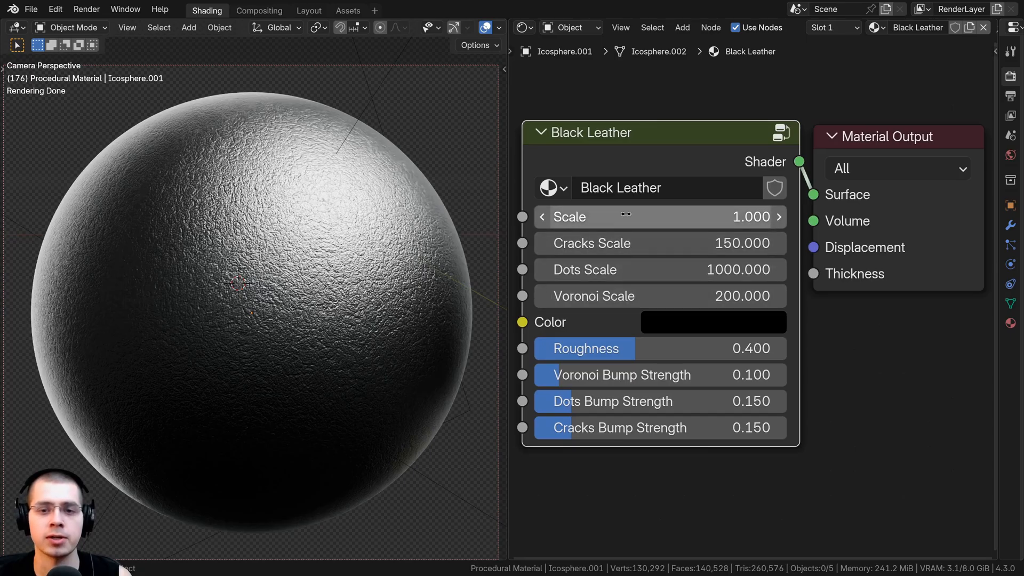
- Try out different Scale, Cracks Scale, Dots Scale and Voronoi Scale values on the Black Leather node group
mouse_move(622, 213)
mouse_down()
mouse_move(516, 213)
mouse_move(624, 213)
mouse_up()
drag(668, 248, 656, 249)
right_click(668, 249)
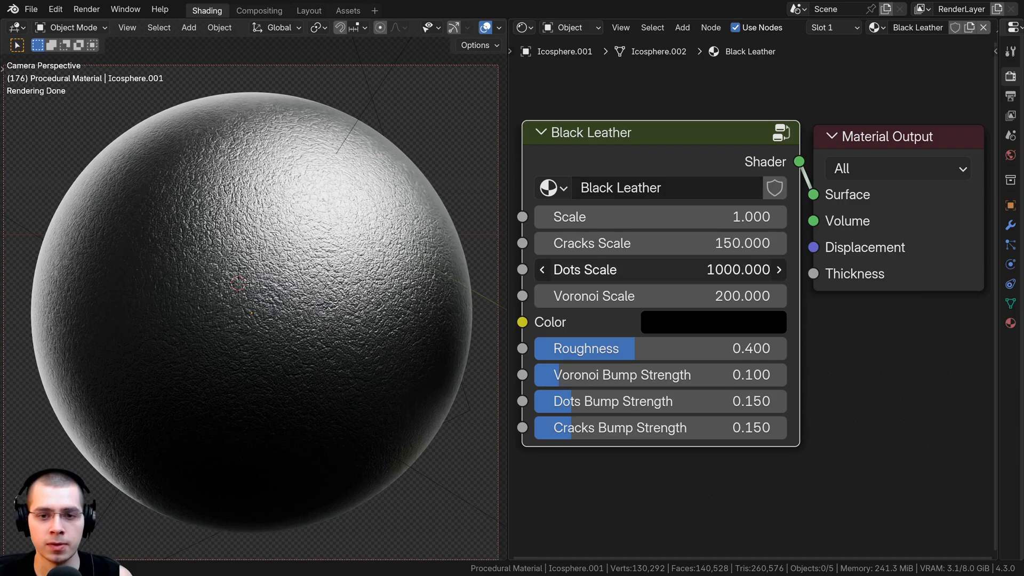
drag(666, 269, 600, 269)
right_click(667, 270)
drag(668, 303, 623, 302)
right_click(668, 303)
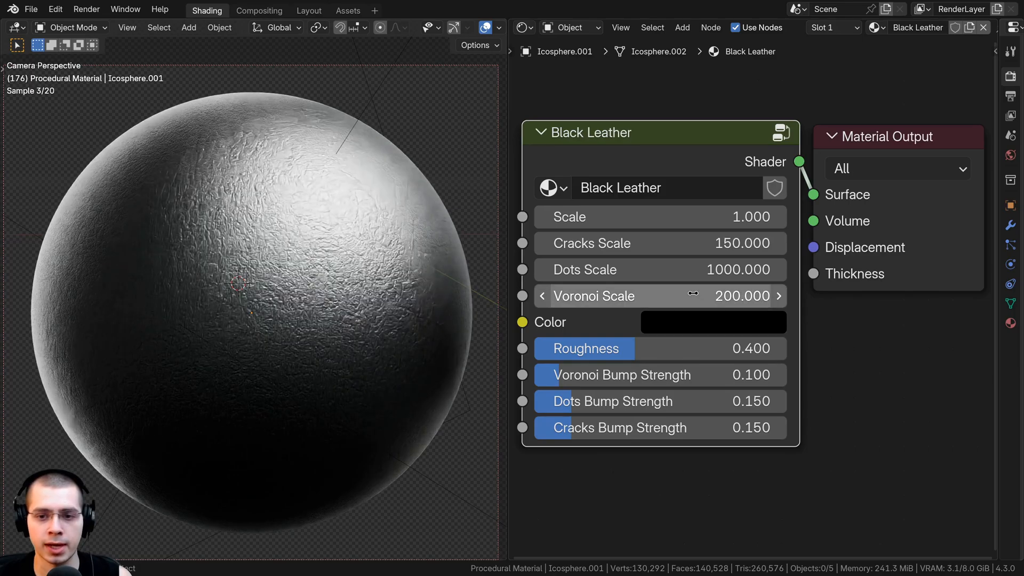
- Try grey, brown and red as the Black Leather group's Color and return it to black
click(699, 325)
drag(766, 189, 767, 64)
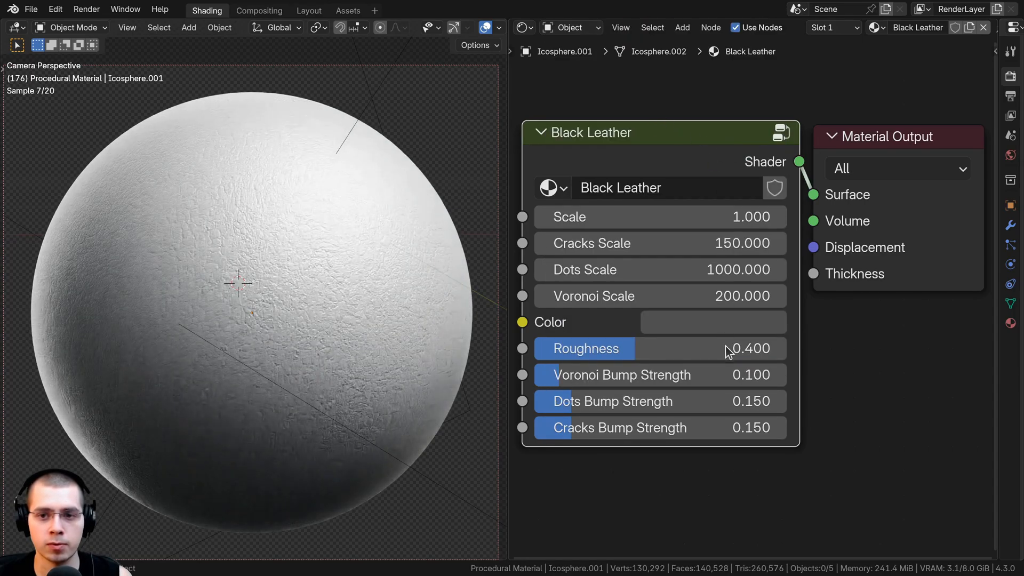
click(722, 328)
drag(673, 170, 630, 211)
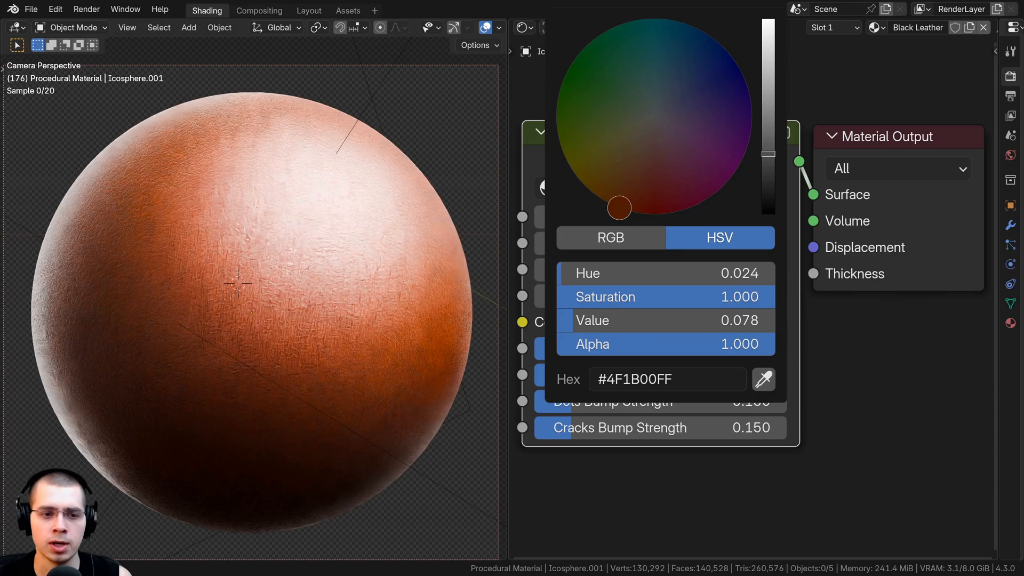
scroll(639, 256, down, 1)
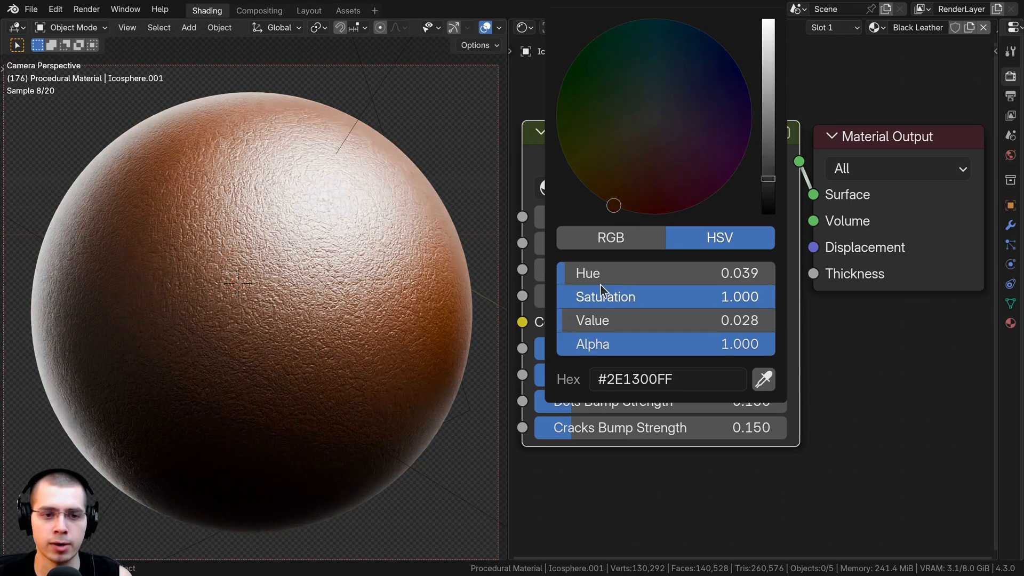
drag(619, 206, 662, 214)
drag(768, 178, 768, 213)
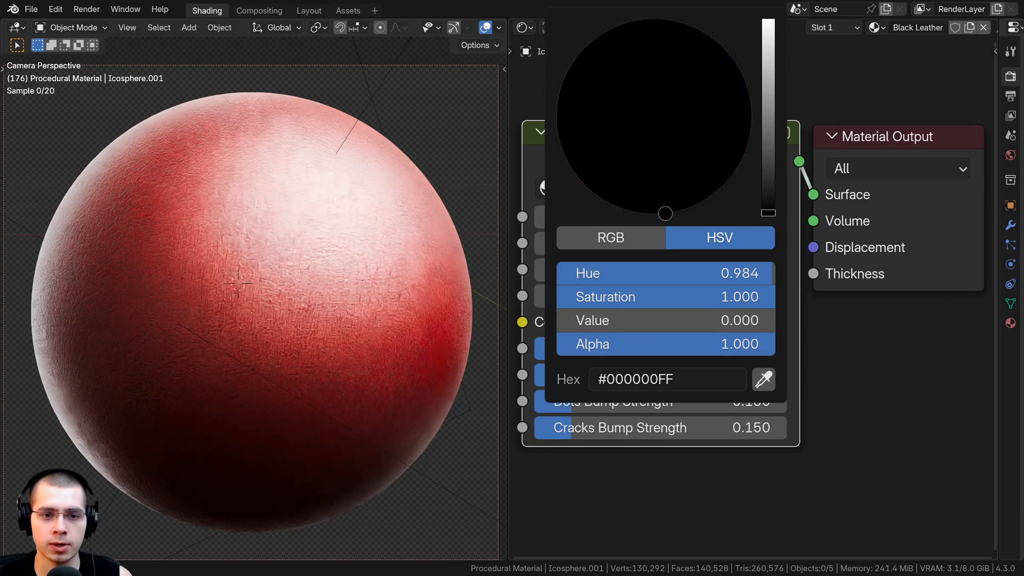
middle_drag(679, 318, 631, 326)
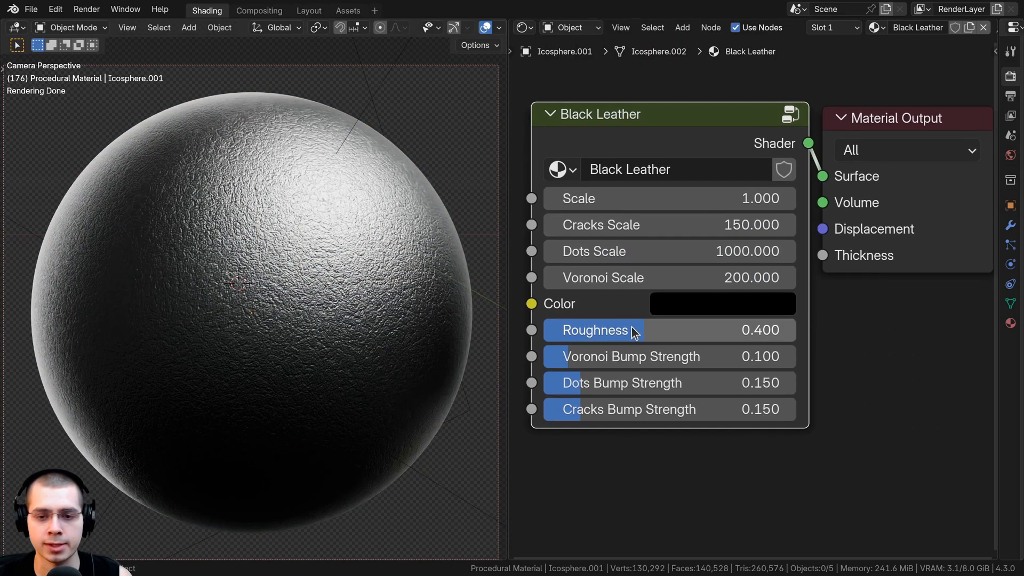
- Try adjusting the Black Leather group's Roughness and bump strength values together and cancel the change
drag(638, 327, 612, 409)
key(Escape)
scroll(375, 365, up, 3)
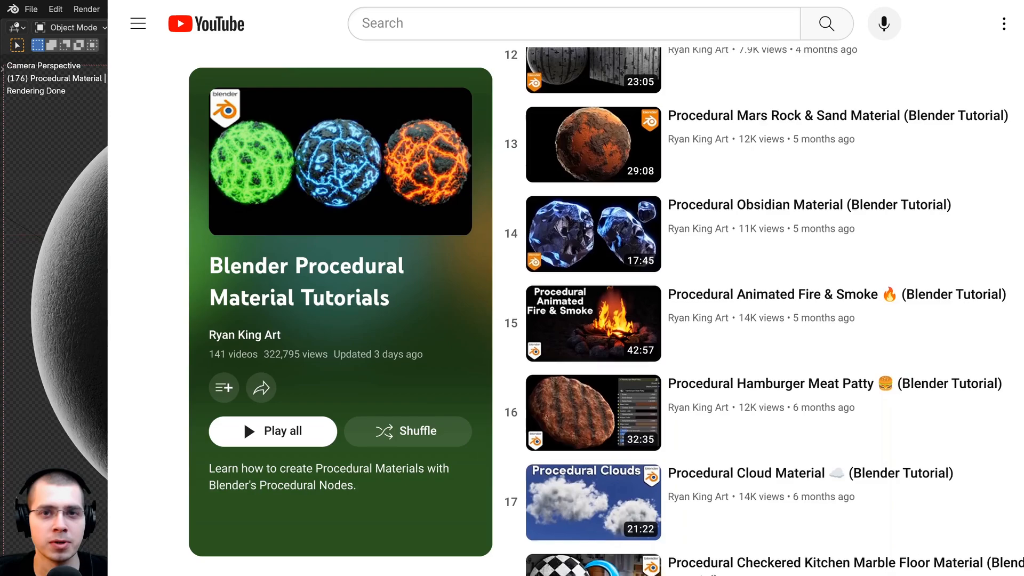
- Add an ico sphere at the world origin and set its Subdivisions to 6
key(shift+c)
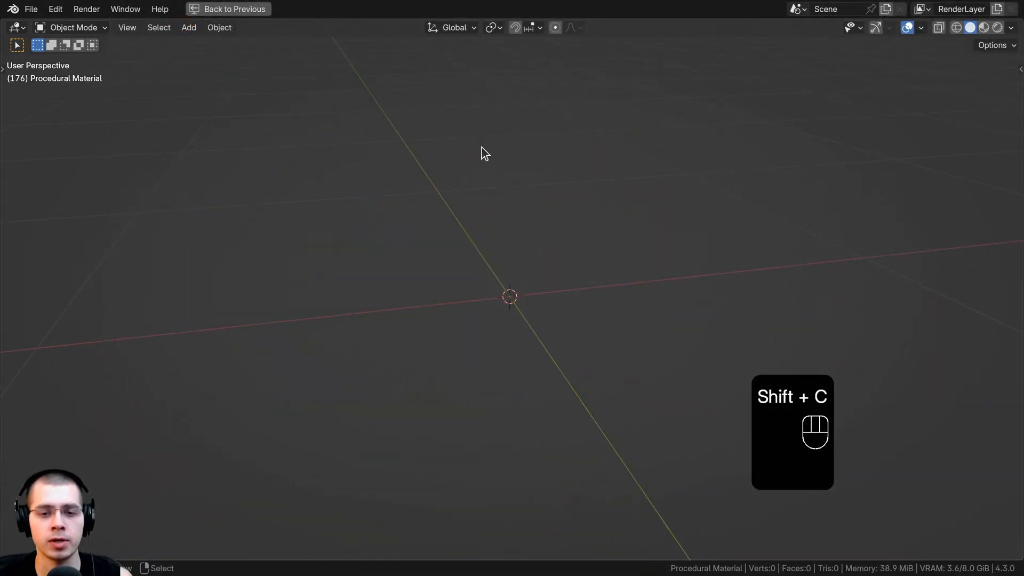
key(shift+a)
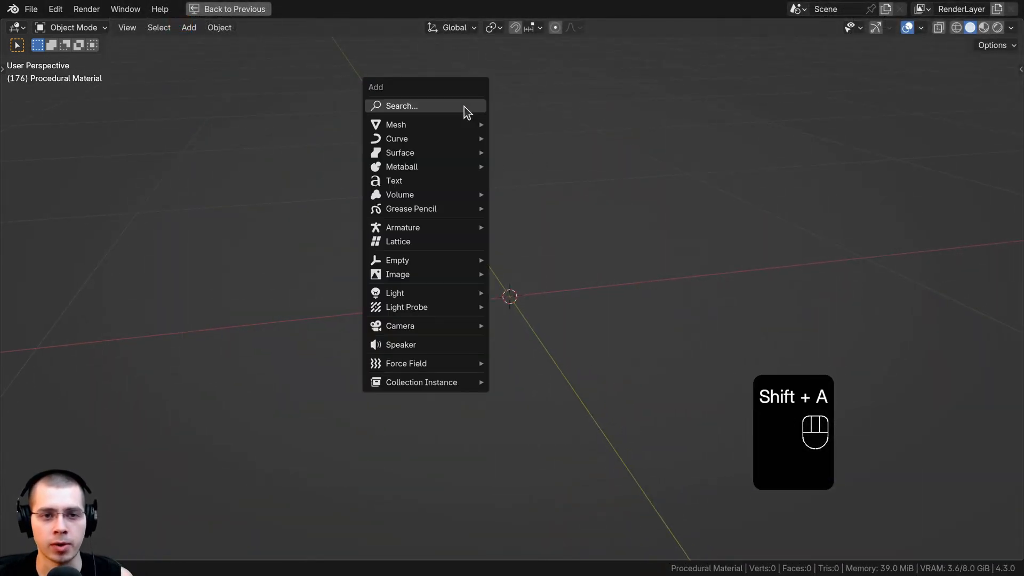
mouse_move(419, 125)
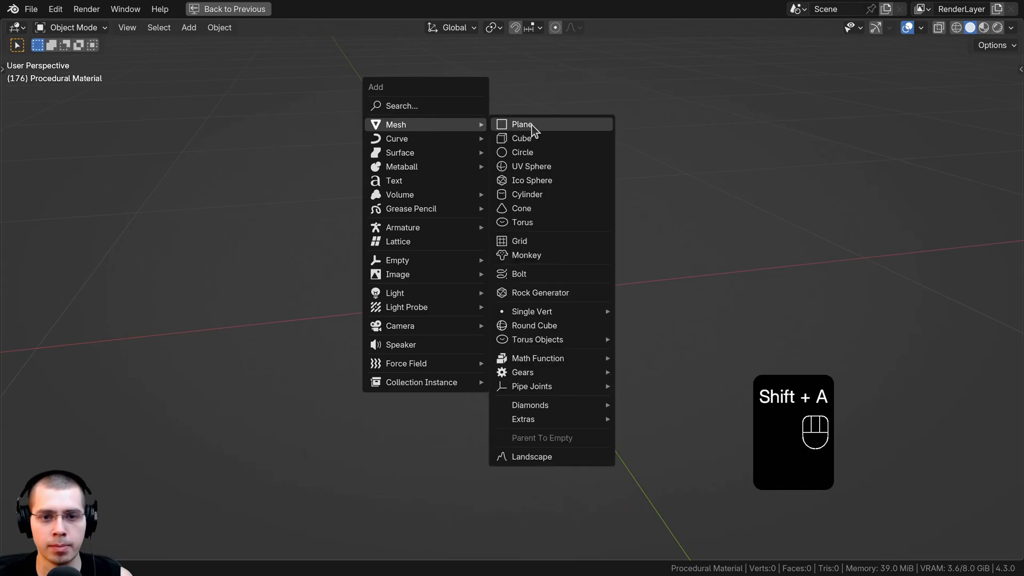
click(535, 181)
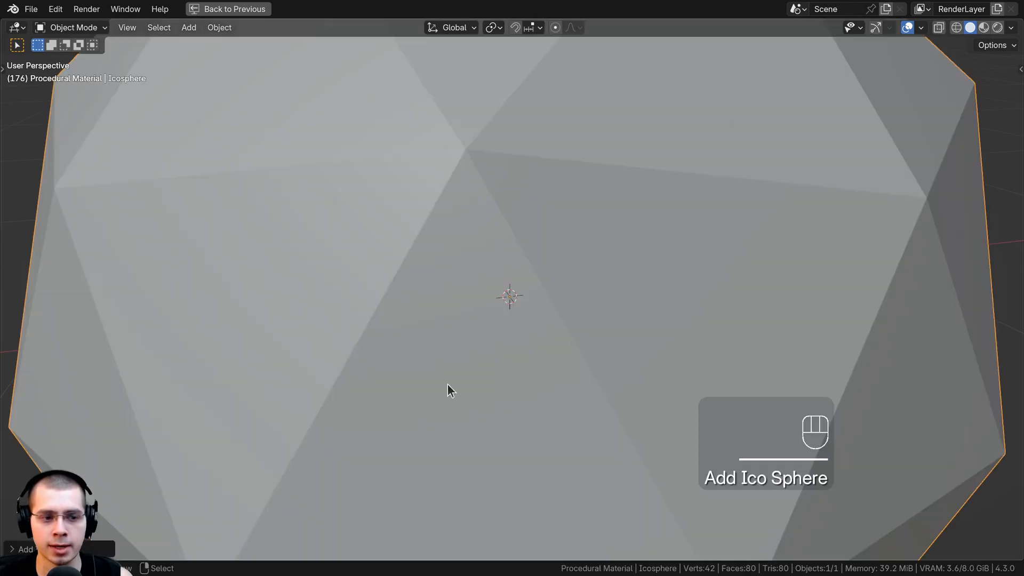
click(14, 549)
scroll(473, 349, down, 4)
click(187, 412)
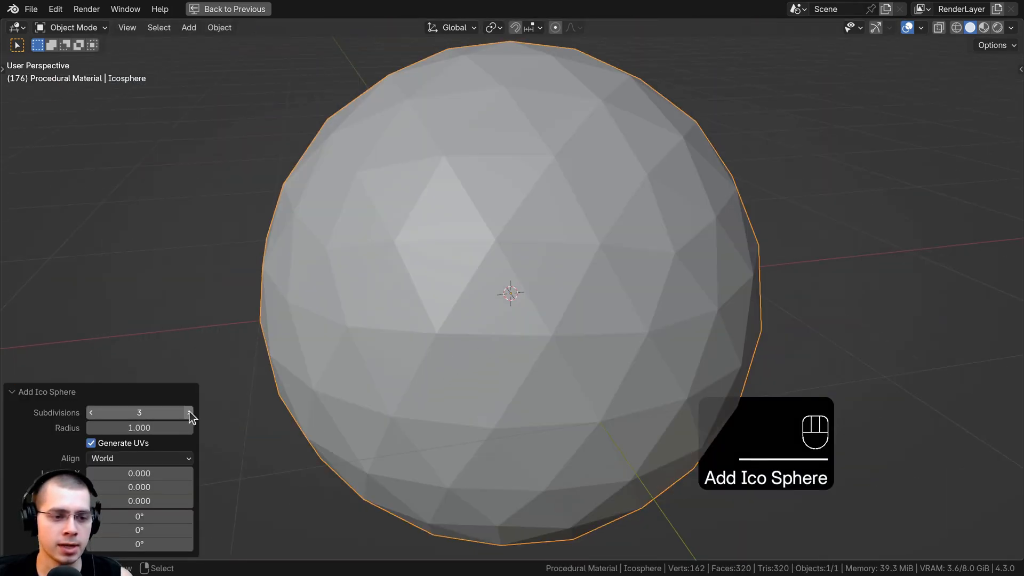
click(188, 412)
click(189, 412)
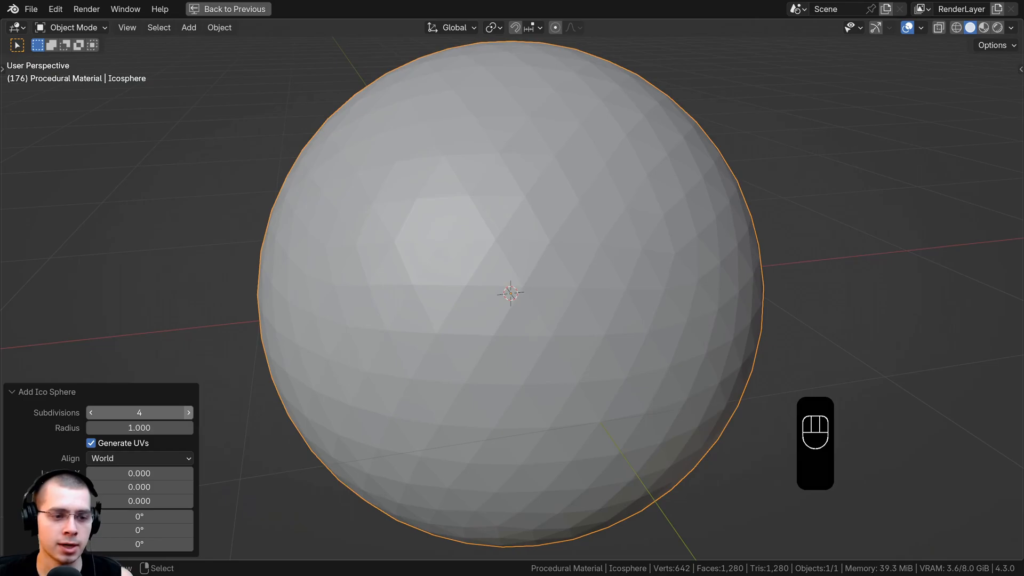
click(25, 393)
- Apply smooth shading to the ico sphere
key(w)
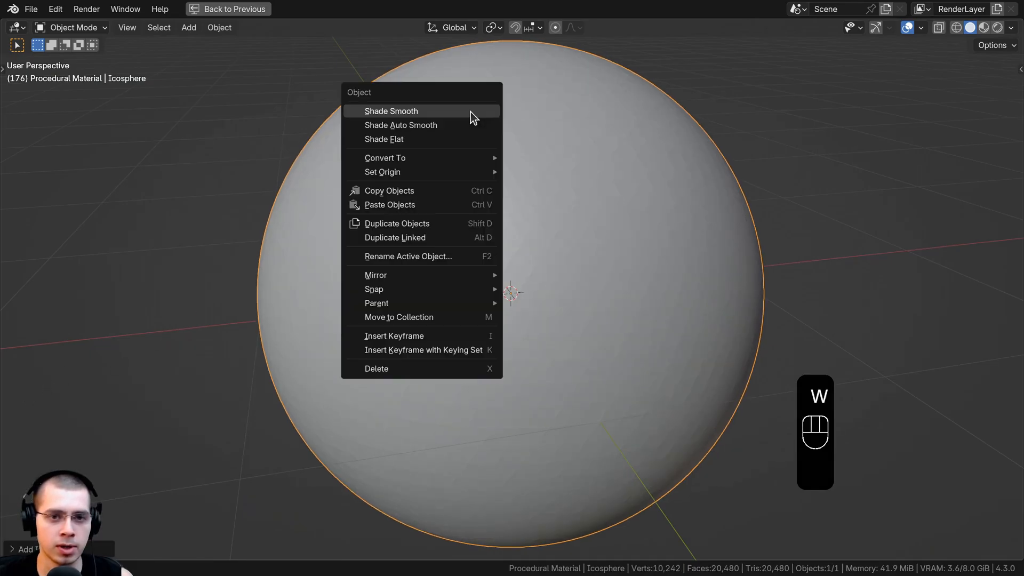
click(425, 111)
scroll(680, 289, down, 1)
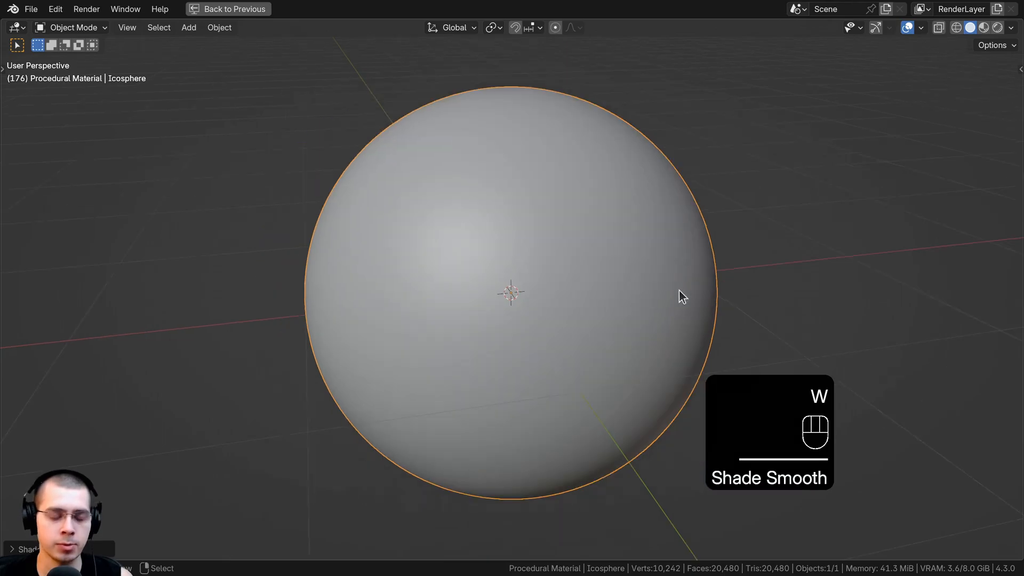
- Scale the ico sphere down uniformly by a factor of 0.2 and apply its scale
key(s)
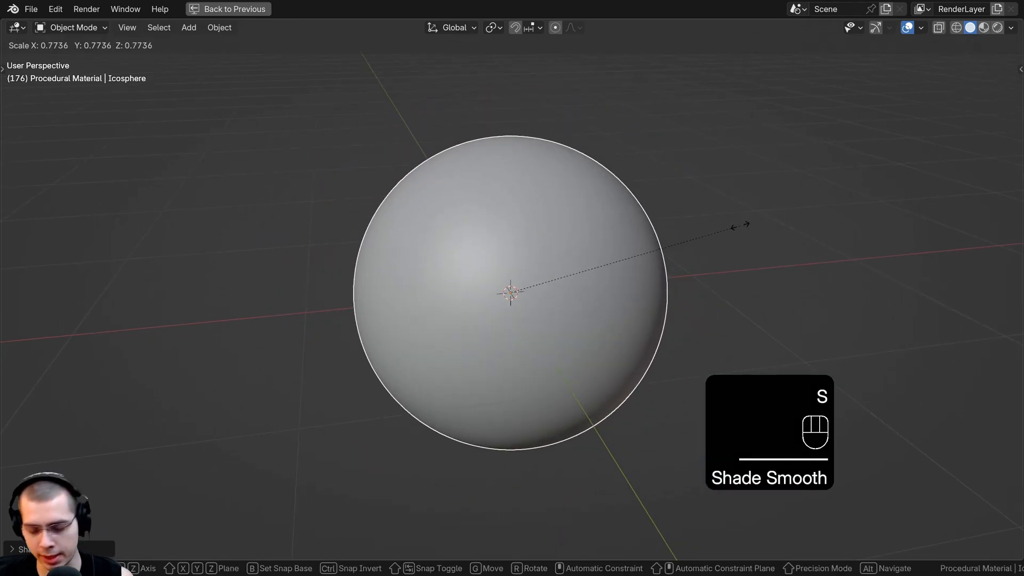
text(2)
click(740, 225)
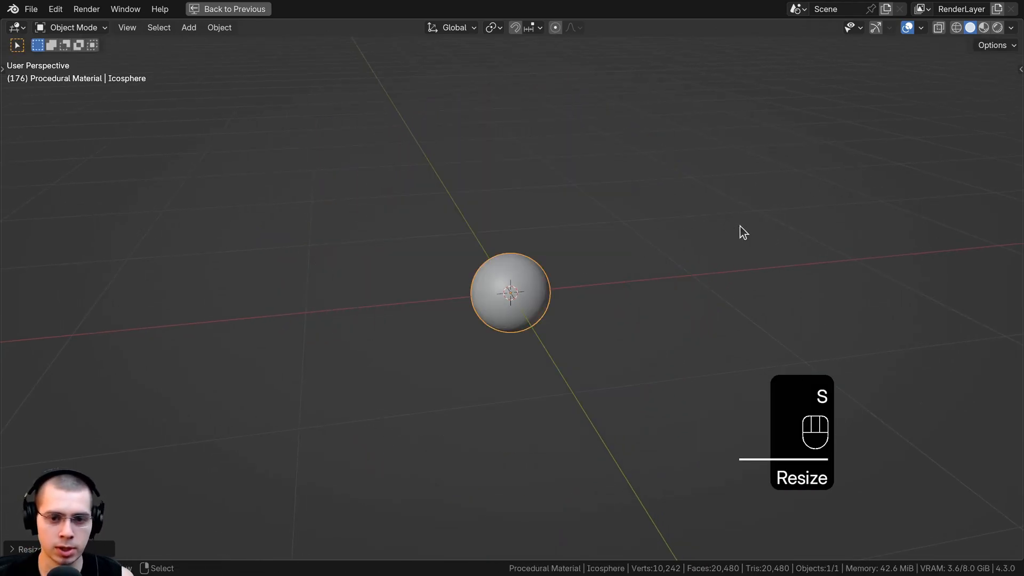
key(ctrl+a)
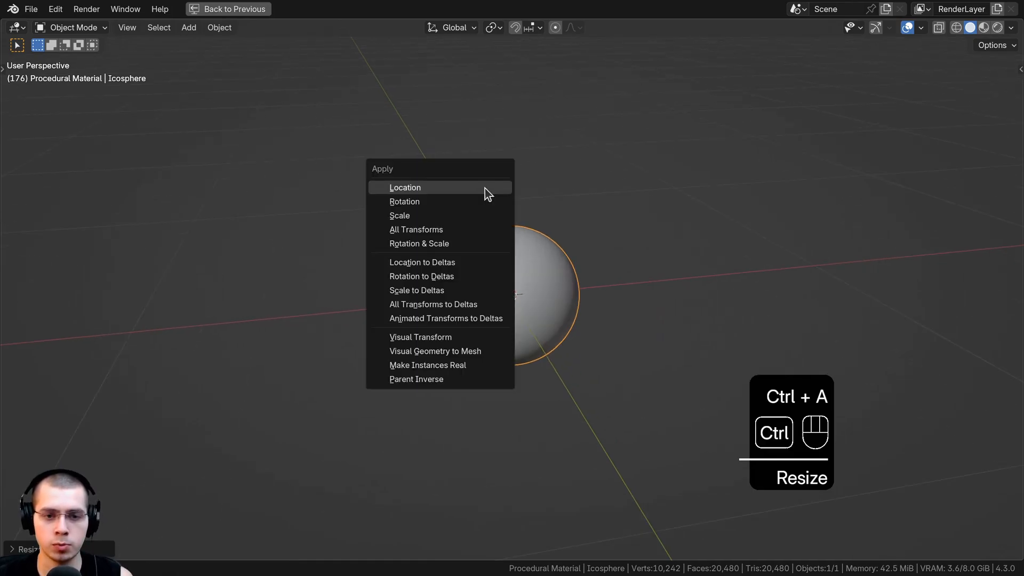
click(443, 215)
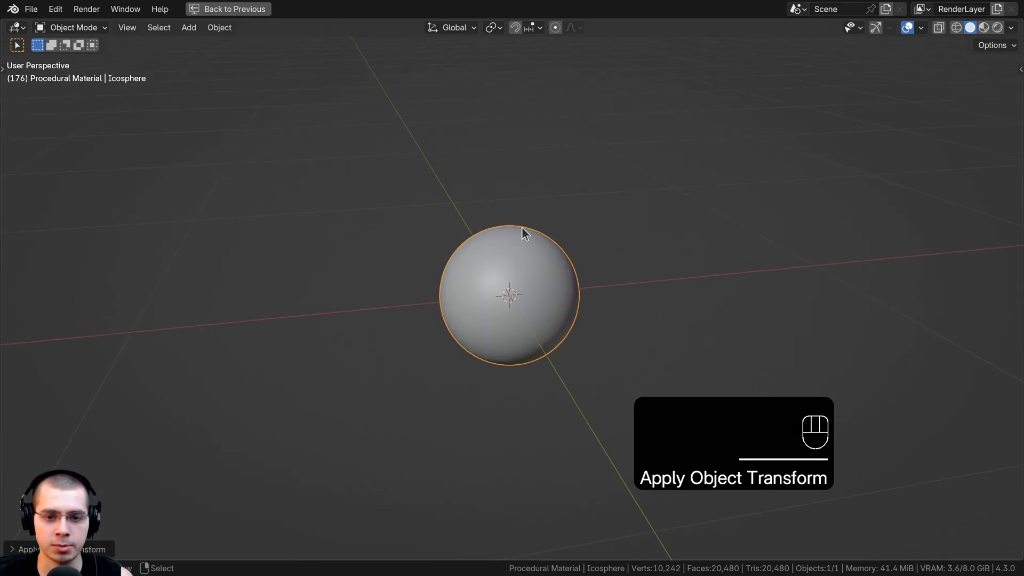
- Look at the sphere through the scene camera, framed closely in the viewport
shift+middle_drag(525, 231, 537, 188)
scroll(538, 190, up, 3)
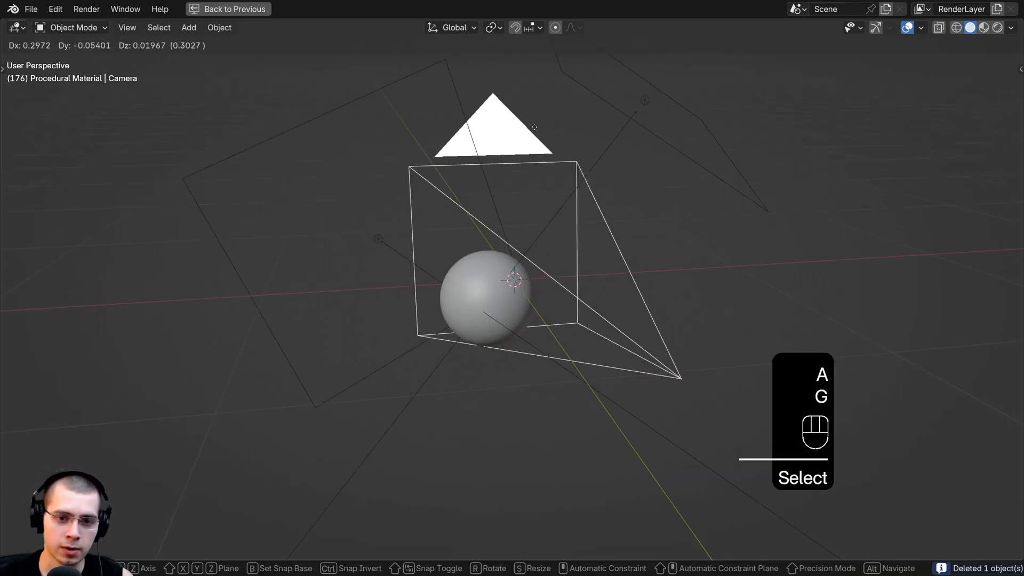
click(539, 136)
key(KP_0)
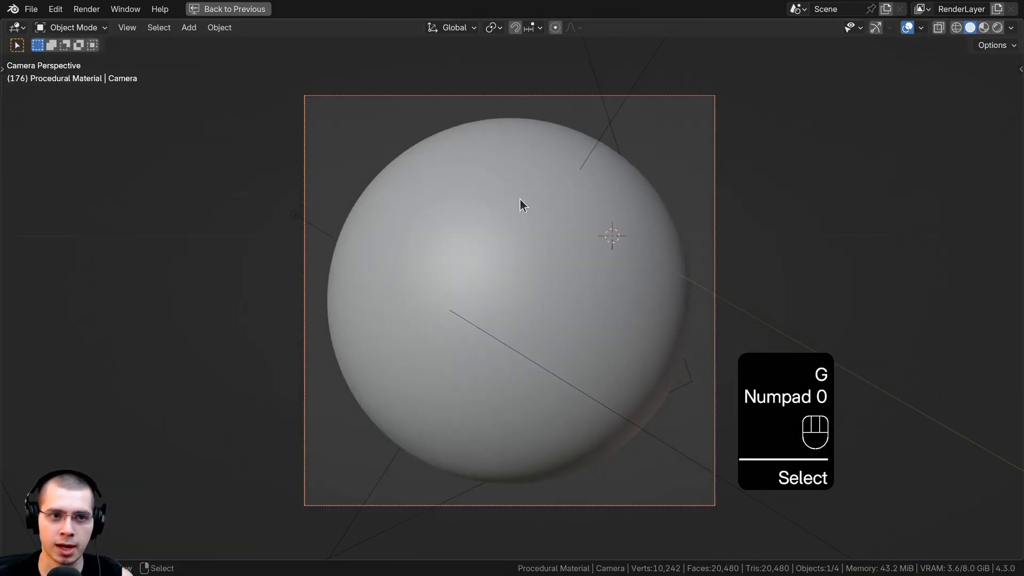
shift+middle_drag(520, 198, 504, 194)
scroll(504, 194, up, 1)
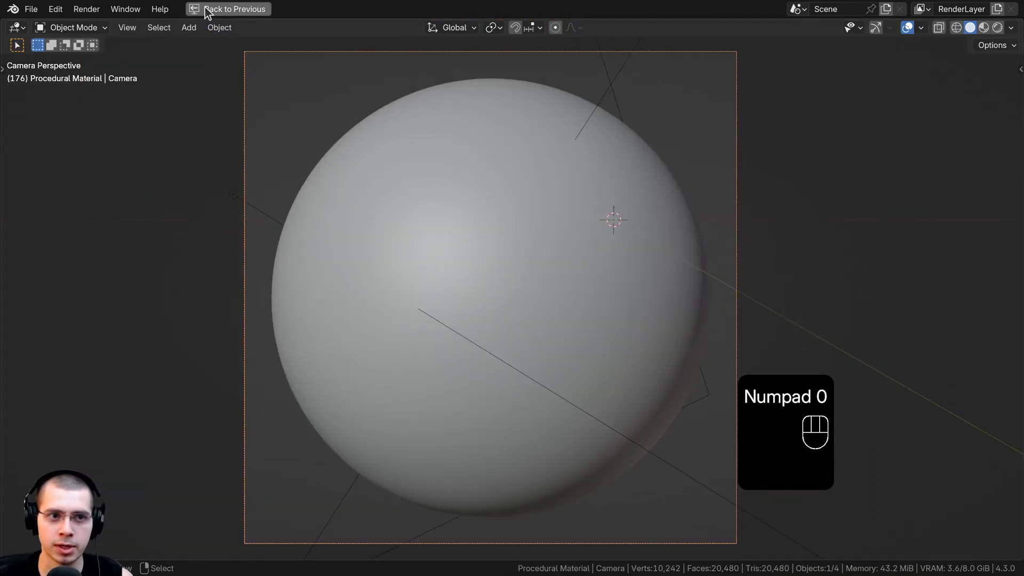
- Return to the split Shading layout and widen the properties area to show the camera's focal length
click(207, 9)
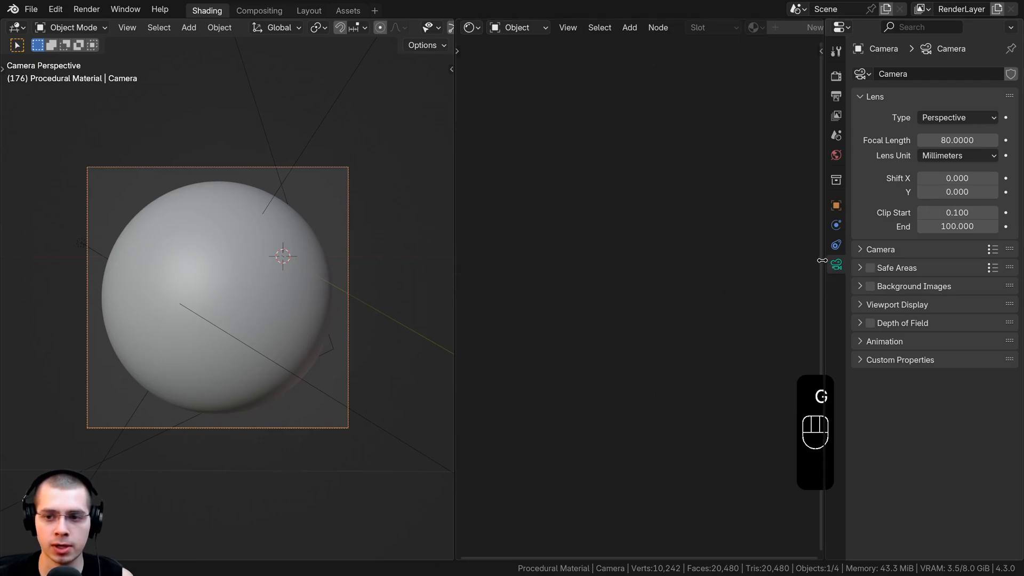
drag(822, 260, 767, 262)
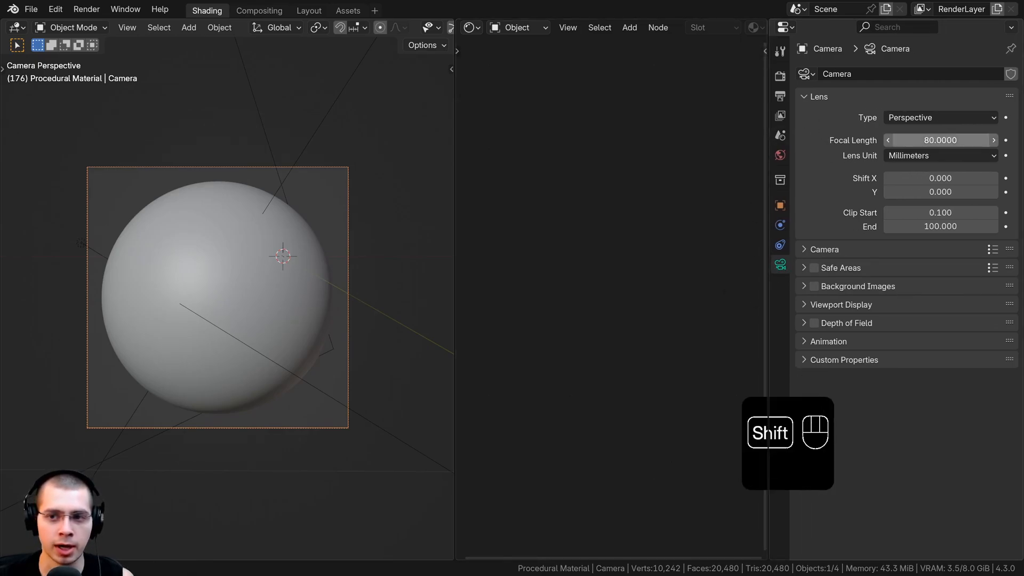
mouse_move(940, 140)
shift+mouse_down()
mouse_move(1013, 140)
mouse_move(940, 140)
shift+mouse_up()
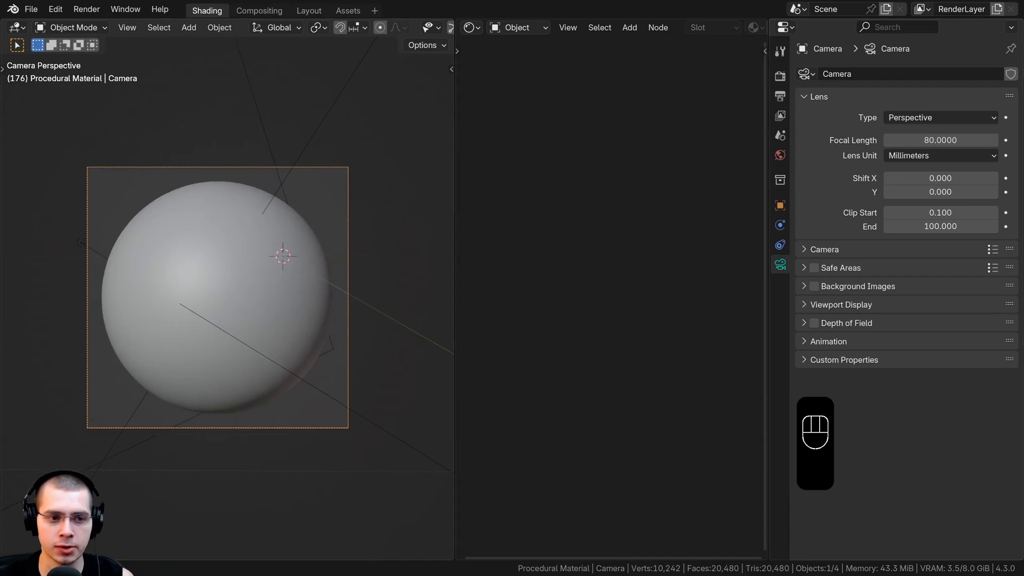
- Select both area lights around the sphere and show the light types available to add
shift+middle_drag(277, 315, 293, 273)
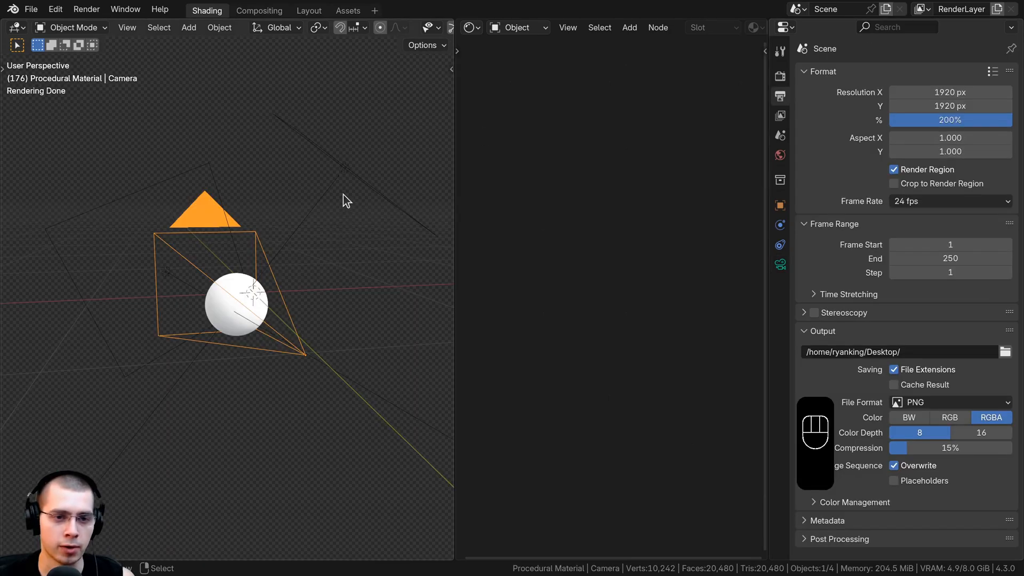
click(315, 192)
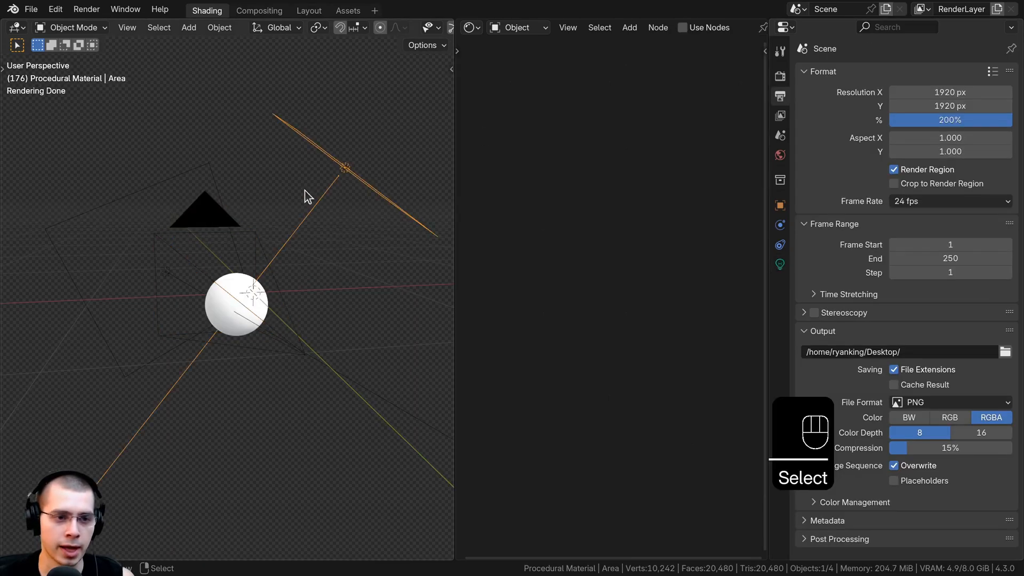
shift+click(182, 245)
middle_drag(181, 245, 336, 190)
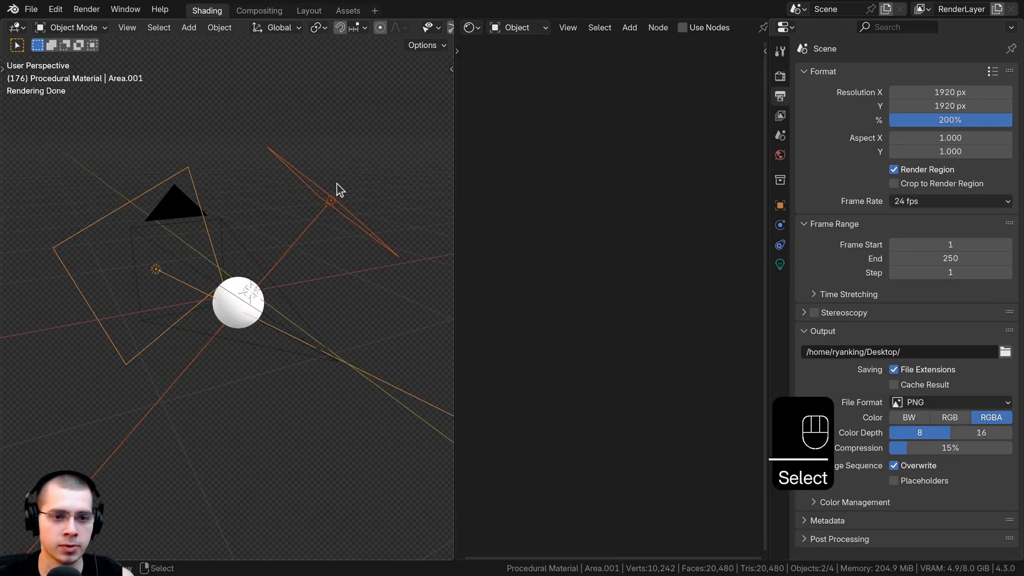
key(shift+a)
mouse_move(260, 325)
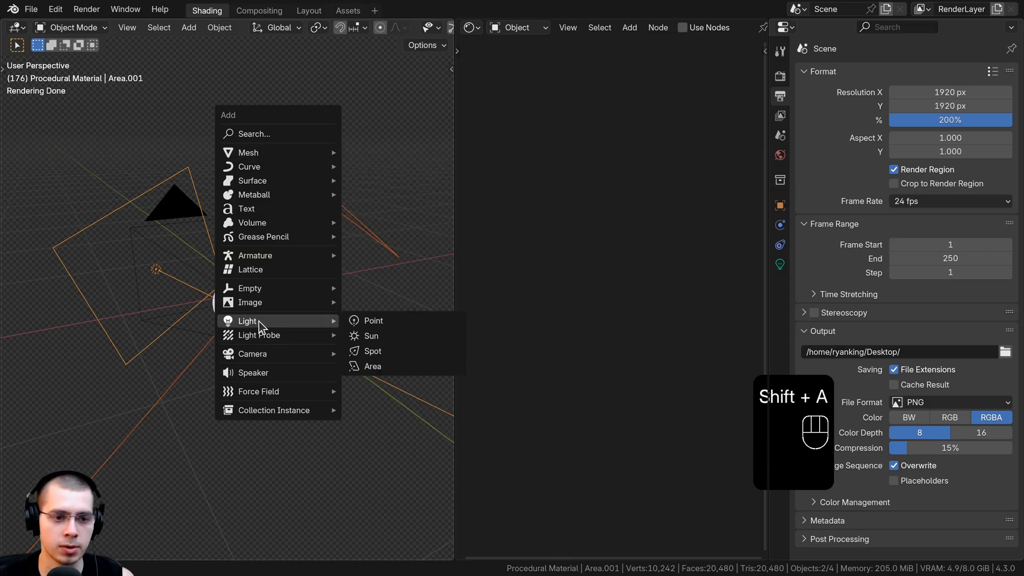
- Select only the area light on the far side from the camera and show its light settings
click(343, 211)
middle_drag(344, 211, 410, 196)
key(g)
right_click(356, 170)
scroll(368, 128, up, 3)
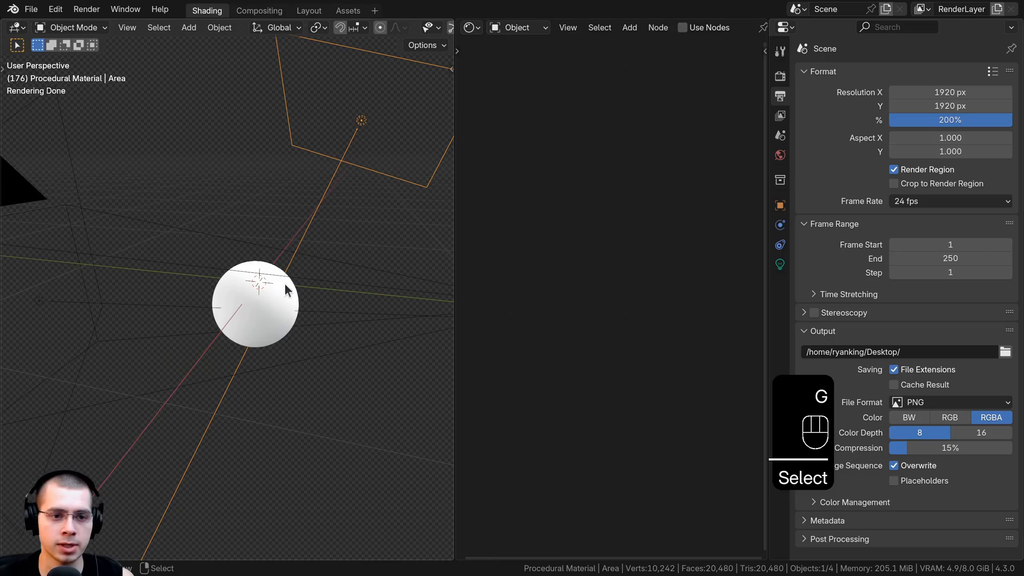
click(782, 265)
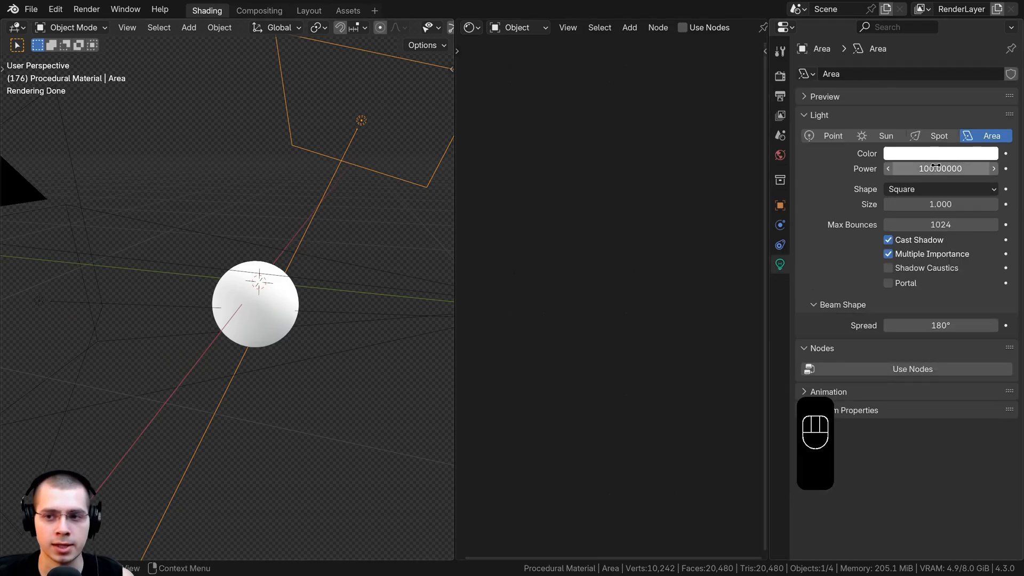
- Select the other area light beside the camera and examine its power and placement around the sphere
middle_drag(327, 172, 133, 262)
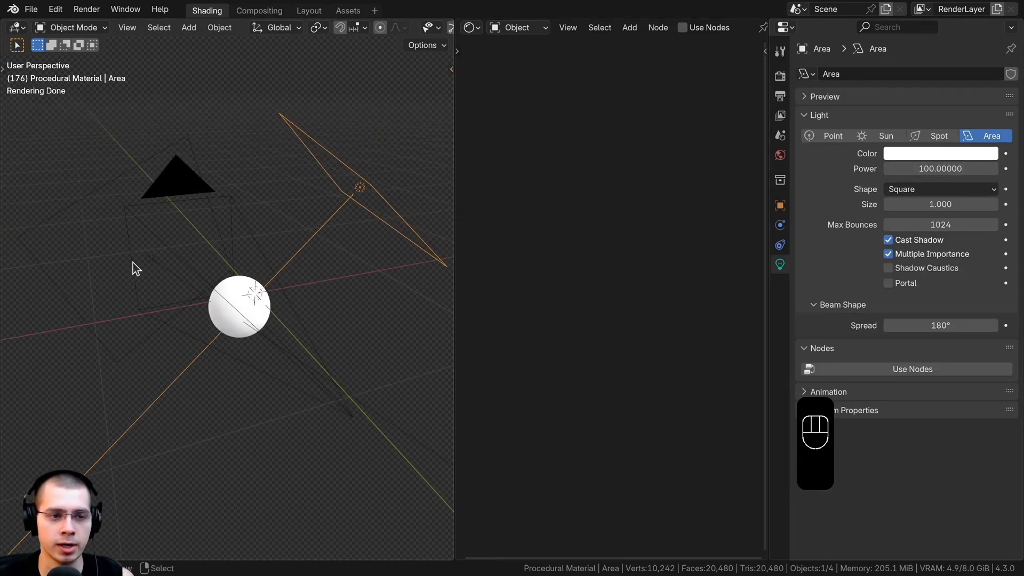
click(126, 178)
shift+middle_drag(130, 188, 172, 194)
middle_drag(171, 194, 178, 193)
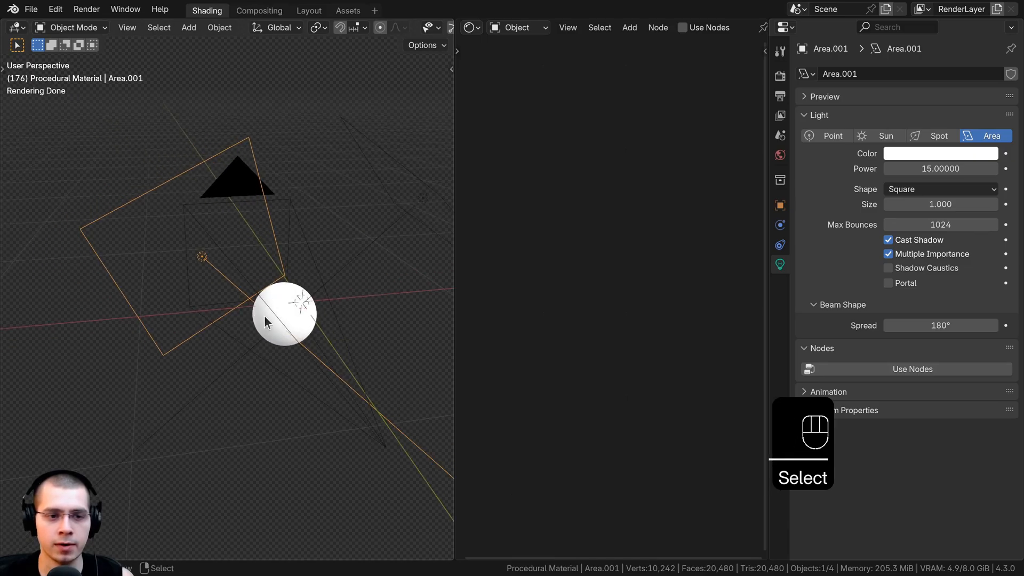
middle_drag(264, 315, 311, 276)
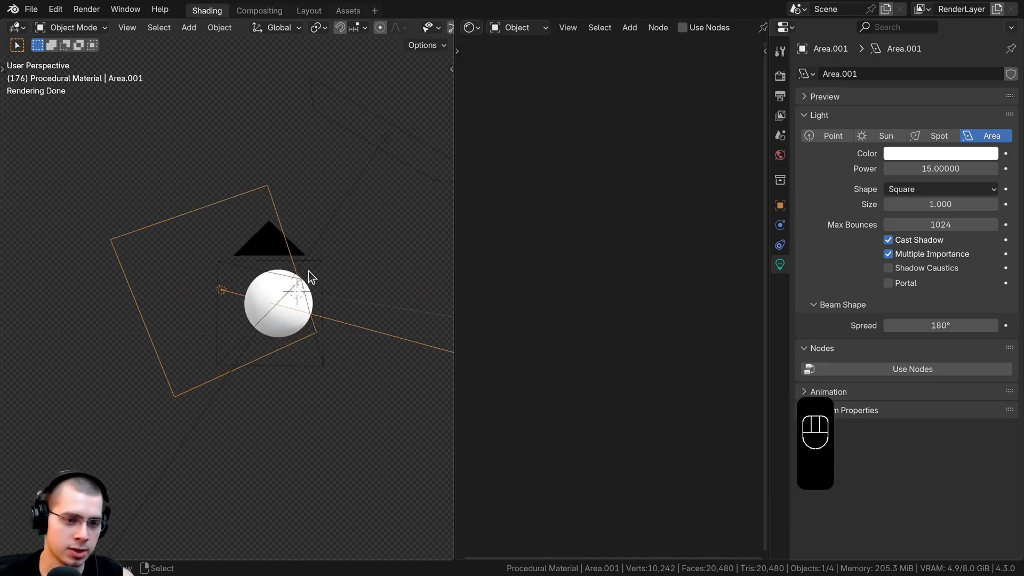
- Check the lighting on the sphere through the camera and around it, and show the world settings in a wider properties area
key(KP_0)
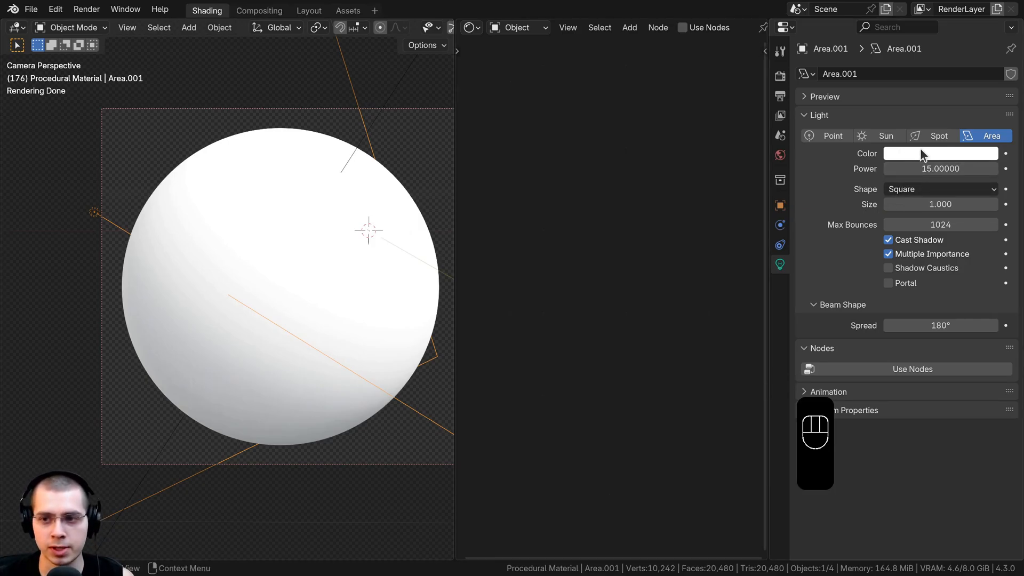
shift+drag(183, 255, 184, 255)
shift+middle_drag(184, 255, 205, 250)
shift+middle_drag(198, 200, 229, 138)
scroll(207, 134, up, 2)
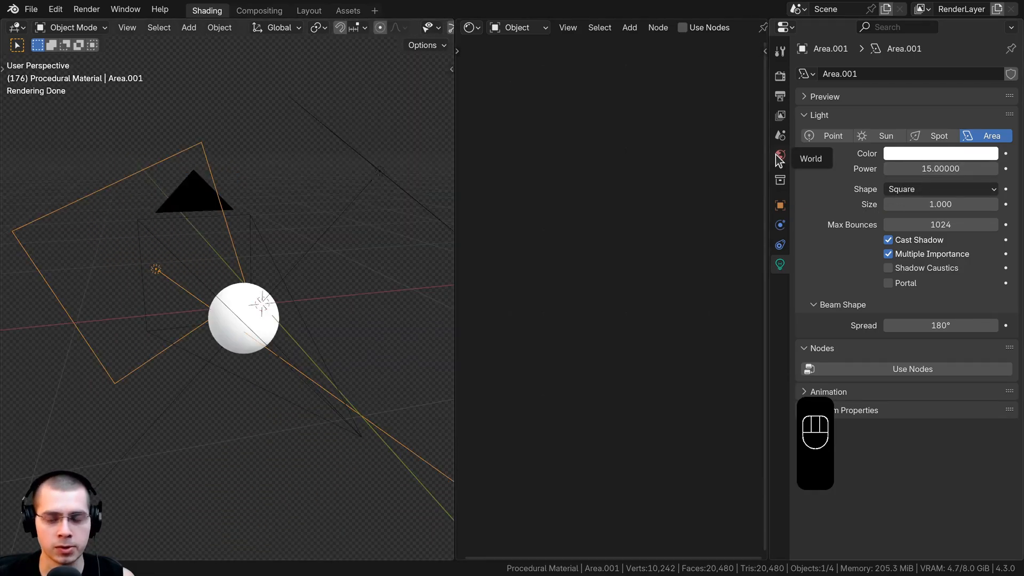
click(779, 156)
drag(770, 151, 731, 160)
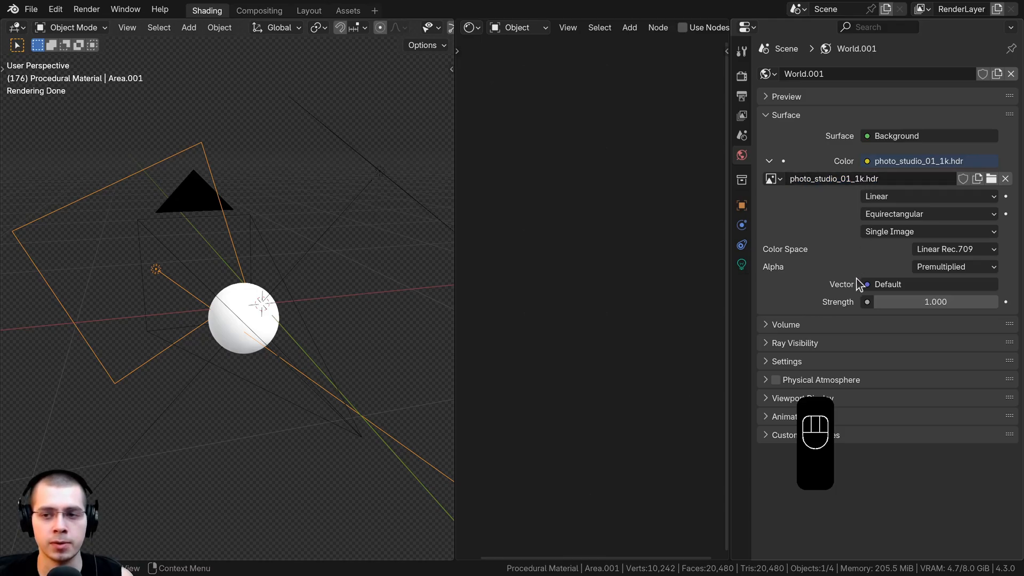
- Show the texture types available for the world background color and examine the sphere under the HDR environment lighting
click(746, 153)
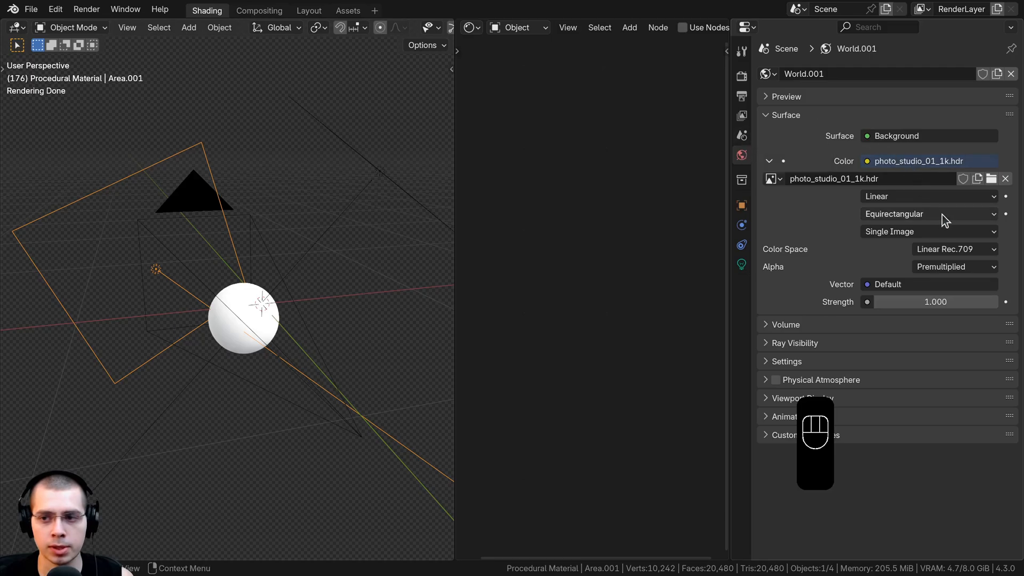
click(867, 161)
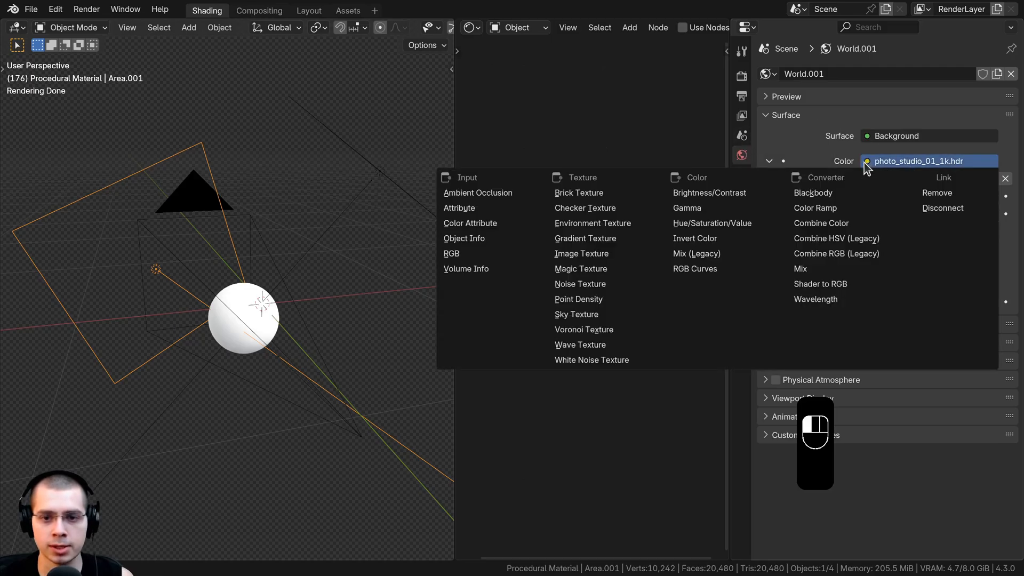
click(563, 227)
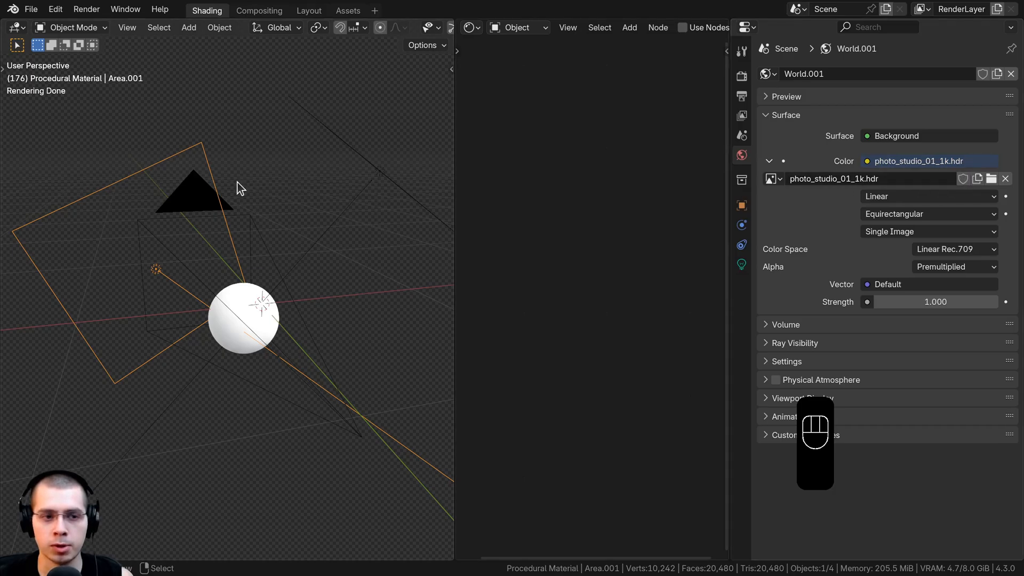
middle_drag(238, 188, 200, 197)
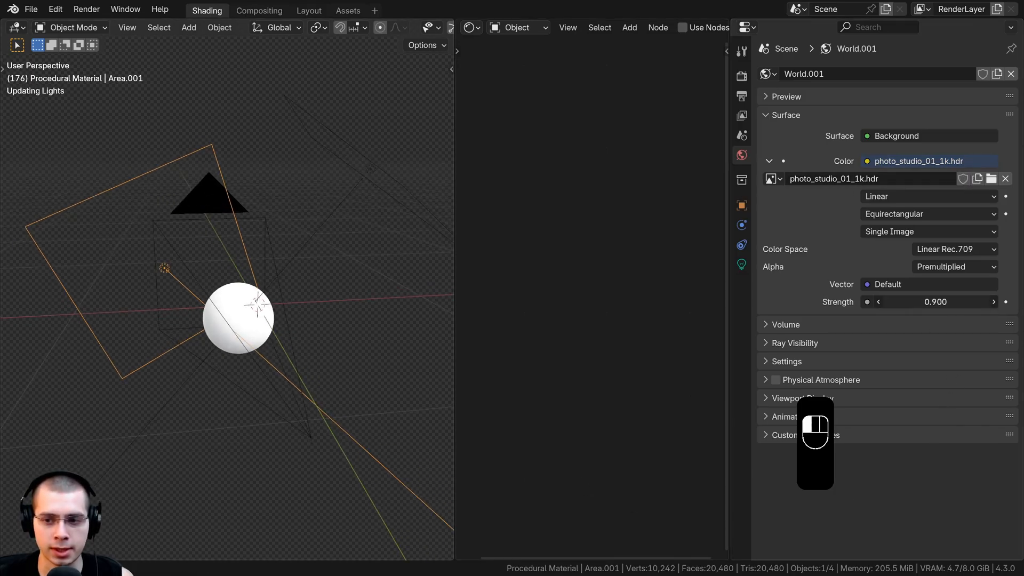
shift+middle_drag(247, 225, 256, 231)
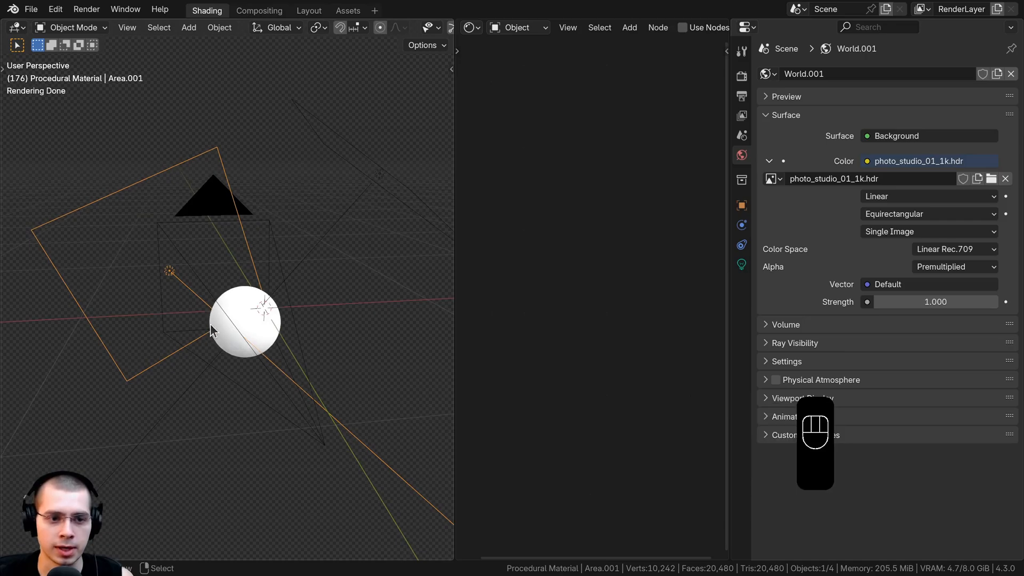
mouse_move(210, 323)
middle_down()
mouse_move(203, 221)
mouse_move(197, 337)
middle_up()
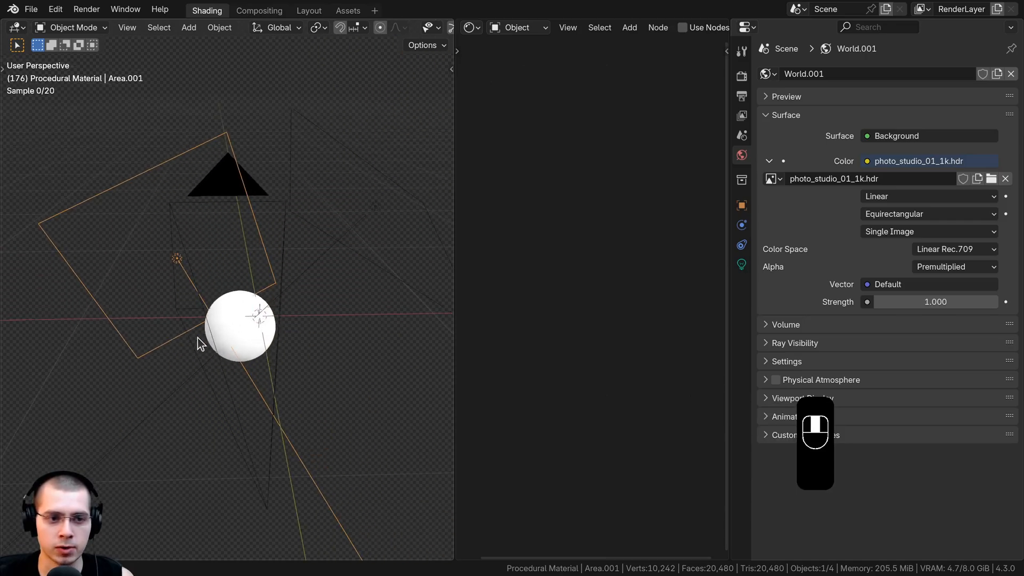
- Expand the Film render settings, turn the transparent background off to reveal the HDR environment, and turn it back on
click(740, 100)
click(742, 78)
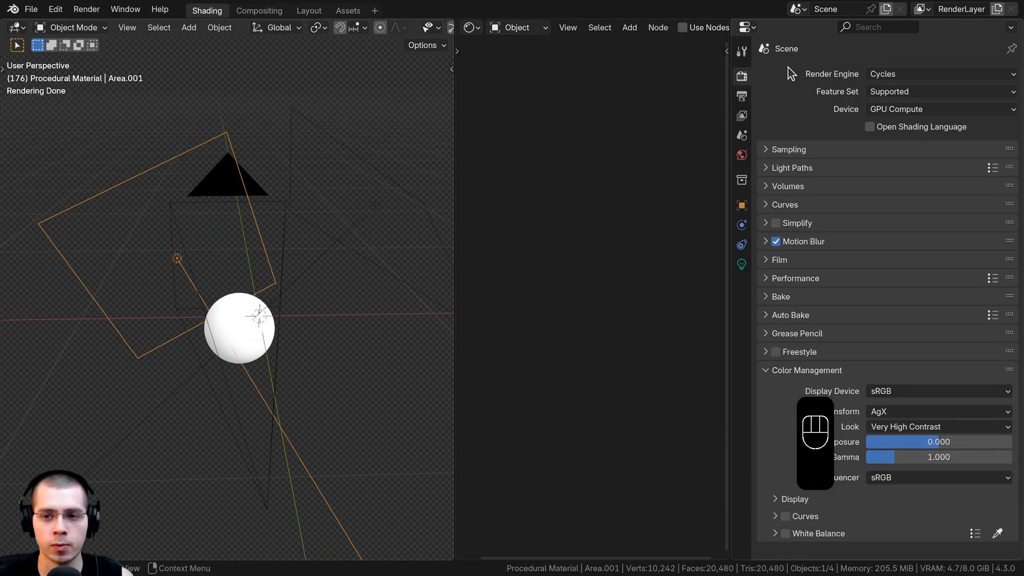
click(766, 260)
click(775, 360)
click(785, 359)
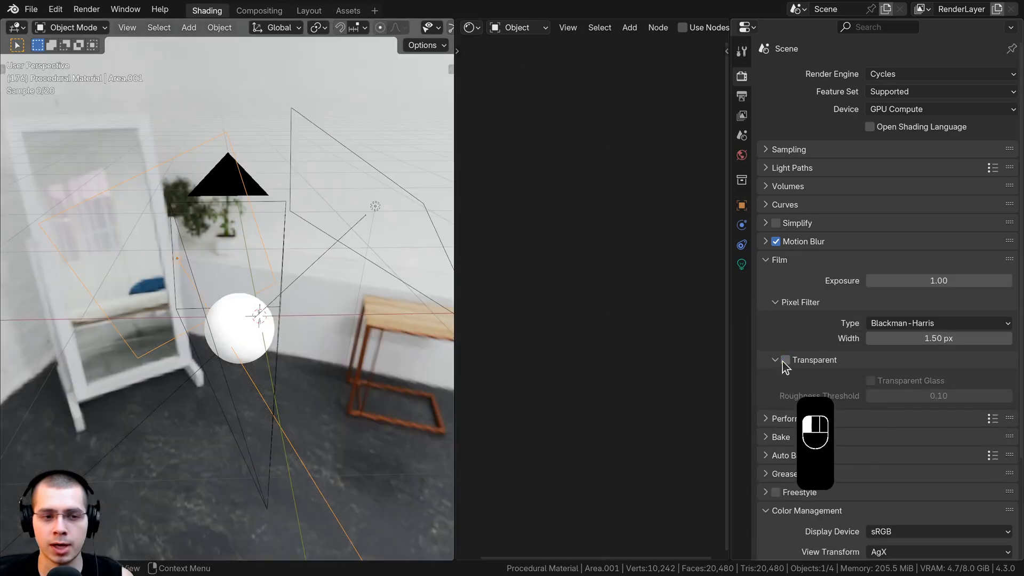
middle_drag(416, 368, 384, 368)
click(785, 361)
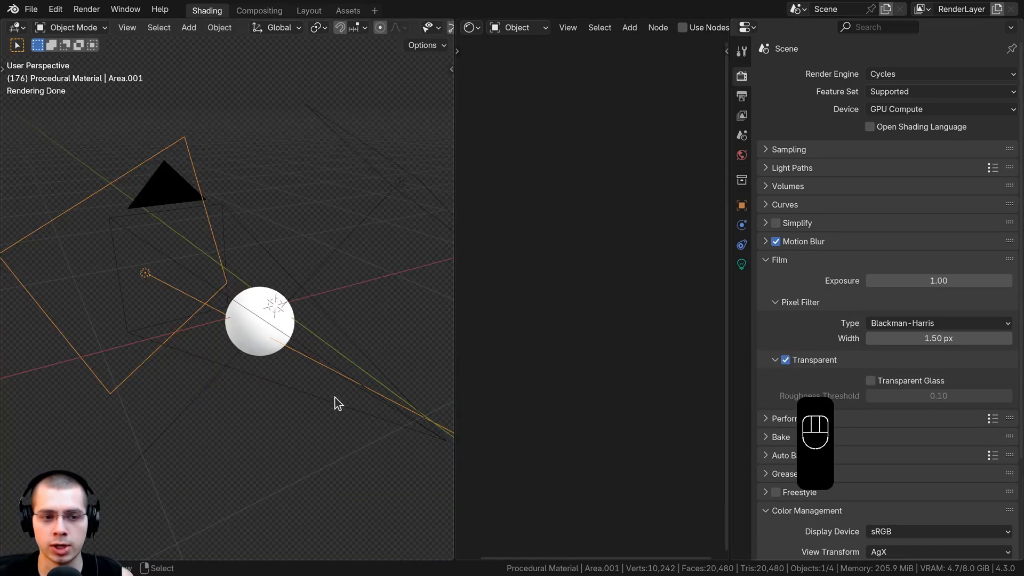
- Return to the camera view with nothing selected and show the color management settings
middle_drag(334, 402, 584, 372)
middle_drag(157, 314, 183, 297)
key(KP_0)
shift+middle_drag(280, 245, 167, 294)
key(a)
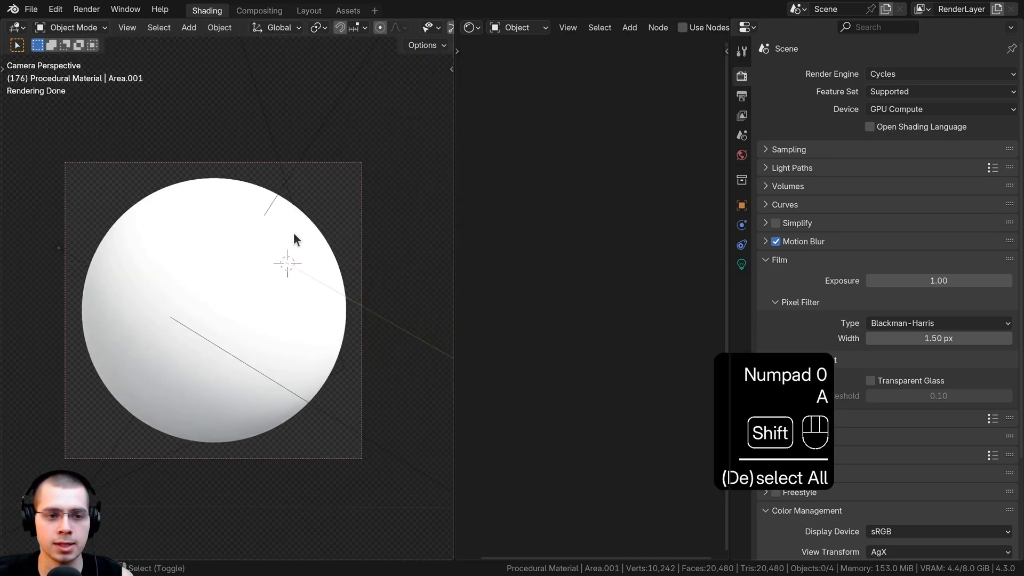
shift+middle_drag(293, 234, 310, 228)
scroll(908, 184, down, 4)
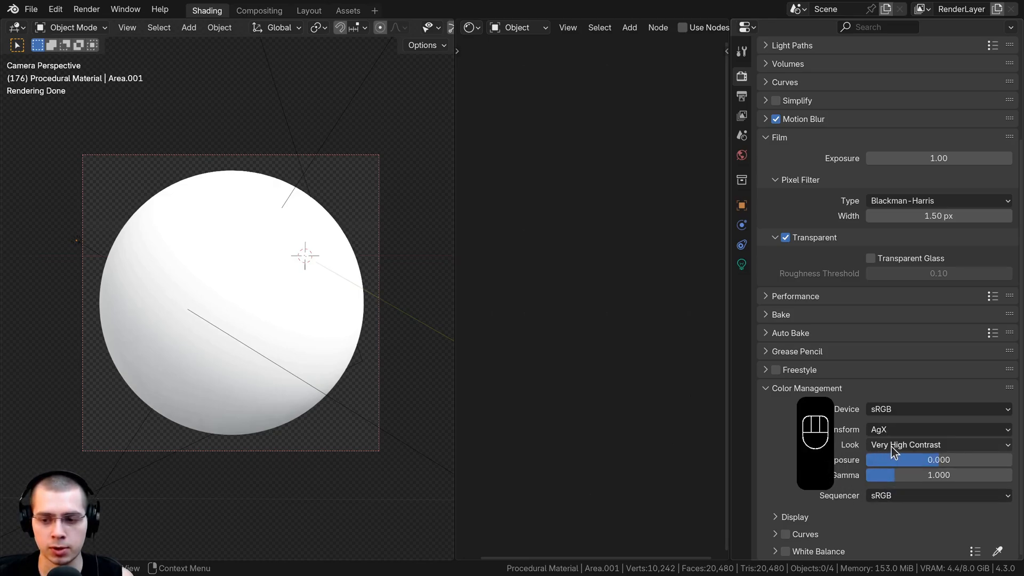
shift+middle_drag(138, 395, 279, 361)
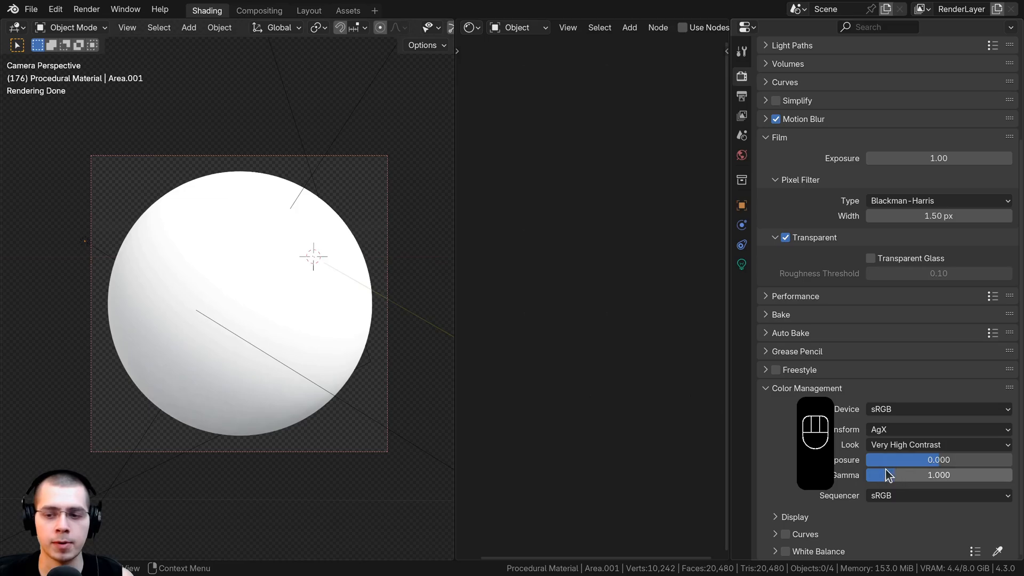
ctrl+middle_drag(367, 347, 136, 350)
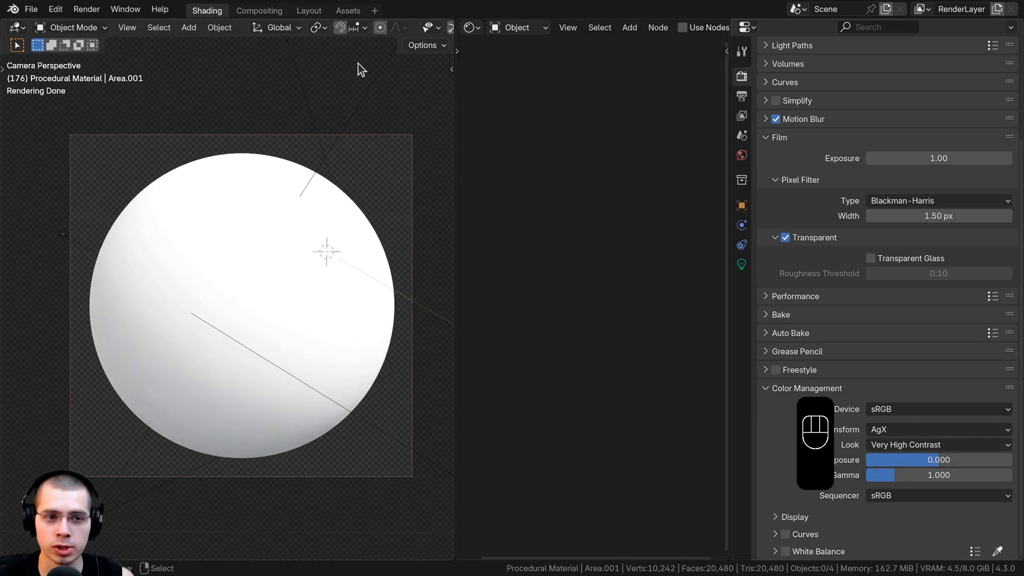
- Enlarge the shader editor by narrowing the viewport and properties areas, and show the viewport shading choices
drag(455, 180, 339, 180)
key(z)
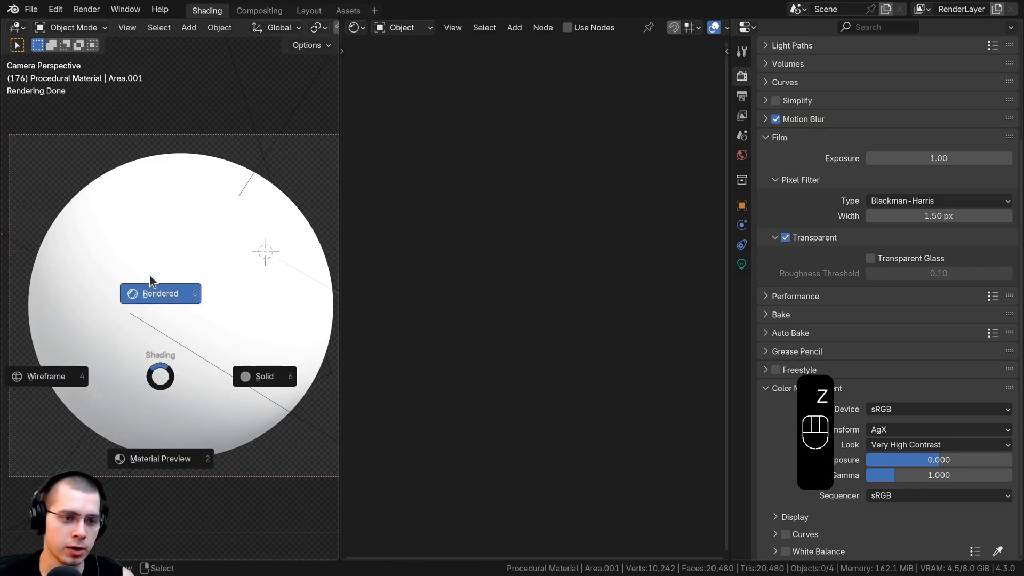
drag(728, 159, 1007, 159)
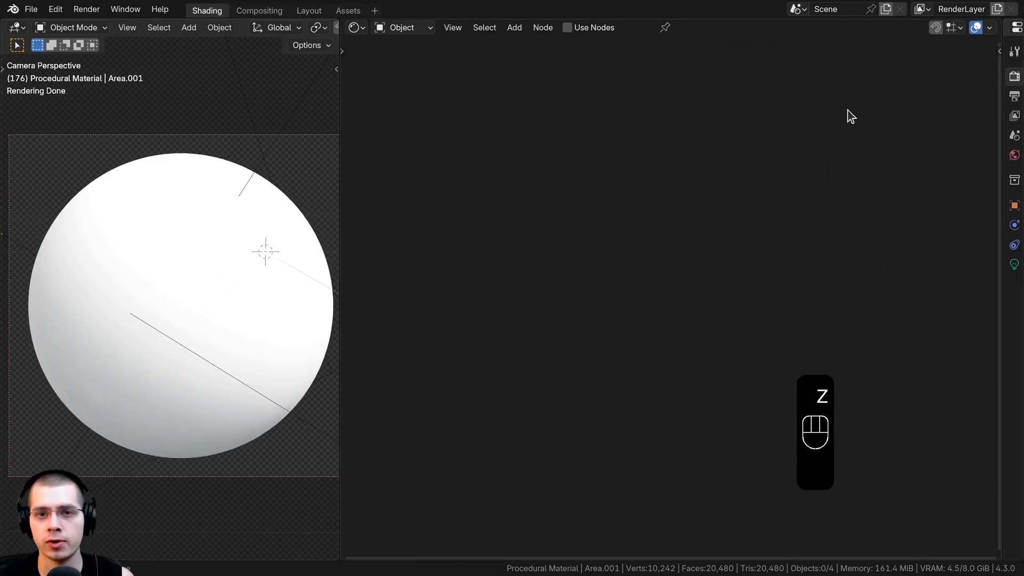
- Create a new material named Black Leather on the sphere and move its Principled BSDF node closer to the Material Output
click(205, 264)
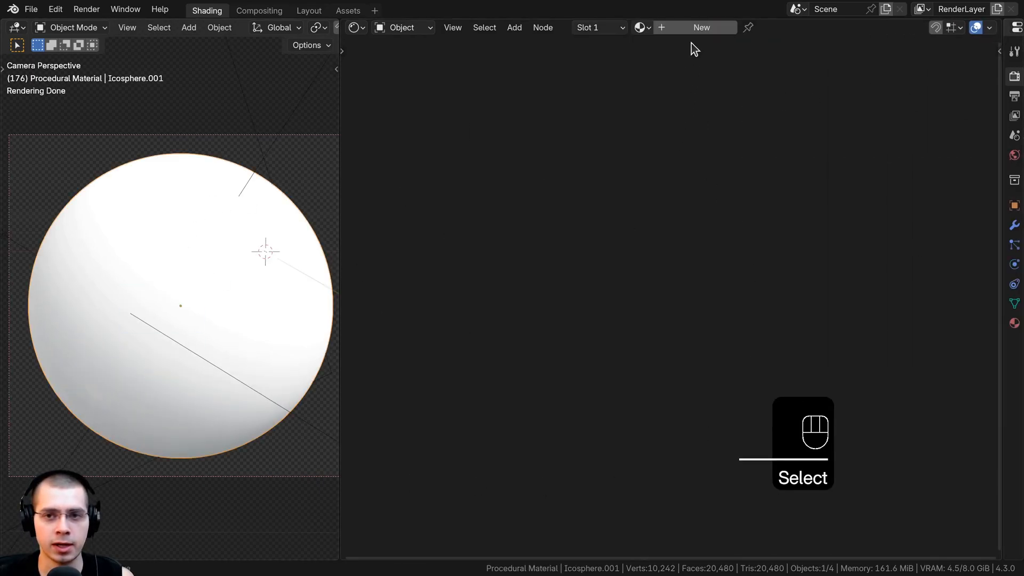
click(693, 30)
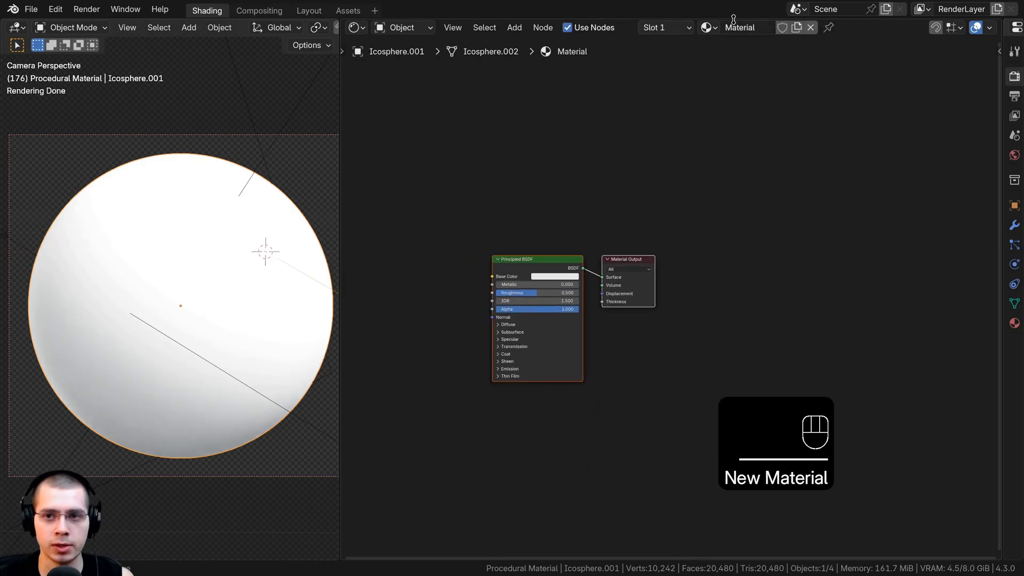
text(Bla)
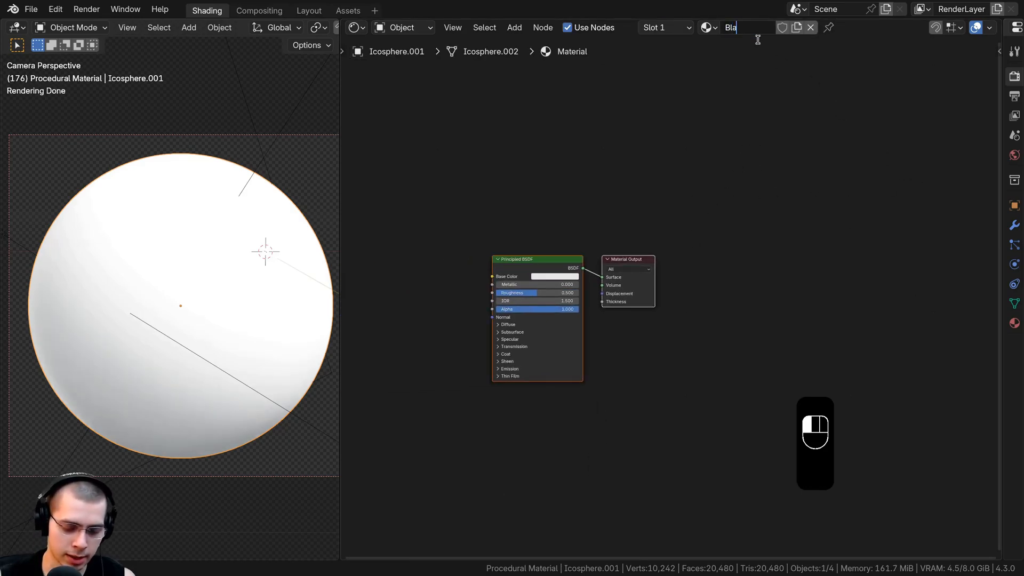
text(ck)
text(Leather)
key(Return)
key(a)
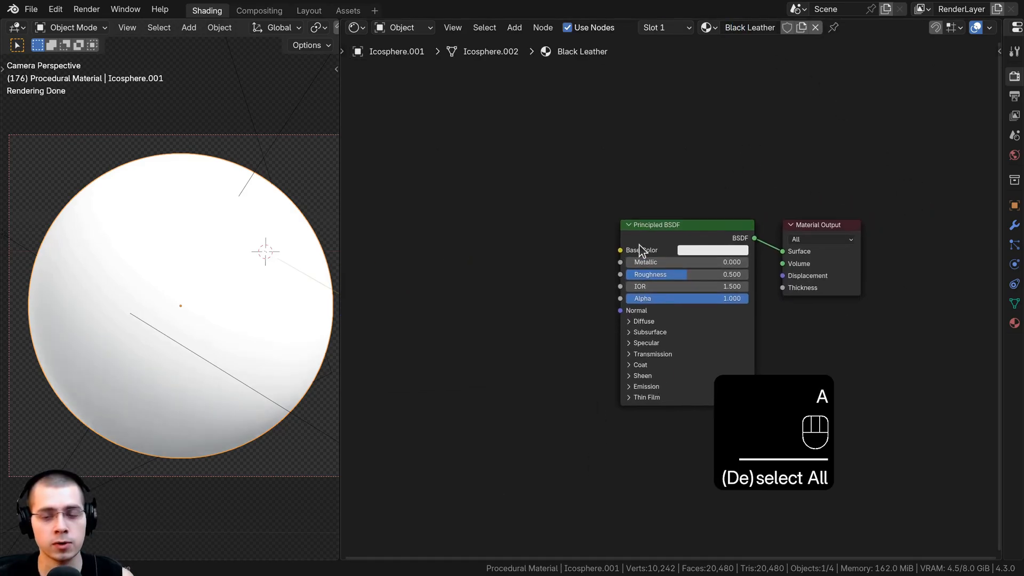
drag(657, 238, 674, 236)
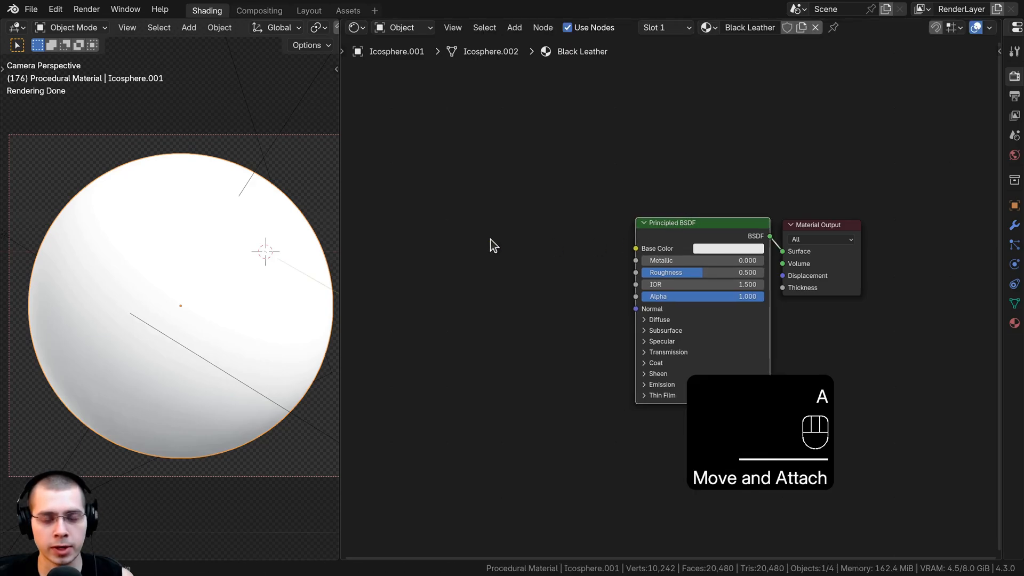
- Search the add-ons in the preferences for "node" to check that Node Wrangler is enabled, and close the preferences
click(56, 10)
click(91, 191)
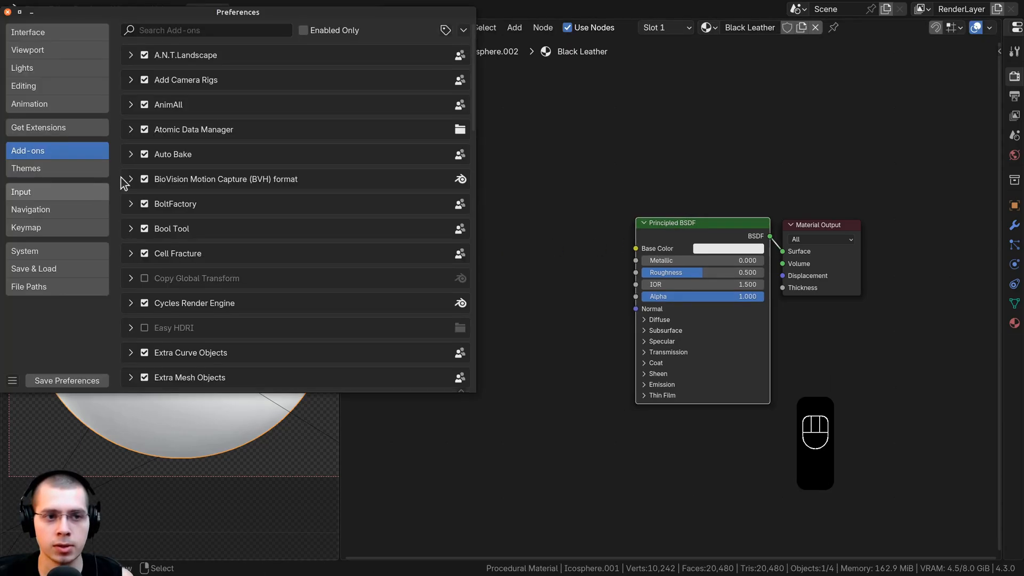
drag(239, 8, 493, 90)
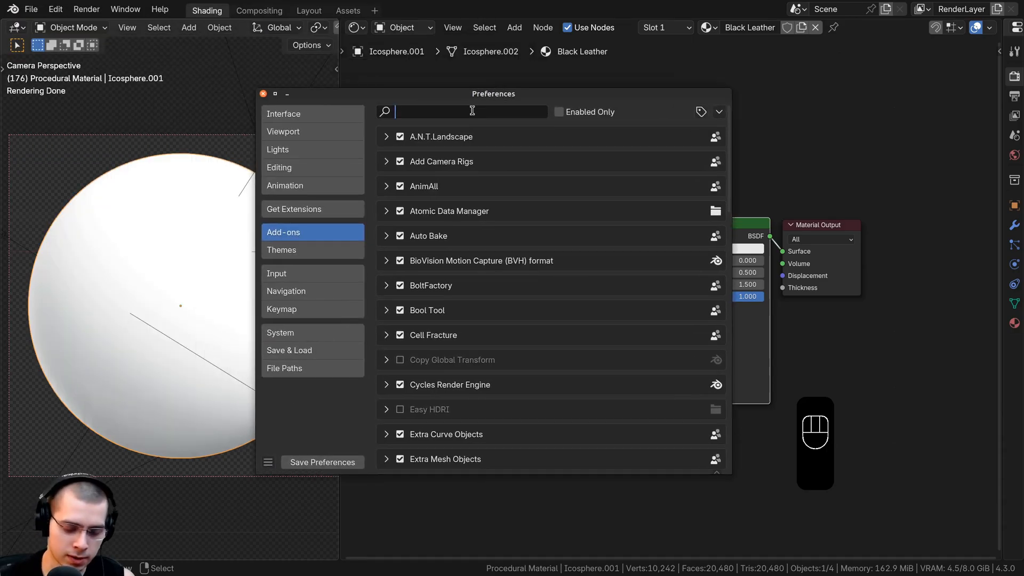
text(node)
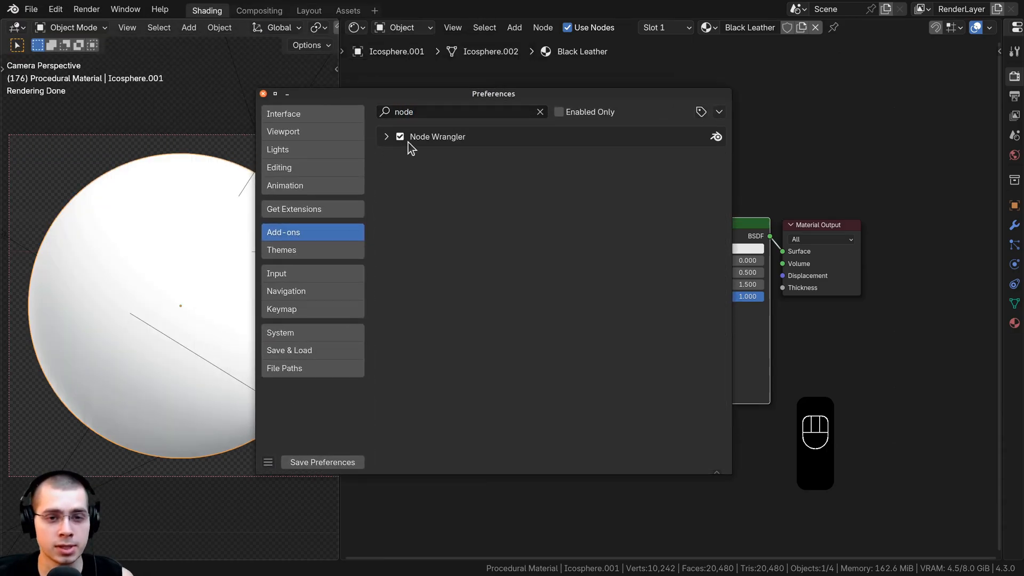
click(262, 94)
- Set the Principled BSDF's base color to black
scroll(626, 365, down, 3)
middle_drag(610, 346, 683, 310)
key(a)
middle_drag(685, 271, 729, 257)
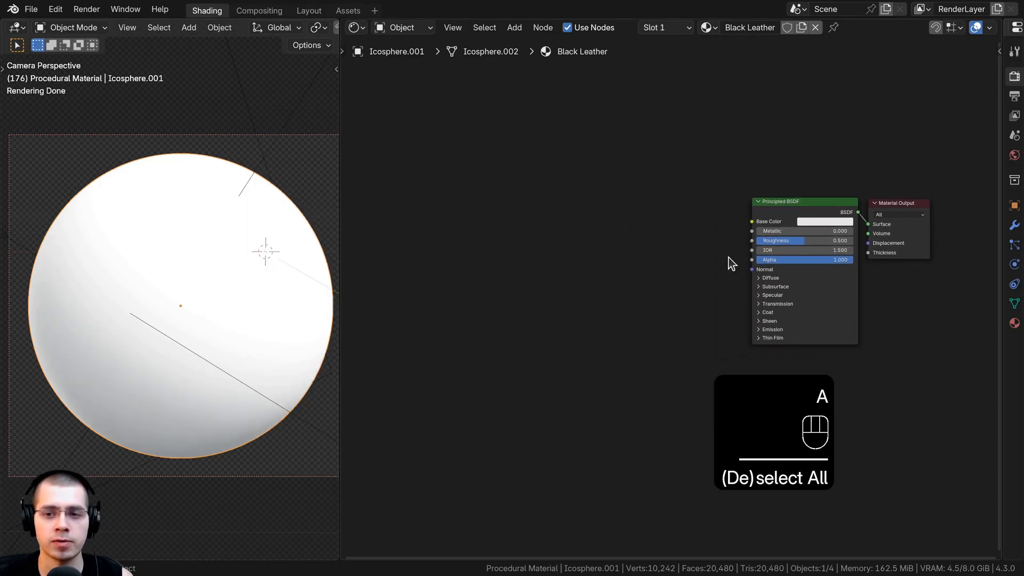
scroll(703, 264, up, 3)
click(712, 200)
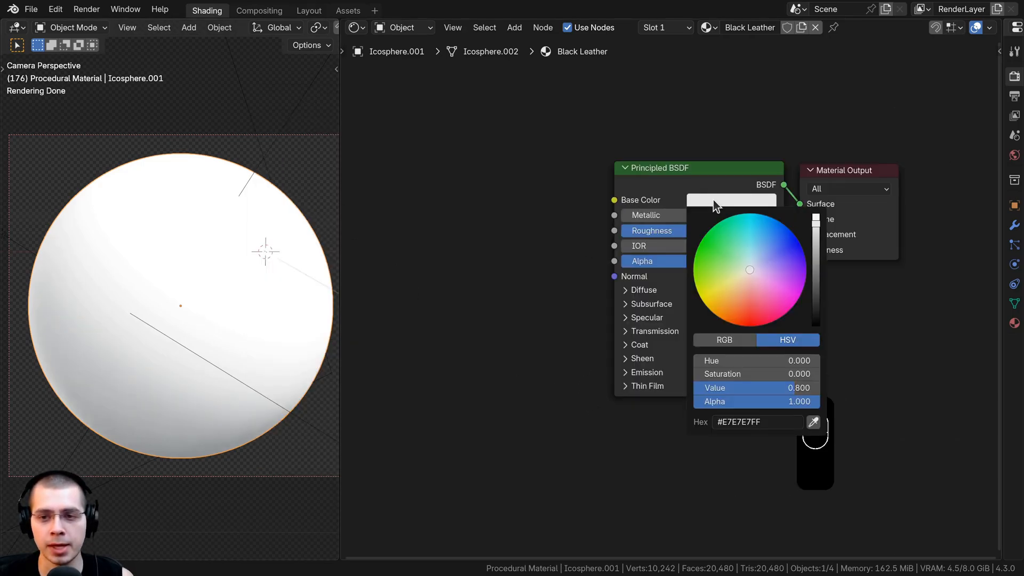
drag(814, 226, 815, 325)
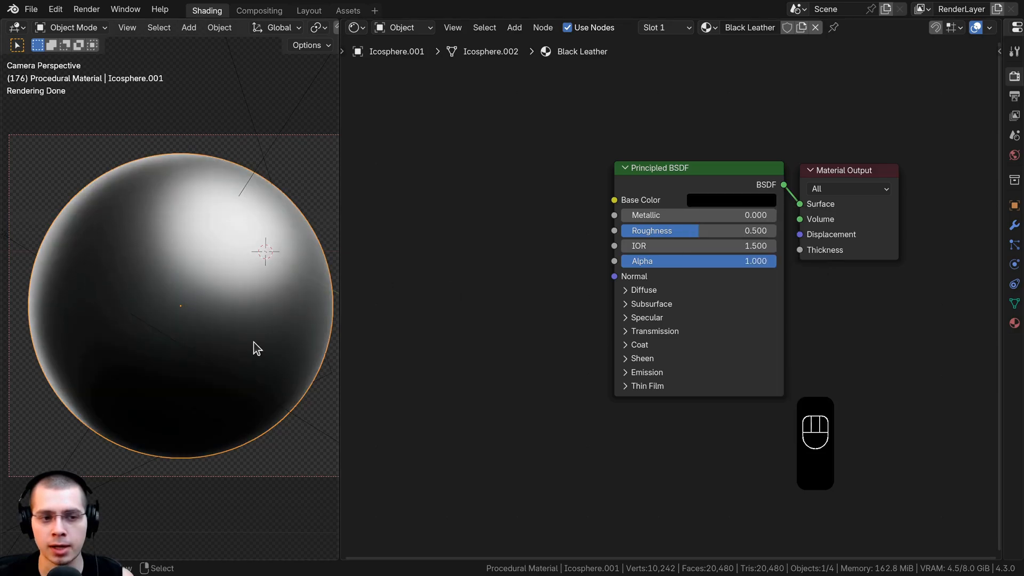
- Set the Principled BSDF's roughness to 0.4 and check the sphere's reflections, ending in the camera view
scroll(685, 232, up, 1)
click(653, 166)
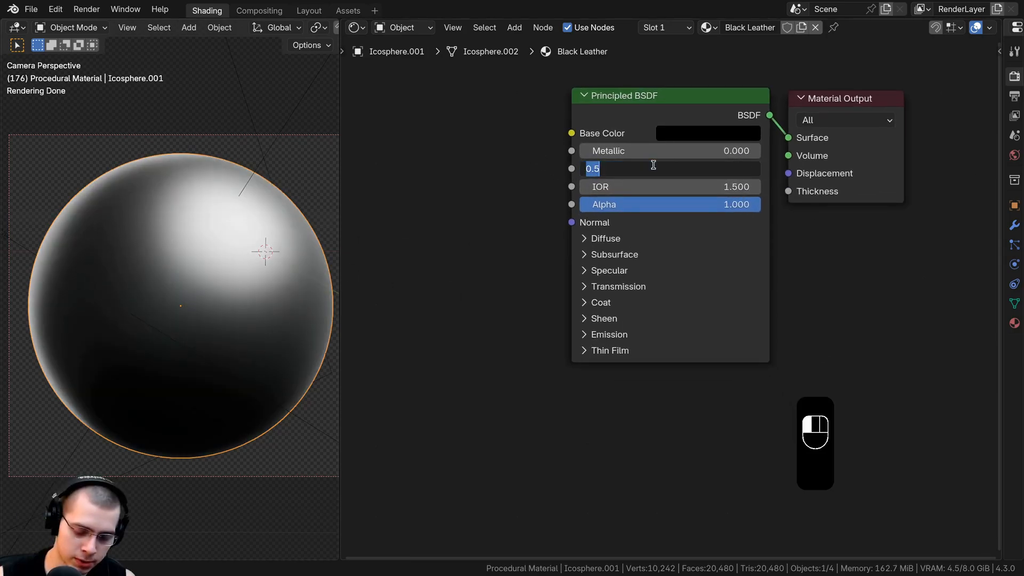
key(BackSpace)
text(0.4)
key(Return)
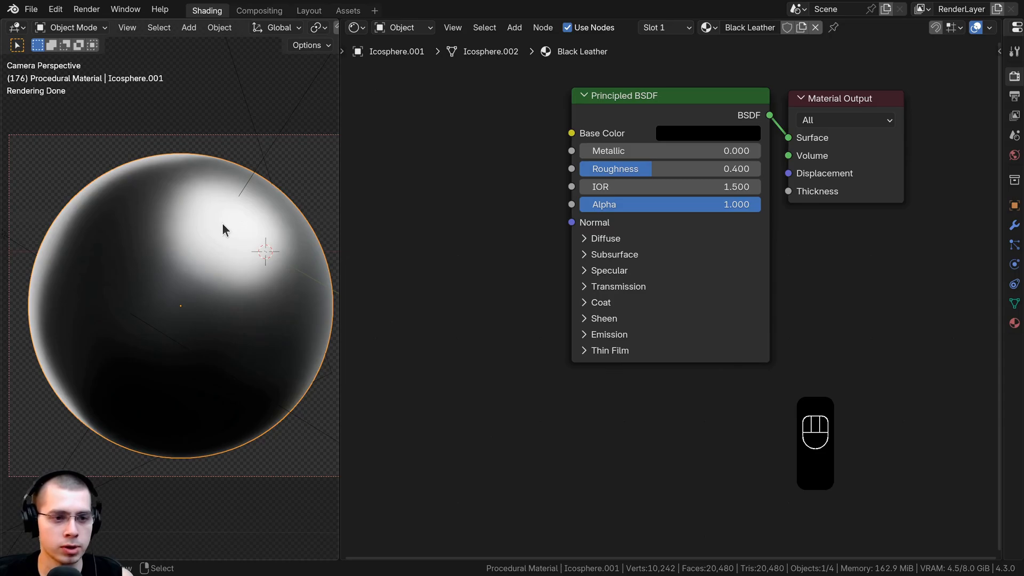
scroll(224, 229, down, 1)
middle_drag(268, 225, 233, 247)
key(KP_0)
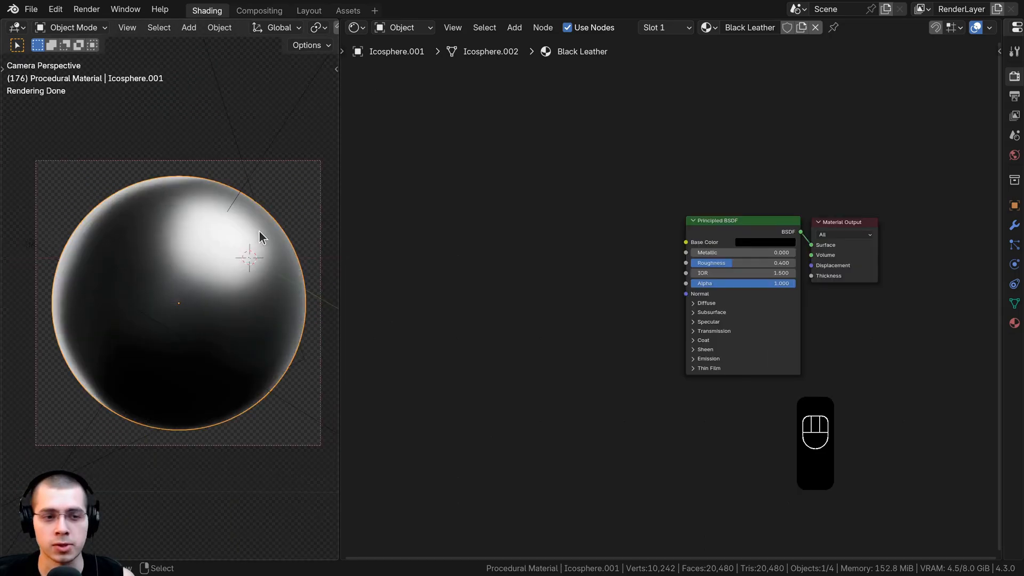
- Add a Voronoi Texture node and place it to the left of the Principled BSDF node
scroll(261, 236, up, 2)
scroll(673, 171, up, 1)
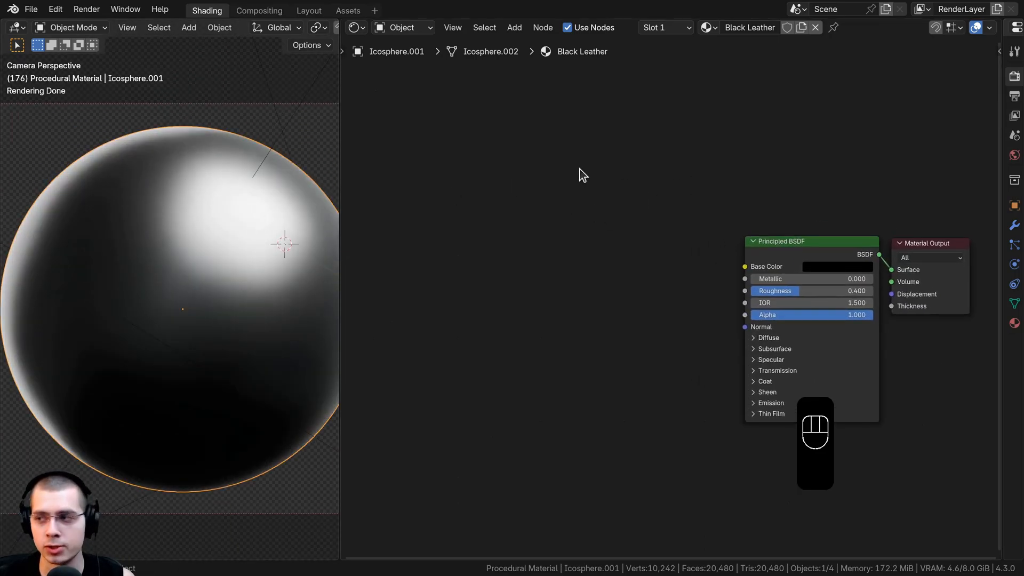
key(shift+a)
text(vor)
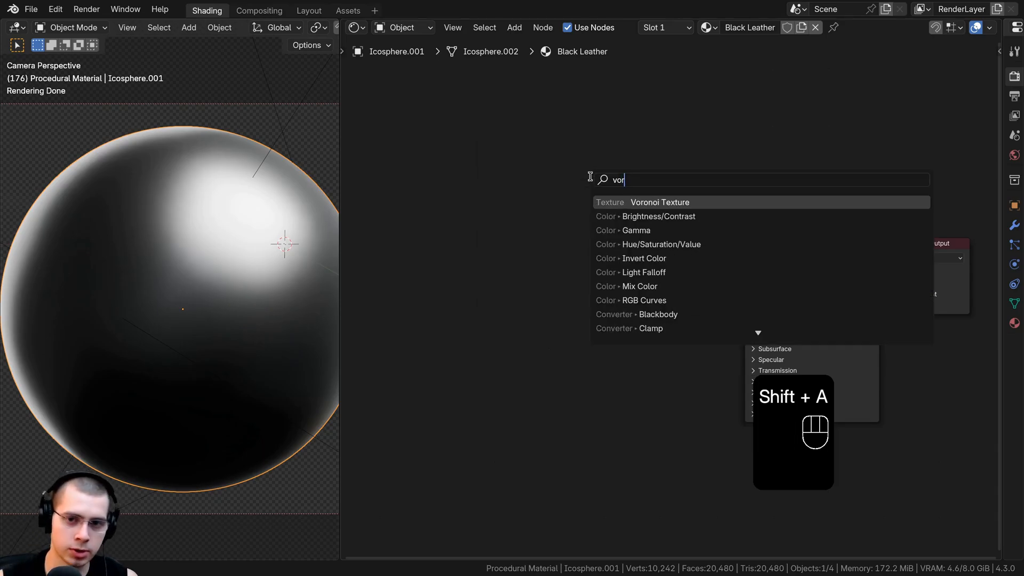
click(623, 203)
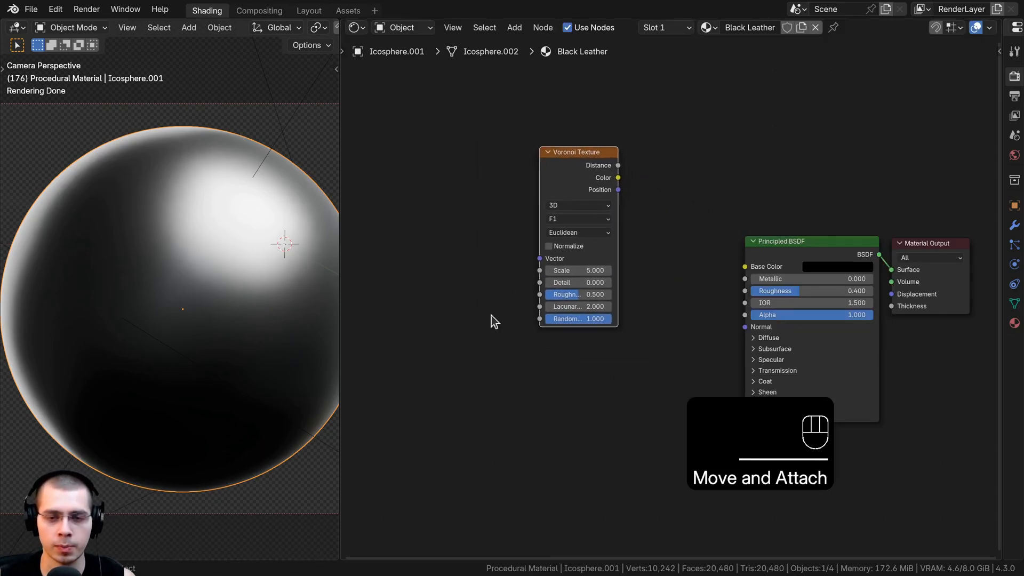
- Preview the Voronoi Texture's Distance output directly on the sphere through the Material Output
scroll(618, 224, up, 1)
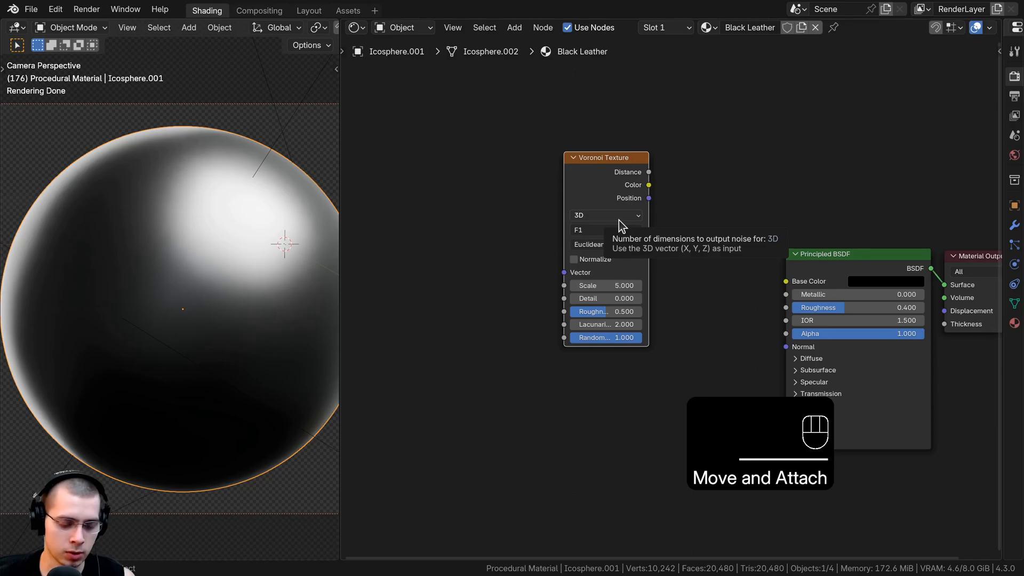
ctrl+shift+click(614, 171)
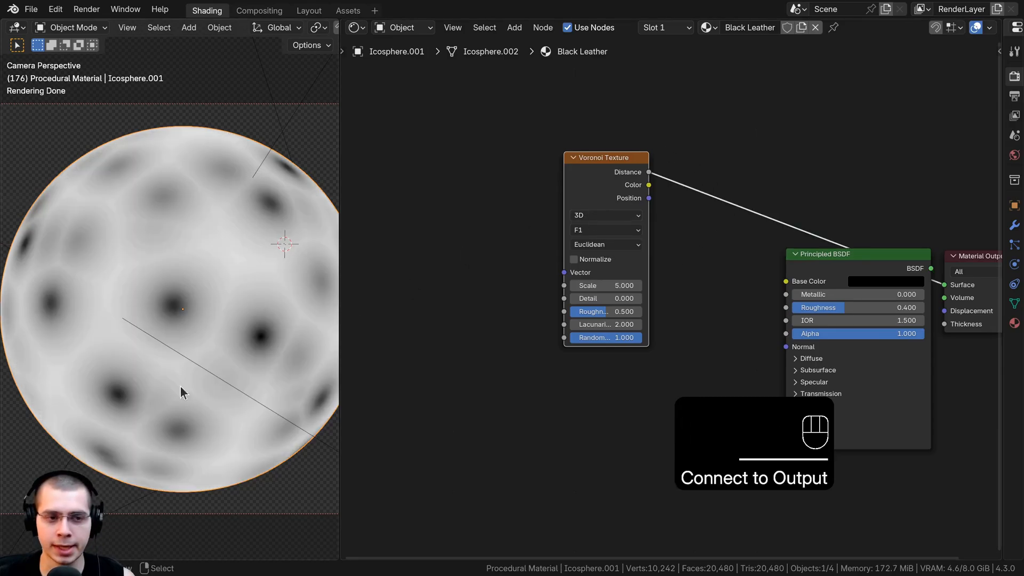
middle_drag(503, 329, 527, 329)
drag(602, 160, 589, 161)
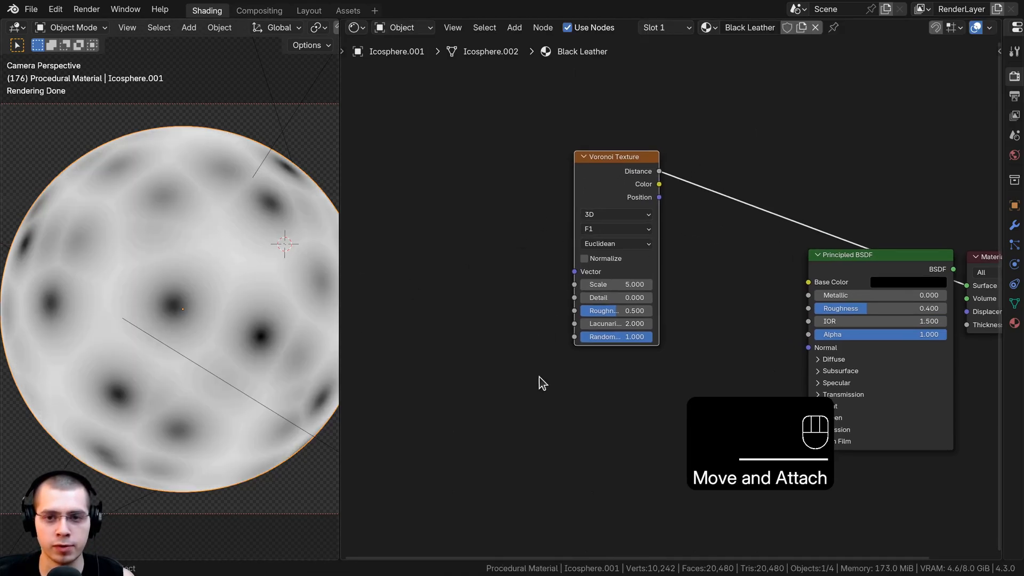
- Add a Texture Coordinate and Mapping setup in front of the Voronoi Texture node
scroll(594, 286, up, 4)
middle_drag(584, 286, 597, 293)
drag(619, 155, 587, 142)
key(ctrl+t)
ctrl+scroll(545, 222, left, 5)
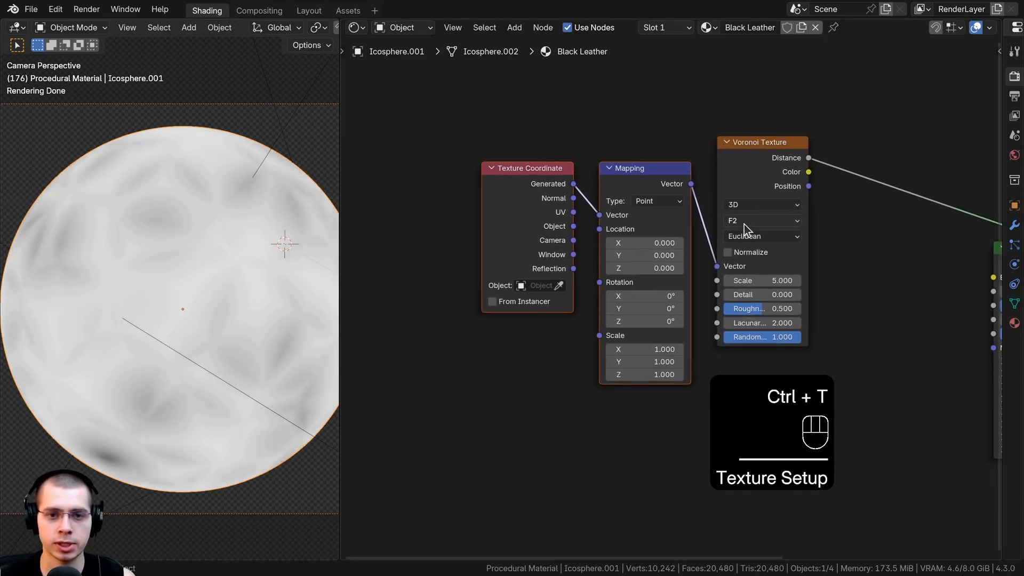
- Link the Texture Coordinate's Object output to the Mapping node's Vector input and move both nodes away from the Voronoi Texture
key(a)
drag(533, 187, 617, 184)
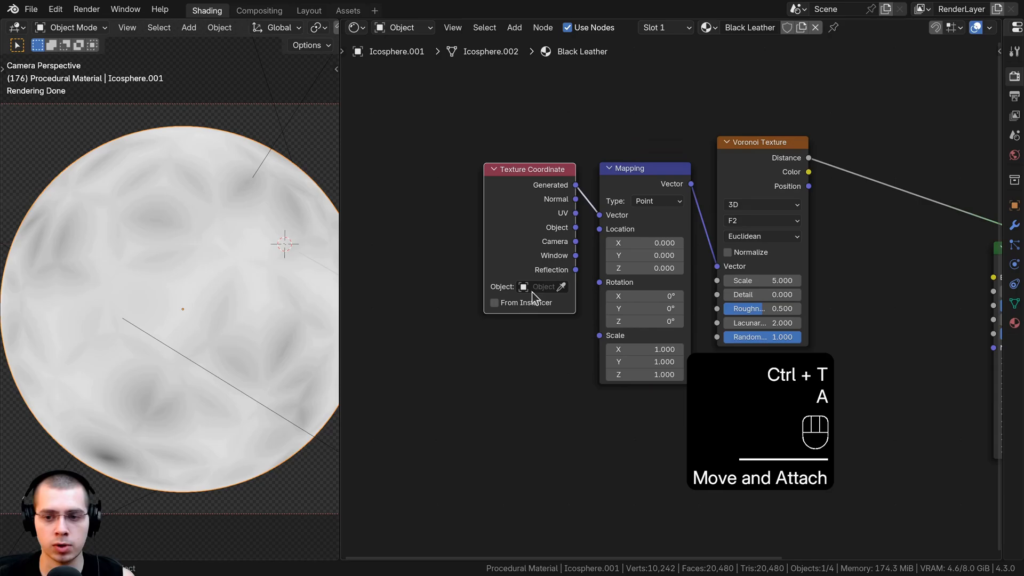
drag(514, 223, 506, 222)
drag(567, 227, 600, 215)
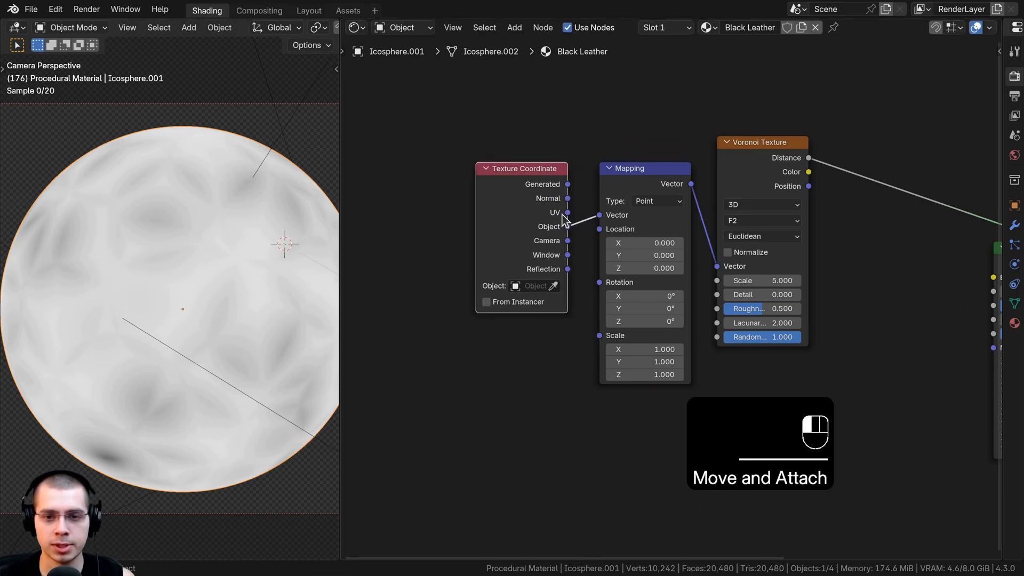
drag(608, 117, 564, 249)
key(g)
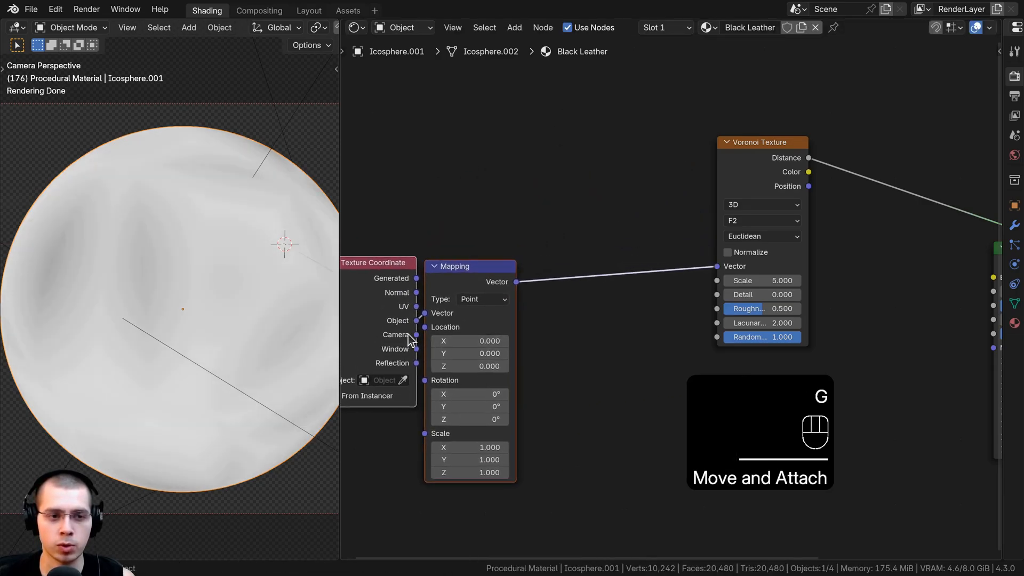
scroll(267, 272, down, 1)
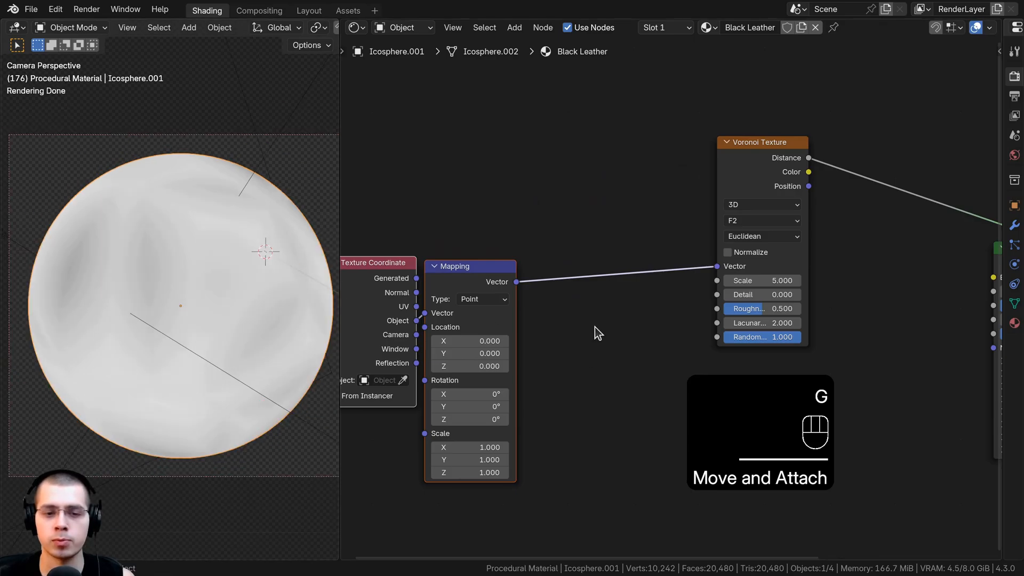
- Set the Voronoi Texture's feature output to Distance to Edge
middle_drag(740, 280, 665, 277)
scroll(688, 291, up, 4)
key(a)
click(694, 122)
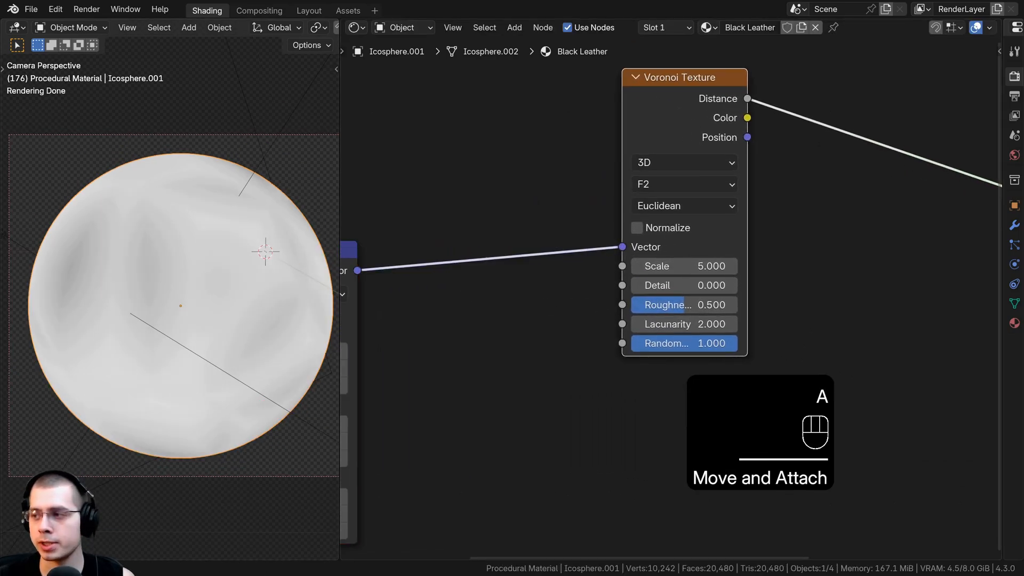
click(654, 184)
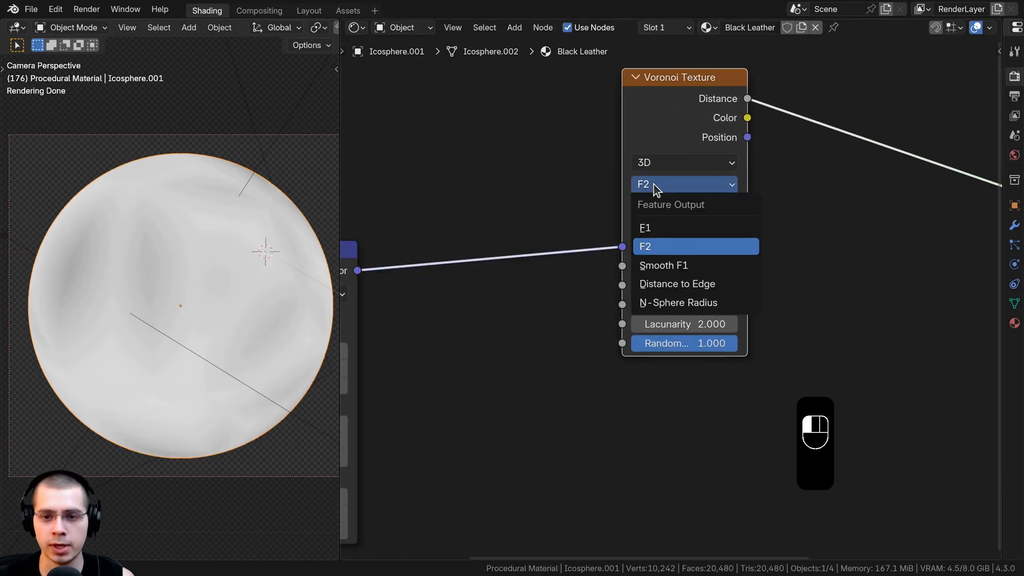
click(665, 285)
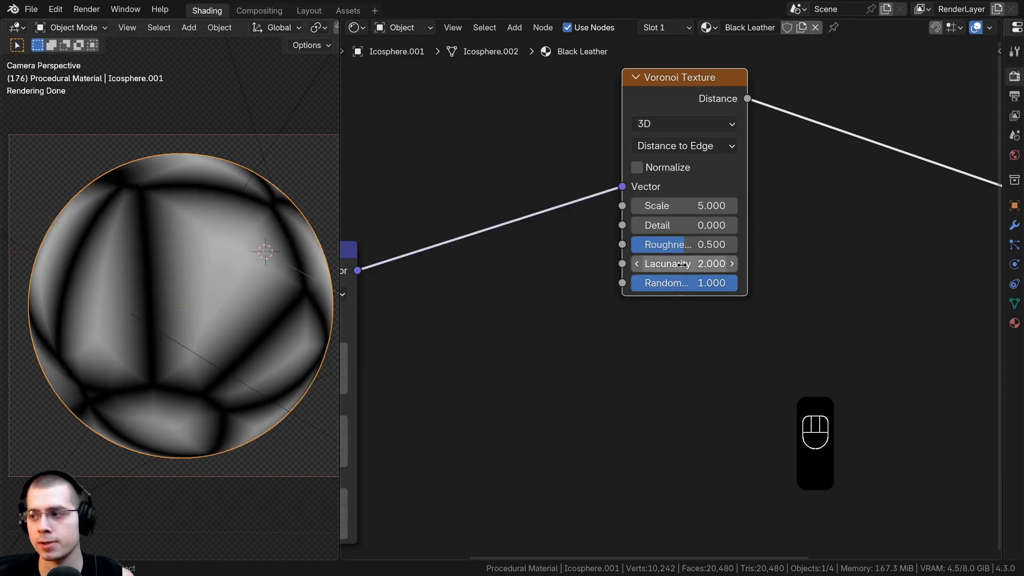
- Set the Voronoi Texture's scale to 150 and its detail to 0.5, and inspect the cells up close
click(702, 209)
text(150)
key(Return)
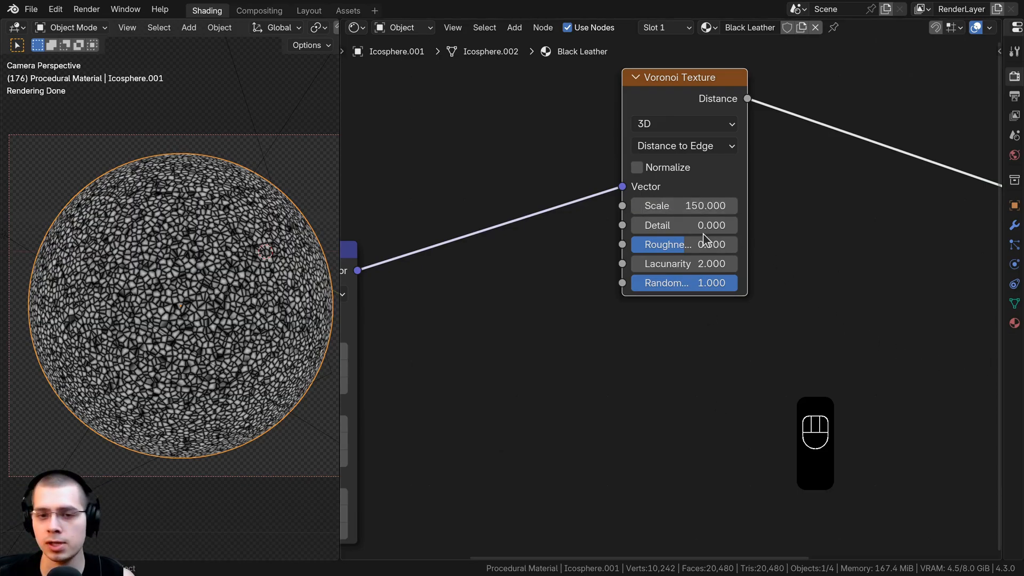
click(689, 226)
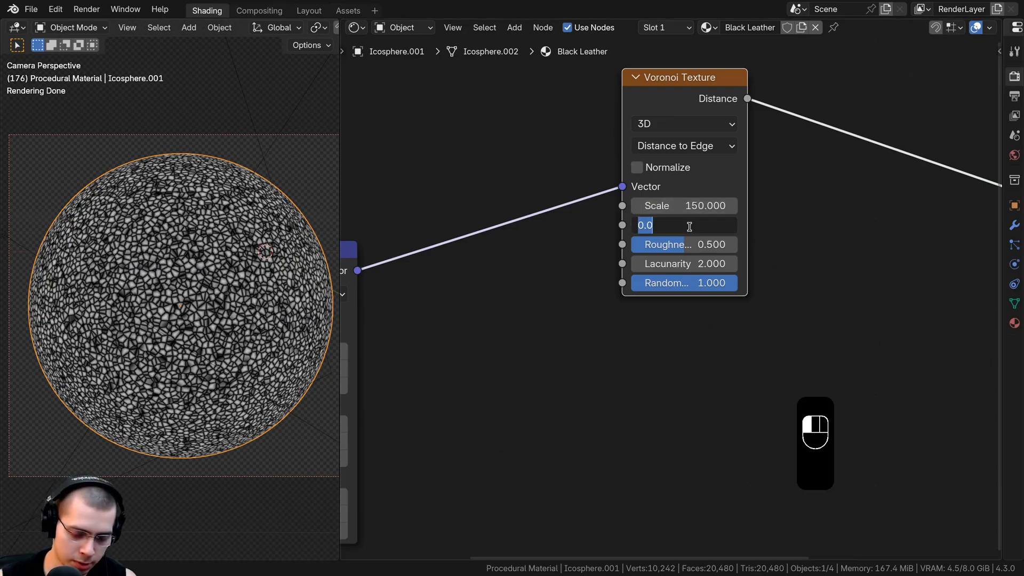
text(0.5)
key(Return)
scroll(195, 322, up, 6)
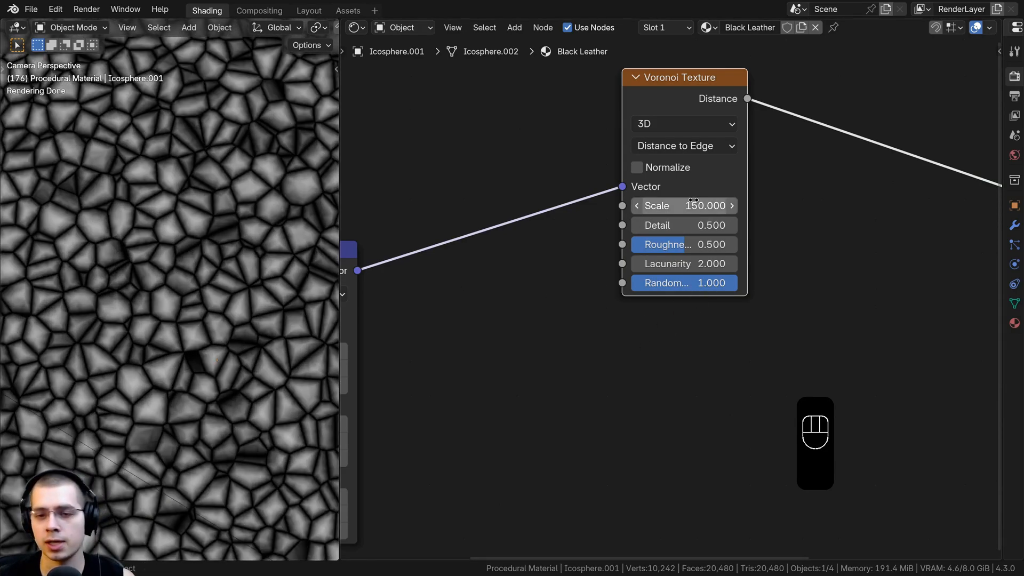
scroll(683, 264, down, 3)
scroll(273, 241, down, 8)
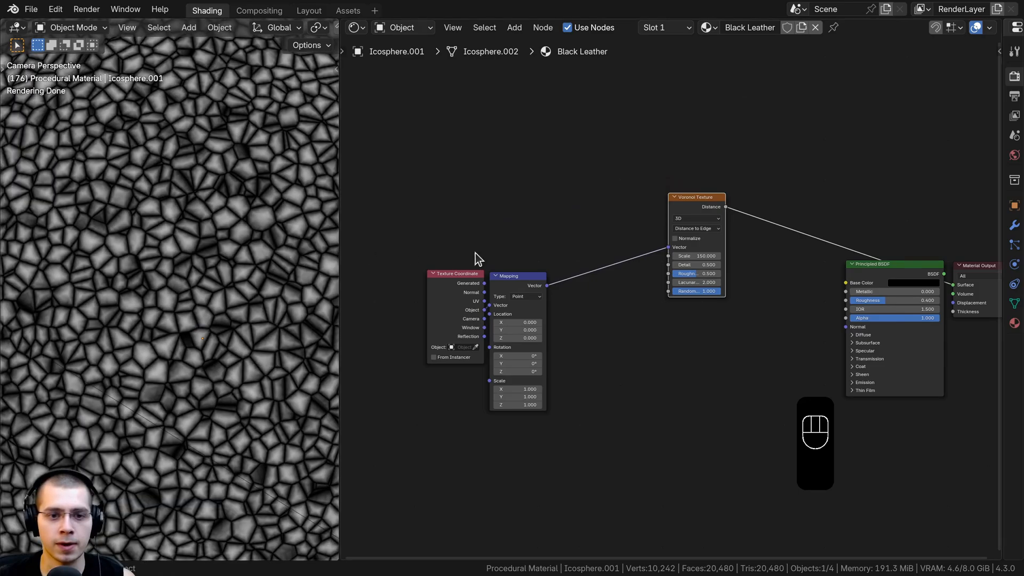
scroll(197, 241, up, 7)
scroll(197, 241, up, 4)
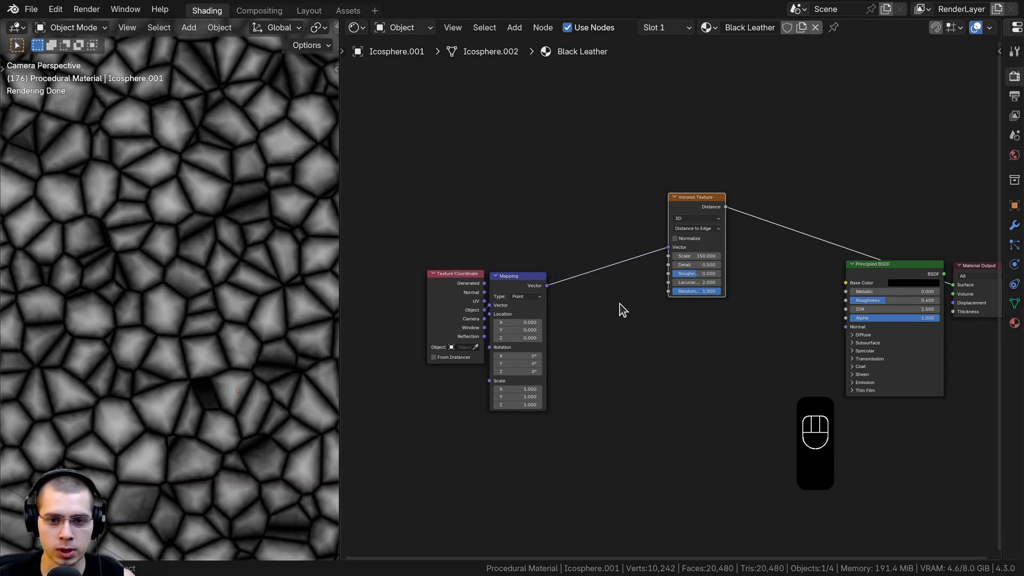
- Add a Noise Texture node between the Mapping and Voronoi Texture nodes, moving the coordinate nodes to make room
middle_drag(619, 309, 630, 321)
key(shift+a)
text(nois)
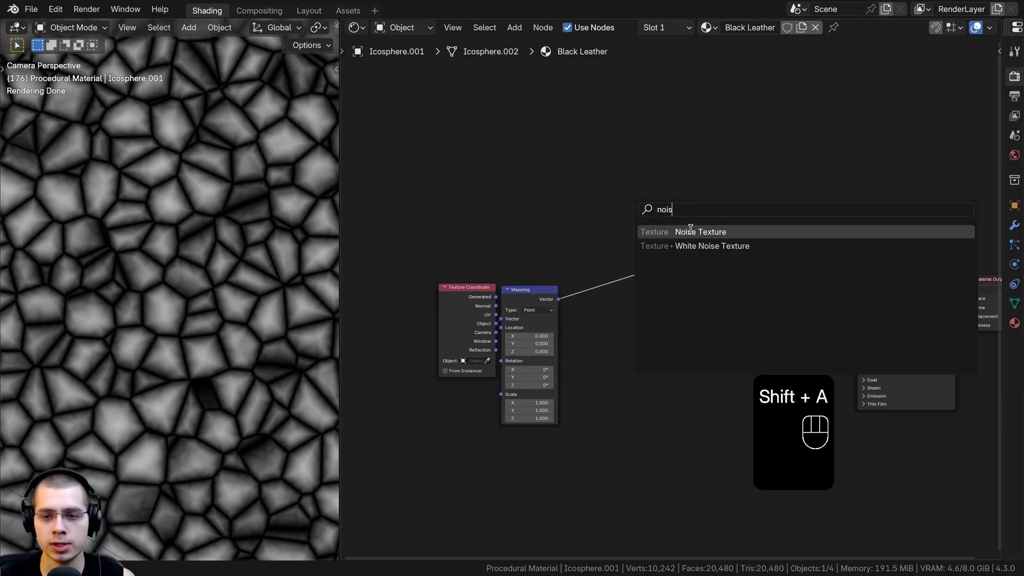
click(691, 231)
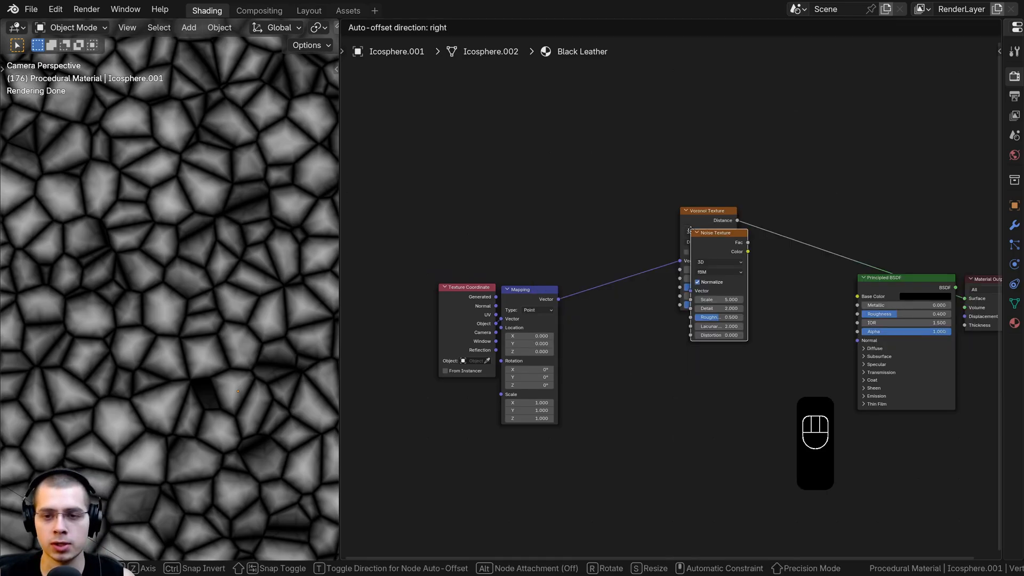
click(594, 320)
drag(600, 332, 597, 334)
key(g)
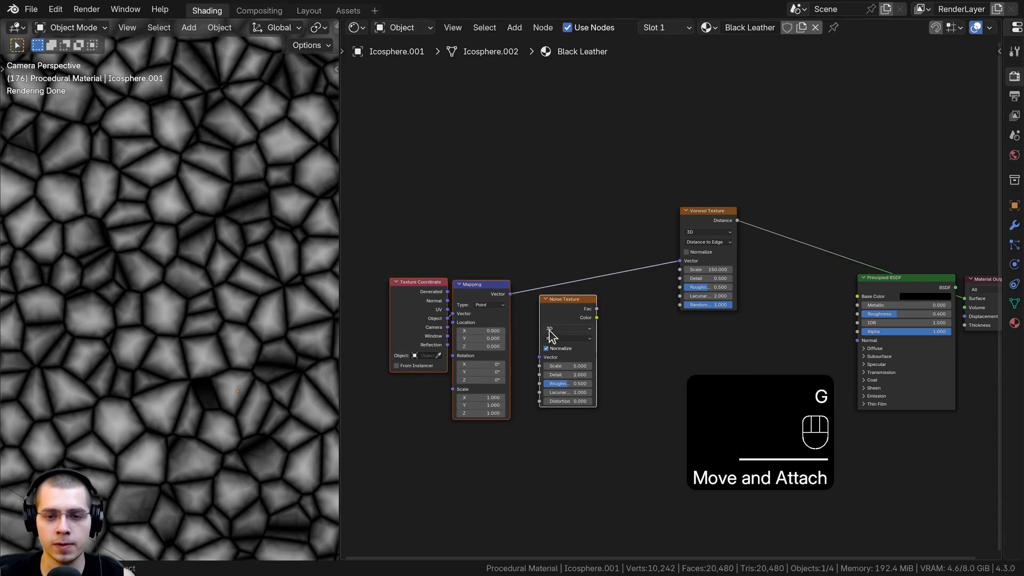
click(550, 339)
- Preview the Noise Texture's Fac output on the sphere
scroll(576, 325, up, 2)
key(a)
ctrl+shift+click(570, 290)
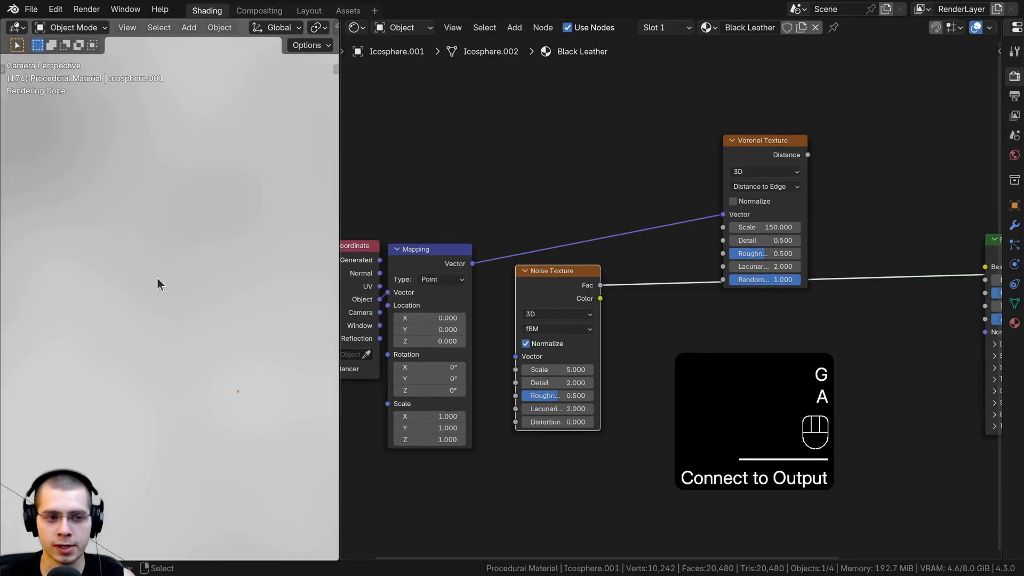
scroll(159, 276, down, 3)
scroll(507, 334, up, 2)
- Link the Mapping node's Vector output to the Noise Texture's Vector input
click(494, 176)
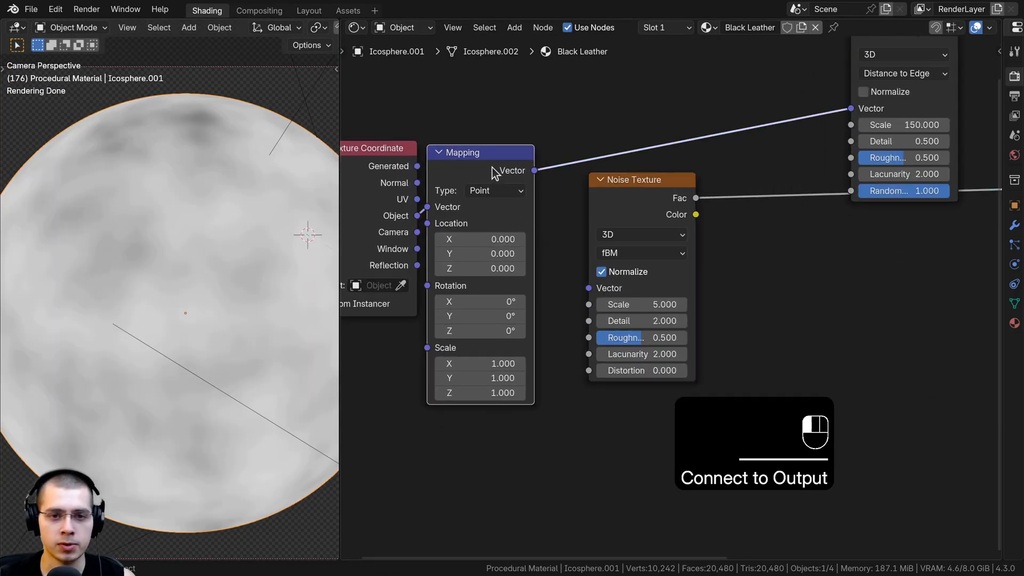
drag(533, 171, 590, 286)
drag(605, 227, 615, 215)
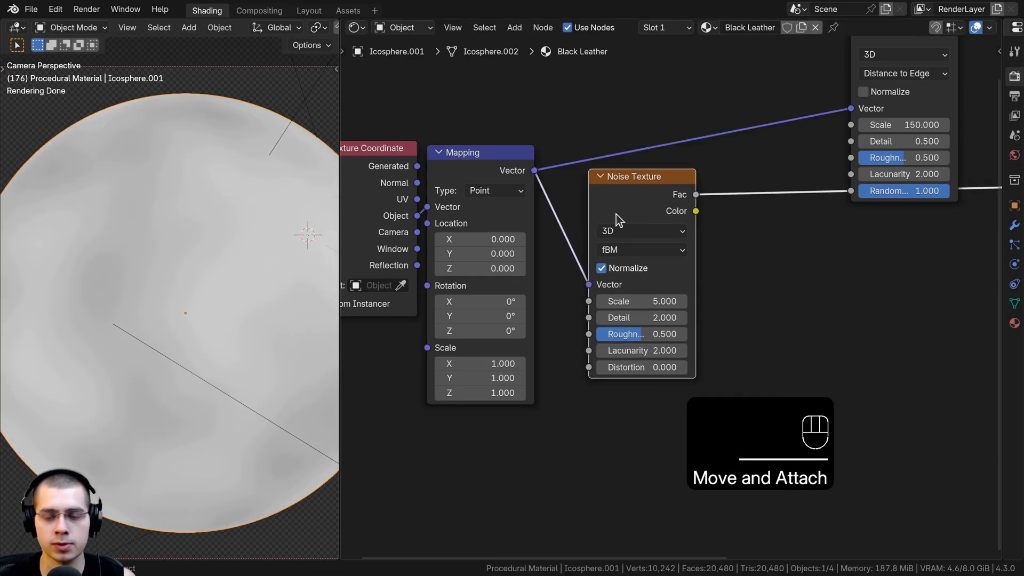
- Set the Noise Texture's scale to 30 and its detail to 10
scroll(649, 297, up, 1)
click(649, 297)
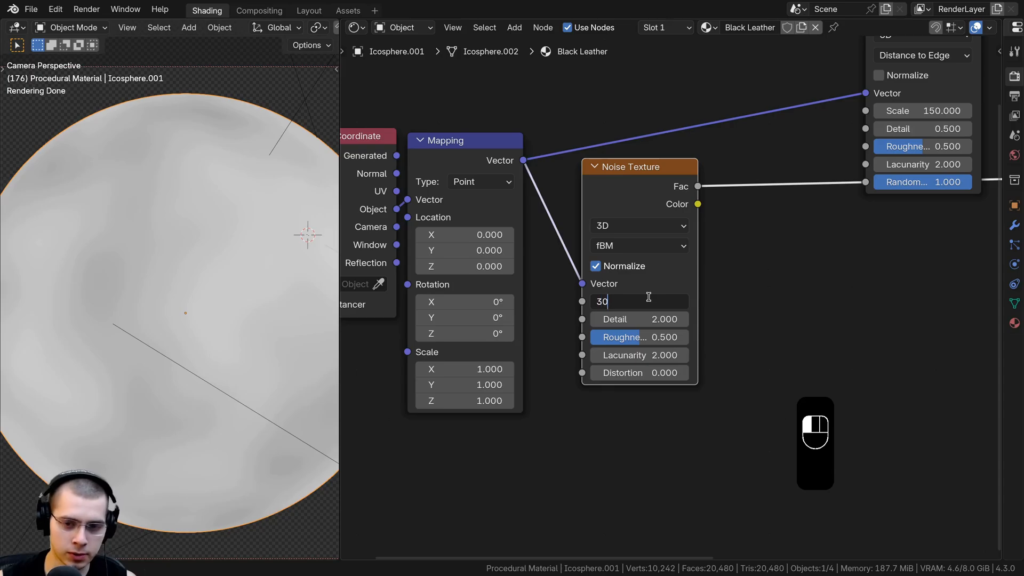
key(Return)
click(650, 316)
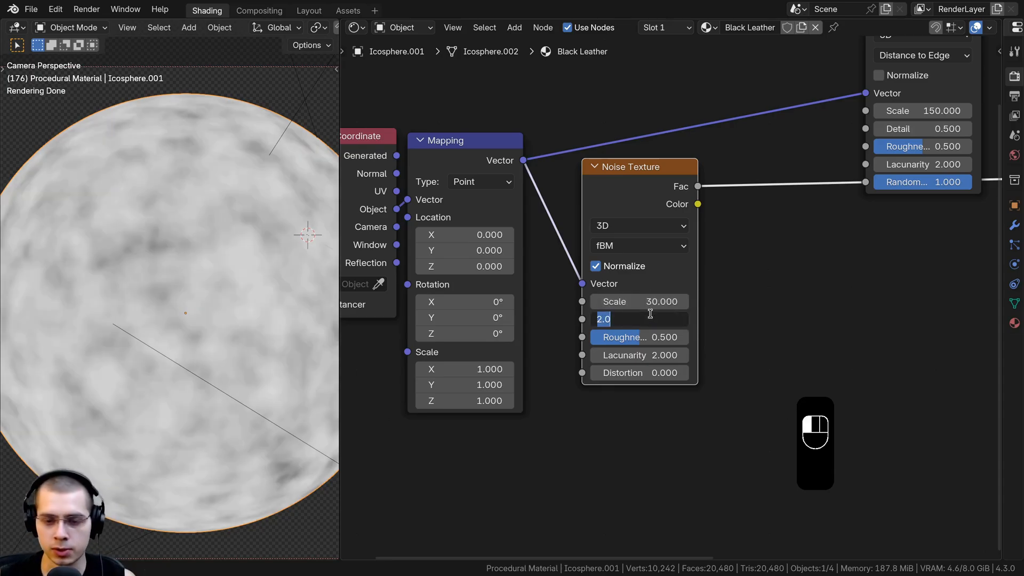
text(10)
key(Return)
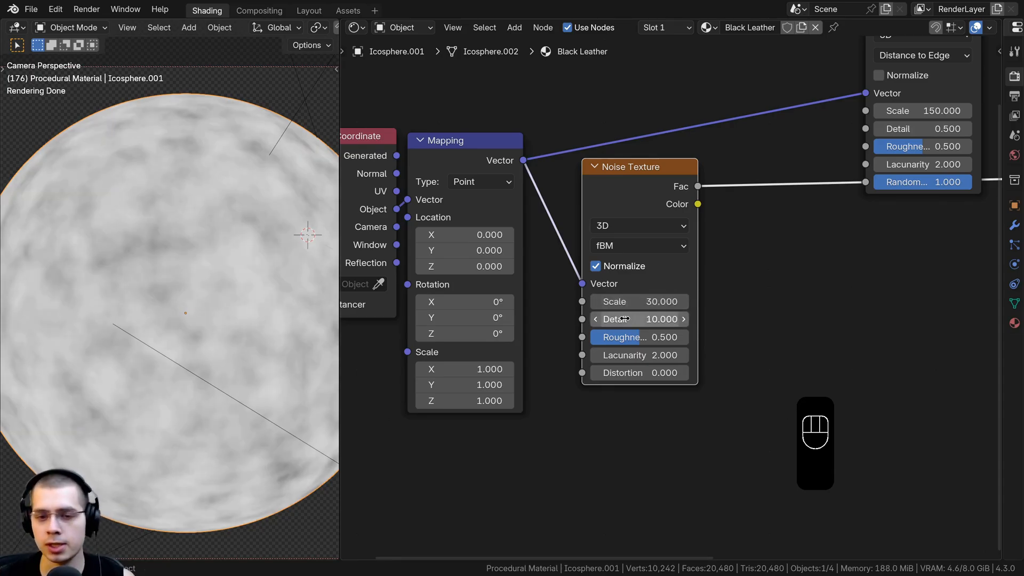
- Link the Noise Texture's Fac output to the Voronoi Texture's Vector input and preview the Voronoi Texture on the sphere
drag(633, 203, 622, 202)
scroll(277, 260, down, 1)
scroll(615, 265, down, 2)
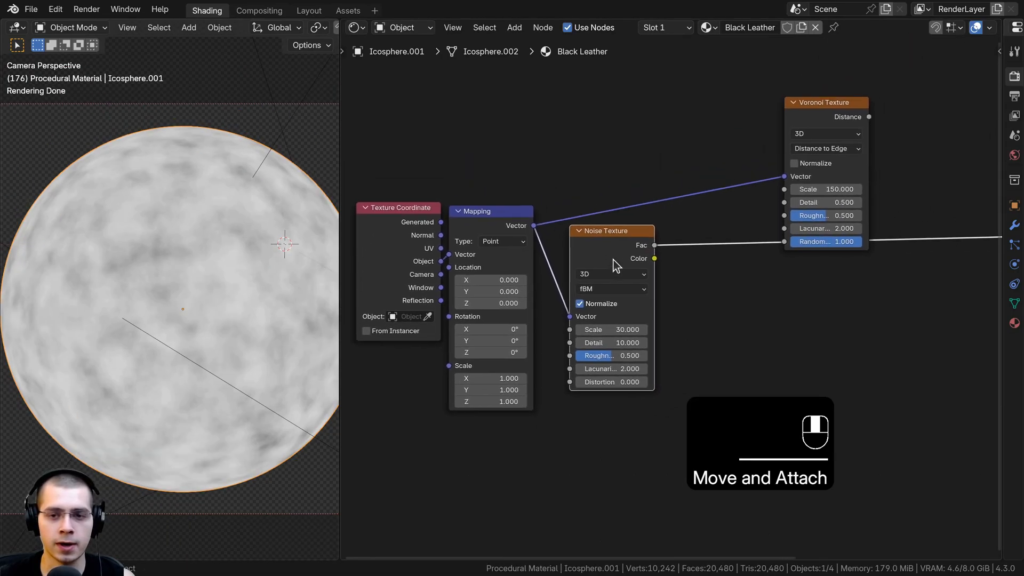
drag(614, 261, 785, 175)
middle_drag(783, 281, 729, 339)
ctrl+shift+click(772, 171)
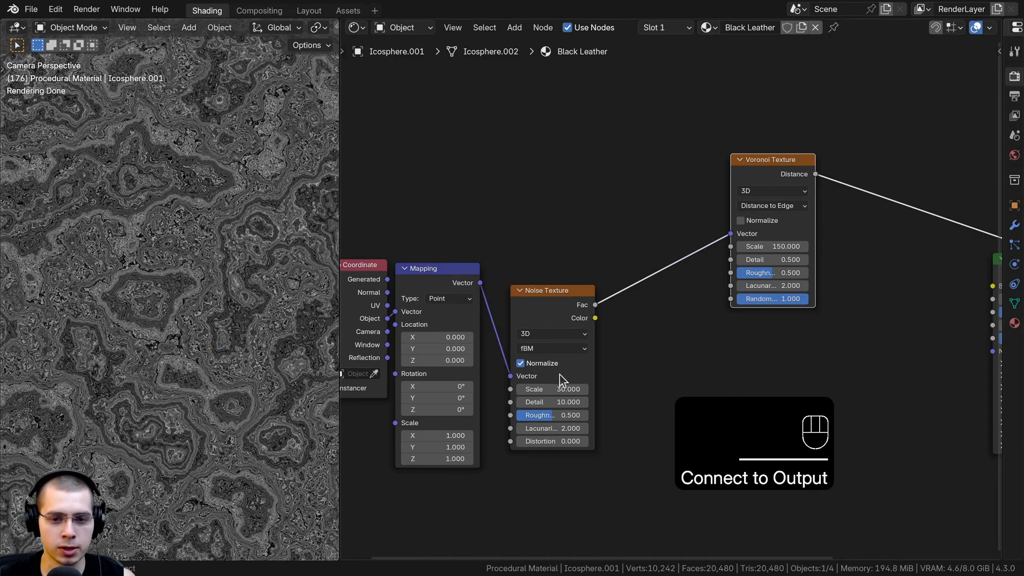
scroll(178, 290, down, 5)
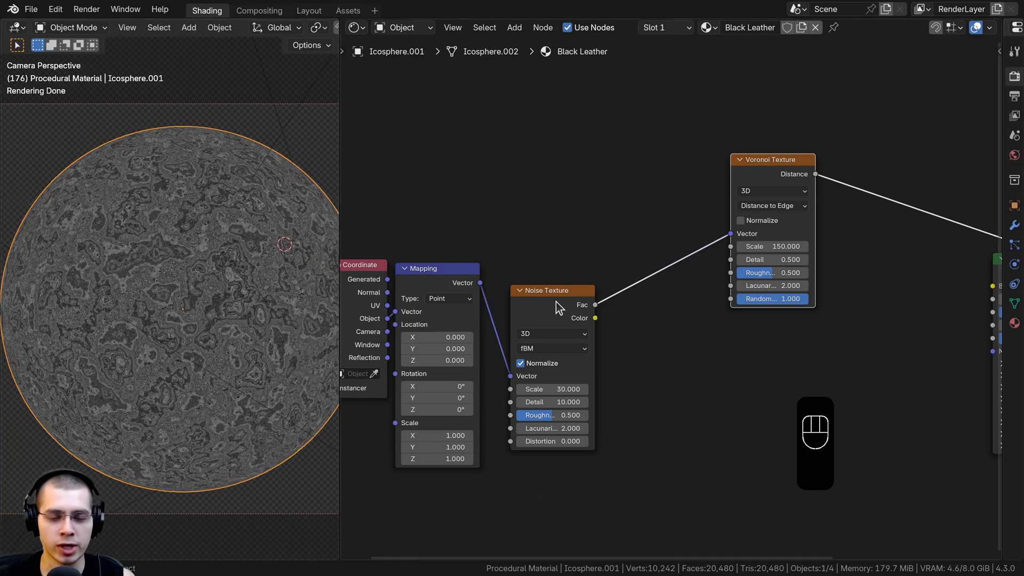
- Add a Mix Color node and insert it on the link between the Noise Texture and the Voronoi Texture
drag(556, 301, 552, 303)
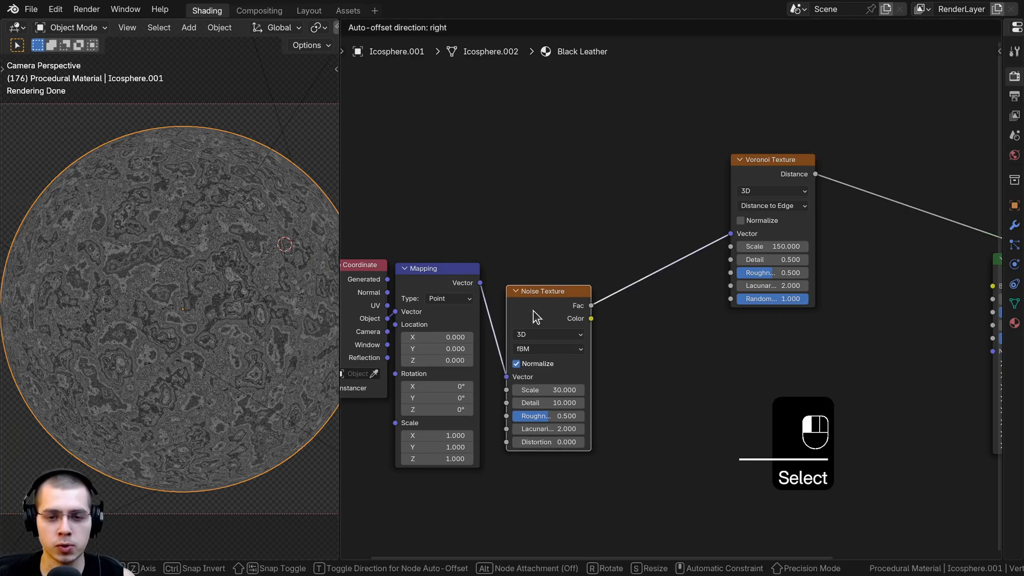
key(shift+a)
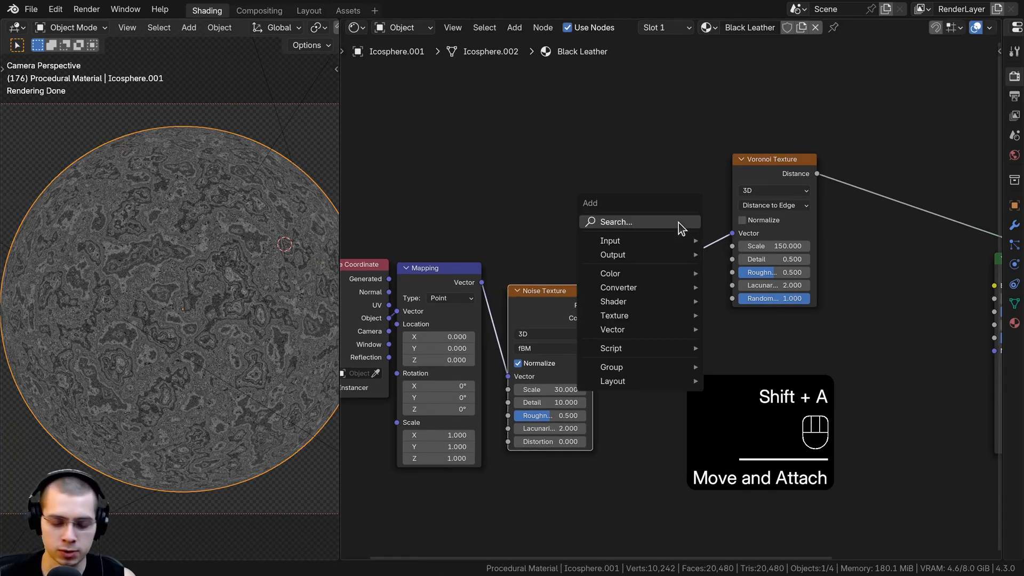
text(mix c)
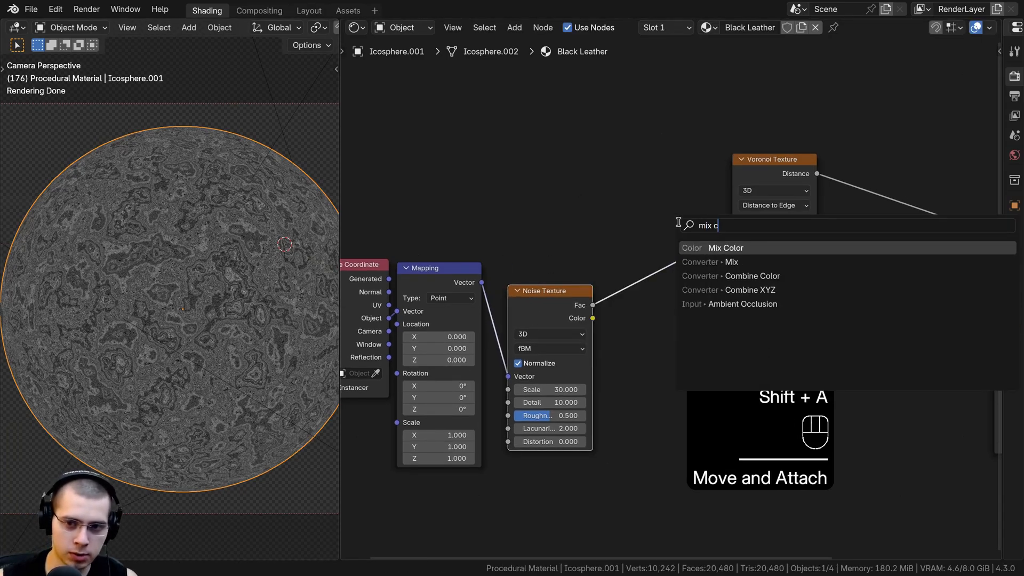
click(715, 248)
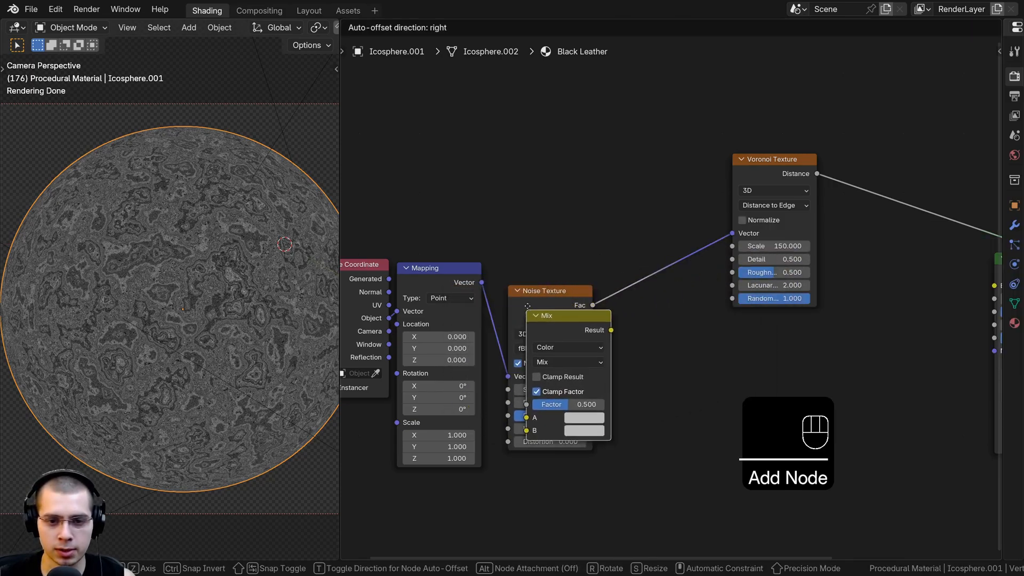
click(618, 222)
drag(651, 243, 663, 234)
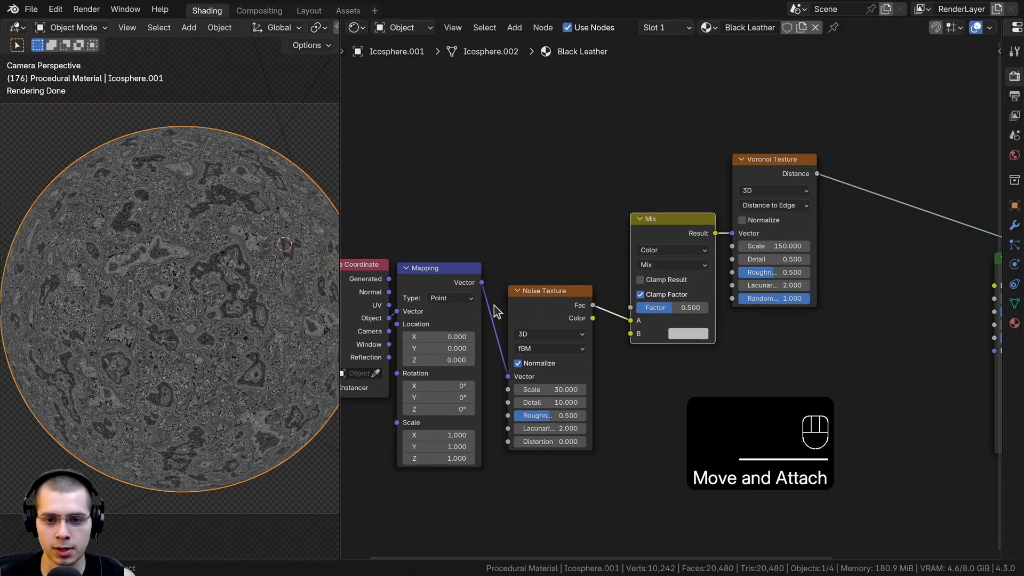
- Link the Mapping node's Vector output to the Mix node's A input and the Noise Texture's Fac output to its B input
middle_drag(494, 305, 511, 295)
drag(542, 299, 543, 332)
drag(498, 273, 648, 310)
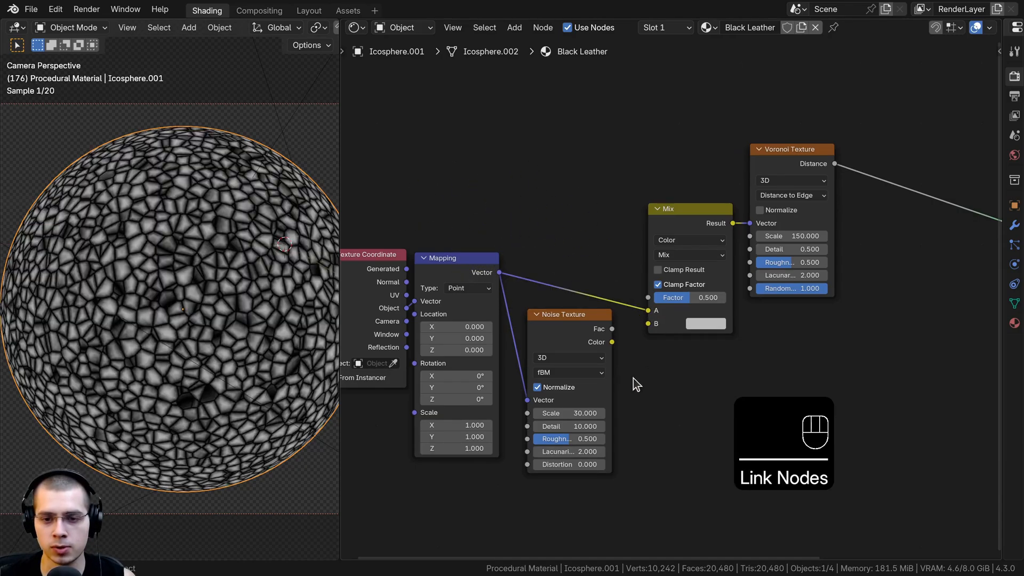
drag(546, 332, 539, 338)
drag(605, 335, 654, 335)
scroll(629, 398, up, 3)
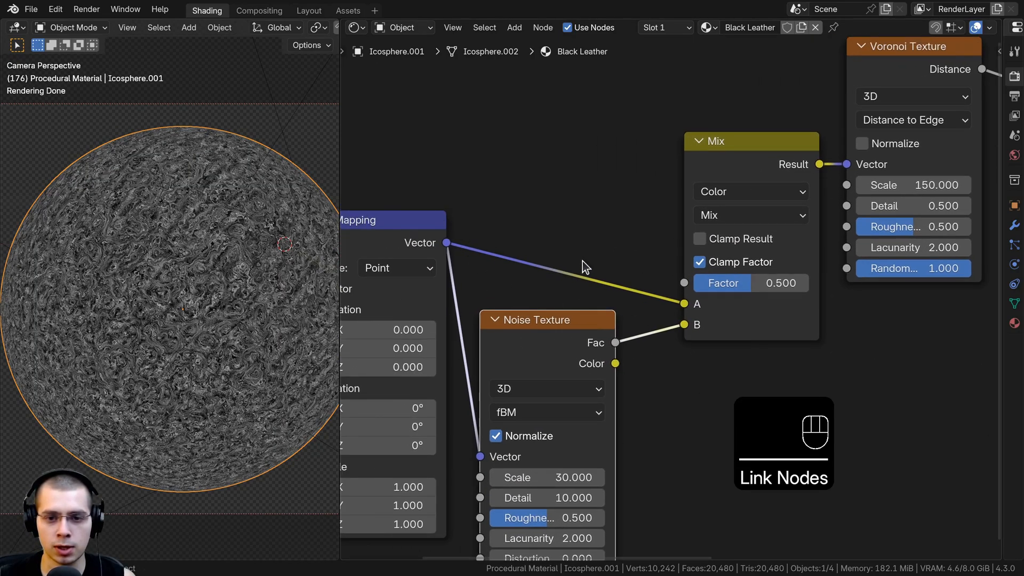
- Set the Mix node's blending mode to Linear Light
middle_drag(641, 330, 599, 329)
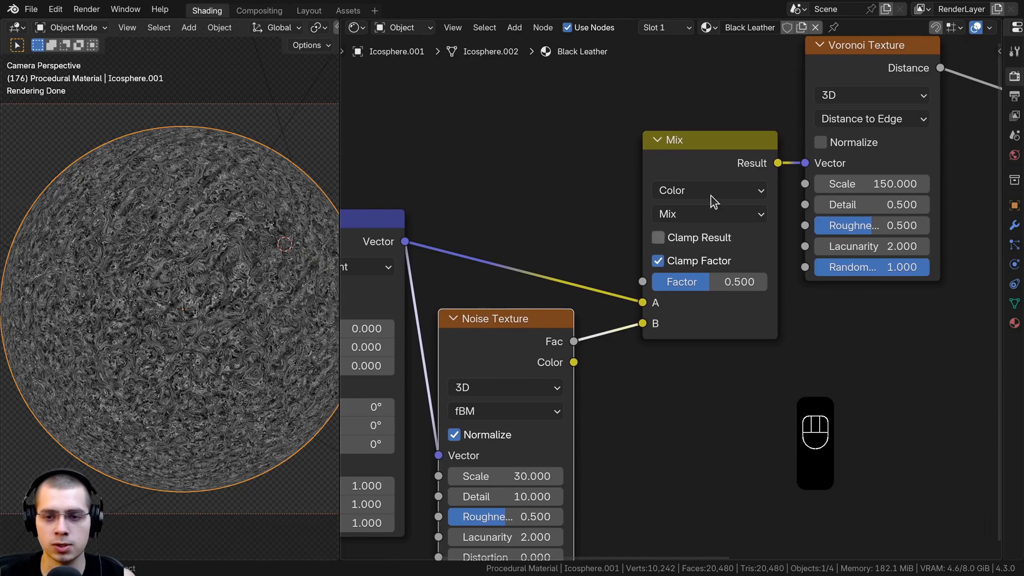
click(697, 215)
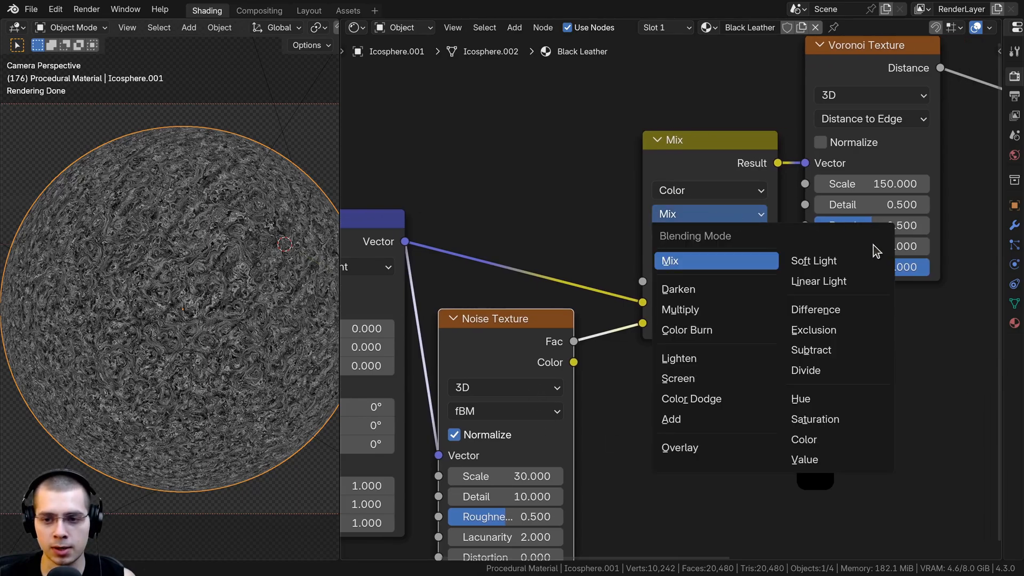
click(827, 279)
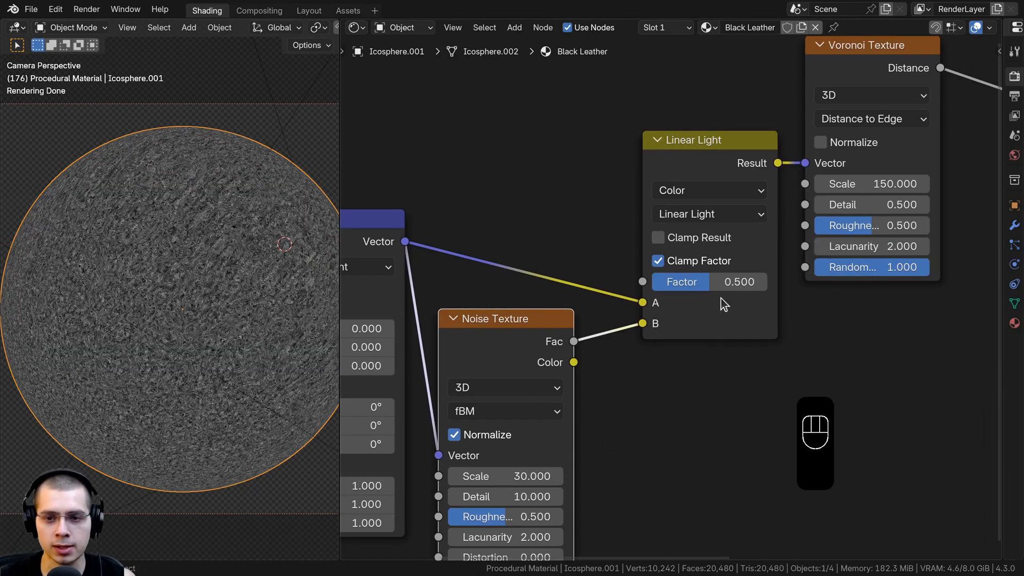
- Try the Linear Light node's factor at 0 and at about 0.226 to compare the Voronoi distortion on the sphere
scroll(721, 293, up, 2)
drag(716, 278, 648, 278)
scroll(167, 285, up, 4)
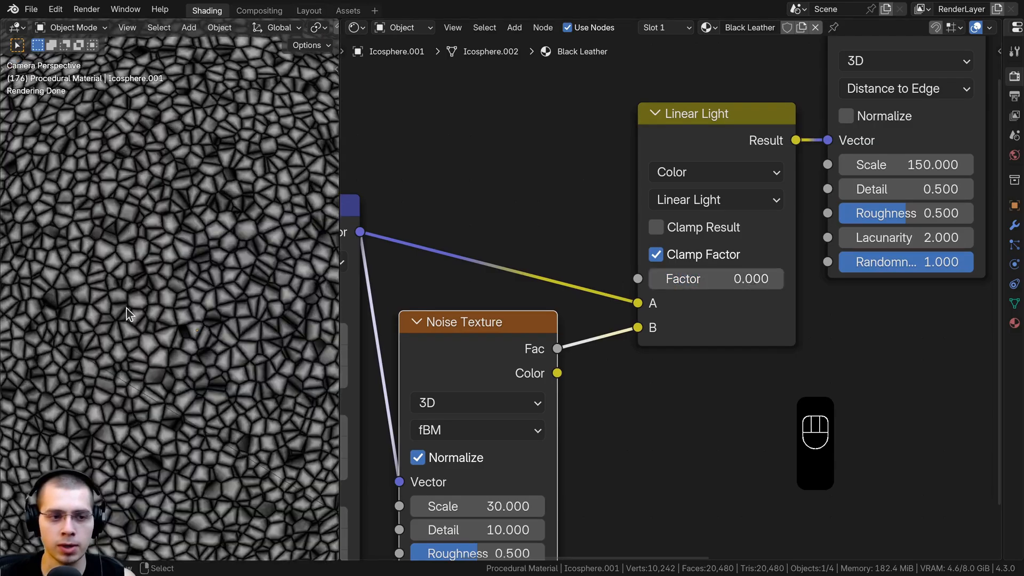
scroll(543, 300, down, 3)
middle_drag(615, 380, 571, 396)
scroll(576, 391, up, 1)
drag(659, 294, 686, 294)
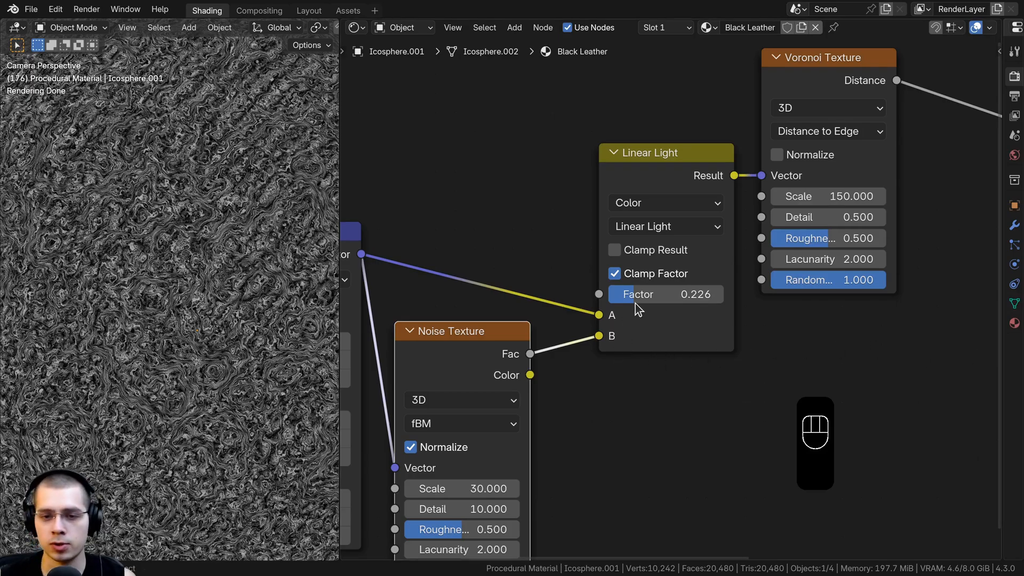
- Set the Linear Light node's factor to 0.018 and inspect the distorted cells on the sphere
click(651, 302)
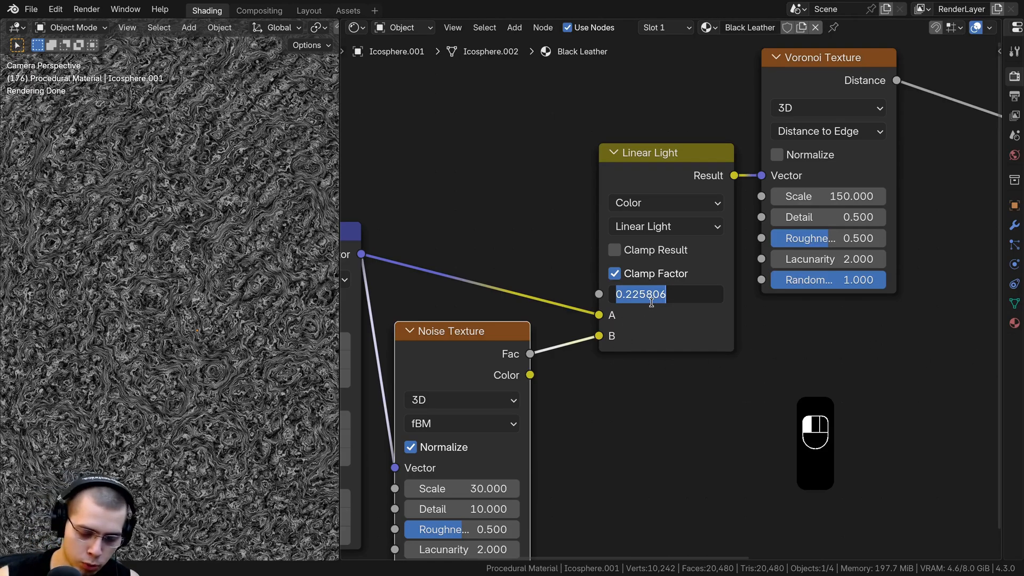
text(.018)
key(Return)
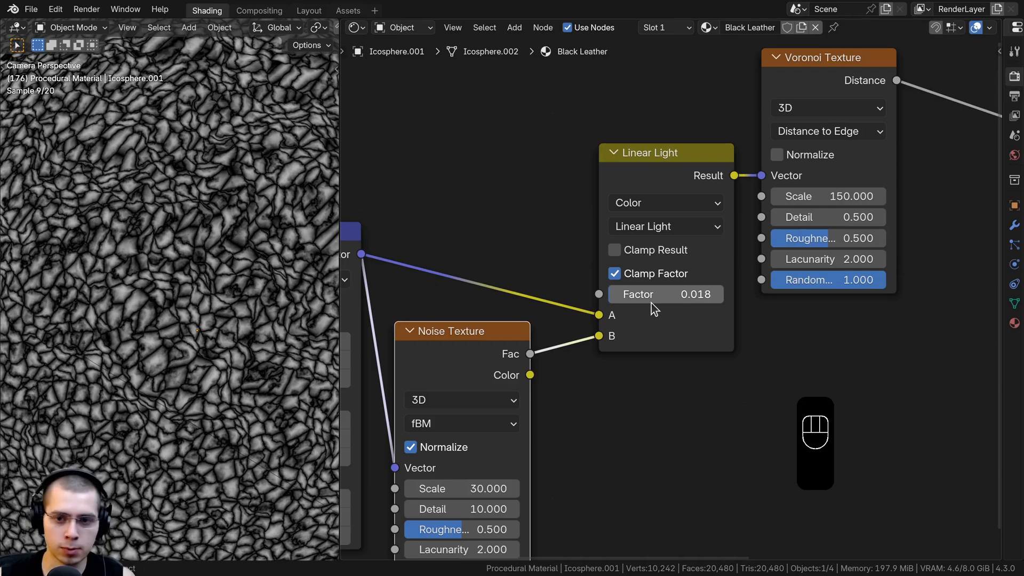
scroll(651, 303, up, 1)
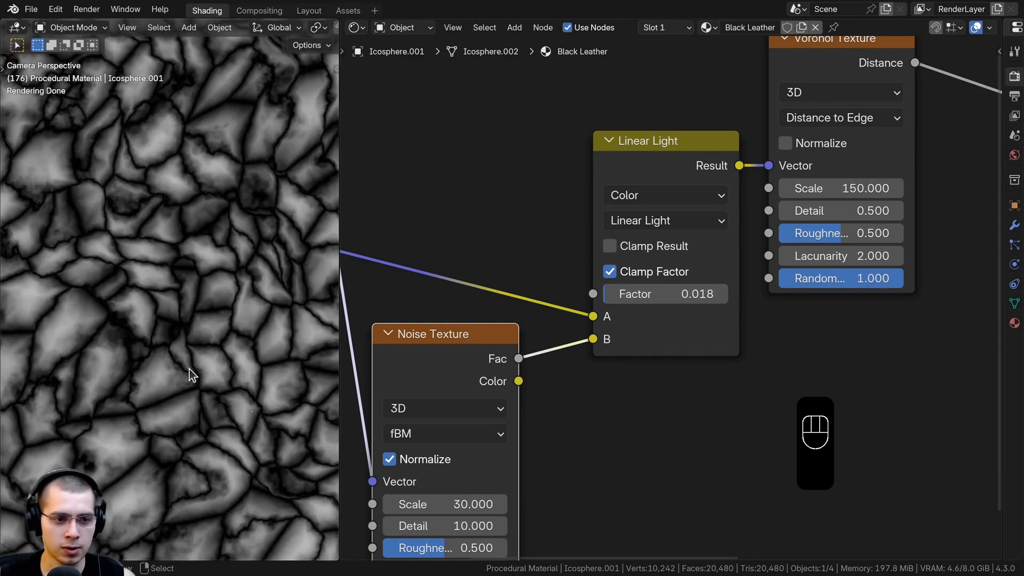
scroll(190, 372, down, 5)
scroll(654, 251, down, 2)
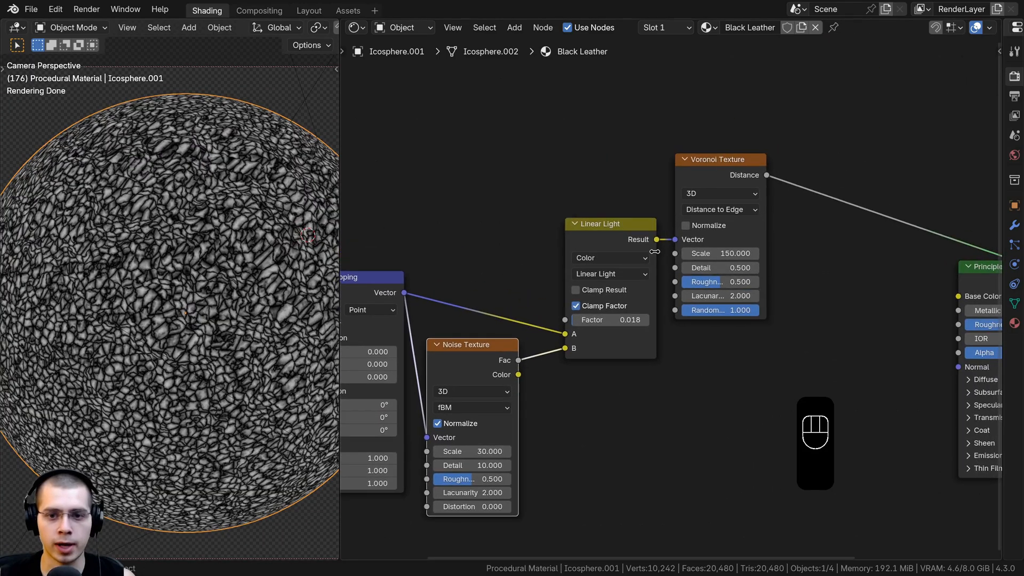
click(646, 247)
middle_drag(739, 244, 728, 251)
scroll(203, 248, up, 3)
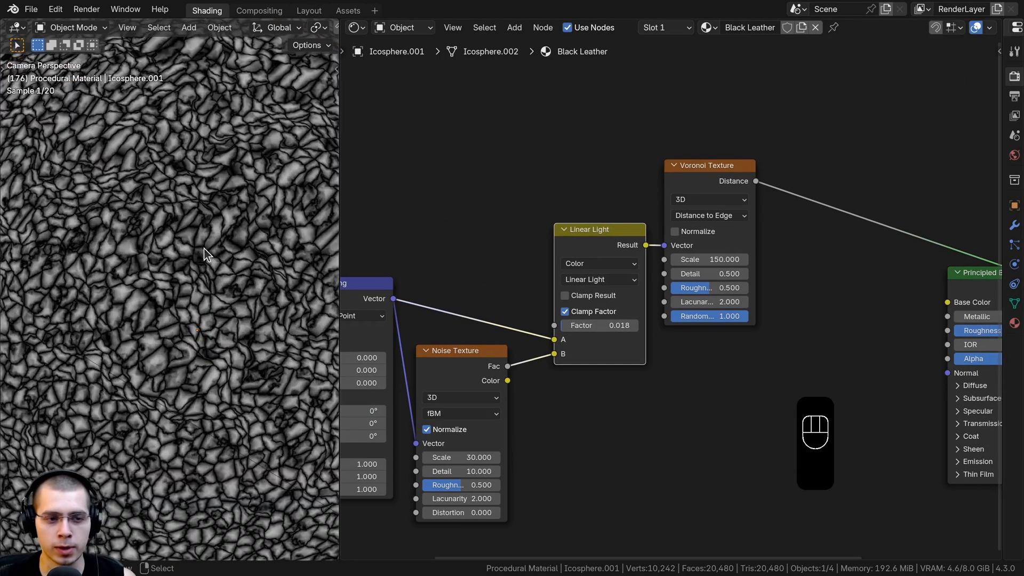
scroll(205, 261, up, 3)
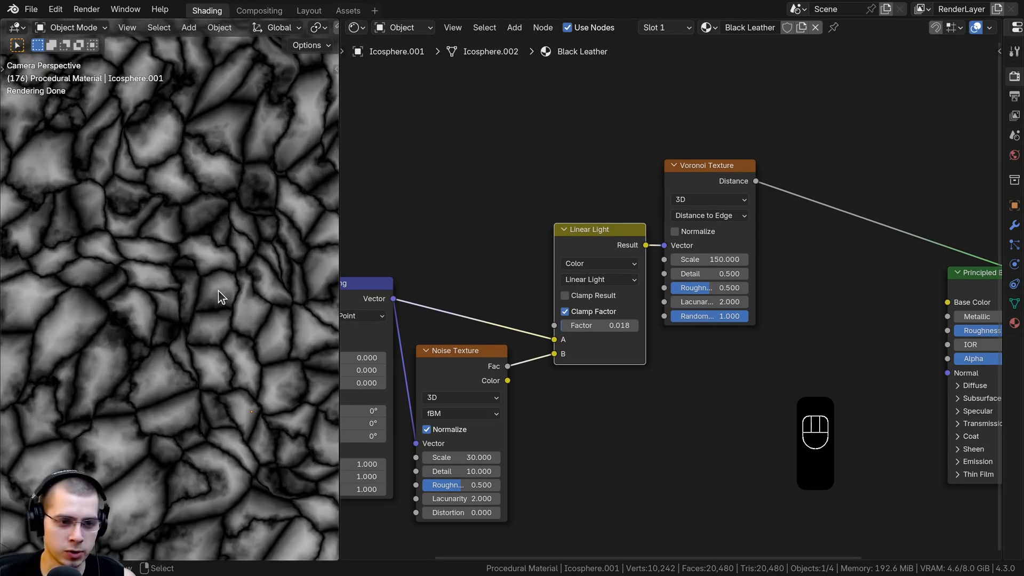
- Add a Color Ramp node and insert it on the link after the Voronoi Texture's Distance output
middle_drag(658, 232, 592, 253)
key(shift+a)
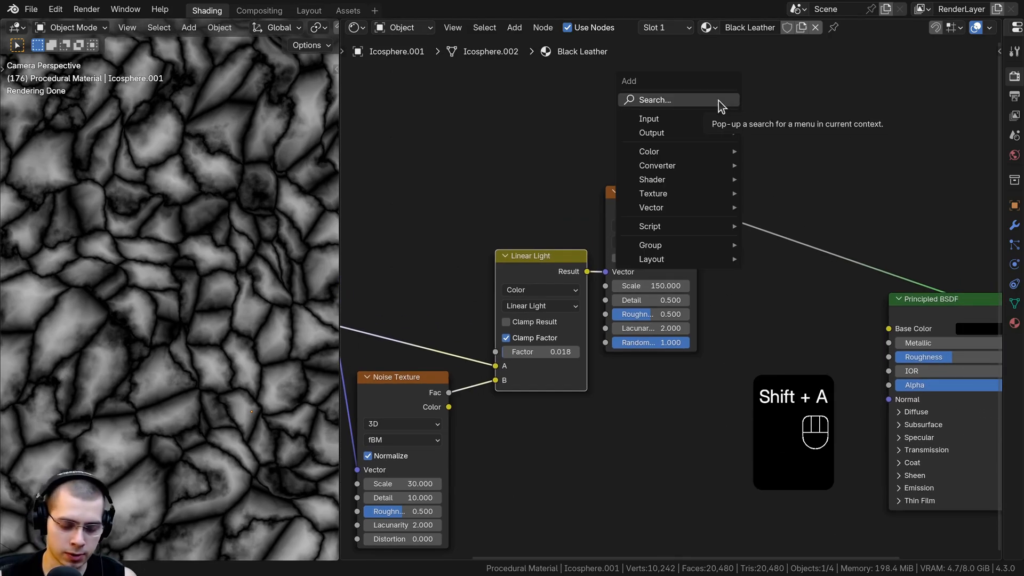
text(col)
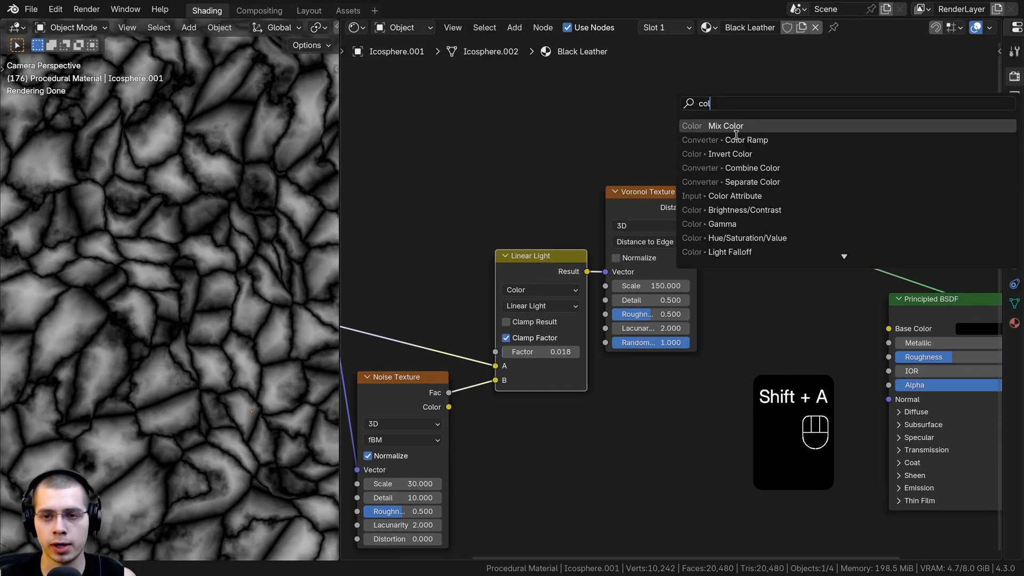
click(736, 136)
click(739, 276)
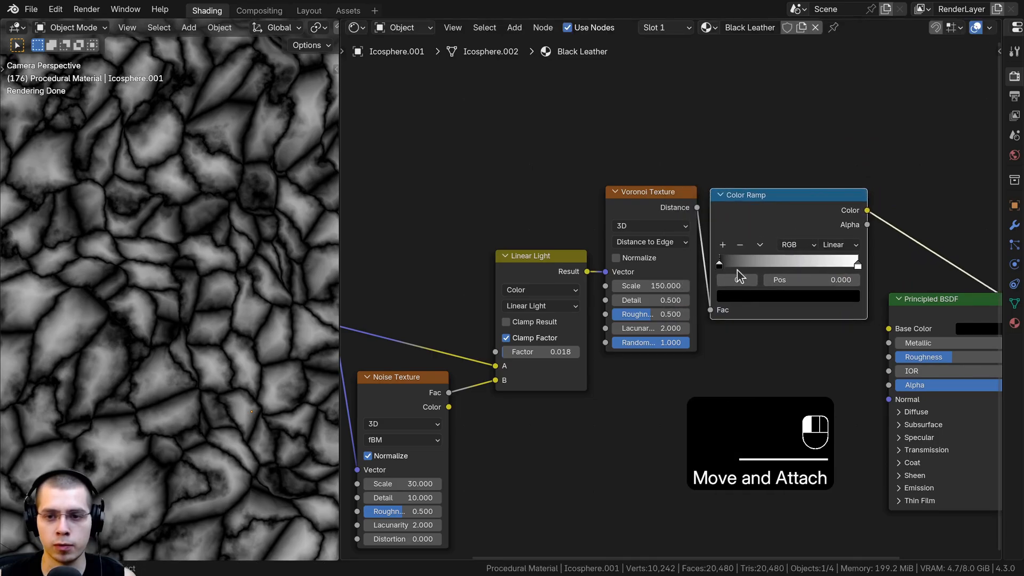
- Set the Color Ramp's white stop to about 0.093, keeping thin dark creases between light cells
scroll(735, 298, up, 2)
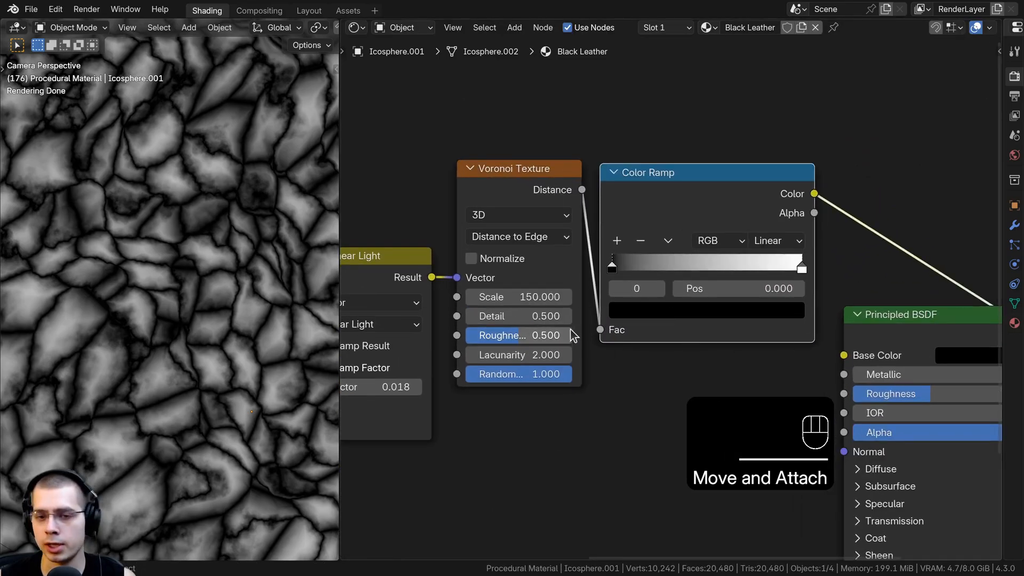
scroll(602, 259, up, 1)
mouse_move(603, 261)
mouse_down()
mouse_move(639, 261)
mouse_move(599, 261)
mouse_up()
drag(824, 265, 613, 267)
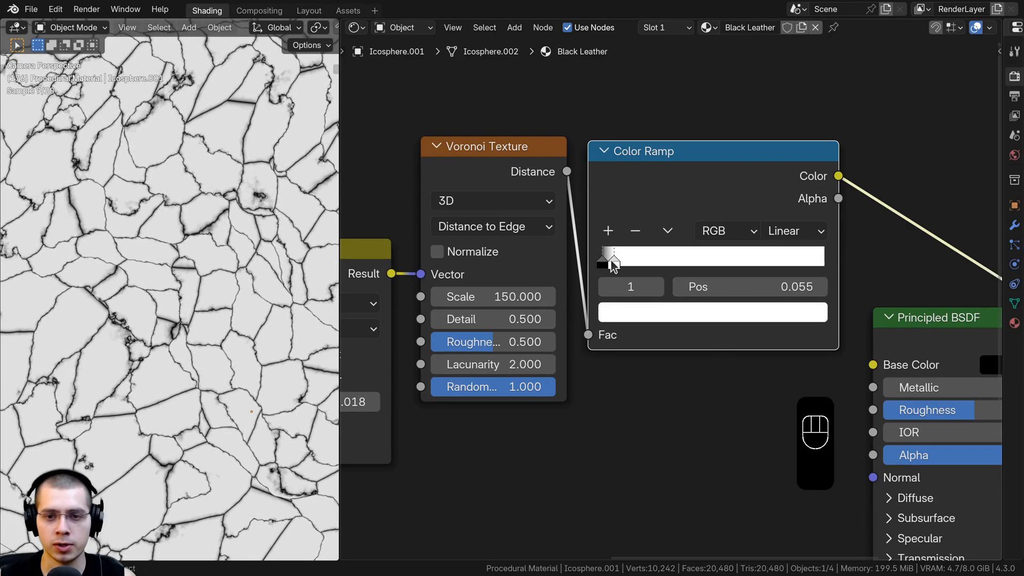
scroll(165, 280, up, 3)
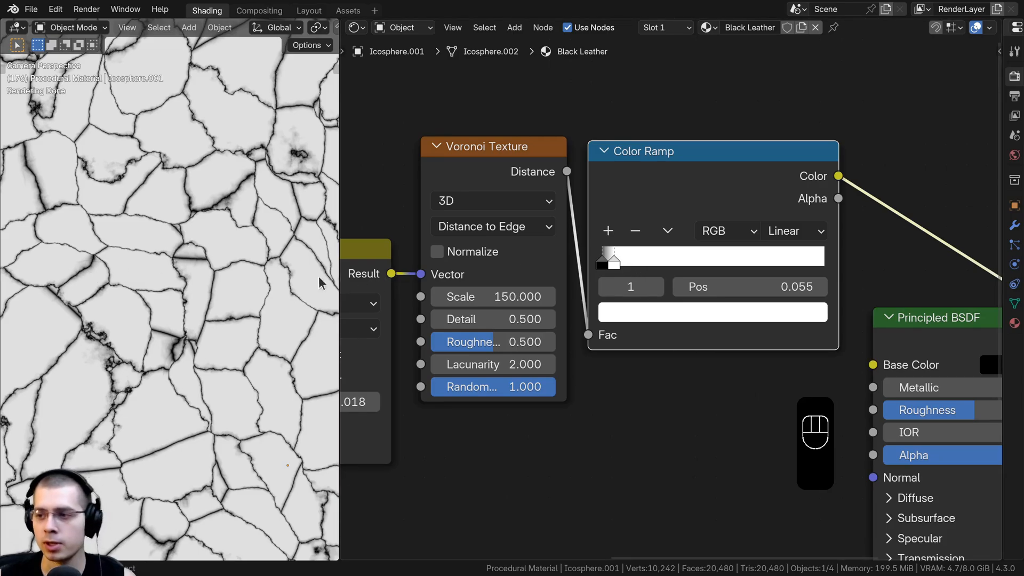
scroll(226, 245, down, 1)
scroll(640, 278, up, 2)
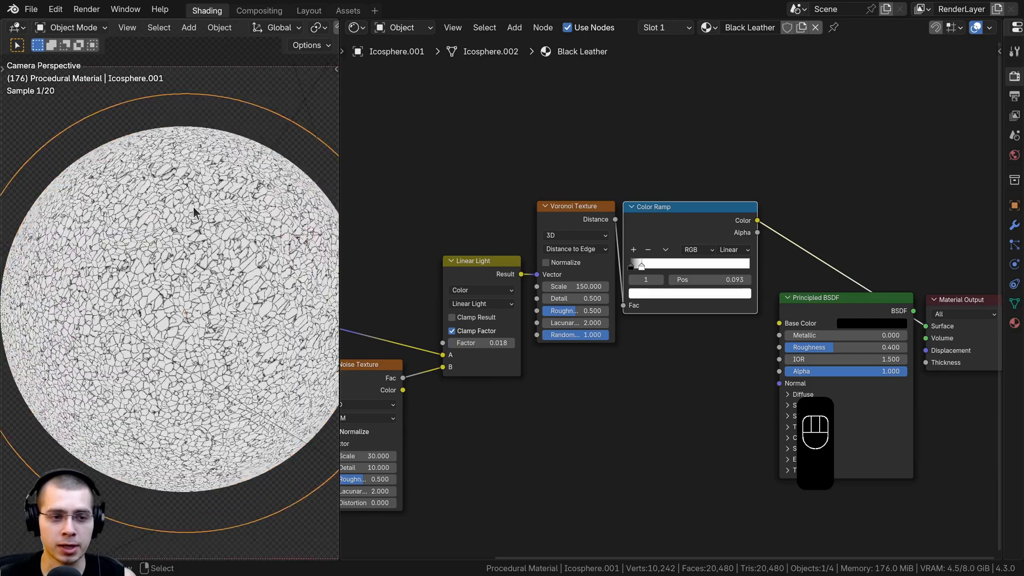
scroll(193, 212, up, 2)
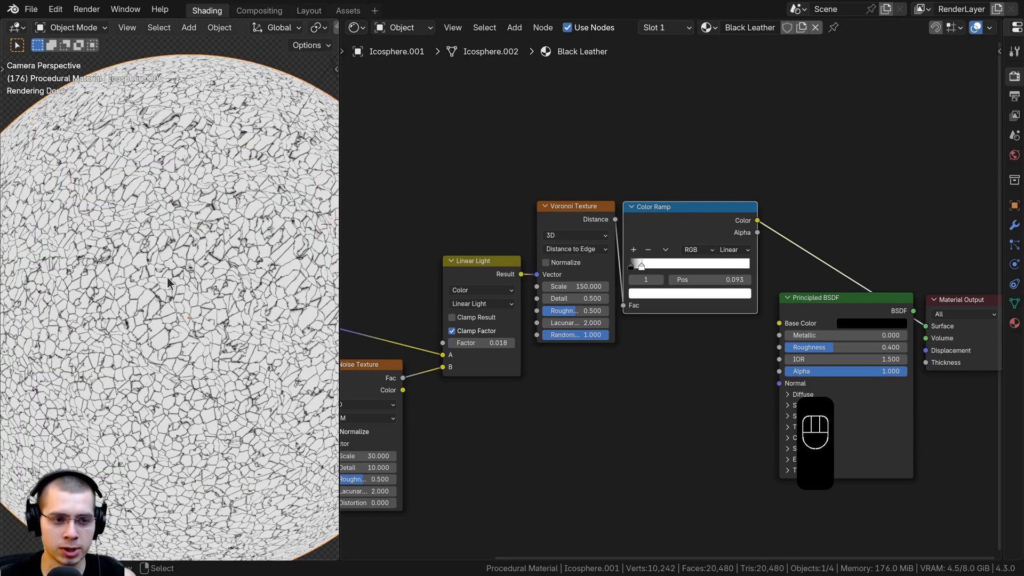
- Move the Principled BSDF and Material Output nodes farther away from the Color Ramp
scroll(656, 318, down, 2)
drag(772, 219, 869, 359)
key(g)
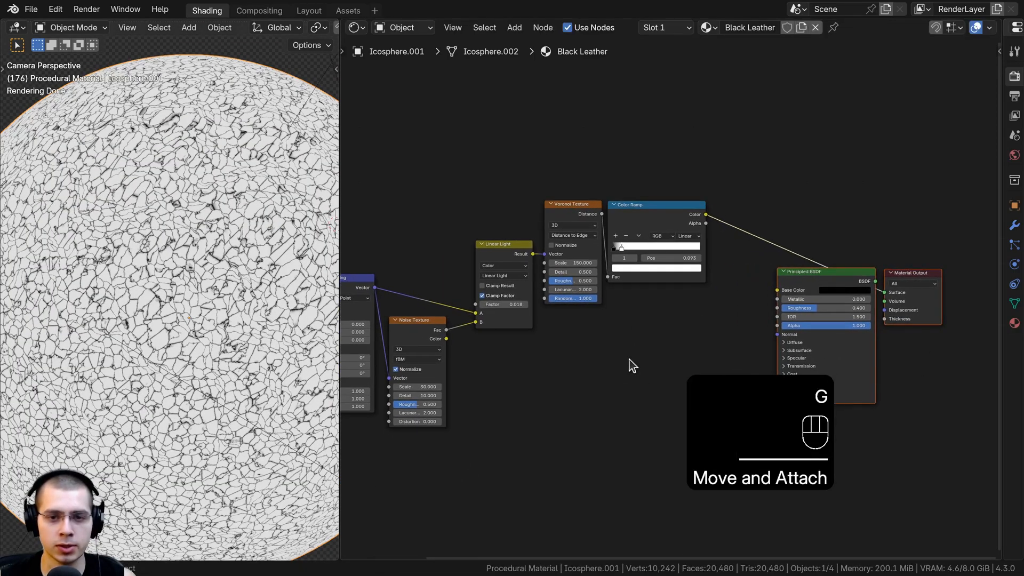
- Duplicate the Voronoi Texture and Color Ramp nodes together, place the copies below the originals, and preview the copied Color Ramp
click(571, 208)
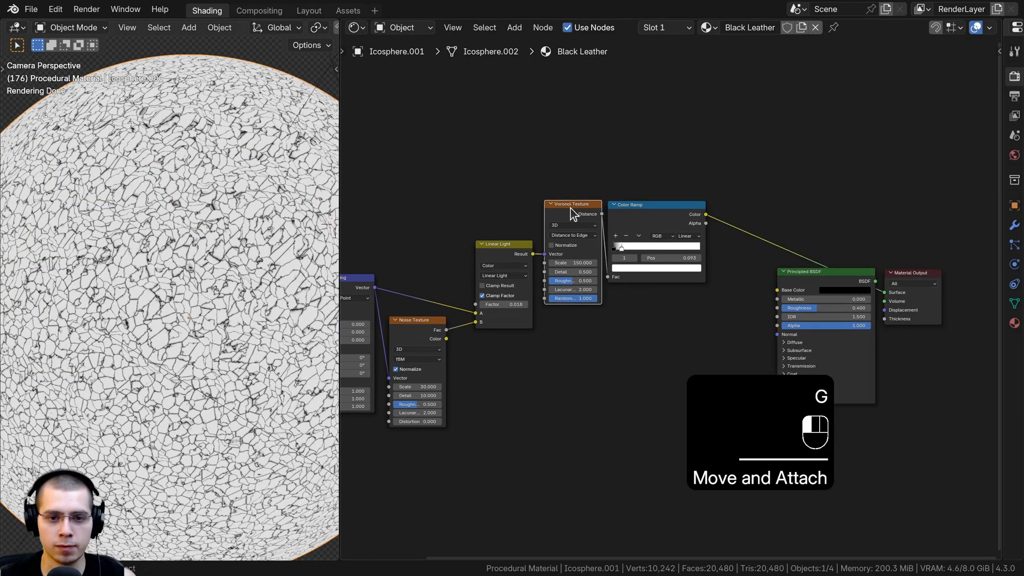
shift+click(636, 208)
middle_drag(613, 204, 654, 149)
key(shift+d)
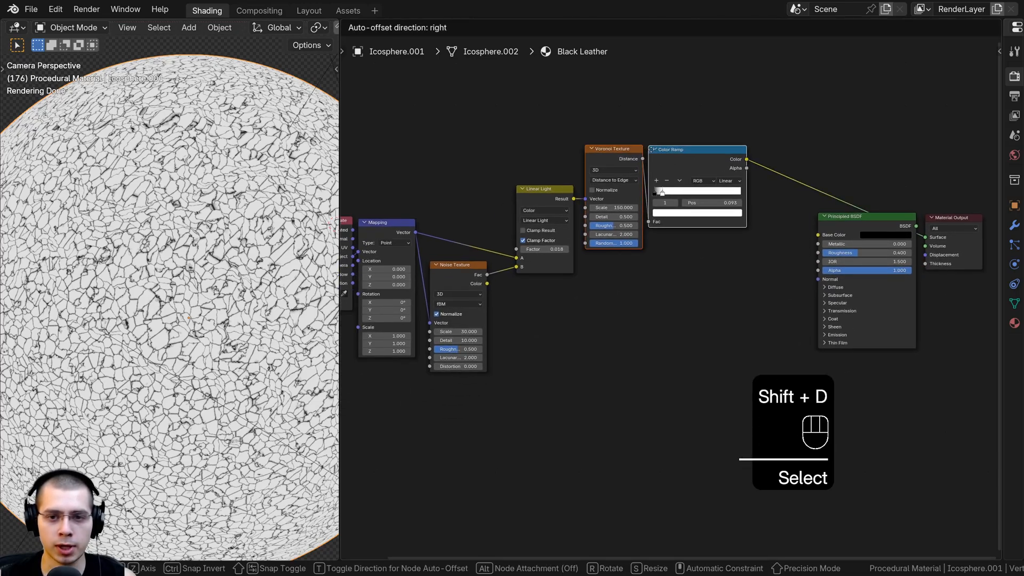
click(651, 330)
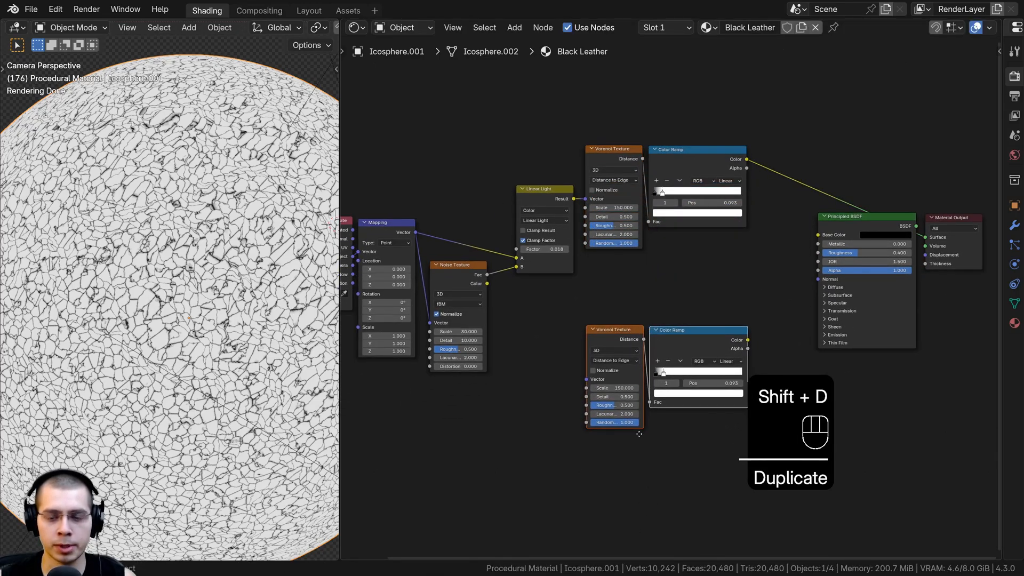
middle_drag(674, 316, 638, 256)
scroll(637, 256, up, 4)
ctrl+shift+click(661, 286)
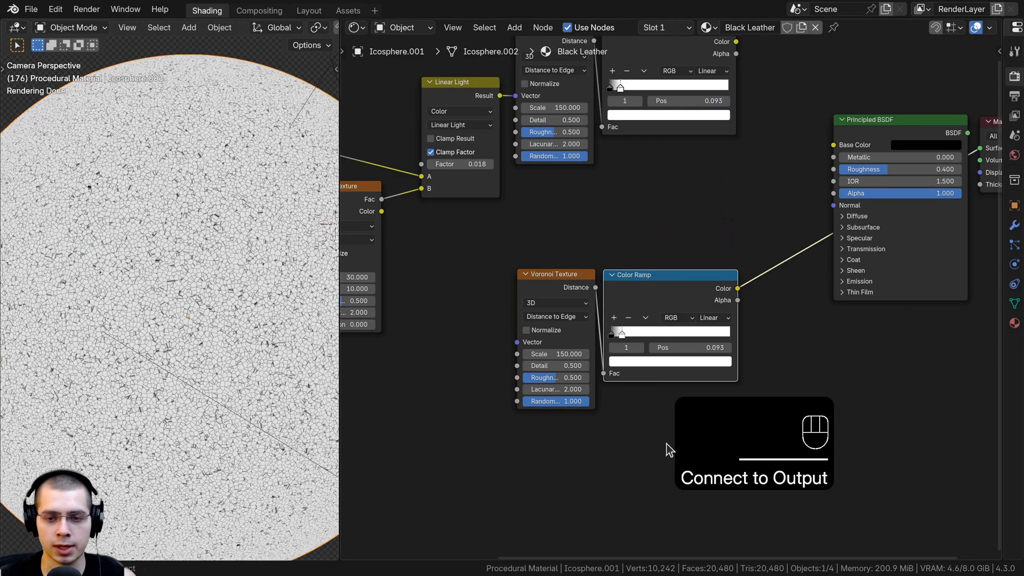
- Set the copied Color Ramp's black stop to about 0.266 and its white stop to about 0.847
scroll(666, 443, up, 2)
middle_drag(561, 375, 562, 356)
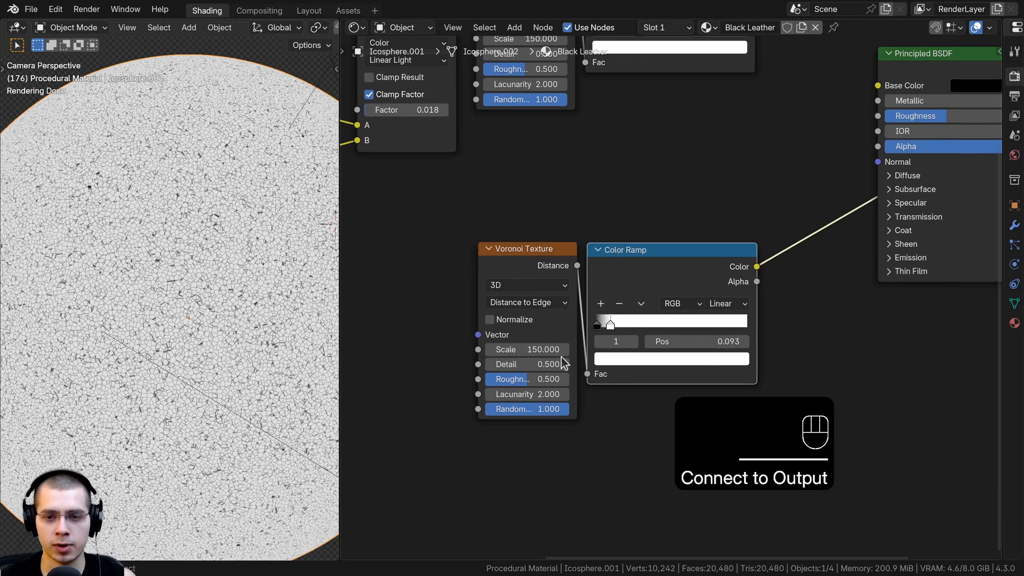
drag(612, 323, 718, 326)
mouse_move(624, 322)
mouse_down()
mouse_move(658, 323)
mouse_move(644, 321)
mouse_up()
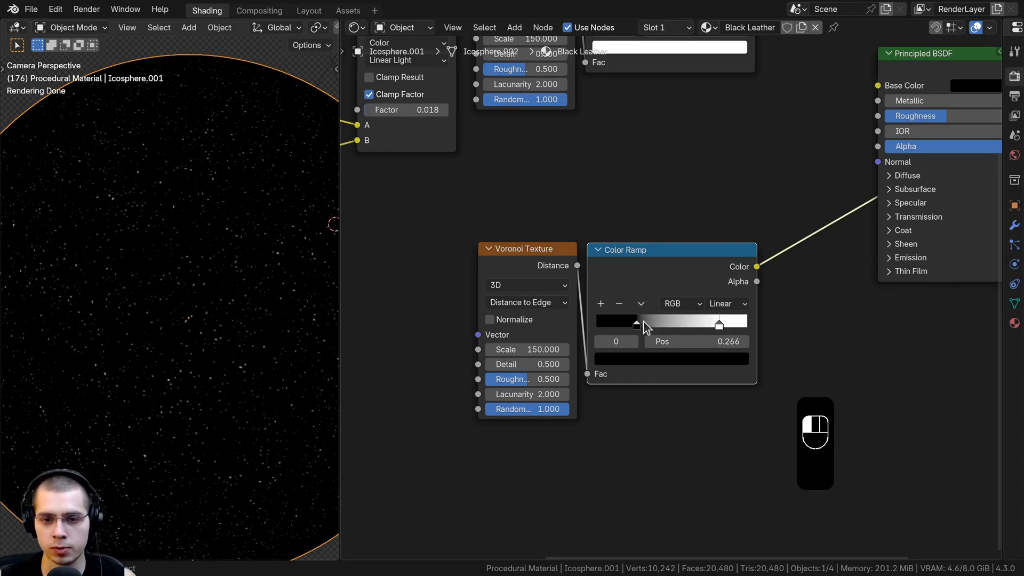
drag(713, 322, 717, 322)
middle_drag(529, 313, 562, 290)
middle_drag(729, 319, 778, 293)
scroll(778, 293, up, 1)
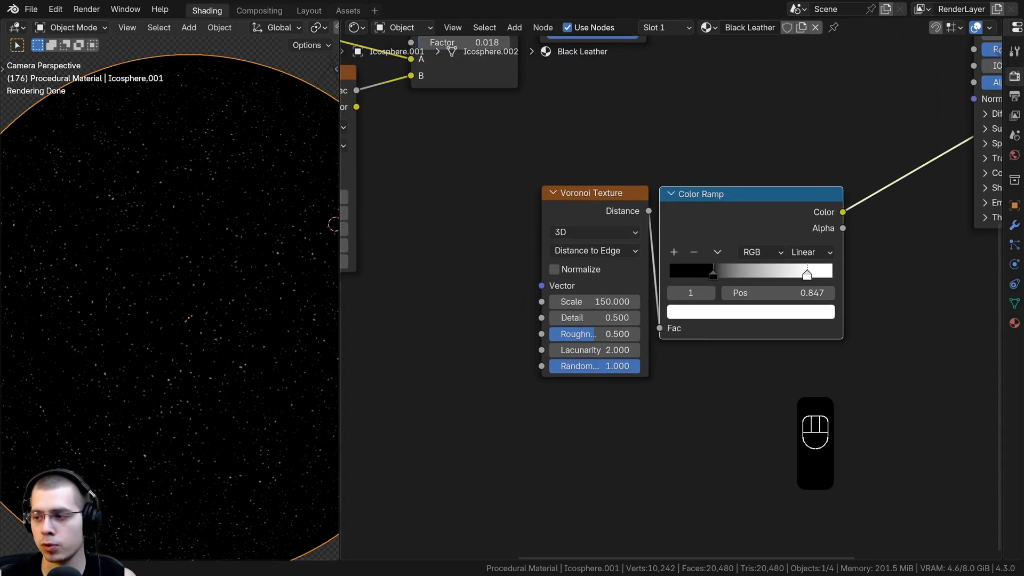
- Link the Mapping node's Vector output to the duplicated Voronoi Texture's Vector input
scroll(581, 248, down, 2)
middle_drag(582, 248, 690, 271)
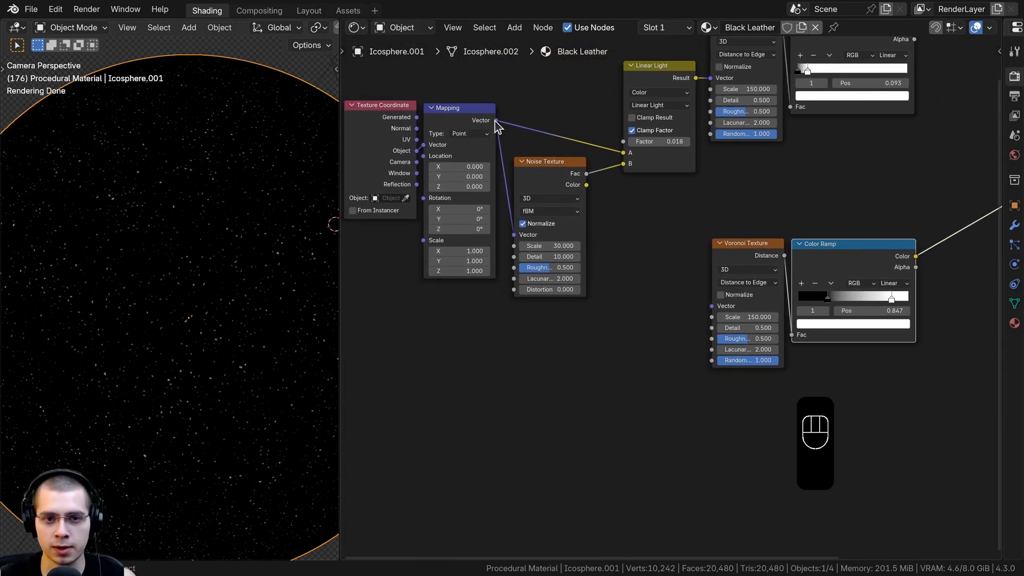
drag(496, 125, 712, 306)
scroll(714, 305, up, 2)
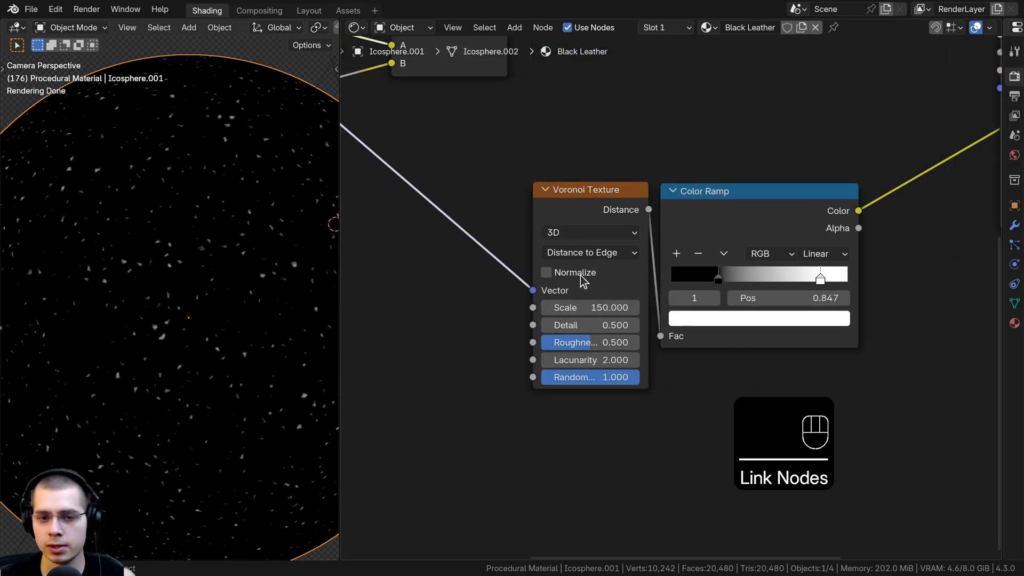
- Change the duplicated Voronoi Texture's feature output to F1
click(585, 256)
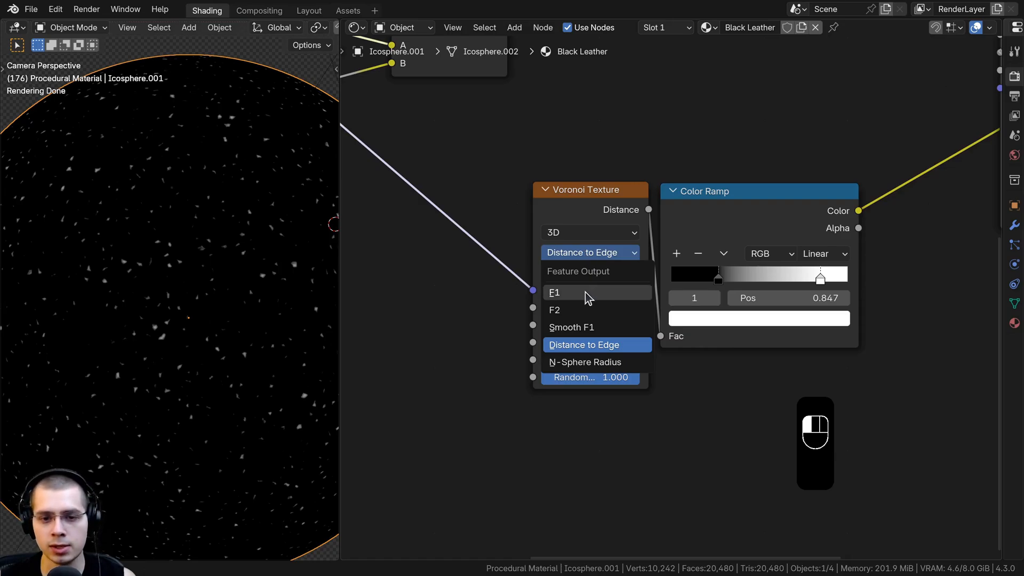
click(580, 248)
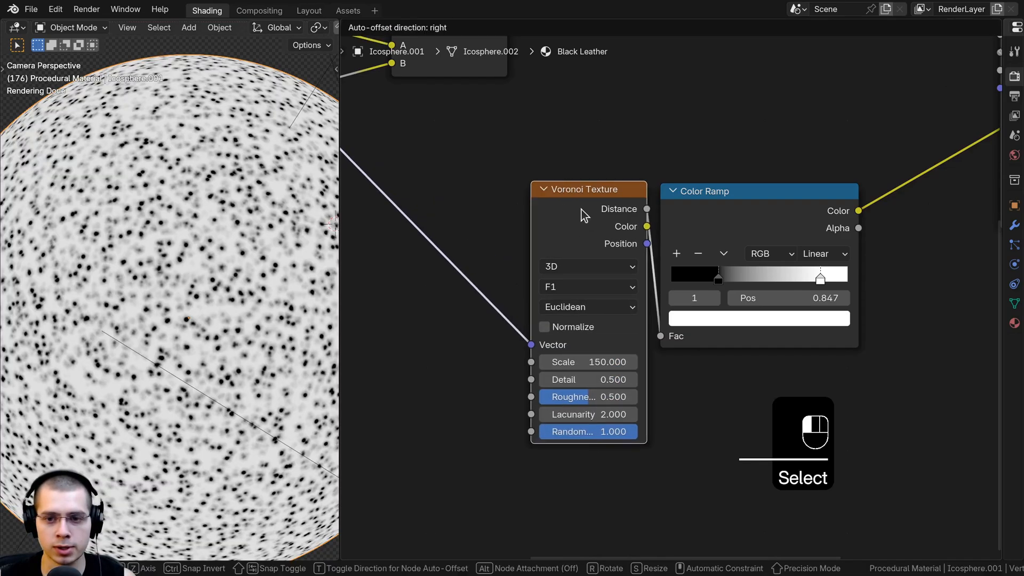
scroll(766, 243, up, 1)
- Set the copied Color Ramp's black stop to about 0.407 and its white stop to about 0.817
middle_drag(712, 288, 677, 280)
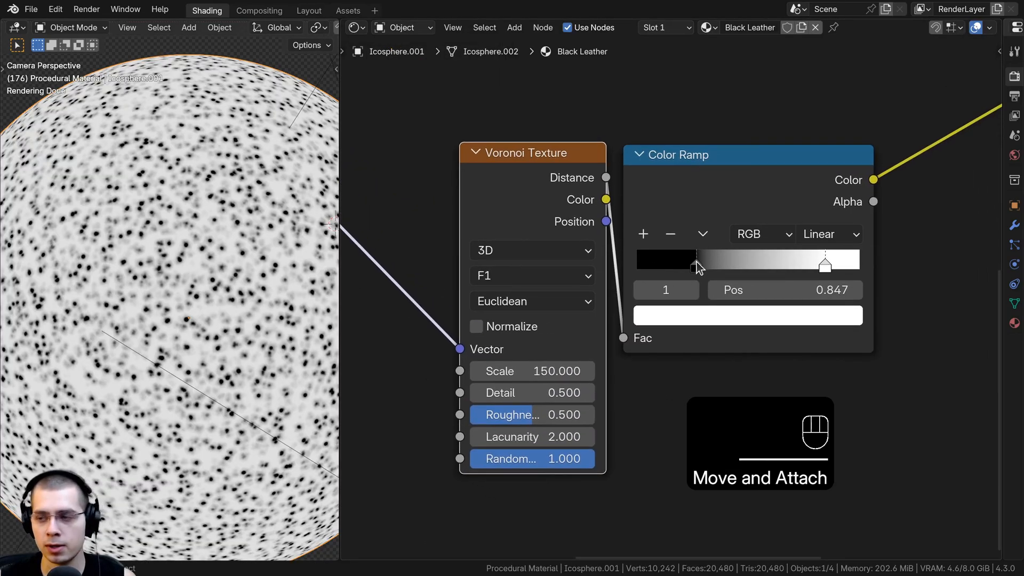
drag(697, 264, 728, 267)
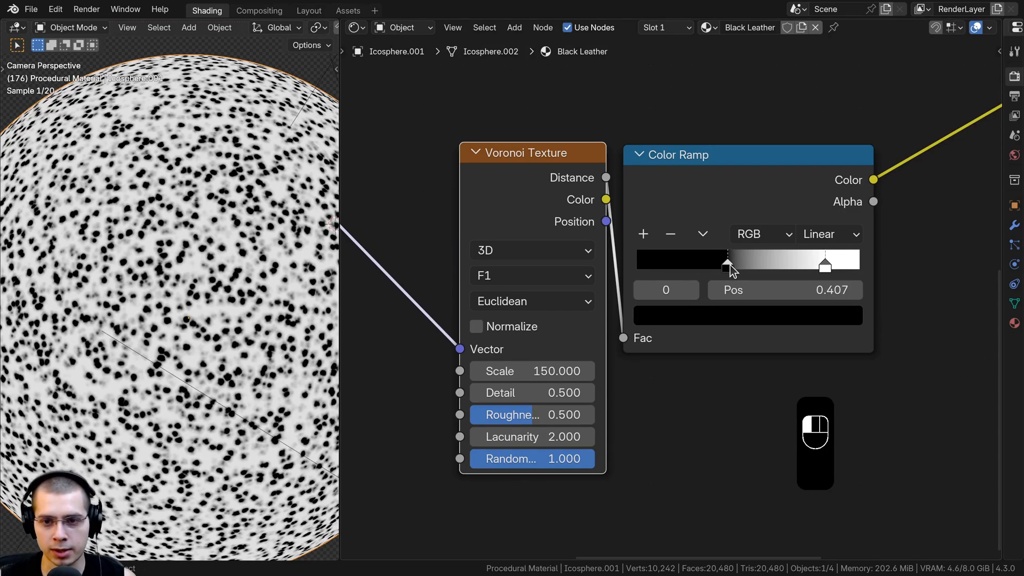
click(825, 263)
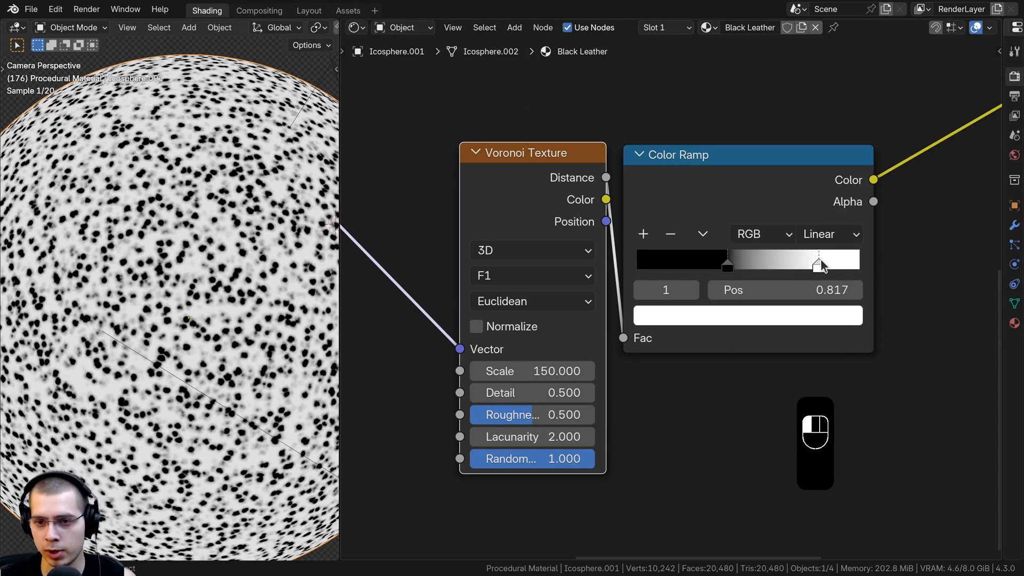
scroll(573, 302, down, 2)
scroll(587, 346, up, 2)
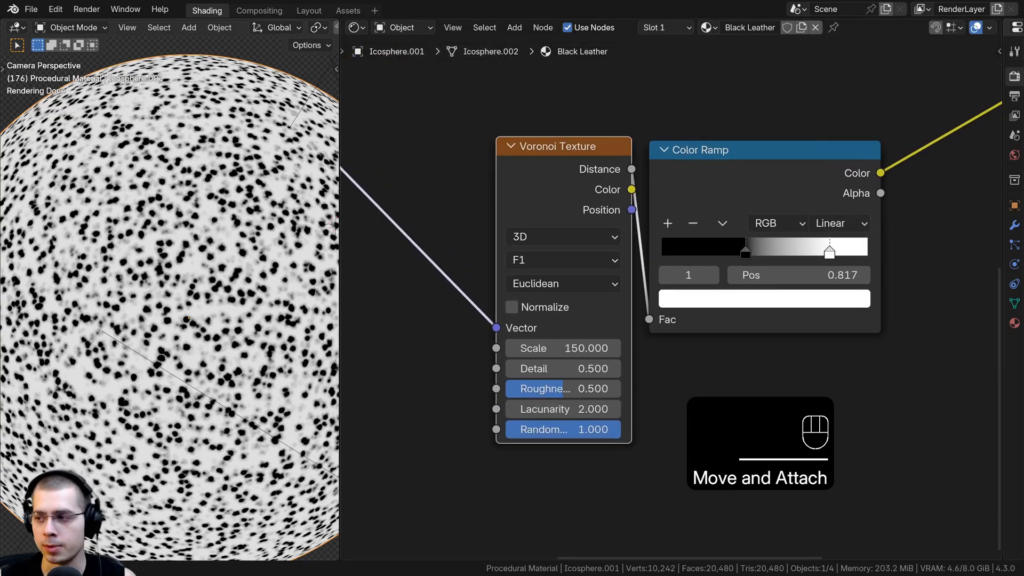
- Set the second Voronoi Texture's scale to 200
click(553, 354)
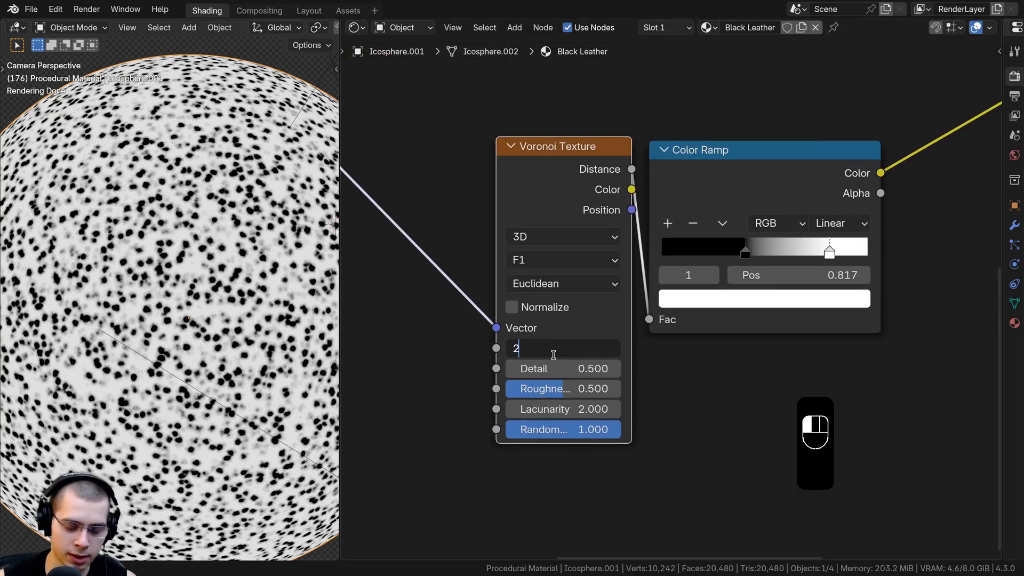
text(200)
key(Return)
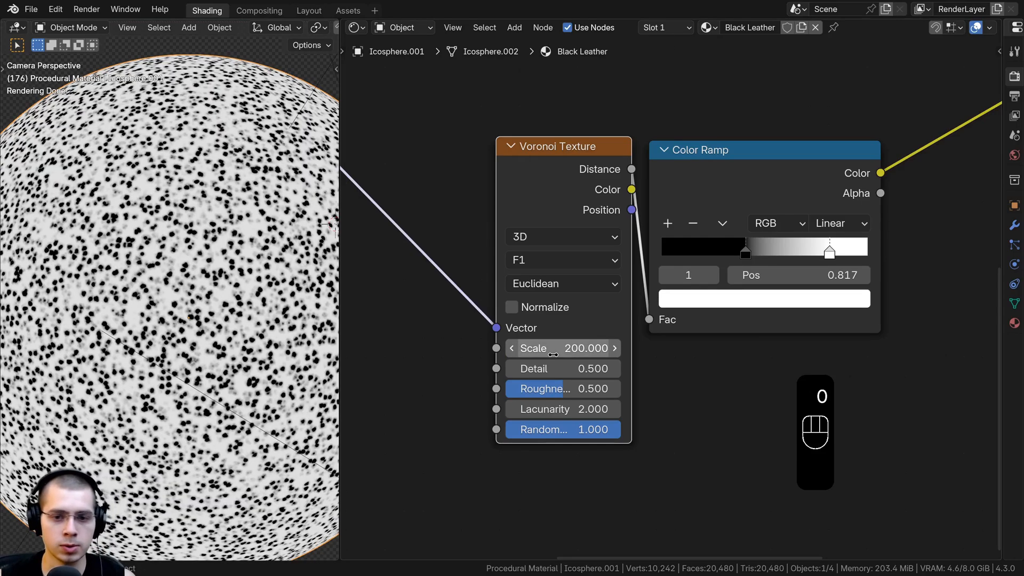
middle_drag(567, 416, 582, 408)
scroll(581, 415, down, 2)
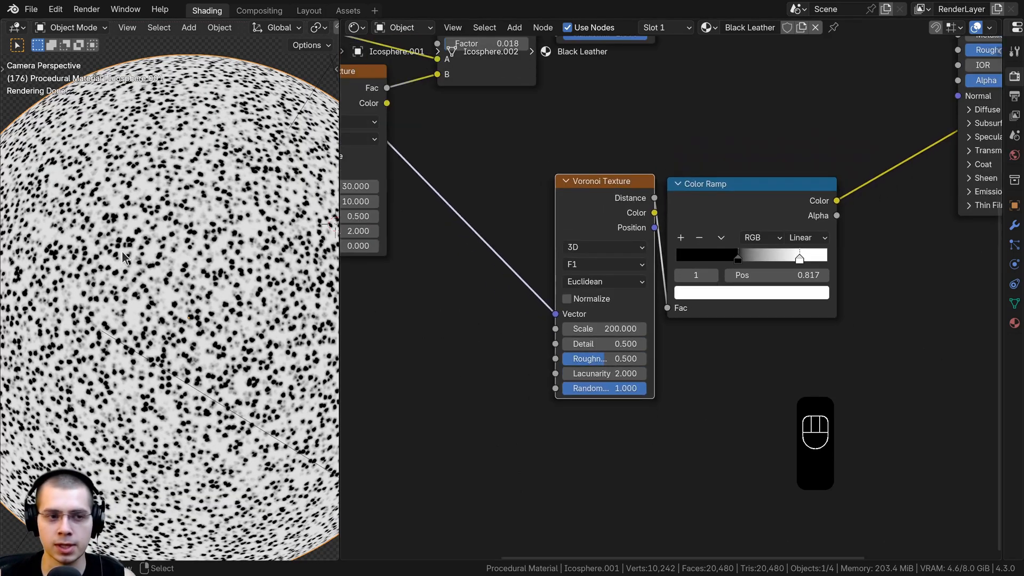
scroll(136, 251, down, 4)
scroll(239, 261, up, 5)
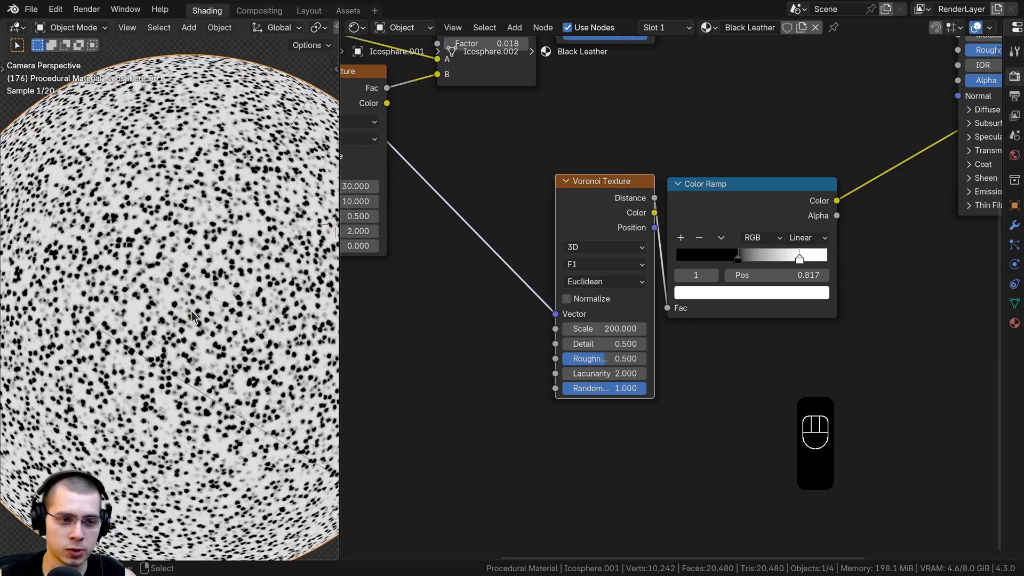
- Duplicate the Linear Light node with its input links kept and connect the copy's Result to the second Voronoi Texture's Vector input
scroll(421, 267, down, 4)
middle_drag(421, 268, 680, 328)
mouse_move(712, 107)
mouse_down()
mouse_move(721, 111)
mouse_move(719, 102)
mouse_up()
scroll(717, 96, up, 1)
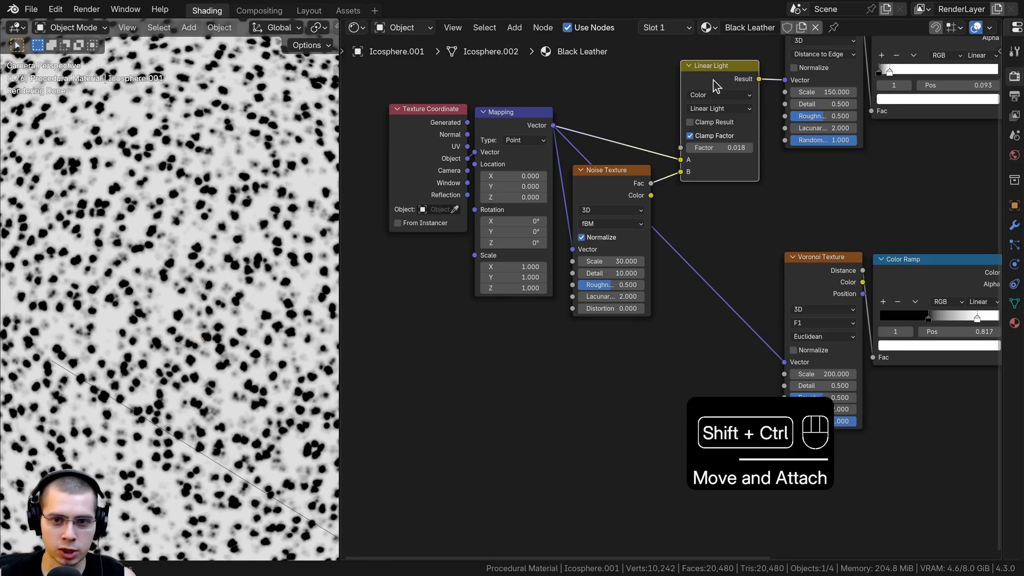
key(shift+ctrl+d)
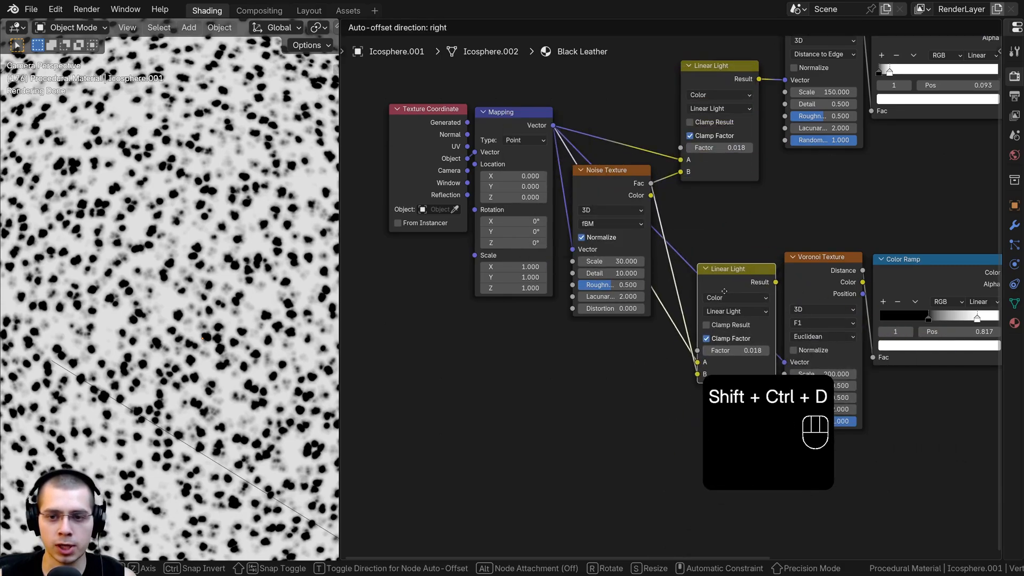
click(683, 360)
scroll(698, 314, up, 2)
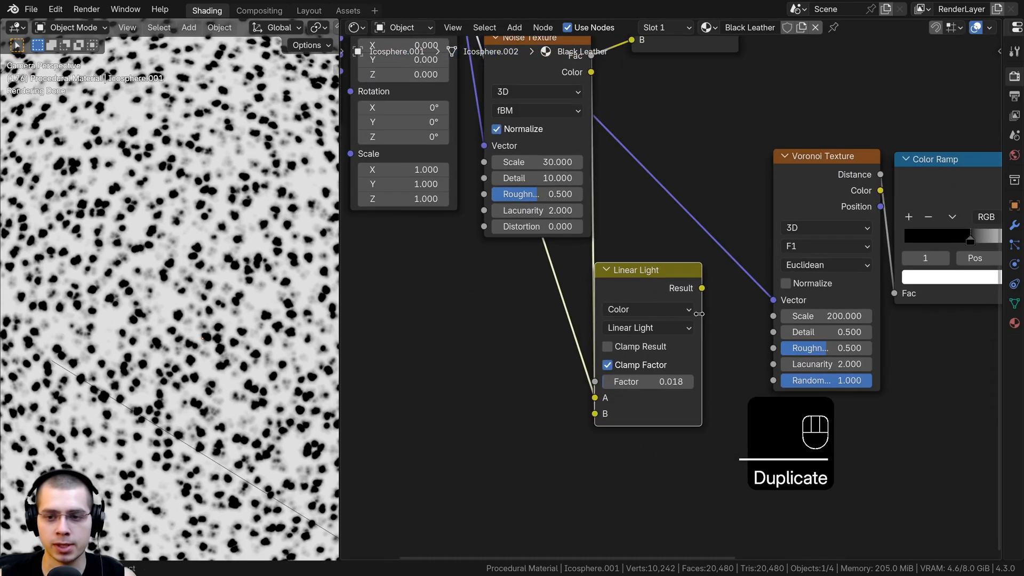
drag(702, 288, 776, 300)
drag(651, 270, 671, 158)
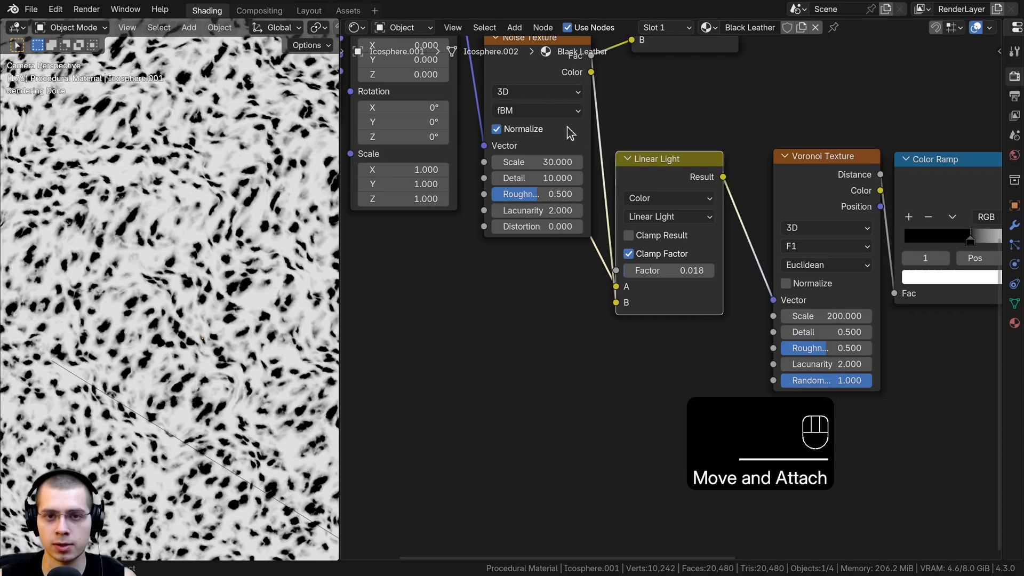
scroll(817, 510, down, 2)
click(519, 116)
key(g)
key(Escape)
click(630, 174)
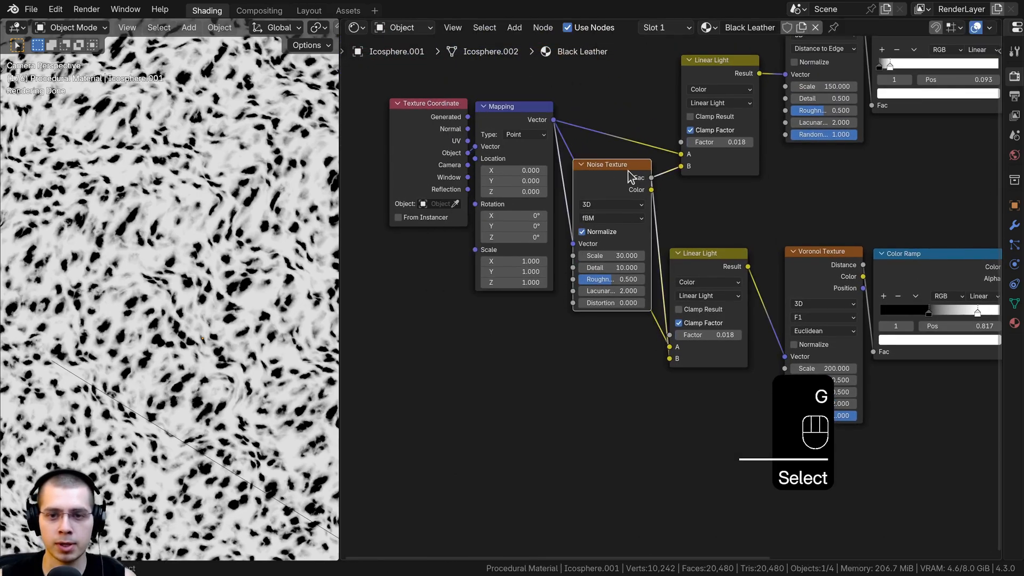
key(g)
key(Escape)
drag(701, 276, 710, 301)
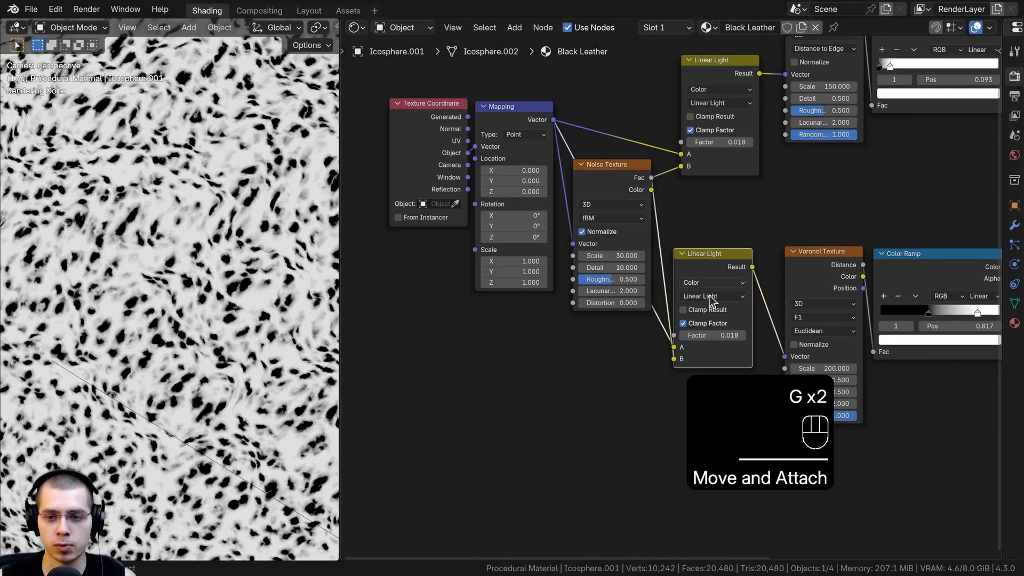
scroll(714, 258, up, 1)
drag(718, 253, 725, 252)
drag(601, 149, 597, 159)
- Try the copied Linear Light node's factor at 0 and at about 0.161 to compare the distortion of the pores
scroll(140, 258, down, 3)
scroll(631, 375, up, 4)
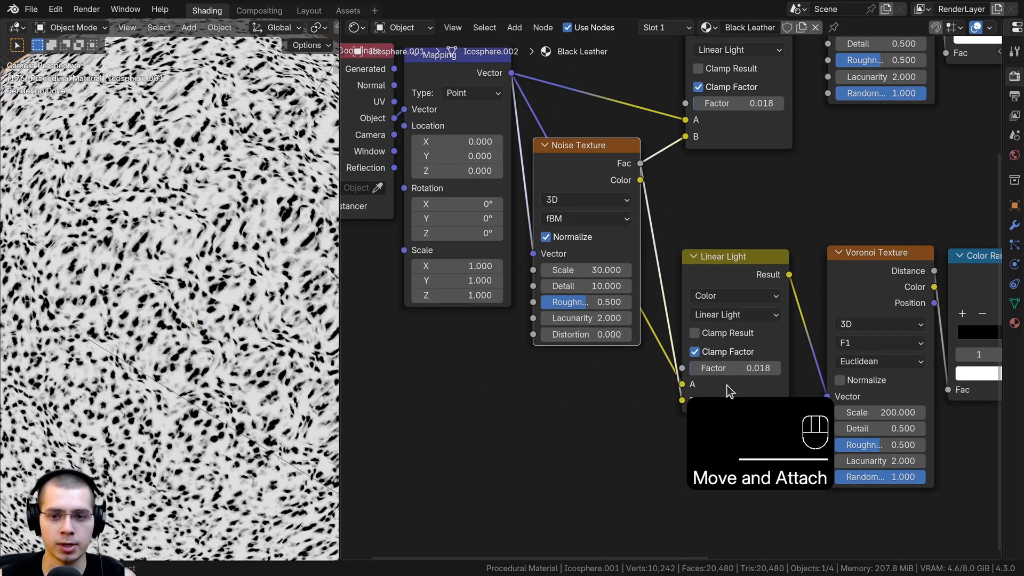
drag(649, 280, 77, 309)
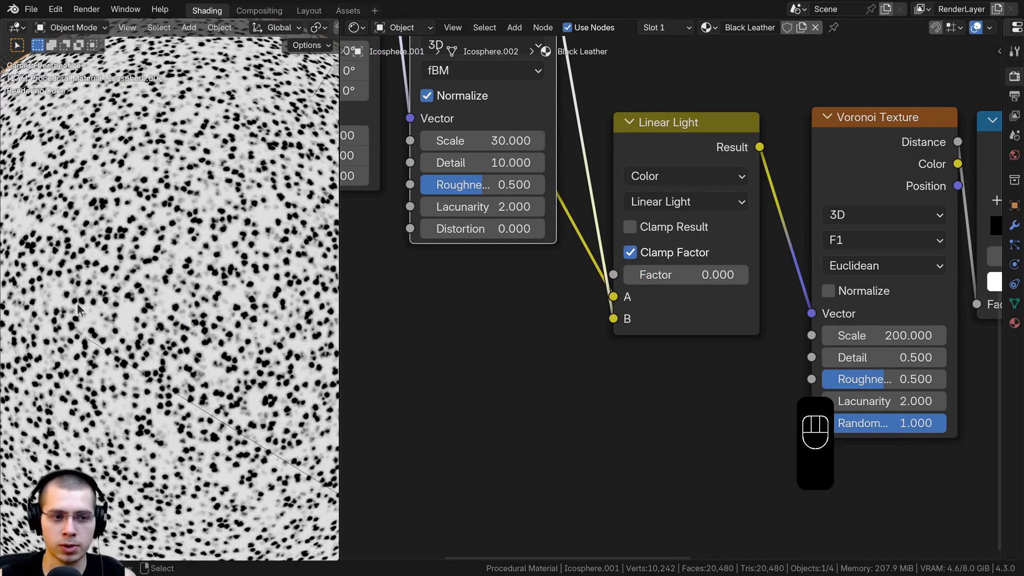
drag(662, 281, 760, 281)
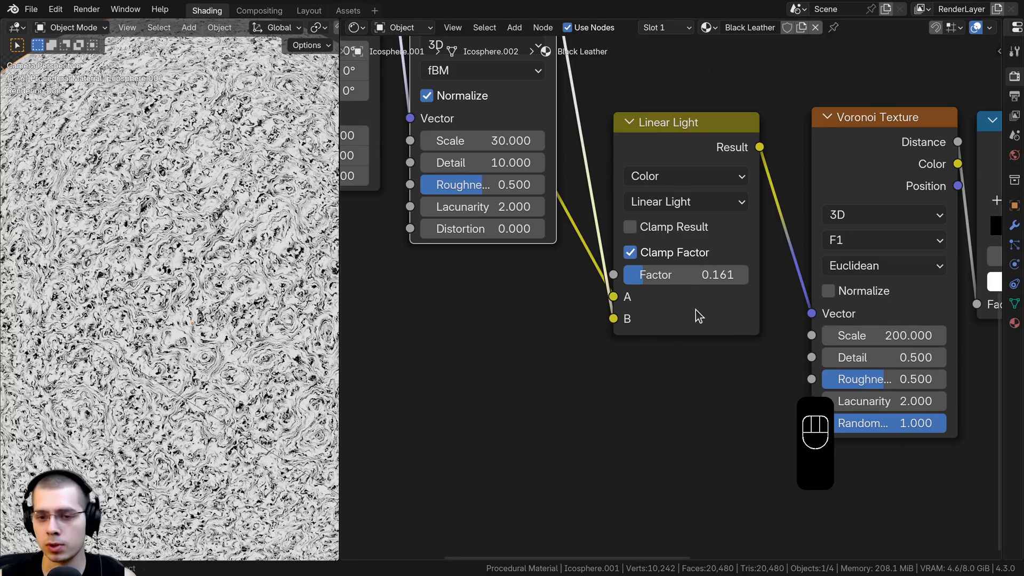
- Set the copied Linear Light node's factor to 0.07
click(686, 276)
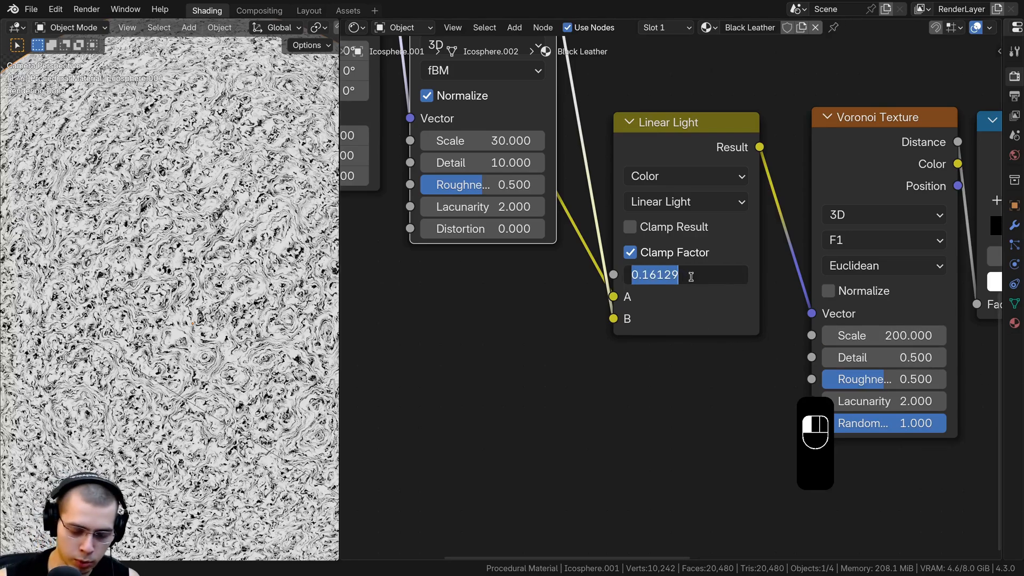
key(BackSpace)
text(.07)
key(Return)
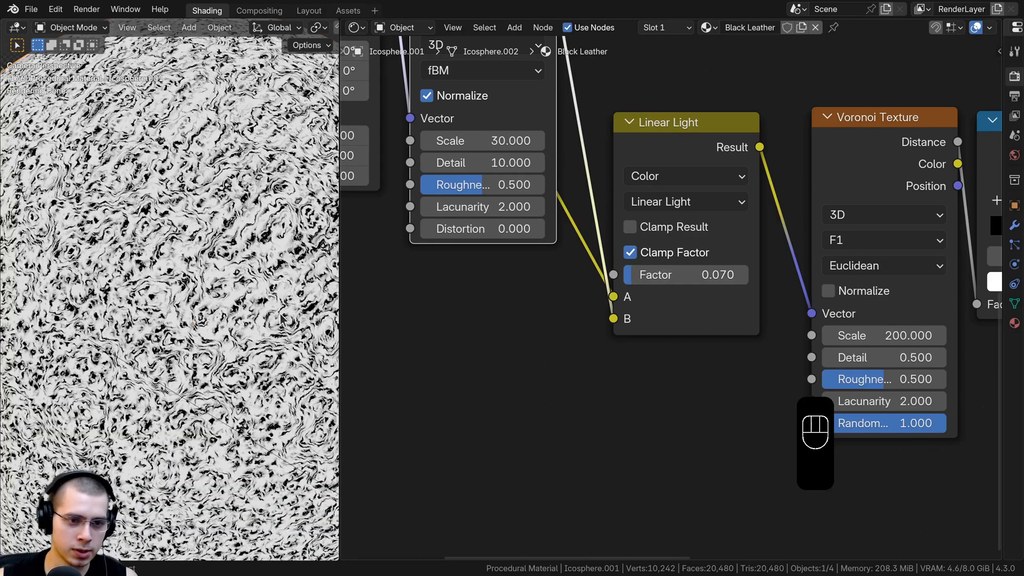
scroll(120, 197, up, 3)
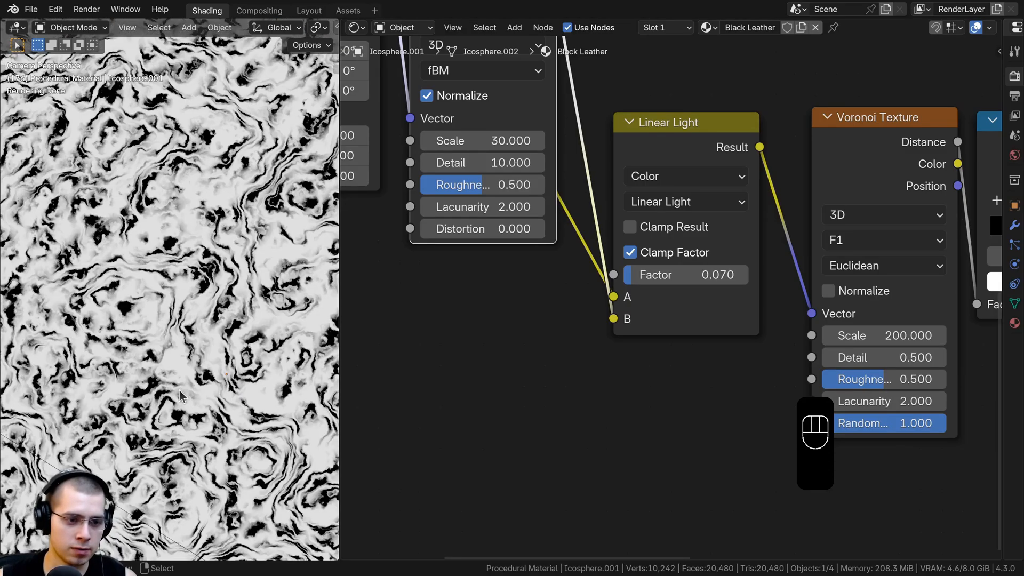
scroll(180, 391, down, 5)
scroll(781, 338, down, 5)
- Link the Noise Texture's Color output to the copied Linear Light node's B input, replacing the Fac link
middle_drag(781, 338, 765, 338)
drag(541, 145, 520, 145)
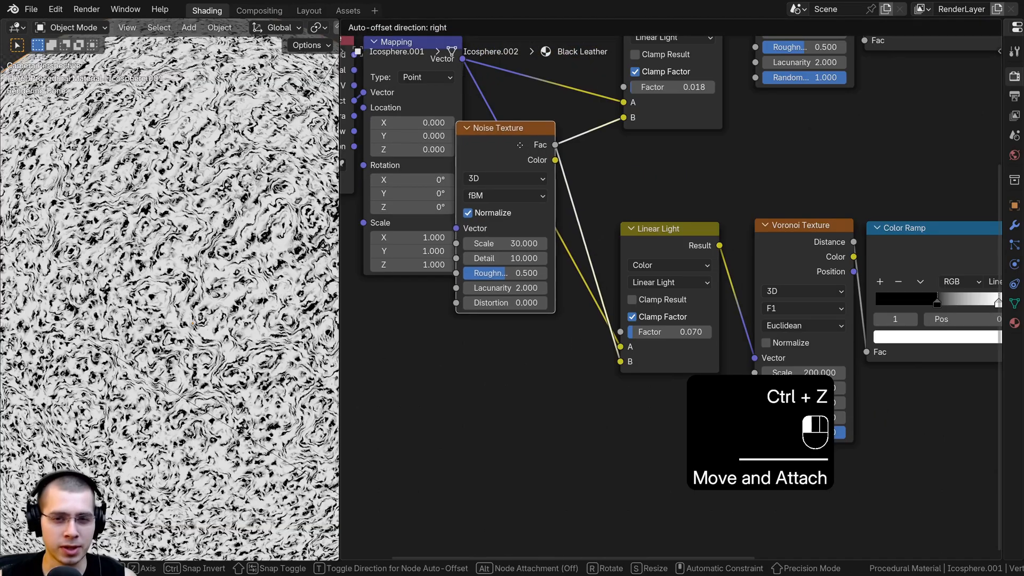
scroll(513, 132, up, 1)
drag(470, 111, 462, 122)
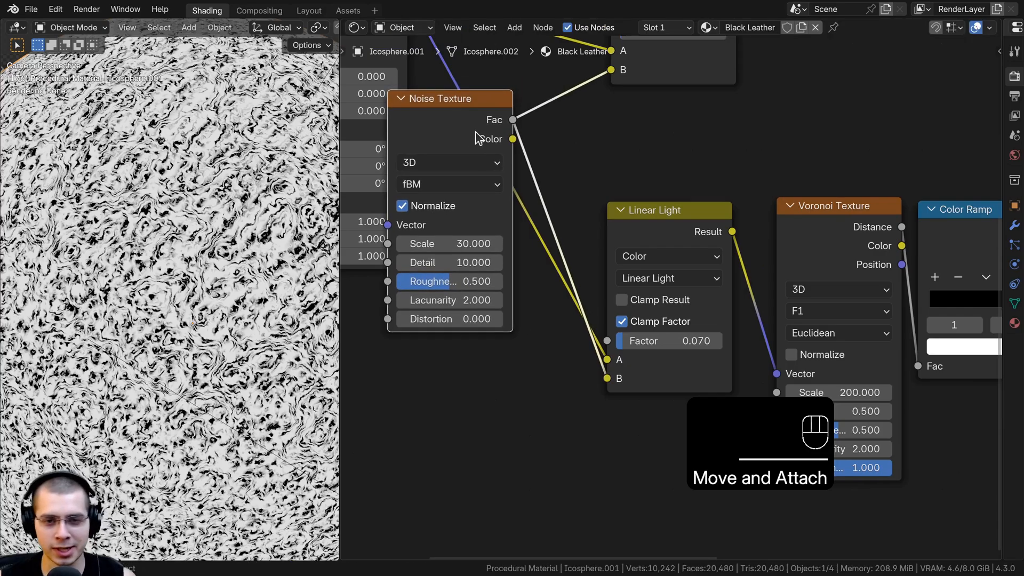
middle_drag(498, 139, 563, 184)
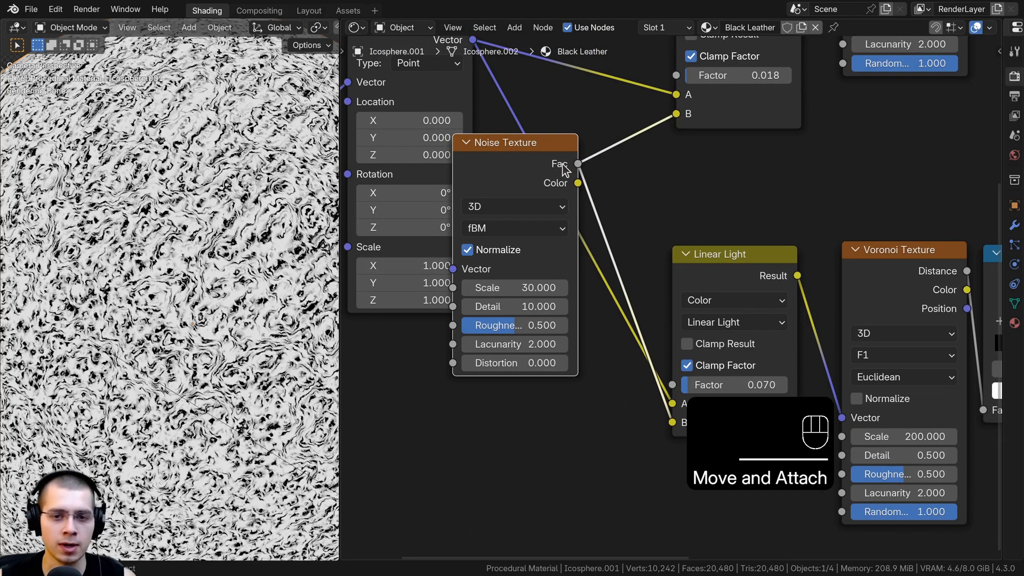
drag(519, 136, 508, 135)
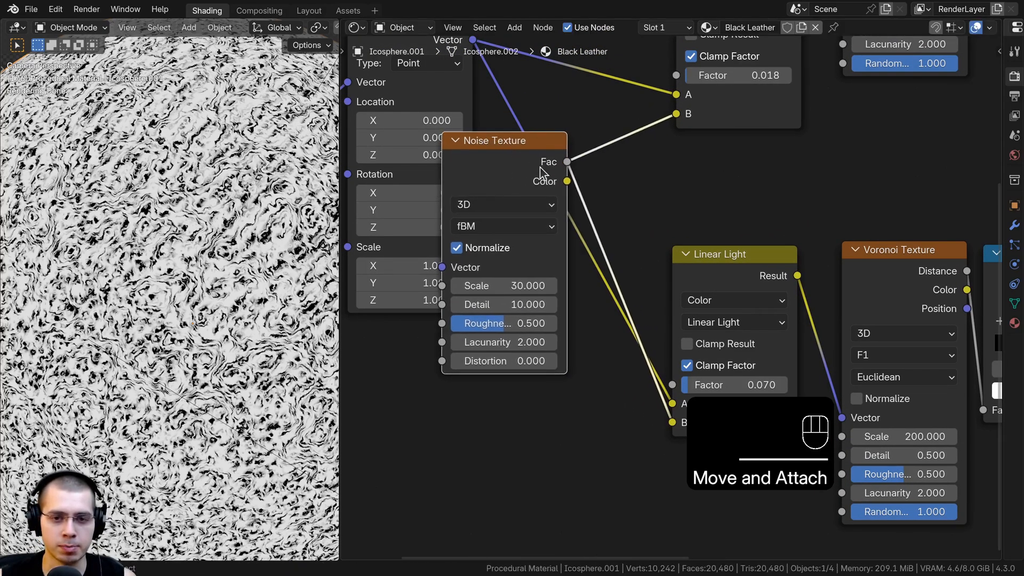
middle_drag(548, 192, 550, 168)
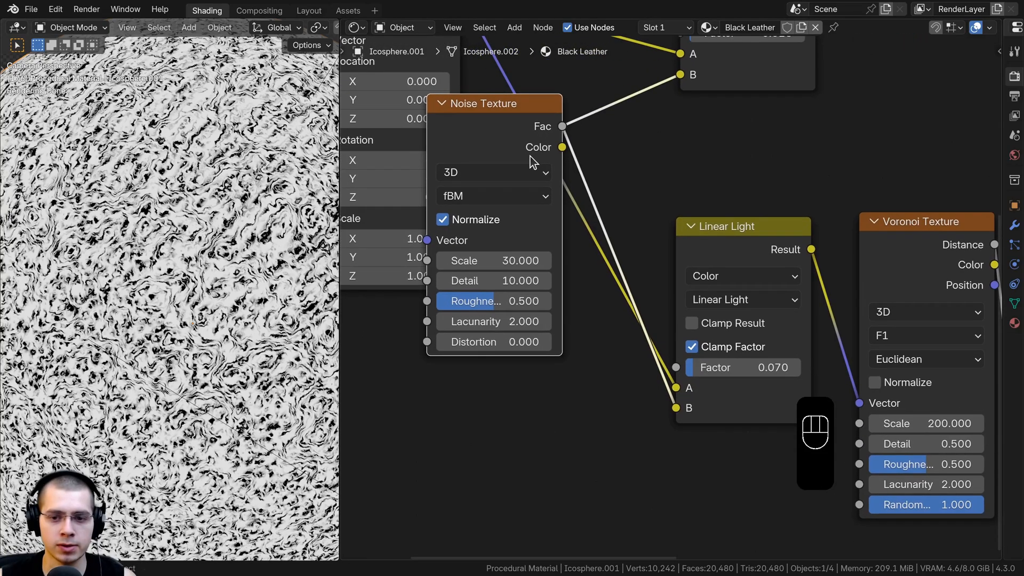
scroll(514, 173, down, 1)
drag(514, 173, 459, 176)
drag(536, 193, 675, 378)
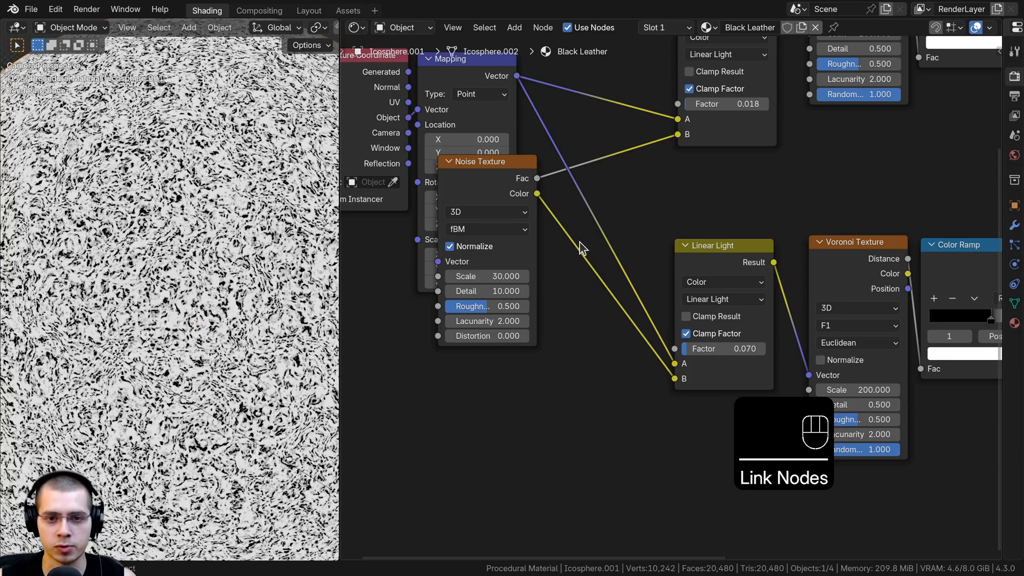
- Link the Noise Texture's Color output to the original Linear Light node's B input and move the Noise Texture clear of the Mapping node
middle_drag(662, 132, 654, 136)
click(511, 191)
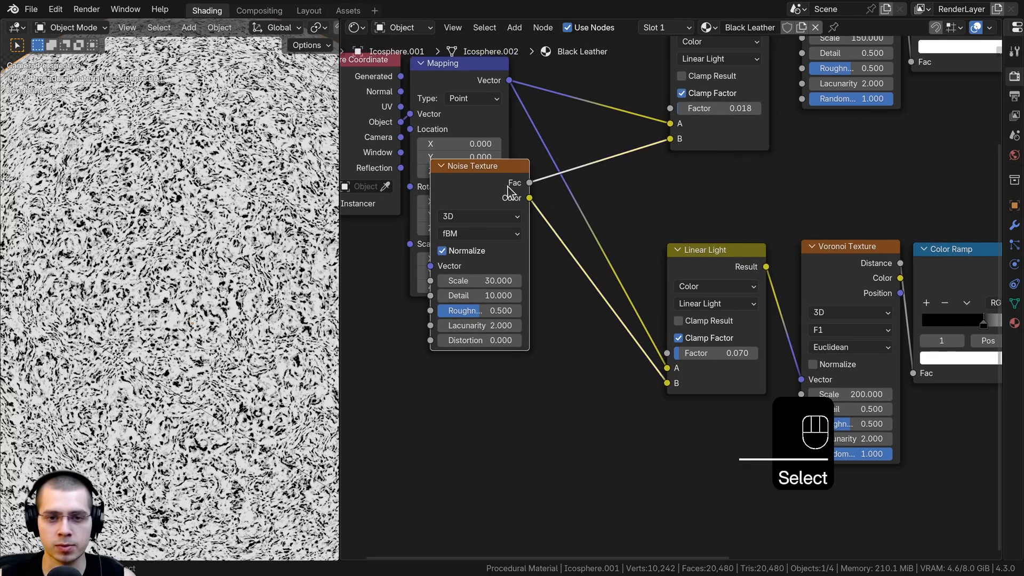
drag(531, 199, 526, 141)
drag(543, 182, 669, 139)
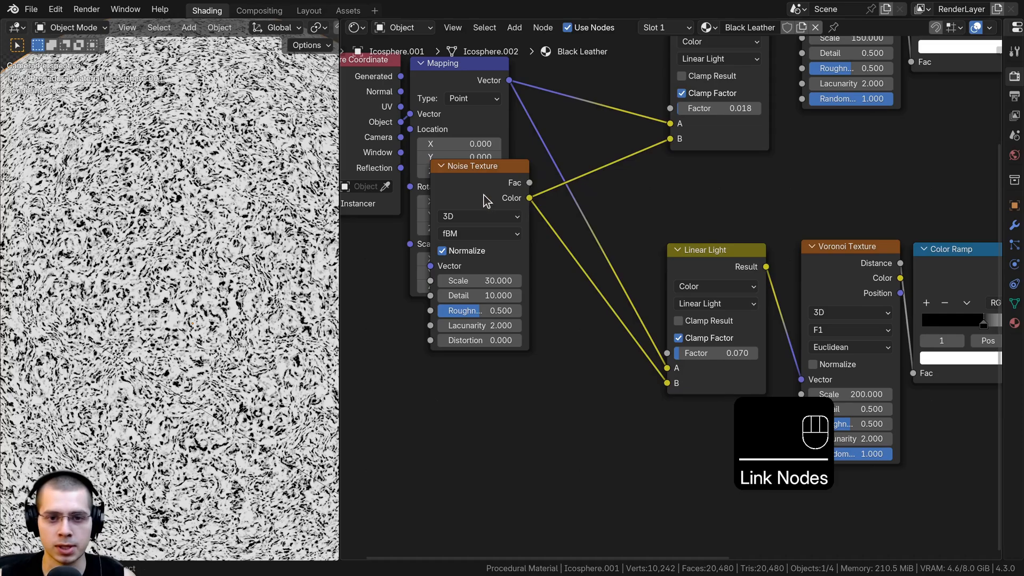
drag(487, 201, 593, 172)
scroll(676, 250, down, 3)
key(a)
key(a)
key(a)
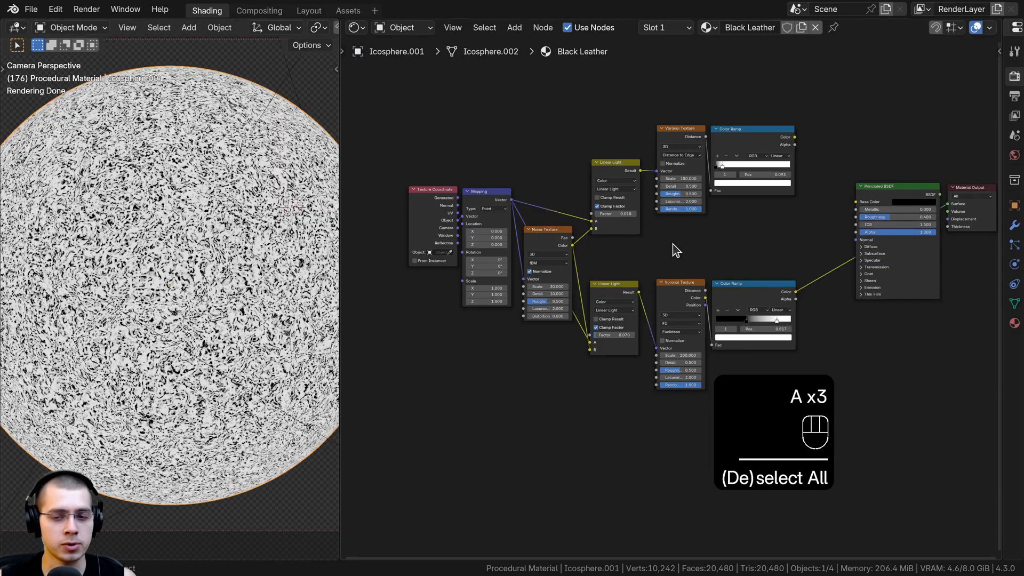
scroll(184, 262, up, 4)
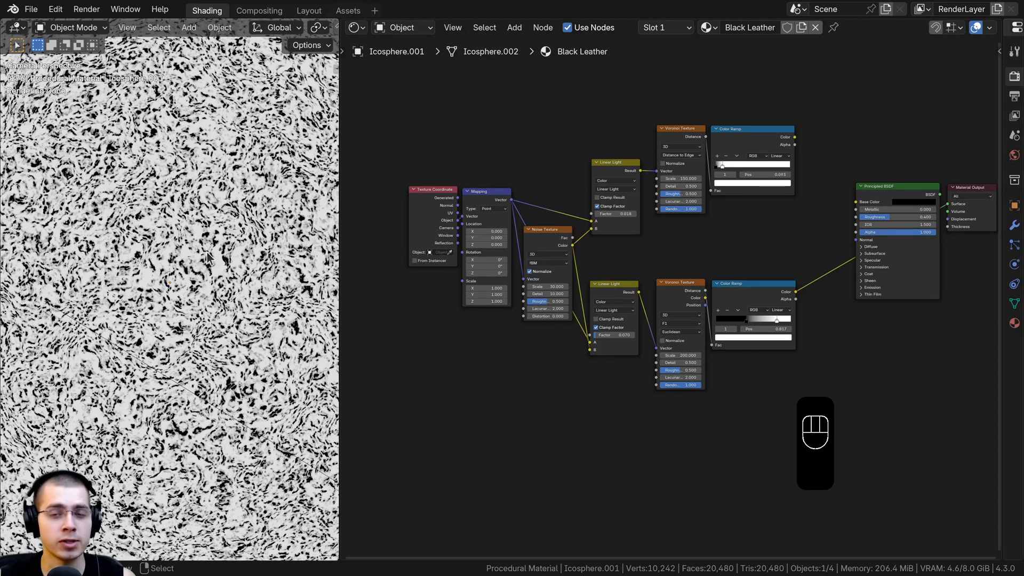
scroll(207, 253, up, 3)
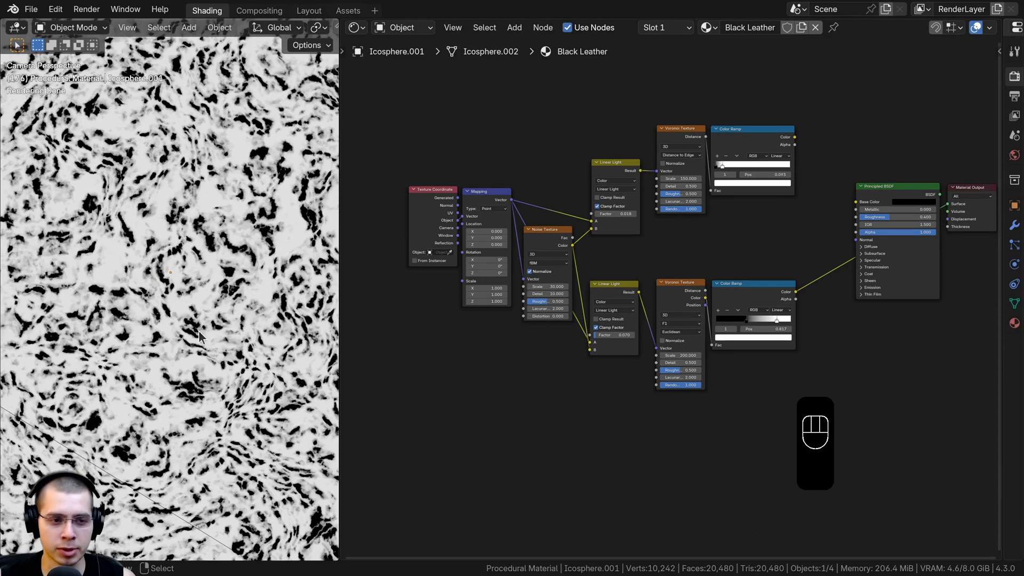
- Duplicate the F1 Voronoi Texture, place the copy below the other nodes and reset it to its default settings
click(664, 315)
scroll(664, 315, up, 3)
key(g)
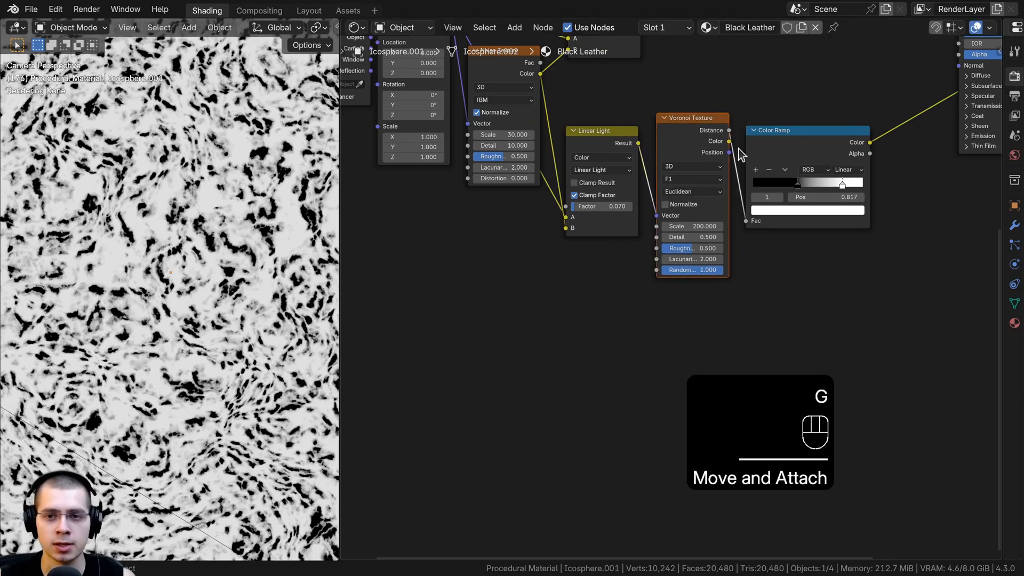
click(710, 129)
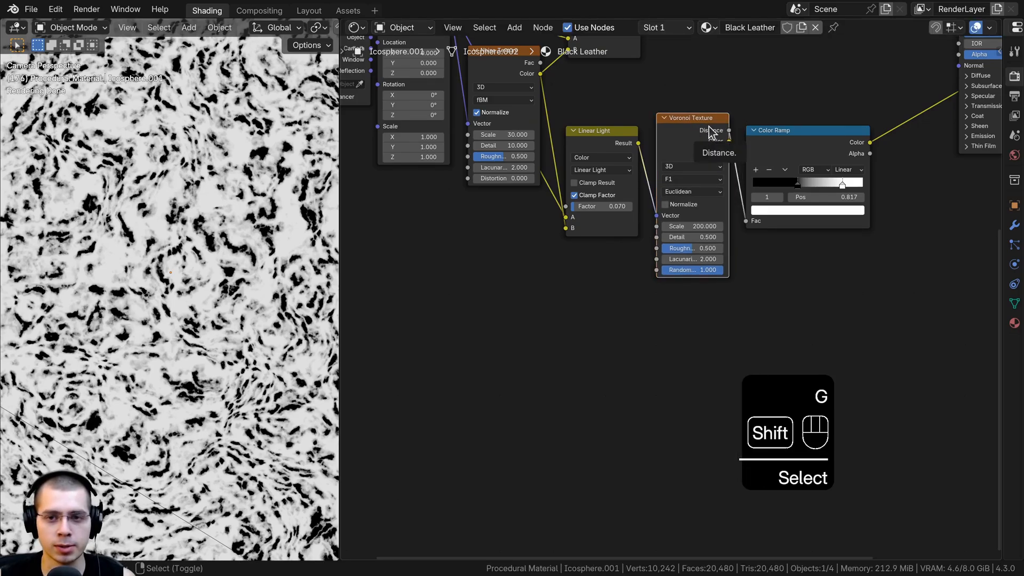
key(shift+d)
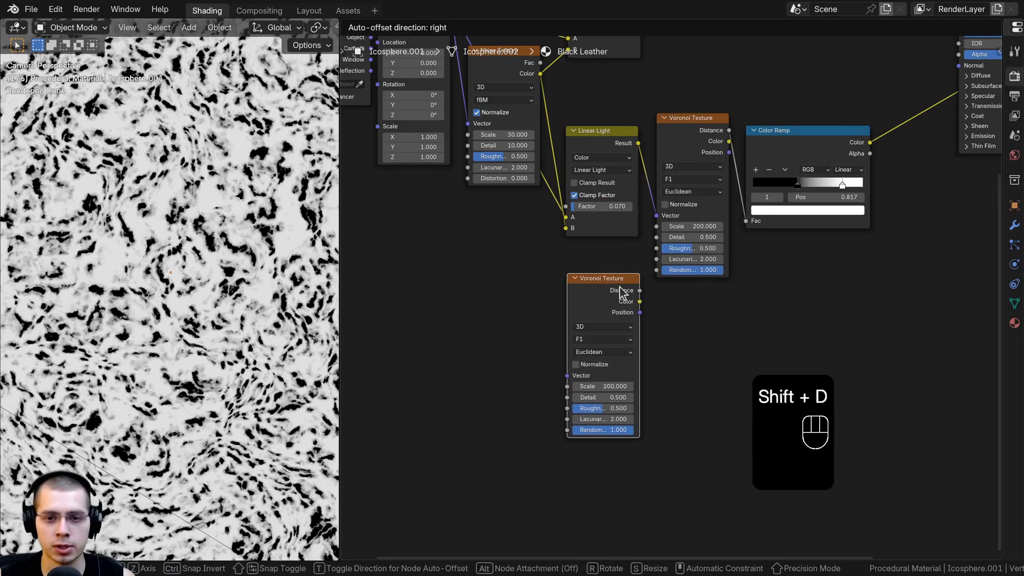
click(603, 353)
drag(611, 299, 603, 302)
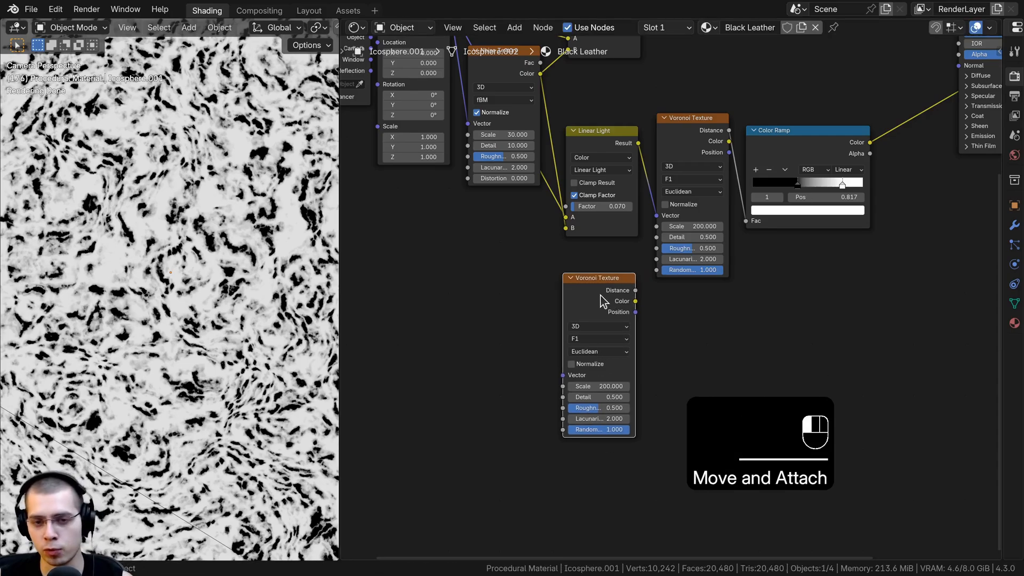
key(BackSpace)
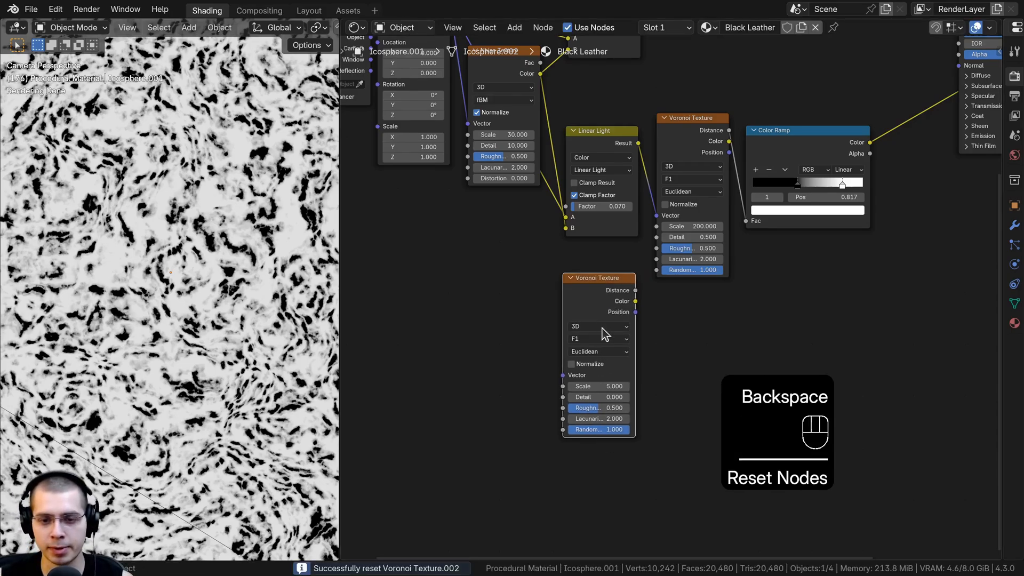
- Set the third Voronoi Texture's Scale to 1000 and preview its Distance output on the sphere
scroll(606, 334, up, 2)
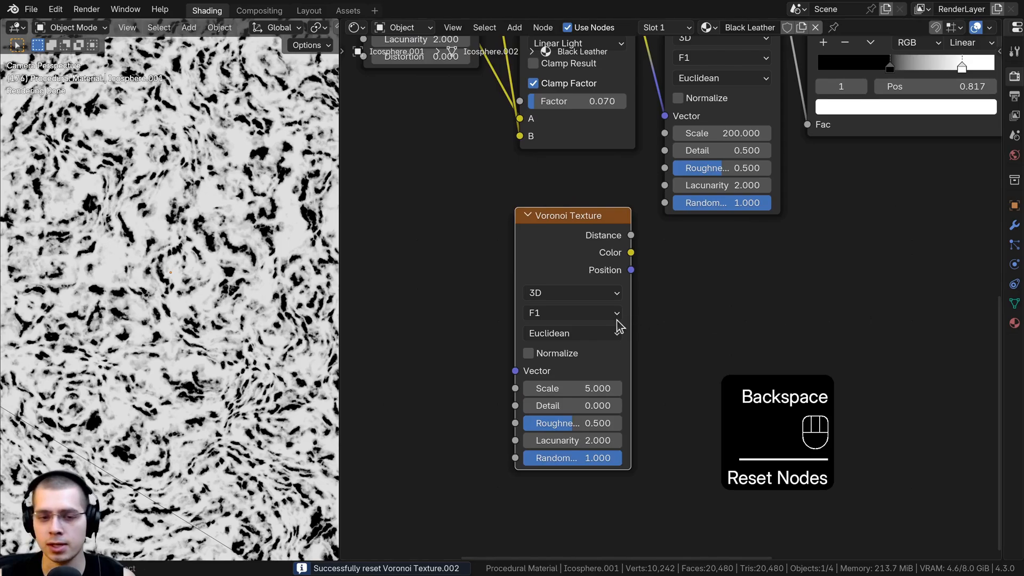
middle_drag(619, 325, 641, 285)
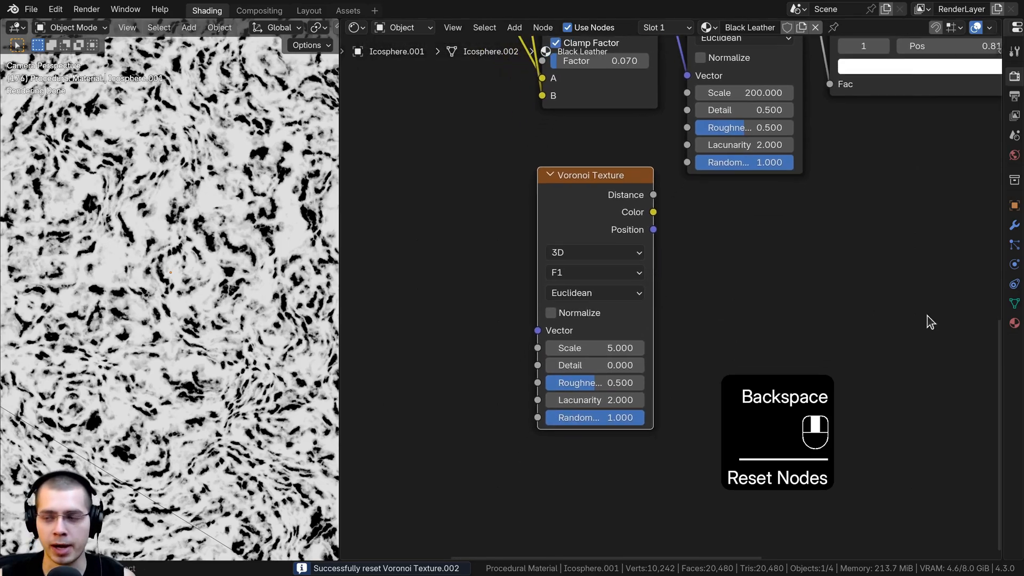
click(578, 349)
text(1)
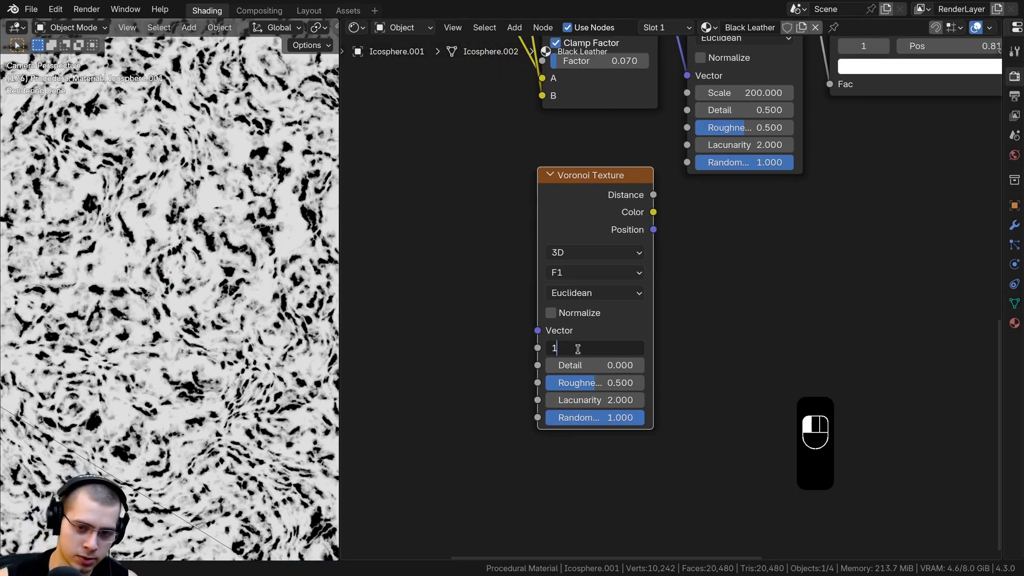
text(000)
key(Return)
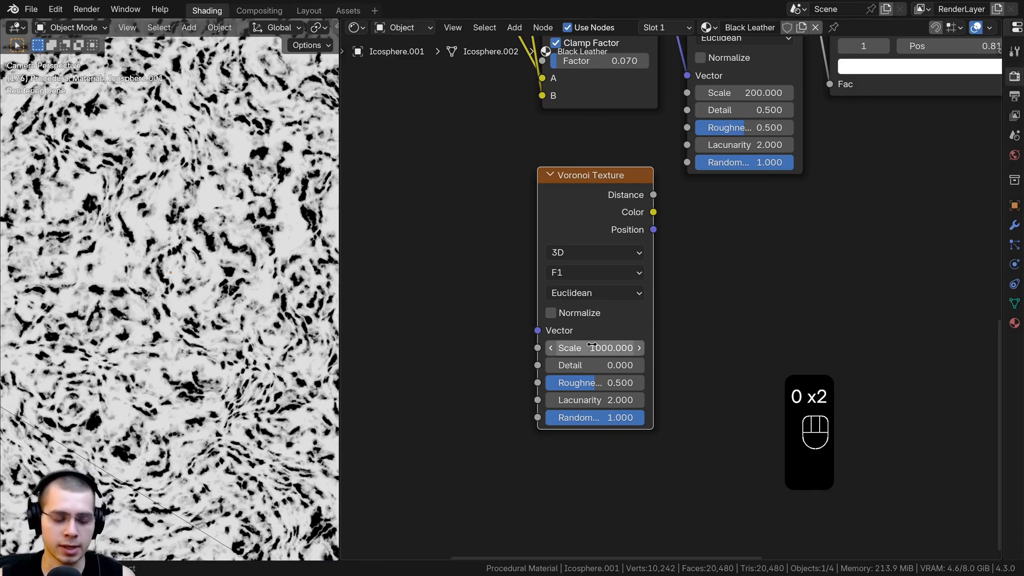
ctrl+shift+click(571, 211)
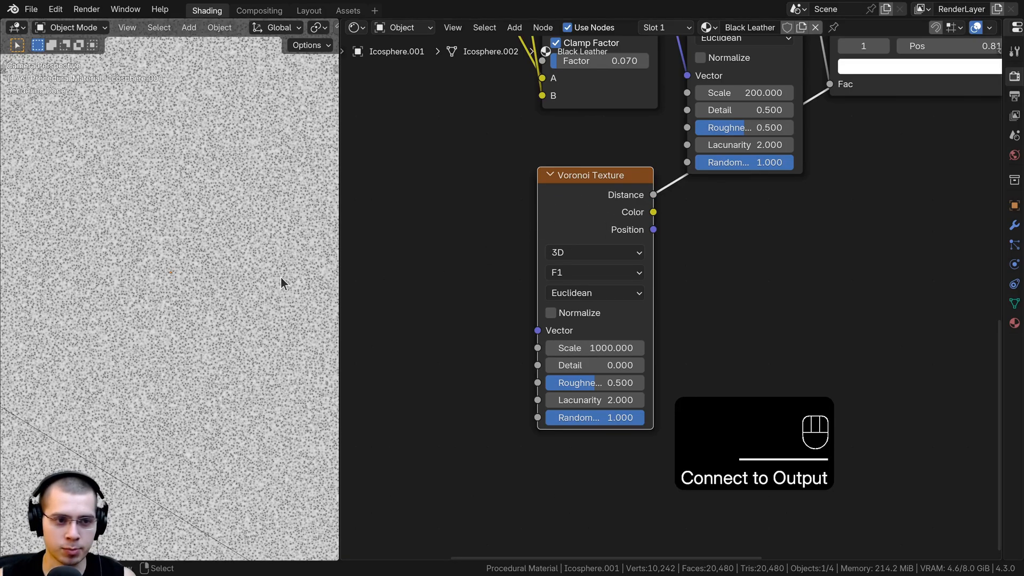
- Move the Texture Coordinate and Mapping nodes further from the Noise Texture and link Mapping's Vector to the third Voronoi Texture's Vector input
scroll(616, 238, down, 3)
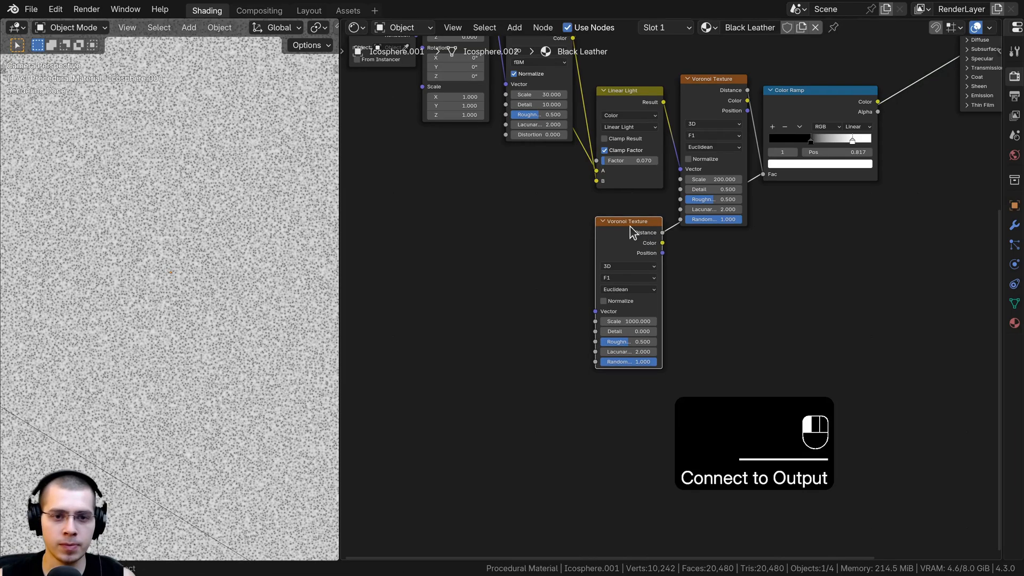
scroll(602, 206, down, 5)
middle_drag(525, 144, 581, 217)
drag(472, 113, 571, 115)
key(g)
click(528, 134)
key(a)
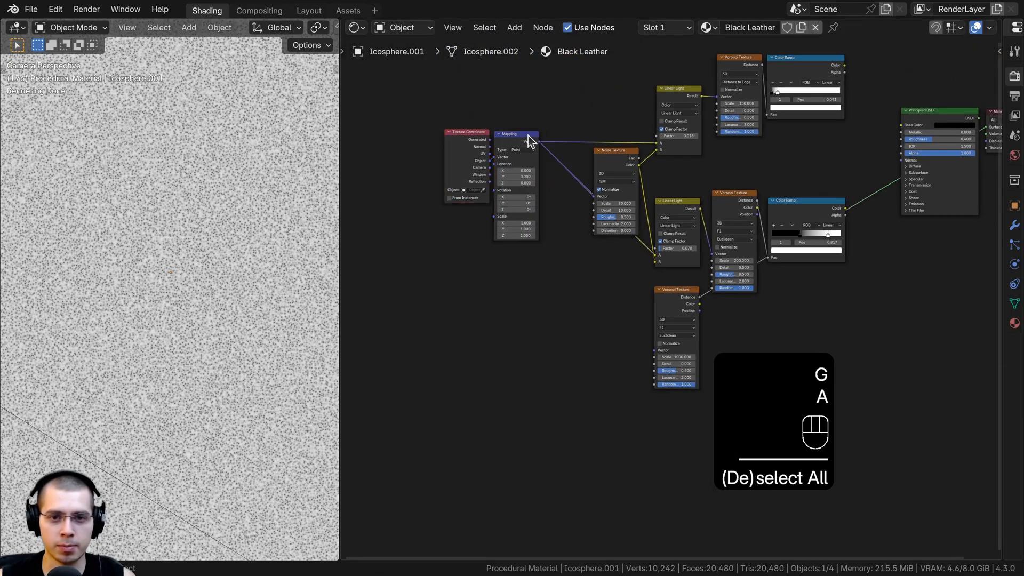
key(a)
drag(489, 160, 482, 178)
drag(539, 152, 654, 350)
- Set the third Voronoi Texture's Detail to 0.5 and check the small dots on the sphere up close and from afar
scroll(178, 266, down, 5)
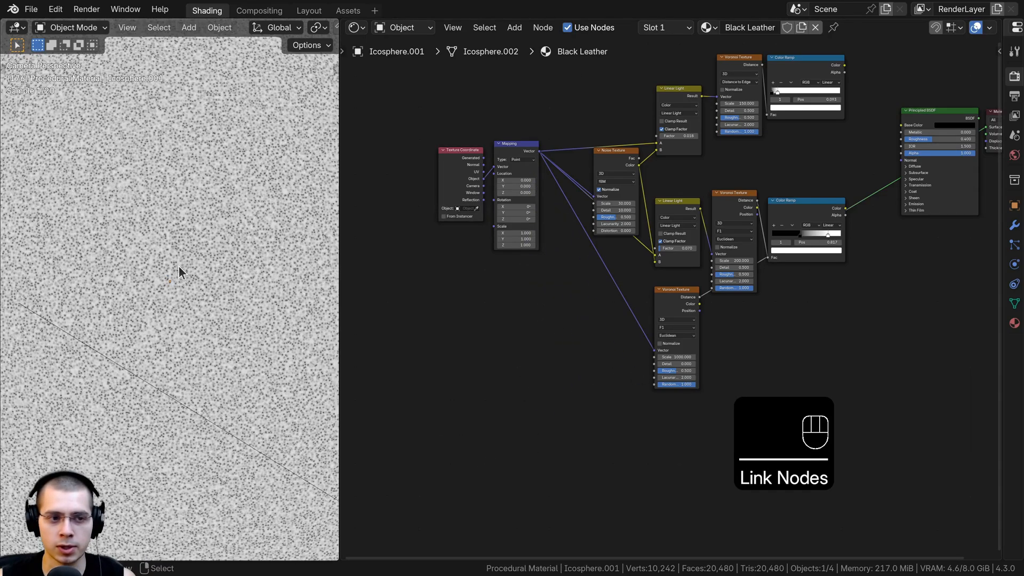
middle_drag(622, 327, 600, 264)
scroll(599, 264, up, 4)
scroll(249, 315, up, 4)
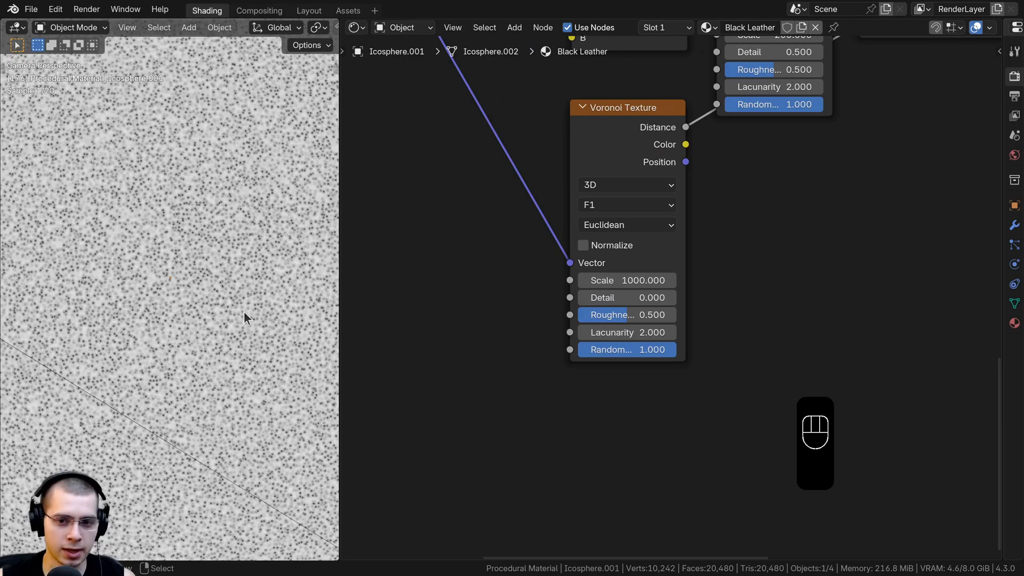
scroll(248, 275, up, 2)
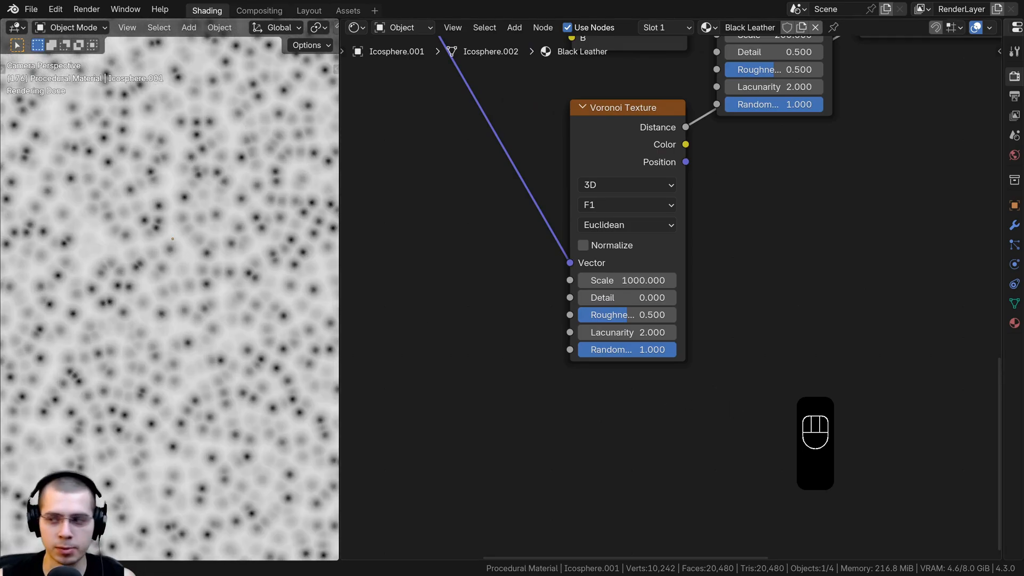
click(627, 297)
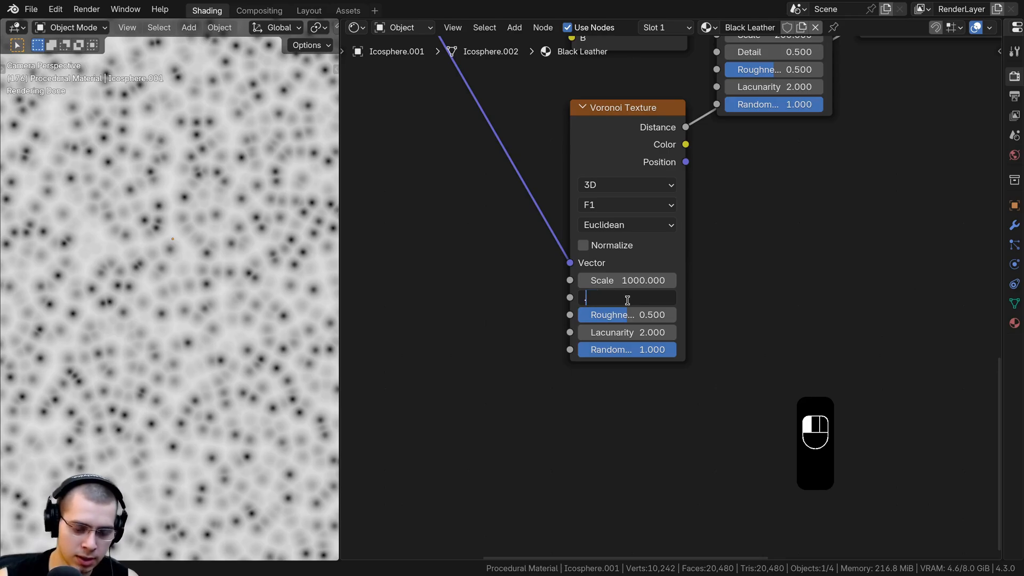
text(0.5)
key(Return)
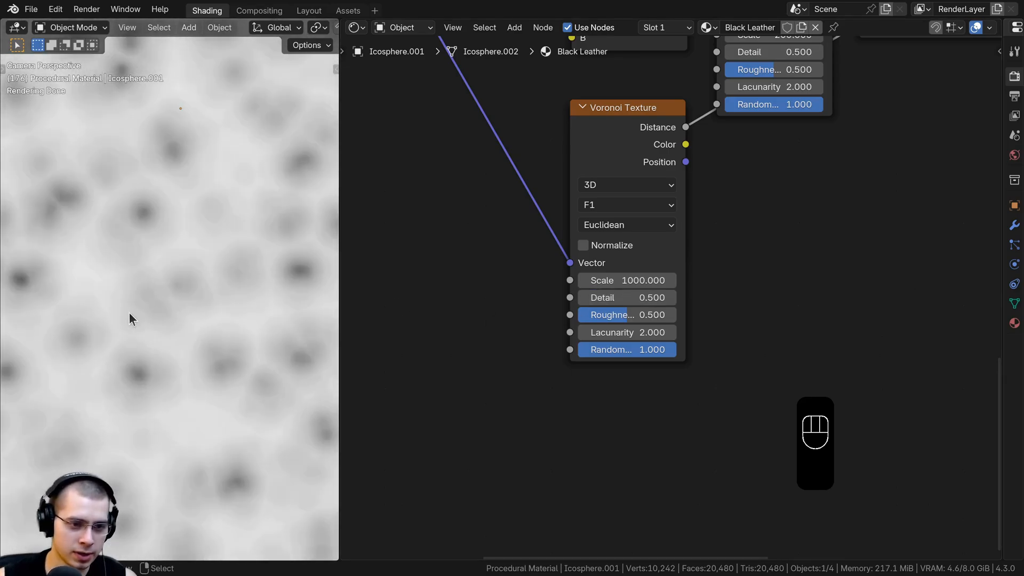
scroll(101, 251, down, 10)
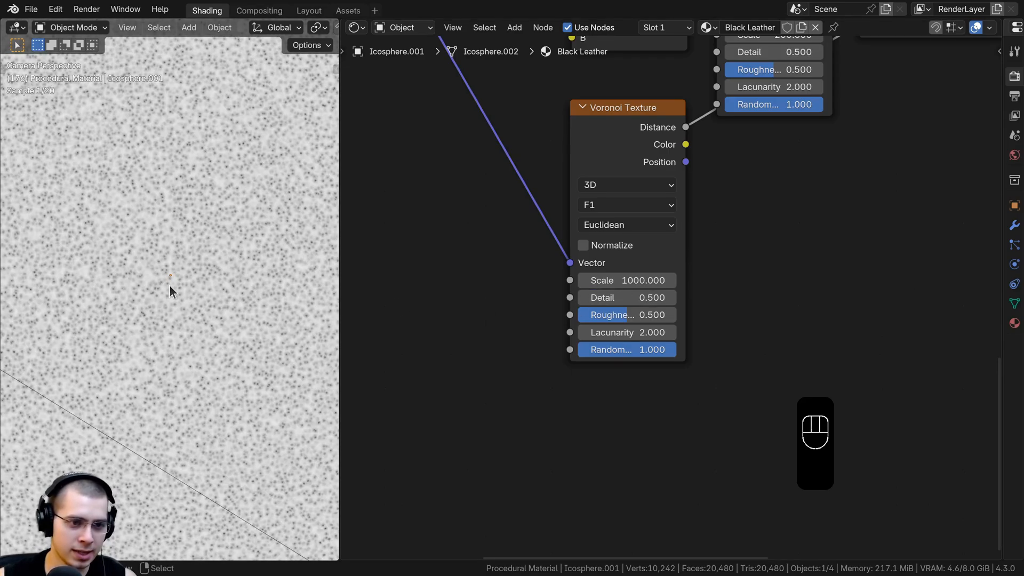
shift+middle_drag(174, 273, 171, 287)
scroll(632, 202, down, 6)
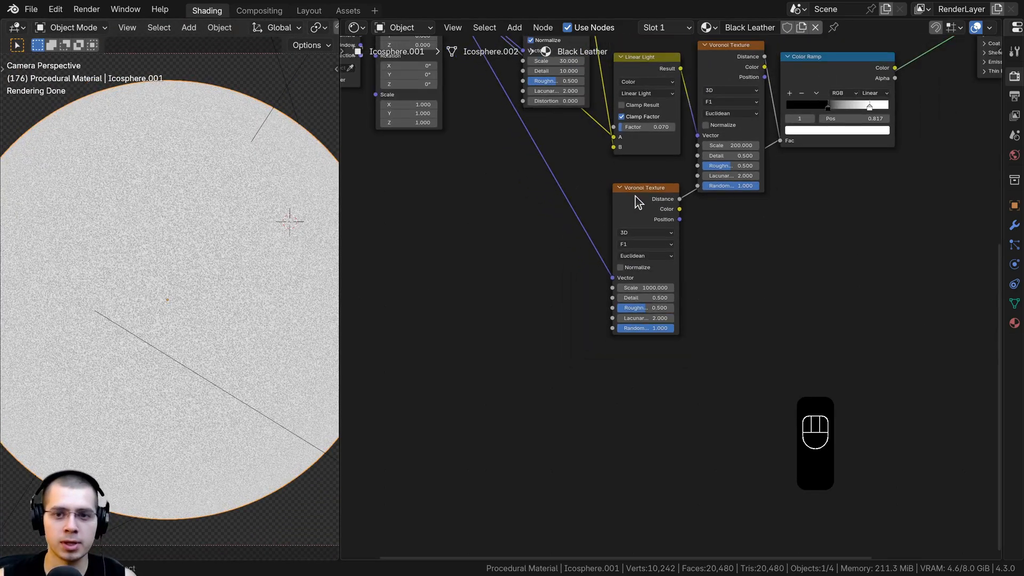
- Move the third Voronoi Texture directly beneath the second F1 Voronoi Texture
drag(635, 196, 723, 224)
scroll(712, 232, down, 8)
middle_drag(699, 238, 576, 346)
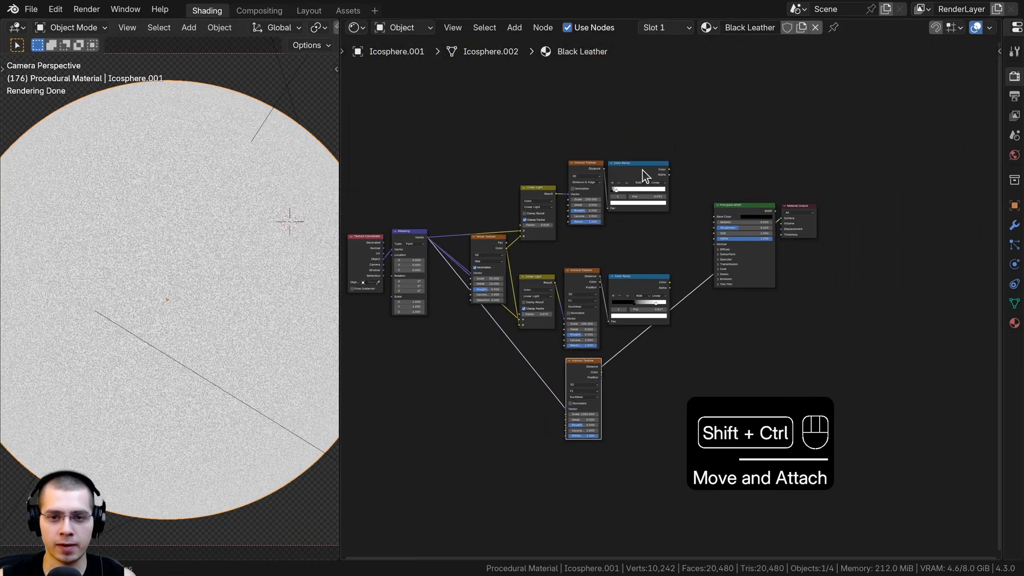
- Preview the upper Color Ramp, the lower Color Ramp and the third Voronoi Texture on the sphere one after another
ctrl+shift+click(642, 169)
scroll(653, 295, up, 4)
ctrl+shift+click(629, 283)
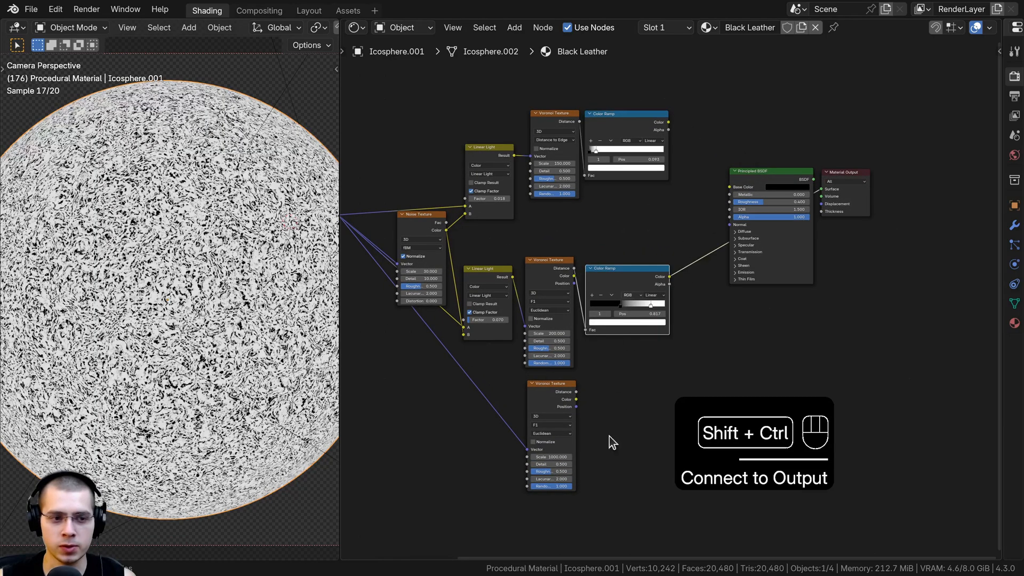
middle_drag(609, 436, 643, 363)
scroll(642, 363, up, 3)
ctrl+shift+click(571, 330)
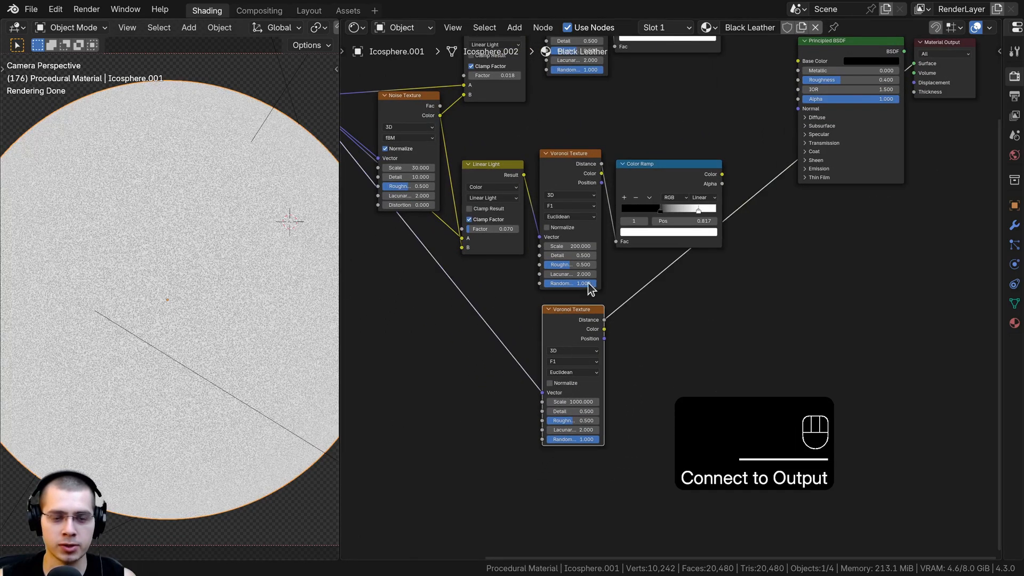
- Move the Principled BSDF and Material Output together away from the Color Ramps to make room between them
scroll(709, 144, down, 4)
middle_drag(726, 128, 610, 292)
drag(626, 210, 851, 333)
key(g)
click(751, 321)
scroll(750, 321, up, 5)
key(a)
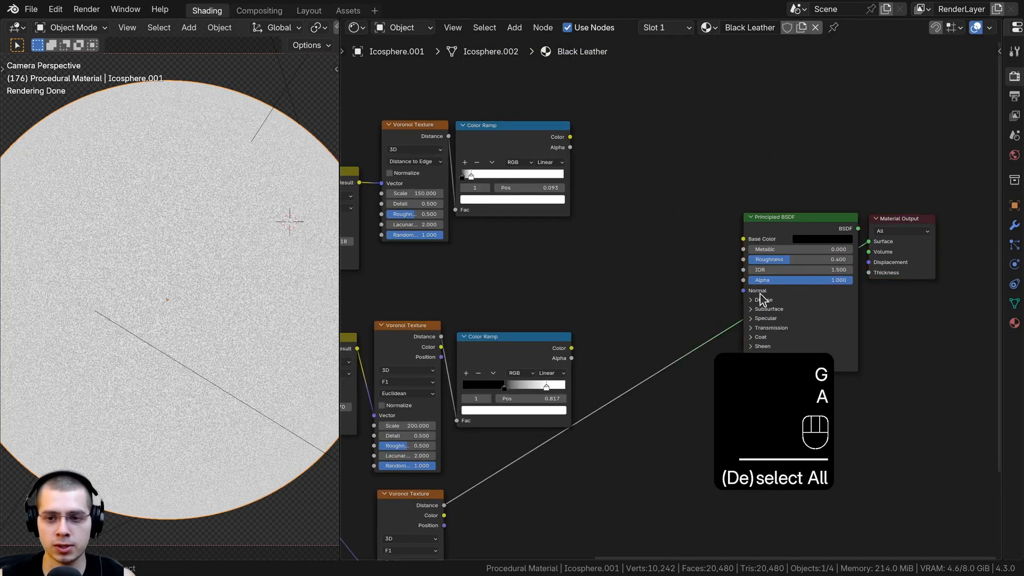
middle_drag(642, 318, 627, 267)
drag(800, 146, 917, 256)
key(g)
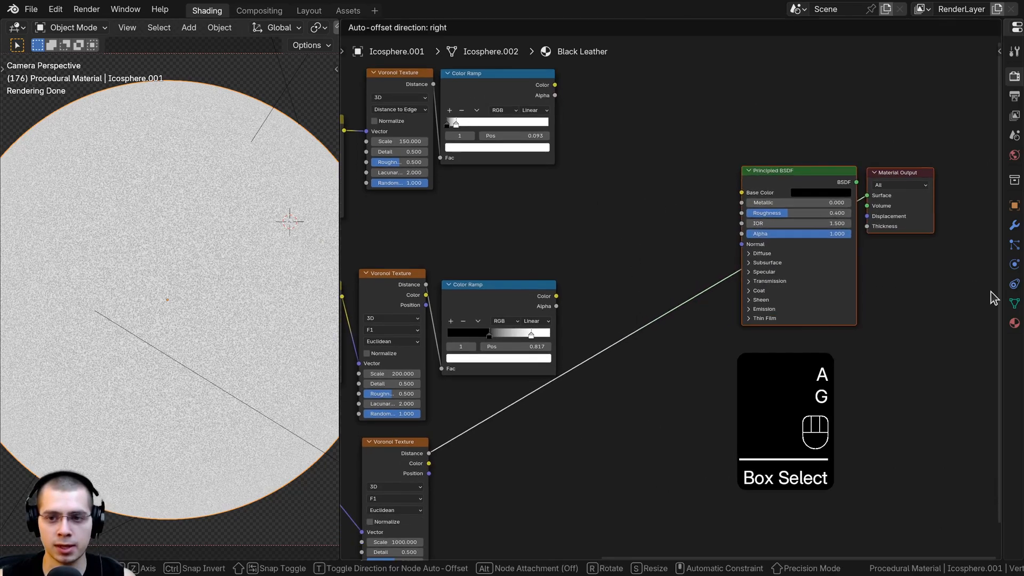
click(991, 293)
key(a)
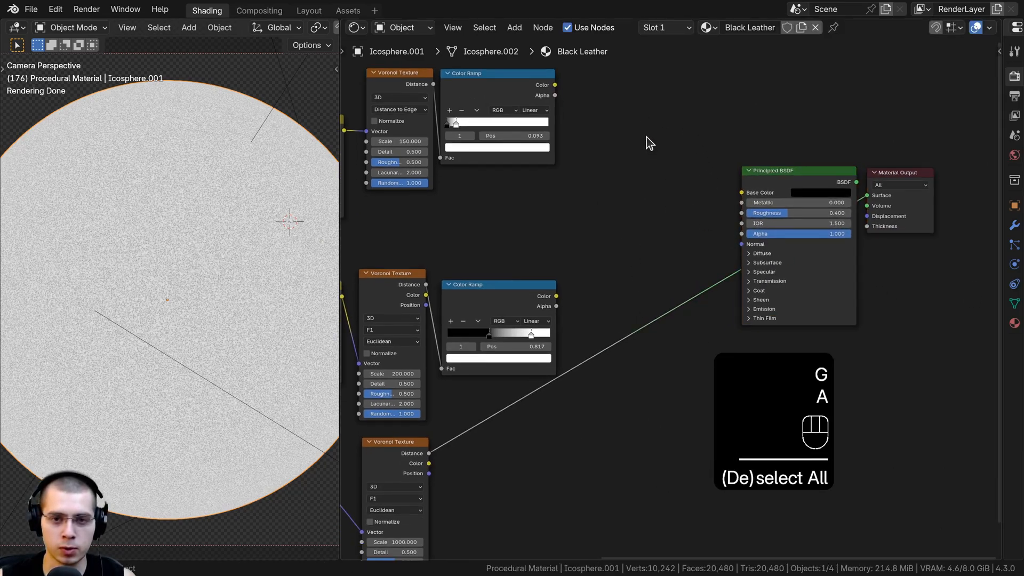
- Add a Bump node and place it between the lower Color Ramp and the Principled BSDF
key(shift+a)
text(bm)
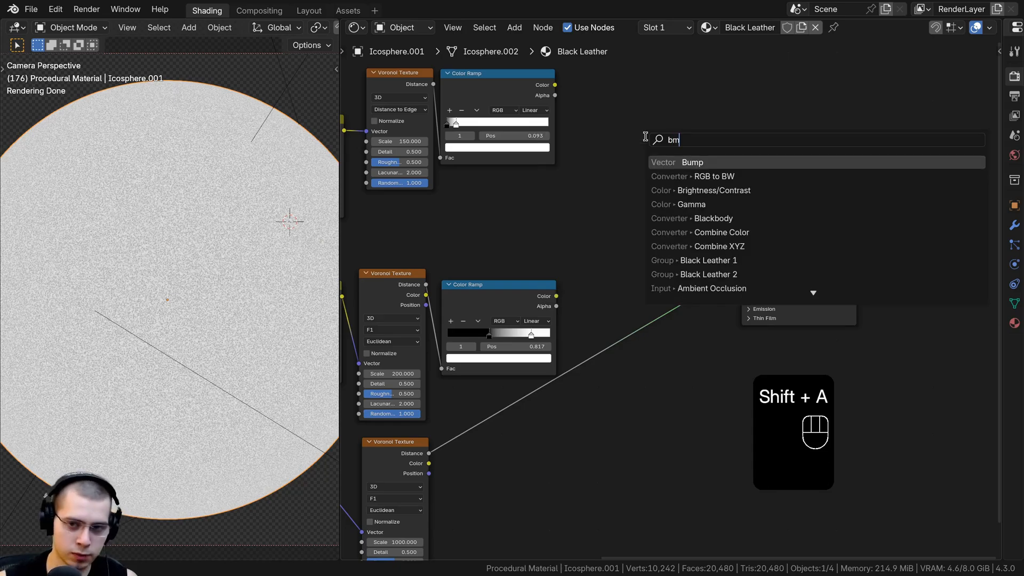
key(Return)
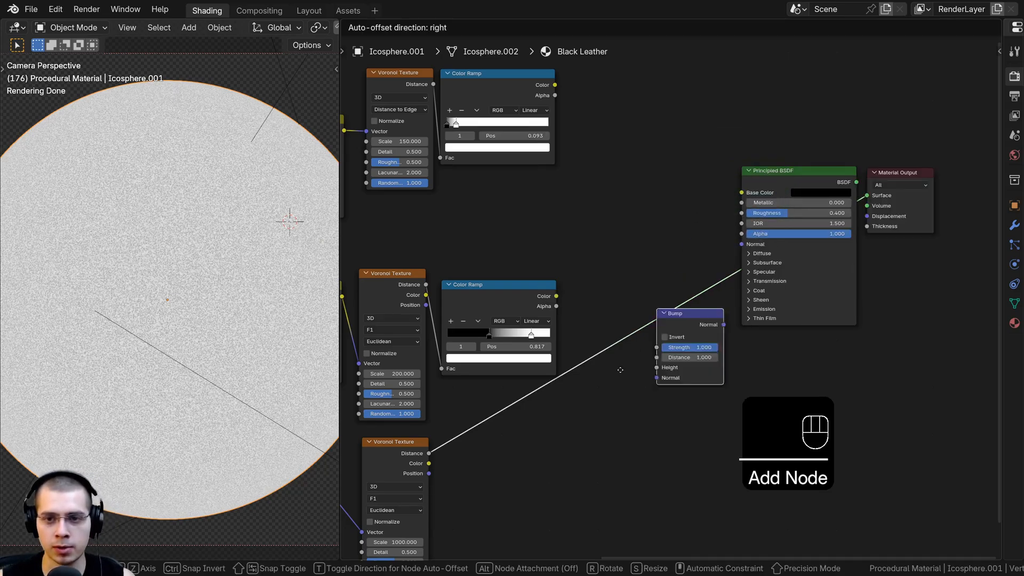
click(655, 288)
scroll(622, 359, up, 3)
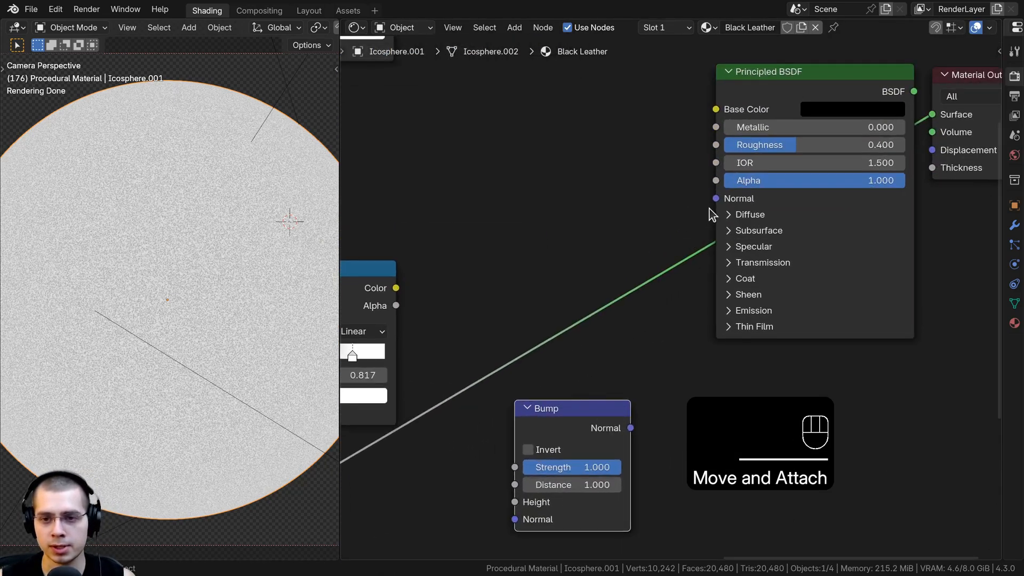
drag(716, 199, 656, 232)
drag(718, 197, 544, 190)
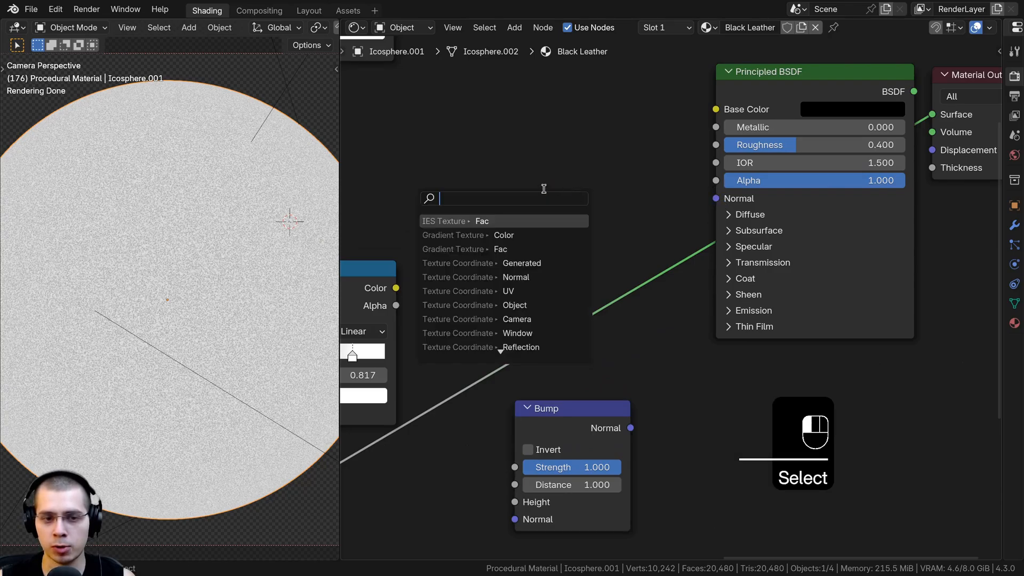
scroll(421, 296, down, 4)
middle_drag(360, 421, 497, 292)
drag(449, 362, 508, 377)
scroll(592, 176, up, 2)
middle_drag(604, 140, 573, 201)
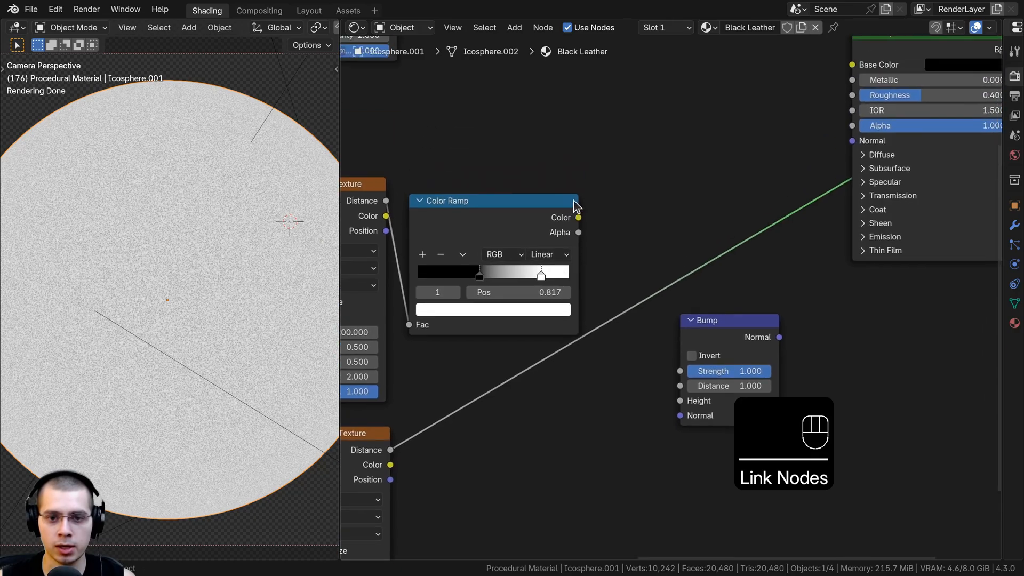
drag(580, 217, 661, 209)
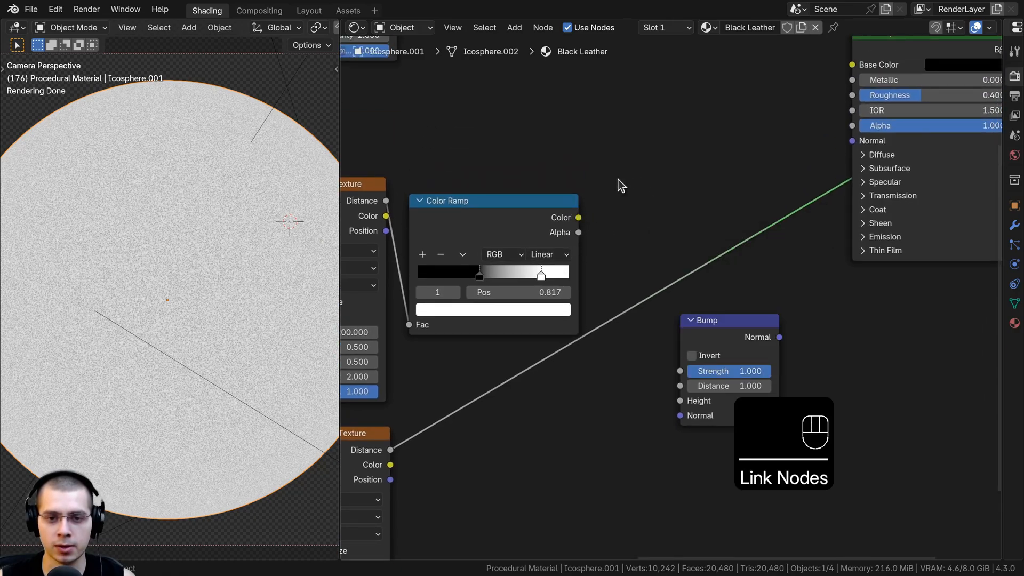
scroll(586, 216, down, 1)
middle_drag(580, 224, 544, 295)
drag(547, 287, 579, 270)
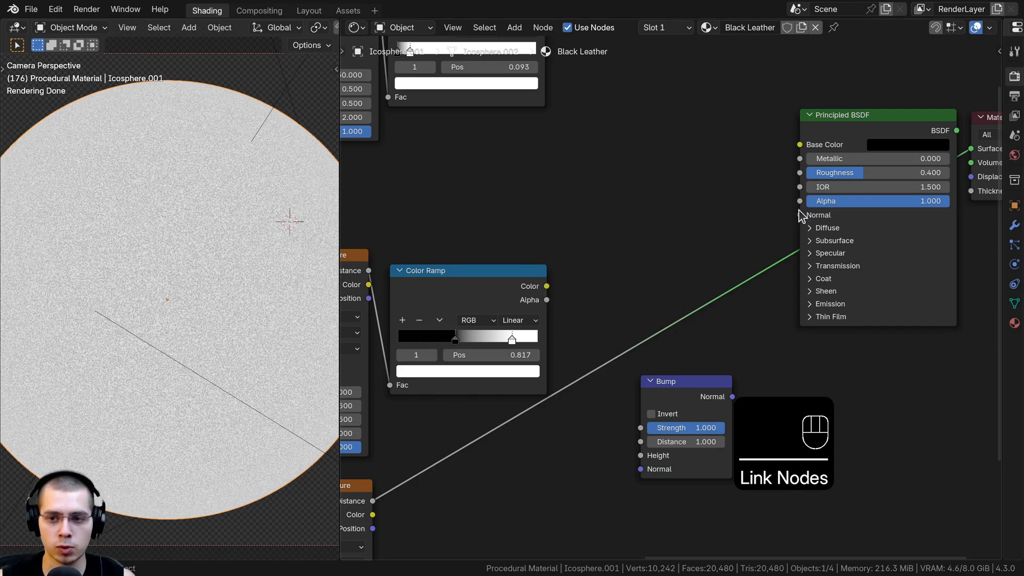
- Move the Principled BSDF and Material Output further away and slightly down, and raise the Bump node to about the lower Color Ramp's height
scroll(798, 210, down, 5)
drag(926, 170, 825, 279)
key(g)
click(877, 309)
middle_drag(709, 349, 711, 289)
scroll(710, 289, up, 1)
drag(696, 292, 695, 176)
scroll(575, 160, down, 2)
scroll(682, 315, up, 5)
middle_drag(659, 185, 555, 251)
scroll(832, 219, up, 1)
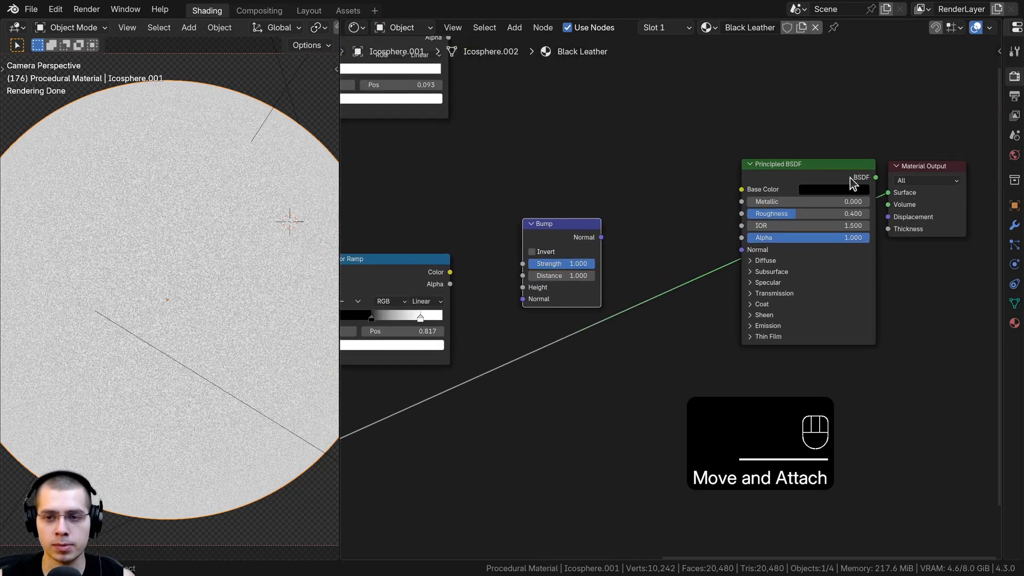
- Connect the Principled BSDF to the Material Output's Surface and link the Bump's Normal output to the Principled BSDF's Normal input
ctrl+shift+click(798, 176)
drag(567, 227, 741, 250)
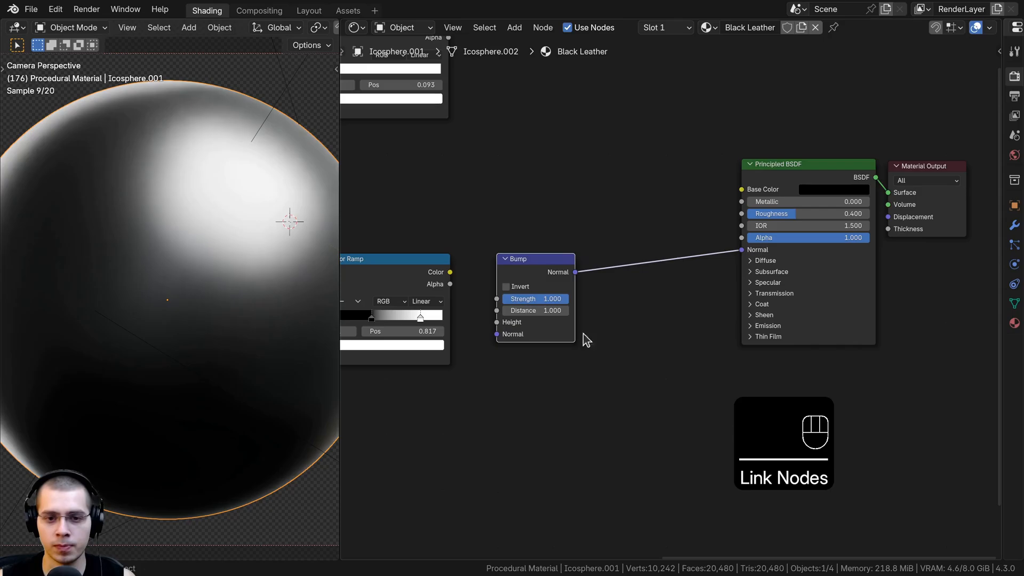
drag(548, 270, 543, 267)
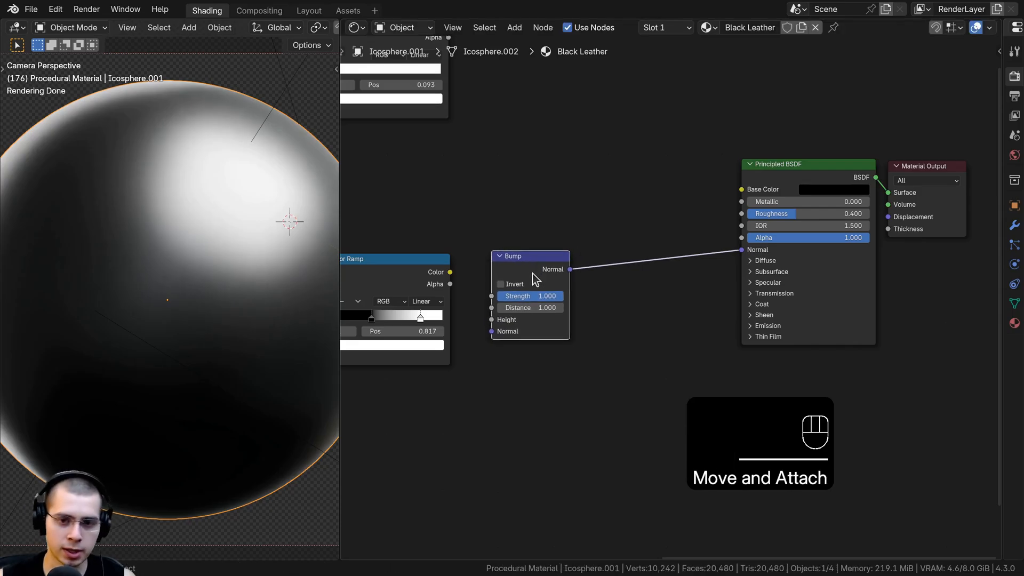
- Duplicate the Bump node and insert the copy into the link between the first Bump and the Principled BSDF
key(shift+d)
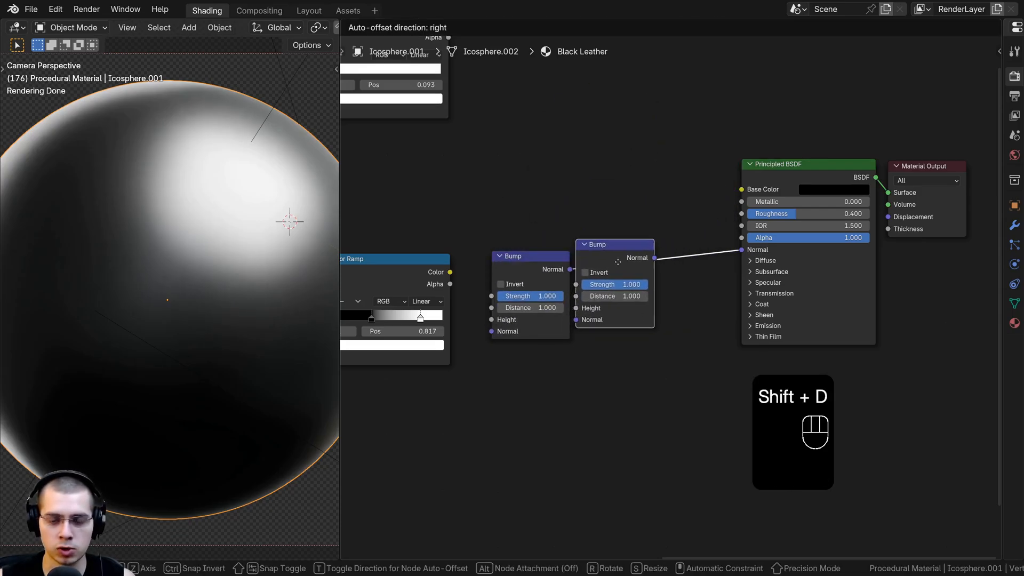
click(618, 262)
drag(642, 261, 633, 263)
middle_drag(571, 299, 529, 321)
scroll(533, 317, up, 2)
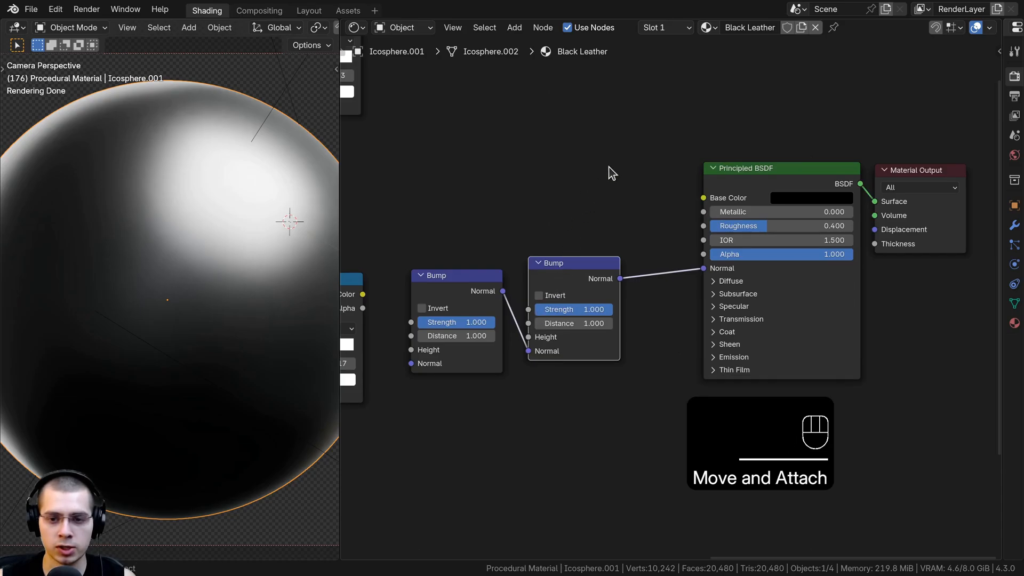
- Duplicate the second Bump node and insert this third Bump just before the Principled BSDF's Normal input
key(shift+d)
click(727, 164)
scroll(703, 214, down, 2)
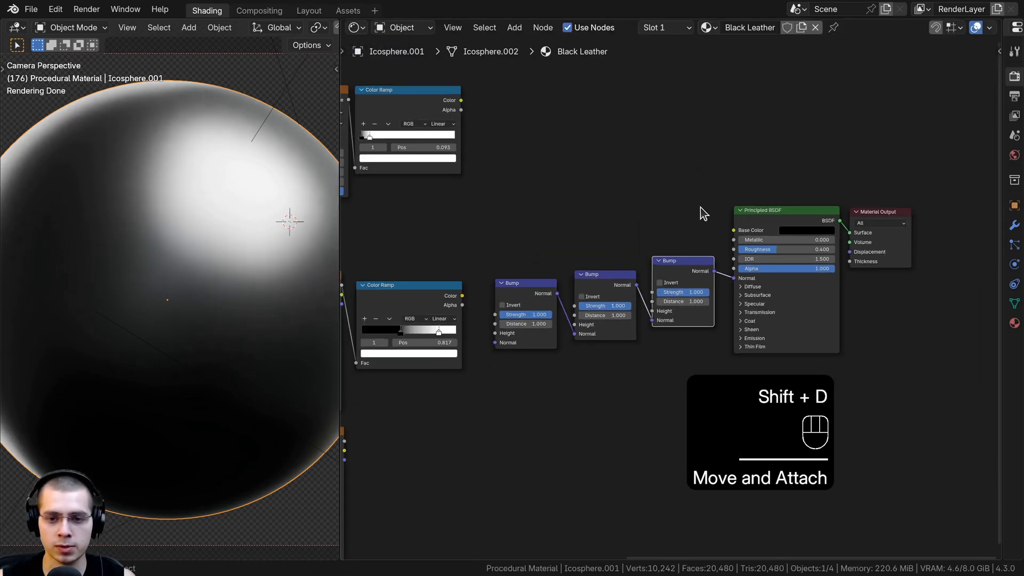
- Spread the three chained Bump nodes apart in a stagger, with the first one lowest and the last one highest
drag(701, 208, 524, 327)
key(g)
click(529, 342)
key(a)
scroll(591, 314, up, 2)
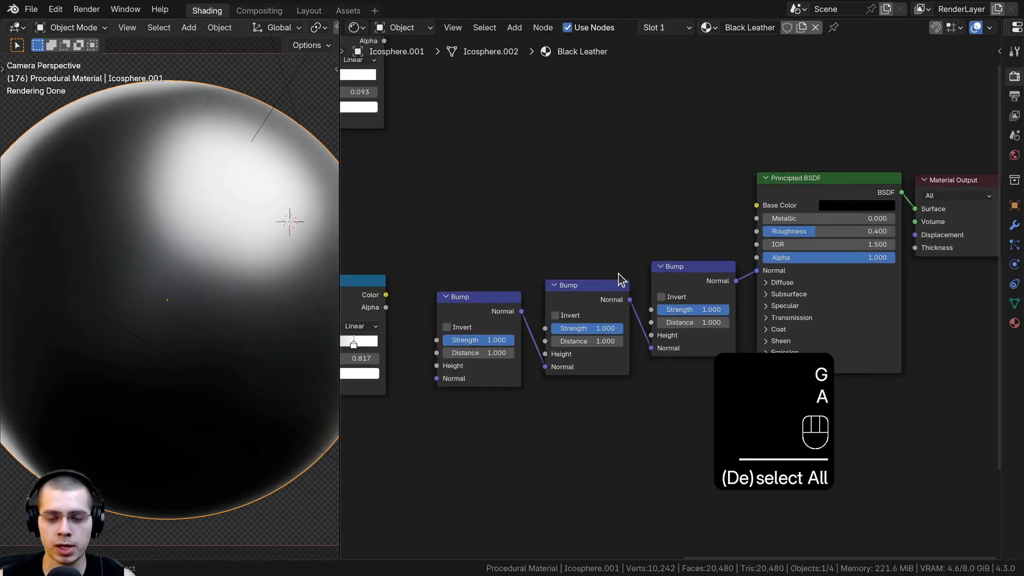
drag(618, 283, 619, 296)
middle_drag(549, 318, 634, 255)
scroll(614, 248, up, 1)
drag(564, 238, 572, 289)
scroll(517, 272, down, 2)
middle_drag(450, 251, 592, 252)
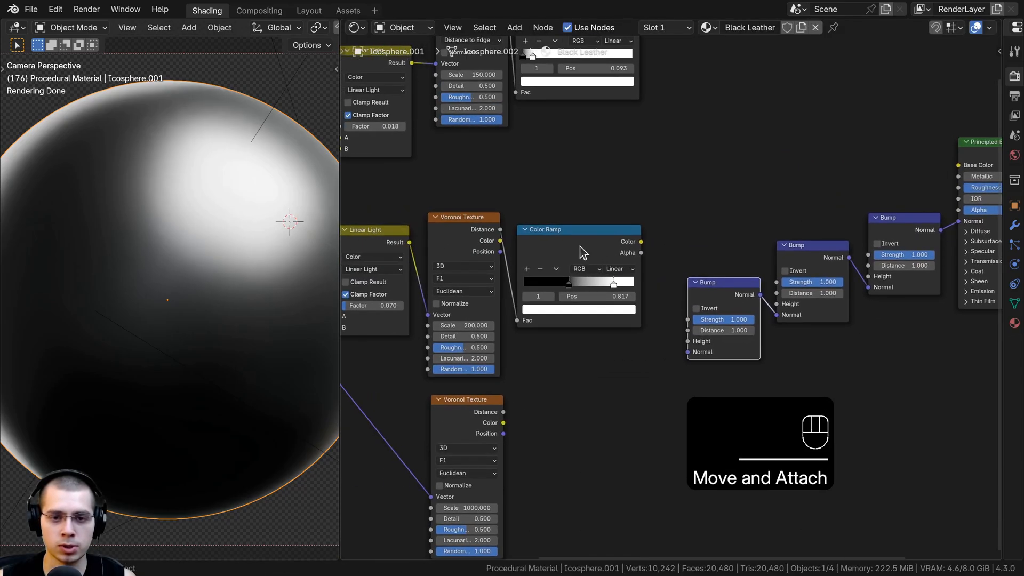
- Preview the last Bump node on the sphere by connecting its Normal output to the Material Output
mouse_move(580, 246)
mouse_down()
mouse_move(553, 252)
mouse_move(564, 232)
mouse_move(574, 234)
mouse_up()
scroll(685, 295, up, 2)
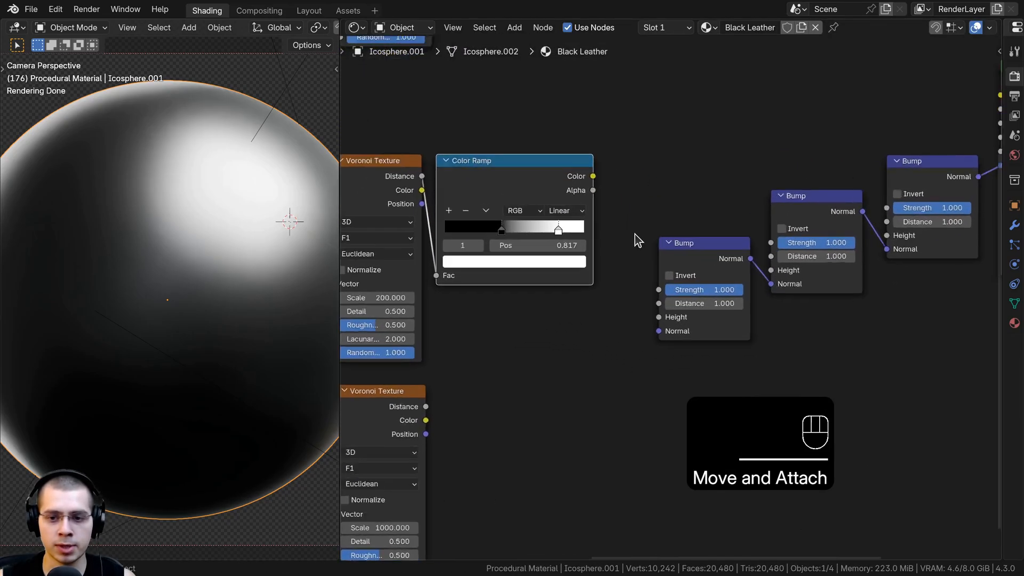
drag(656, 323, 627, 285)
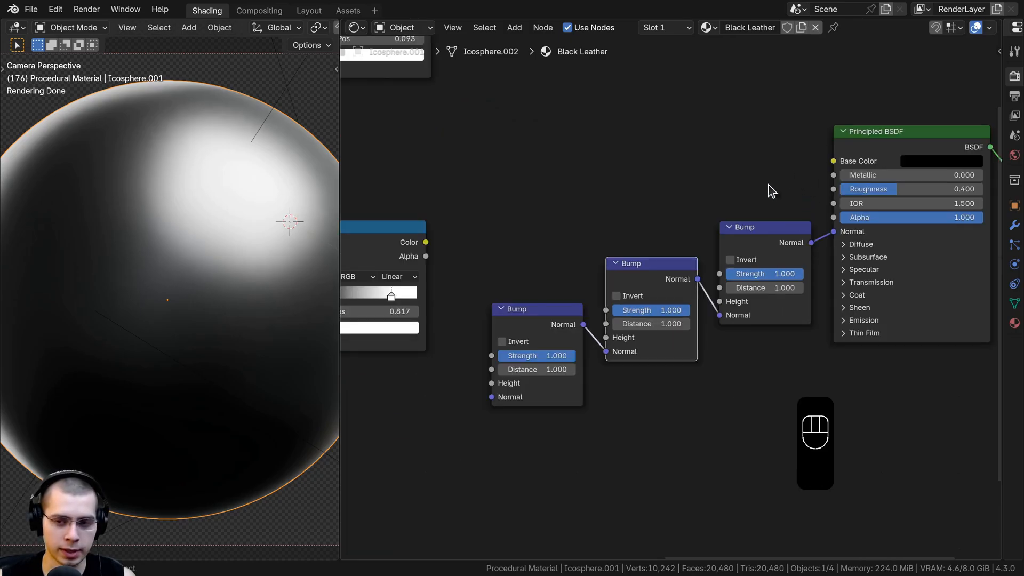
ctrl+shift+click(773, 235)
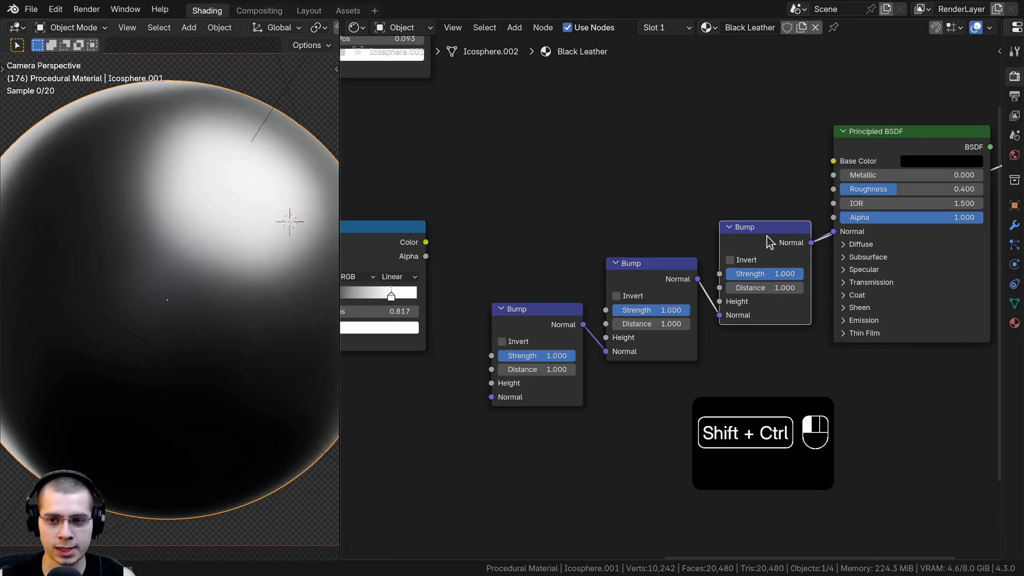
scroll(191, 193, down, 1)
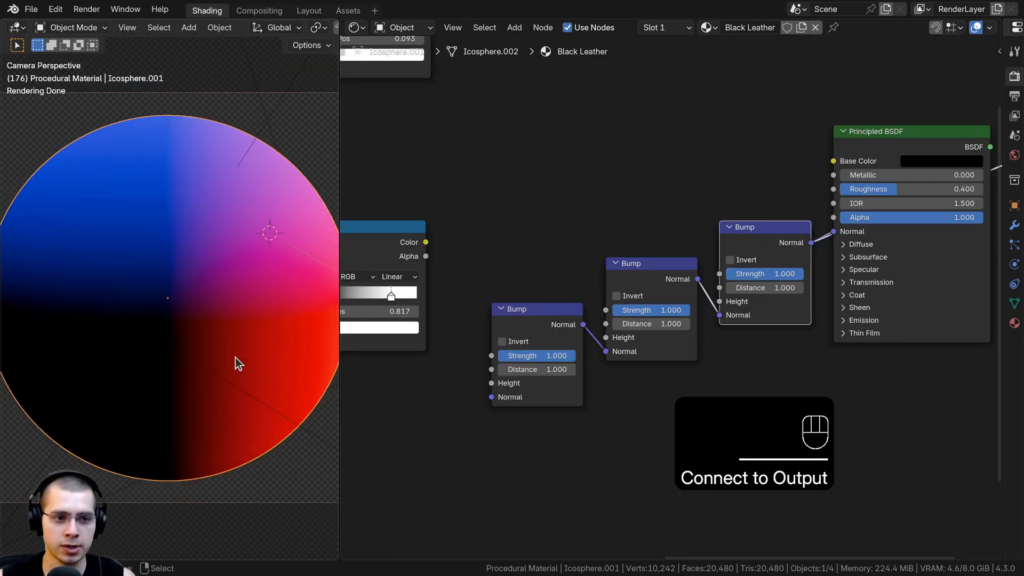
scroll(606, 261, down, 4)
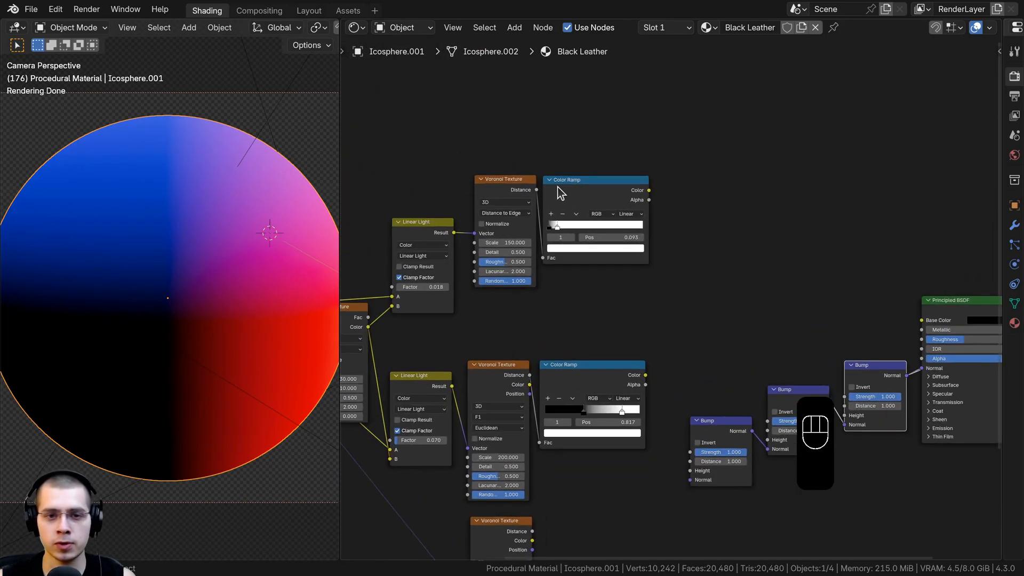
- Link the Color output of the Distance to Edge Voronoi's Color Ramp to the last Bump's Height input
drag(591, 198, 596, 204)
drag(494, 181, 489, 183)
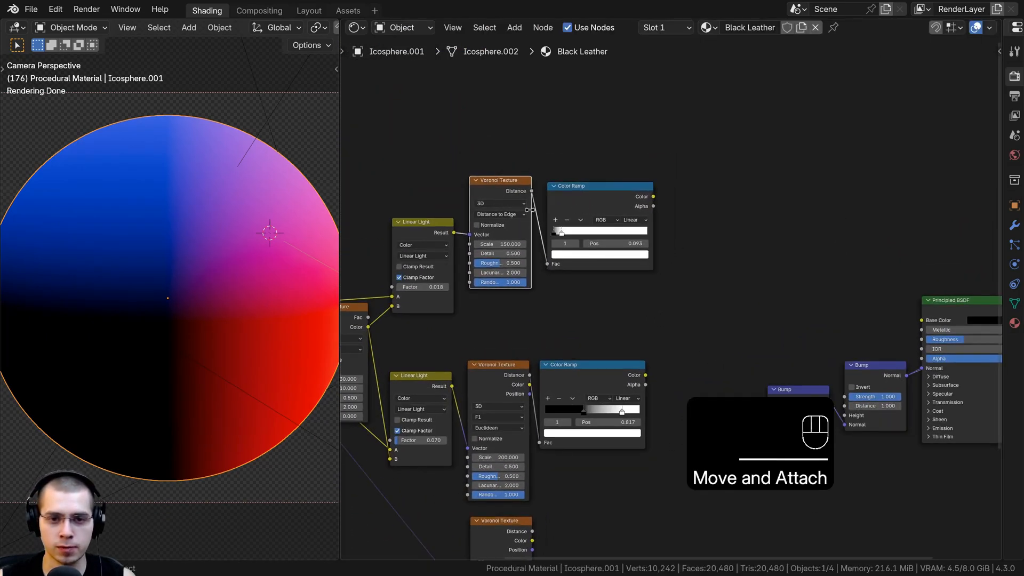
middle_drag(588, 187, 487, 135)
drag(487, 135, 473, 134)
middle_drag(502, 149, 504, 134)
click(535, 135)
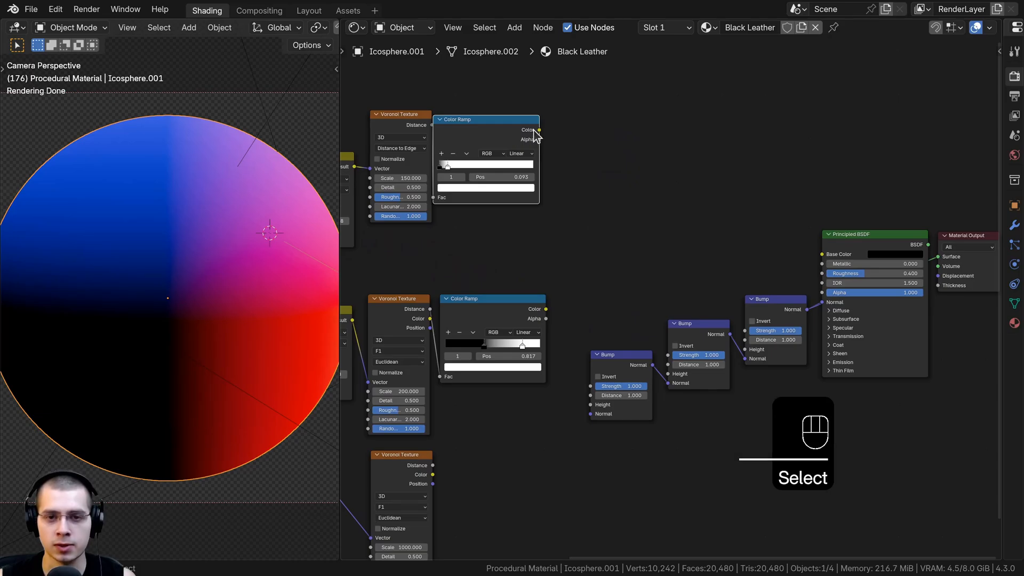
drag(539, 131, 745, 349)
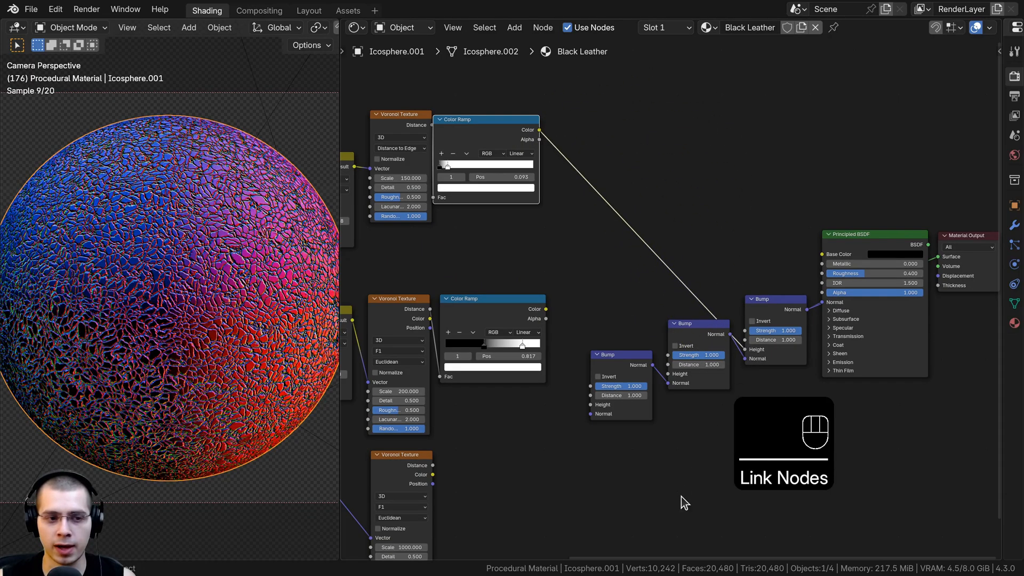
- Set the last Bump node's Strength to 0.15
scroll(238, 311, up, 5)
middle_drag(632, 339, 622, 337)
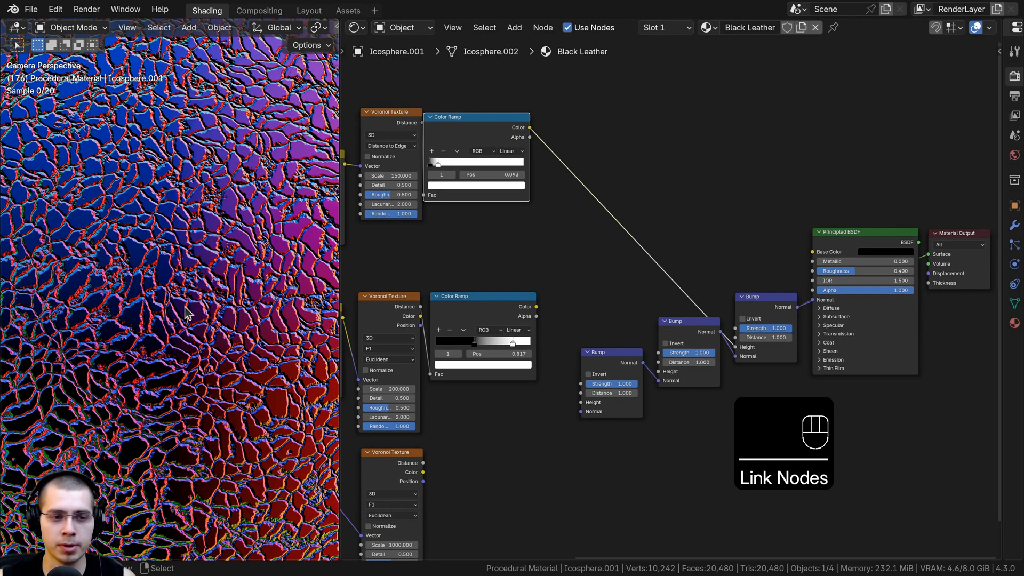
scroll(185, 307, down, 3)
middle_drag(688, 362, 597, 348)
scroll(597, 348, up, 4)
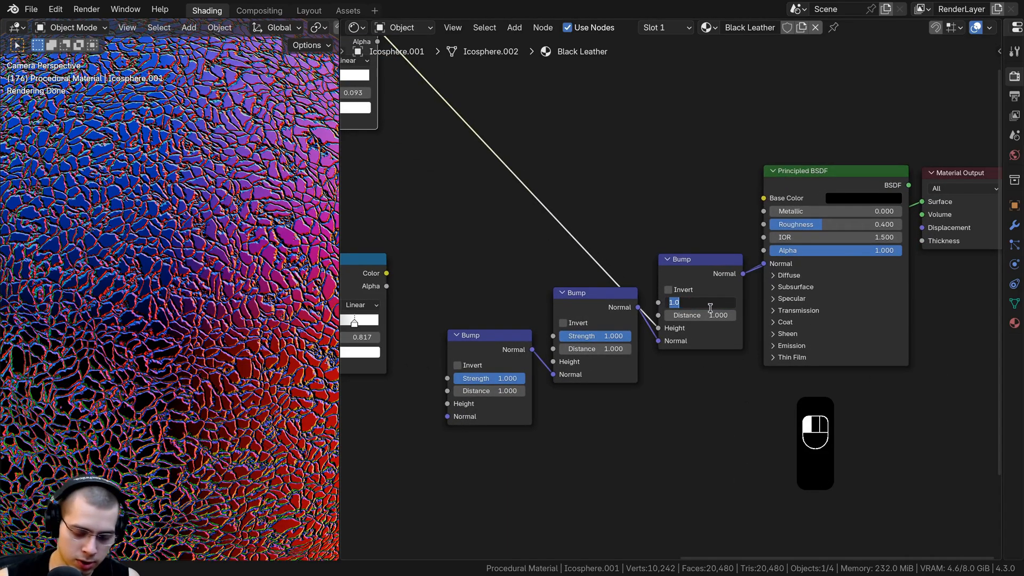
text(5)
key(Return)
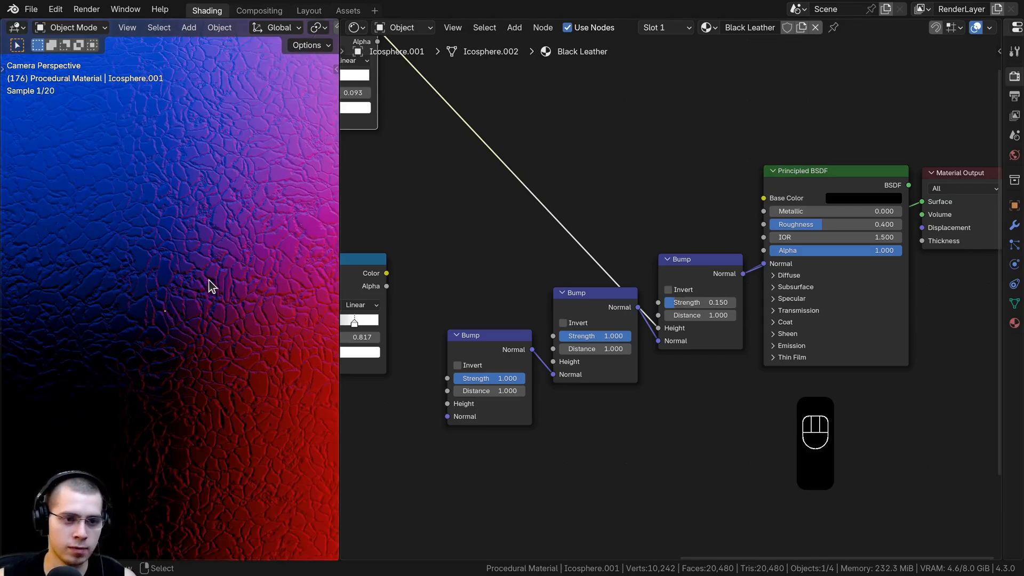
- Link the Distance output of the Voronoi Texture with Scale 1000 to the middle Bump's Height input
scroll(183, 308, down, 4)
scroll(559, 376, down, 6)
middle_drag(559, 375, 670, 356)
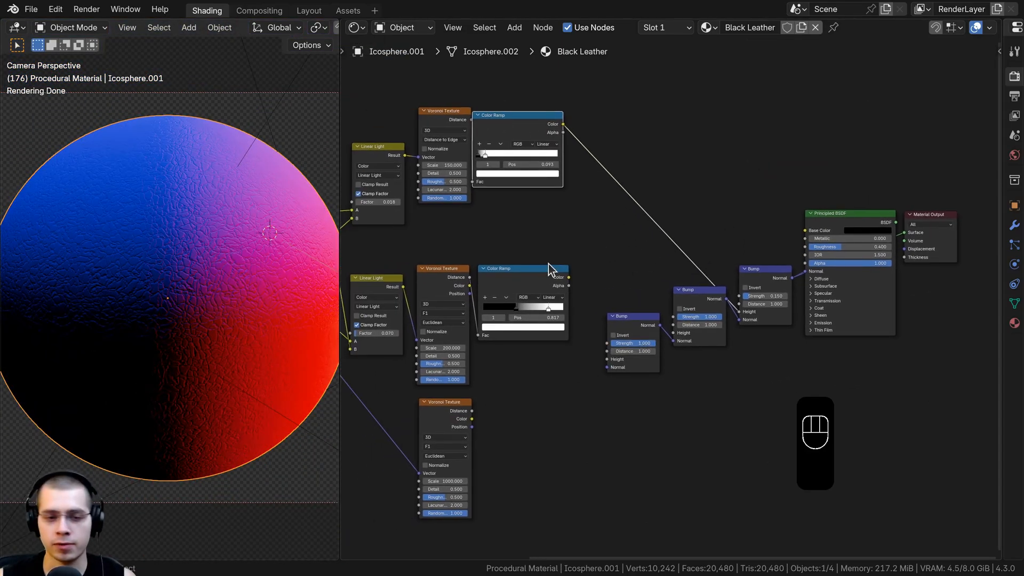
middle_drag(548, 264, 578, 191)
scroll(578, 191, up, 3)
drag(437, 371, 433, 377)
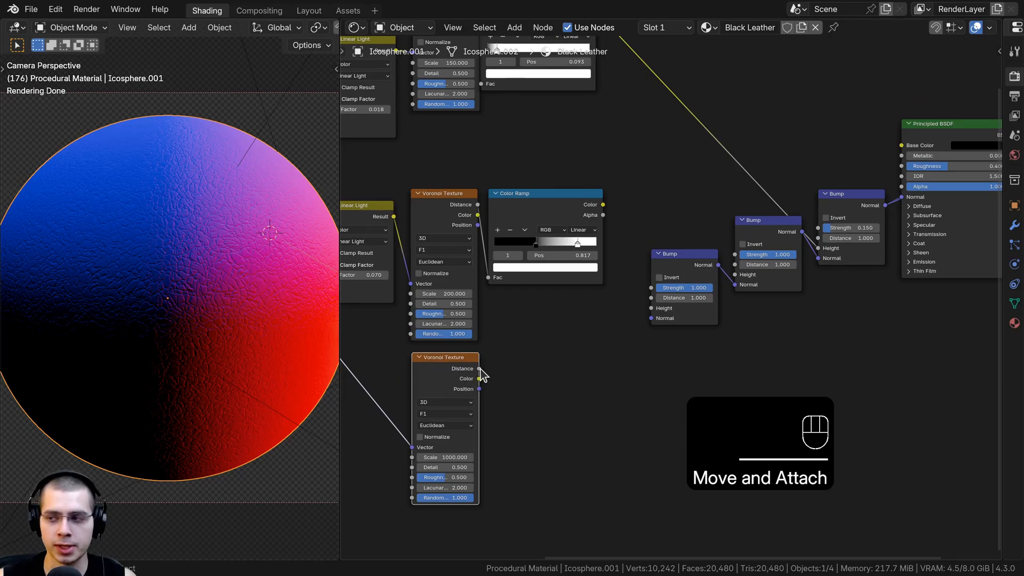
drag(479, 369, 740, 273)
drag(759, 229, 760, 231)
- Examine the fine pore bumps up close and enable Invert on the middle Bump node
scroll(215, 269, up, 4)
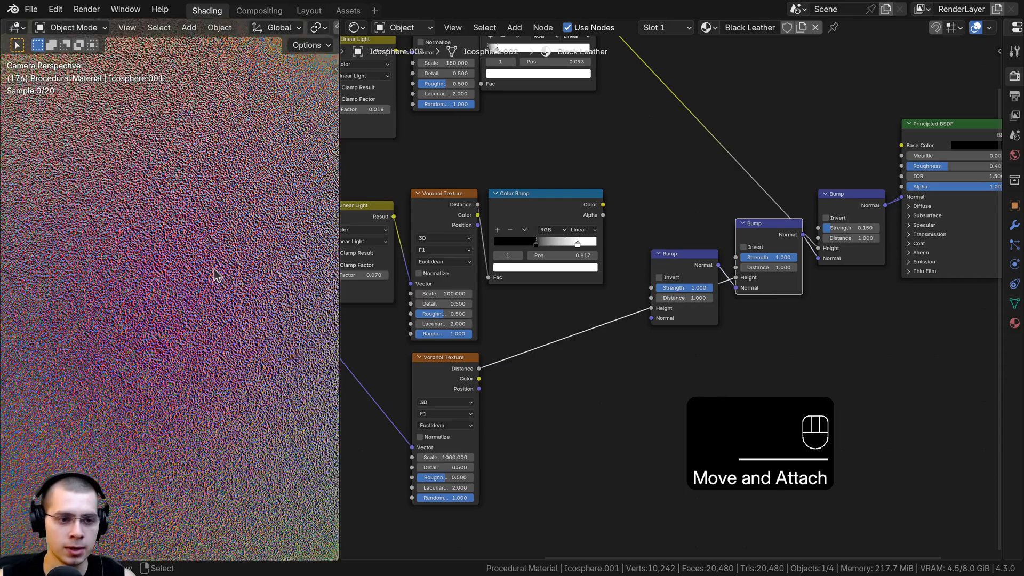
scroll(215, 274, up, 6)
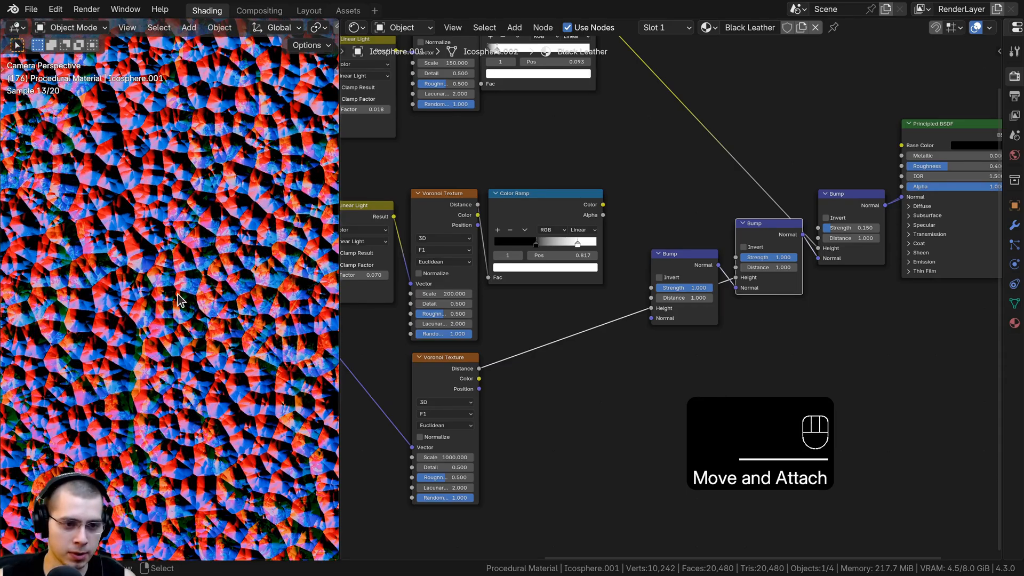
middle_drag(565, 369, 488, 386)
scroll(488, 386, up, 2)
scroll(194, 228, up, 2)
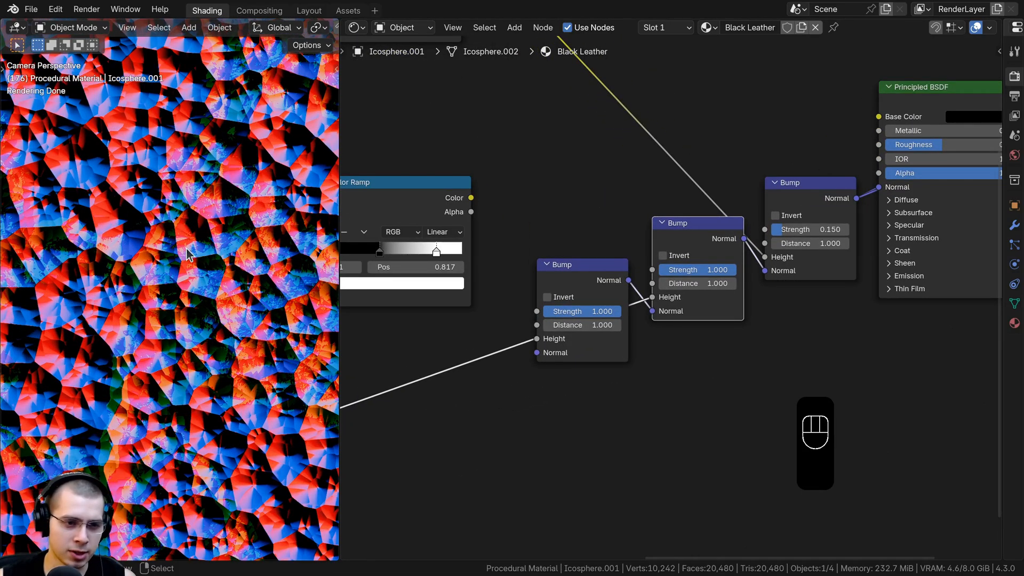
scroll(627, 405, up, 2)
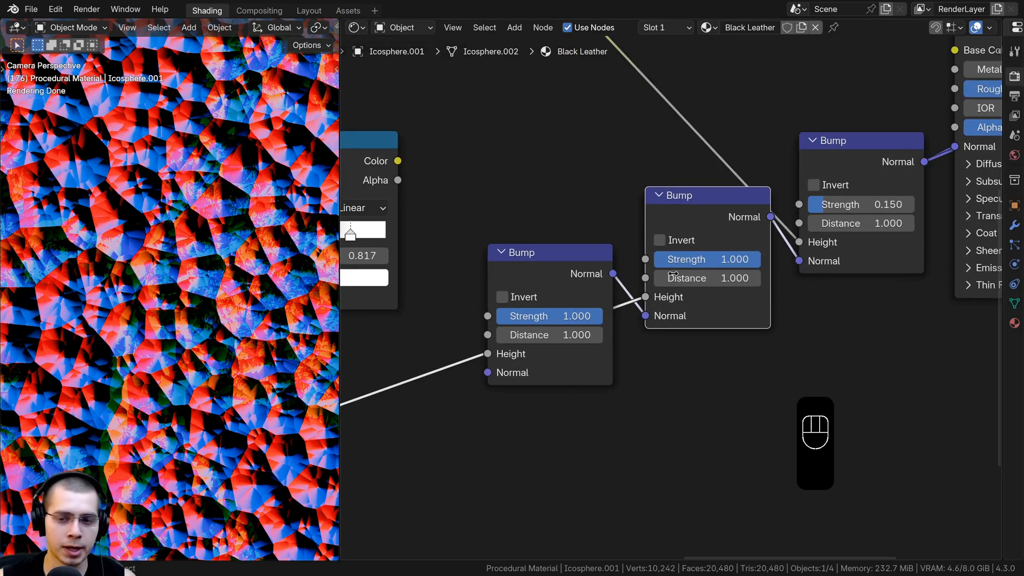
drag(689, 224, 679, 224)
click(650, 238)
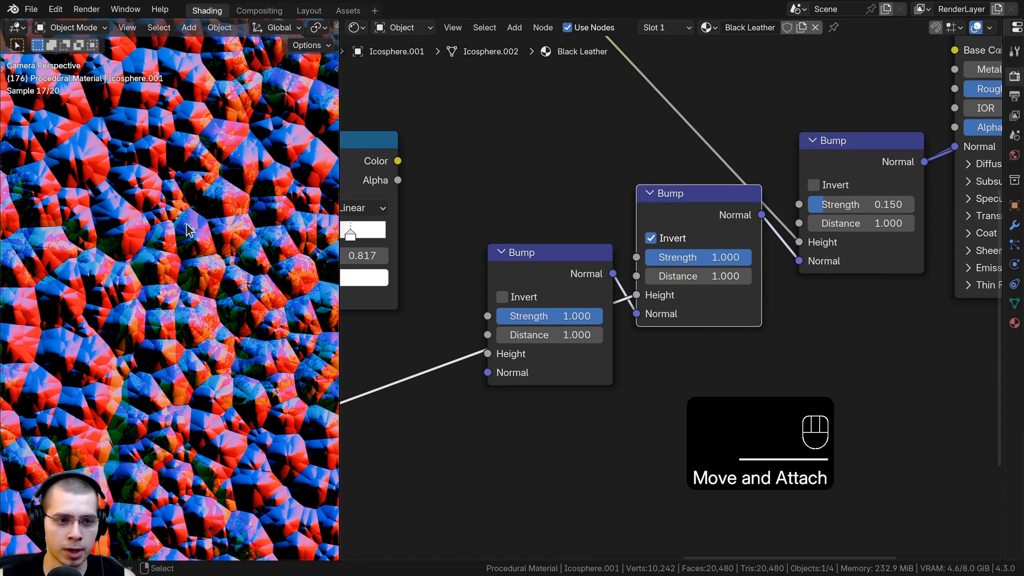
- Set the middle Bump node's Strength to 0.15 and check the softened pores on the sphere
scroll(200, 263, down, 10)
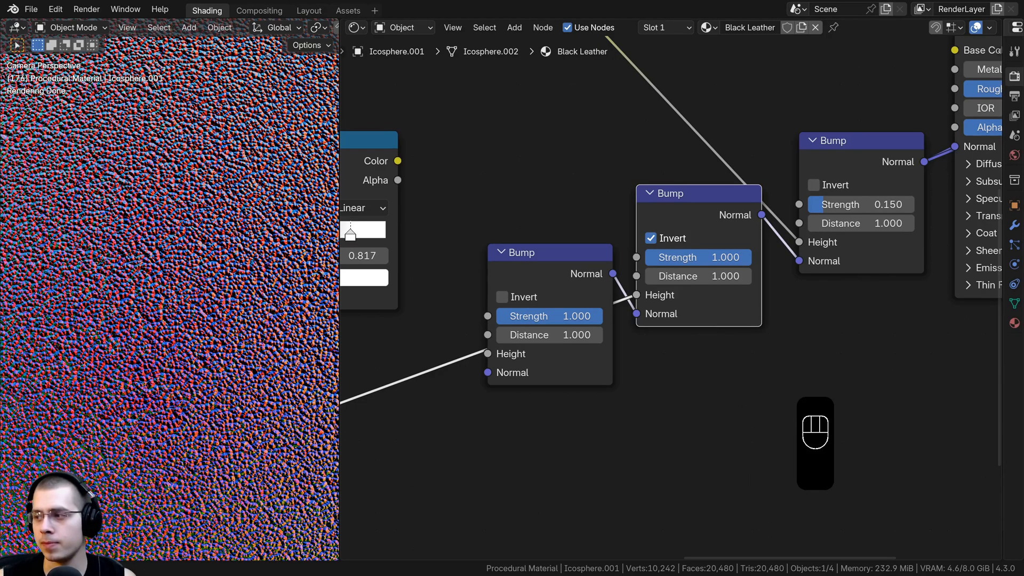
scroll(626, 363, up, 1)
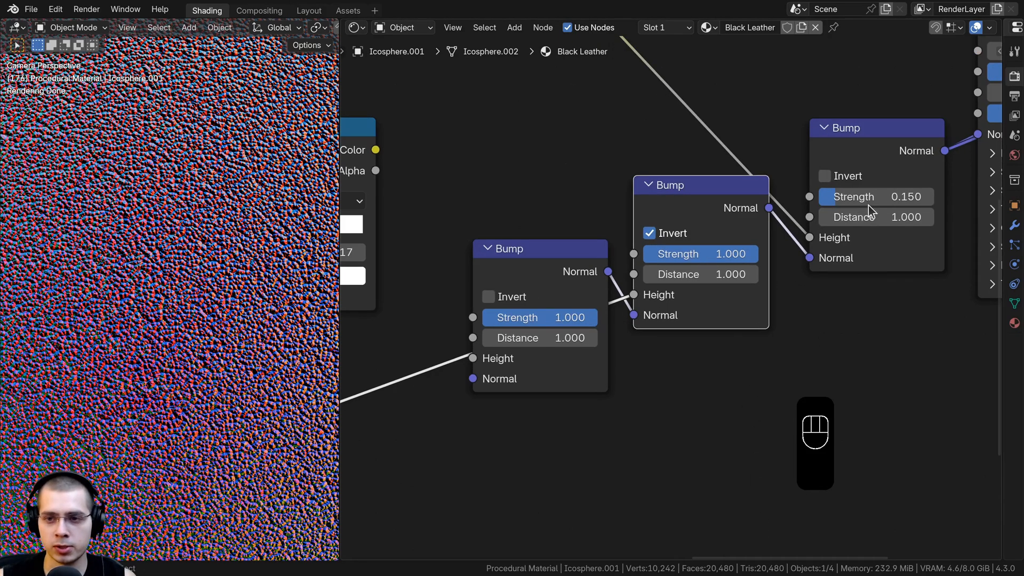
click(726, 252)
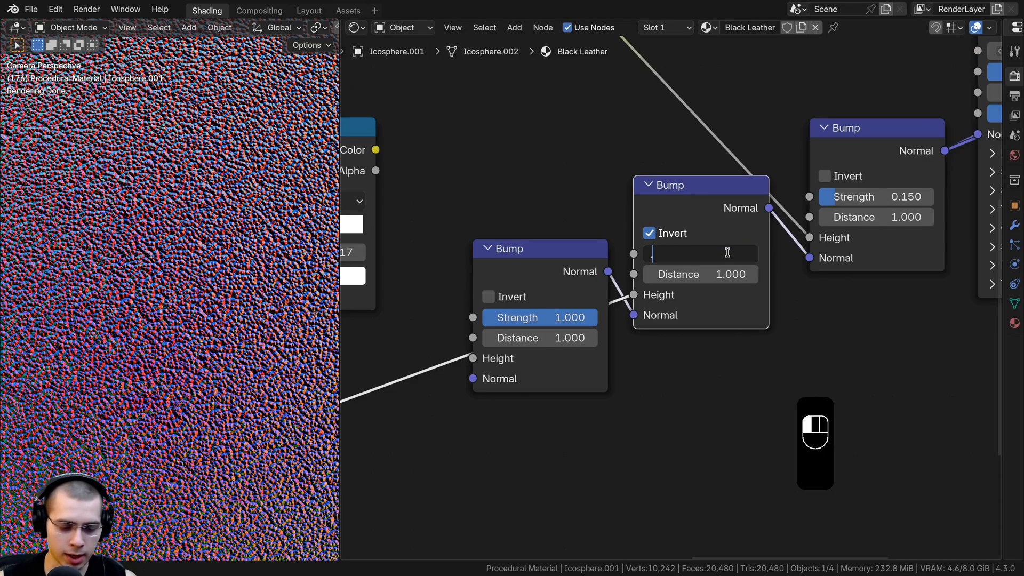
text(.15)
key(Return)
scroll(213, 278, down, 3)
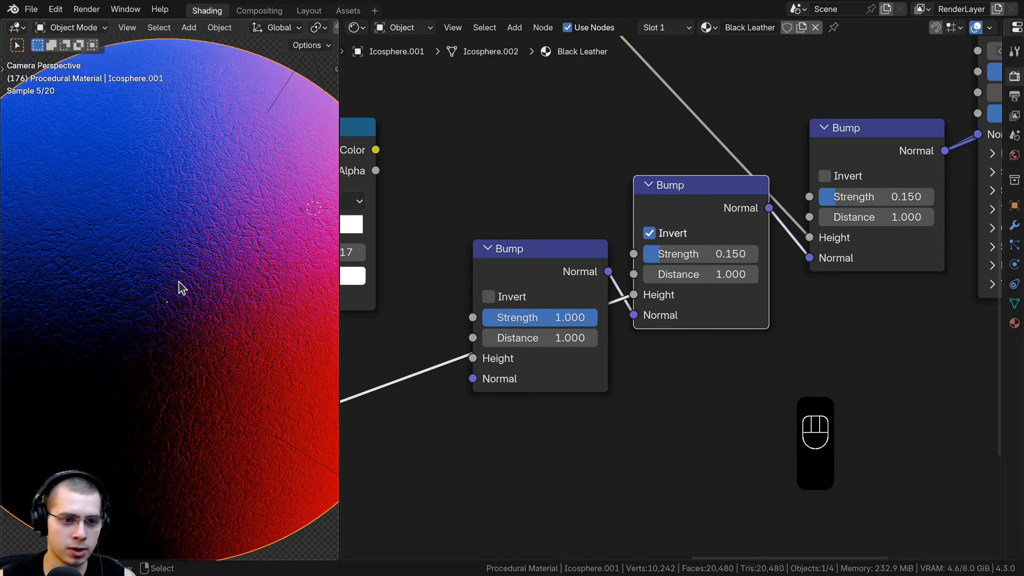
scroll(280, 235, up, 3)
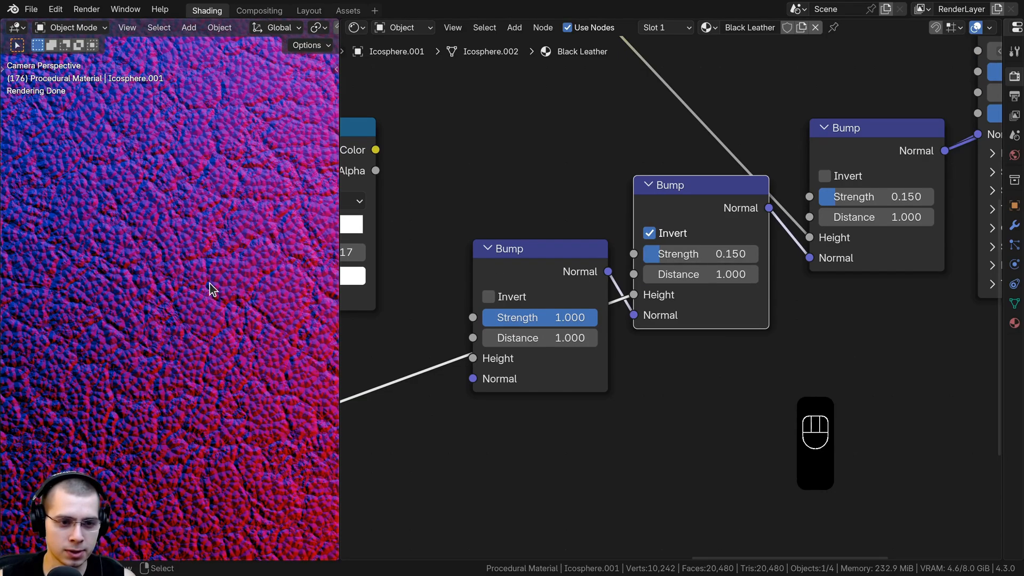
- Move the Voronoi Texture with Scale 200 slightly away from its Color Ramp to tidy that row
scroll(220, 271, down, 5)
middle_drag(512, 292, 768, 314)
scroll(672, 296, down, 4)
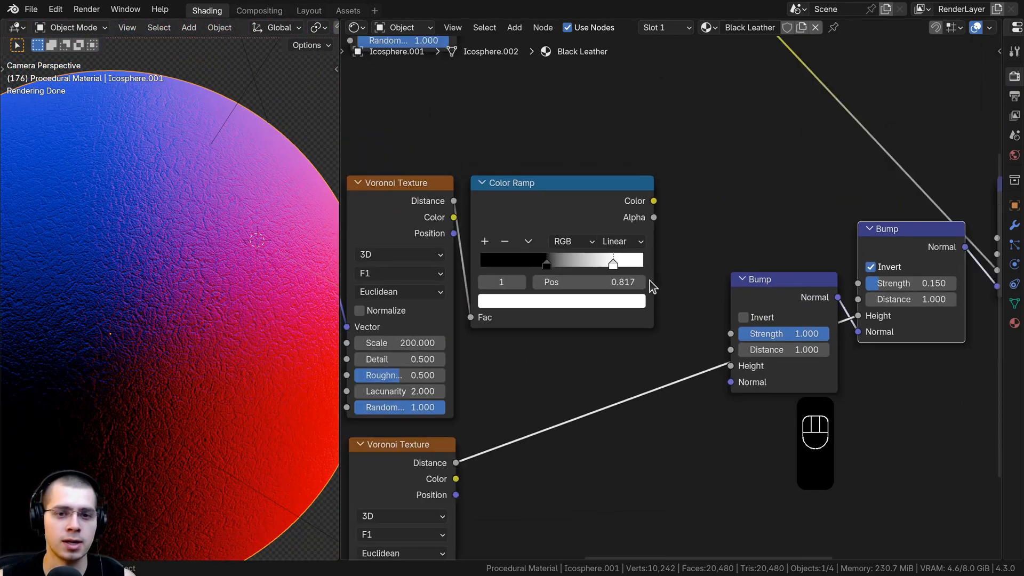
drag(567, 204, 562, 211)
drag(556, 155, 407, 318)
key(g)
click(411, 305)
key(a)
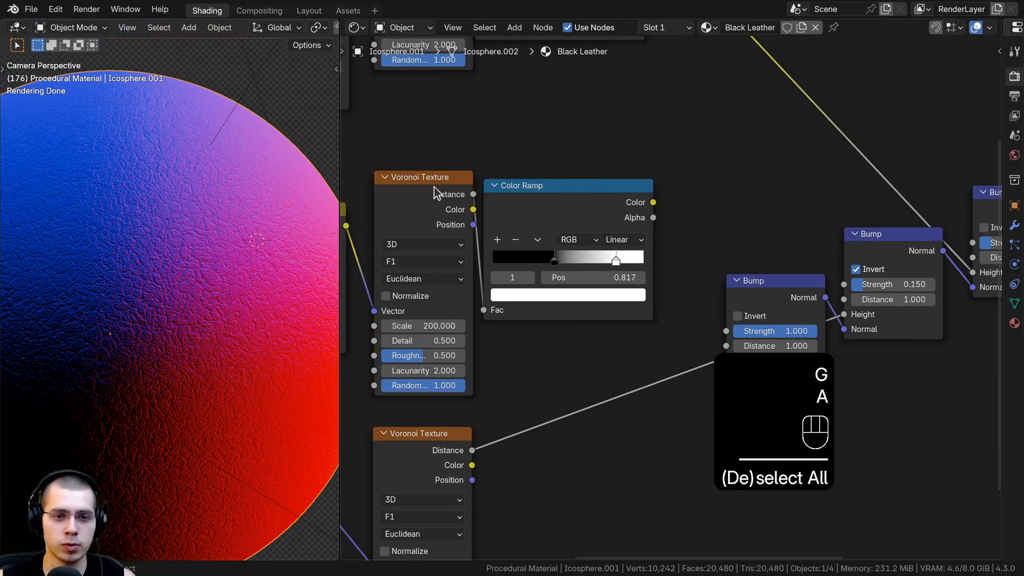
drag(397, 193, 384, 195)
click(531, 205)
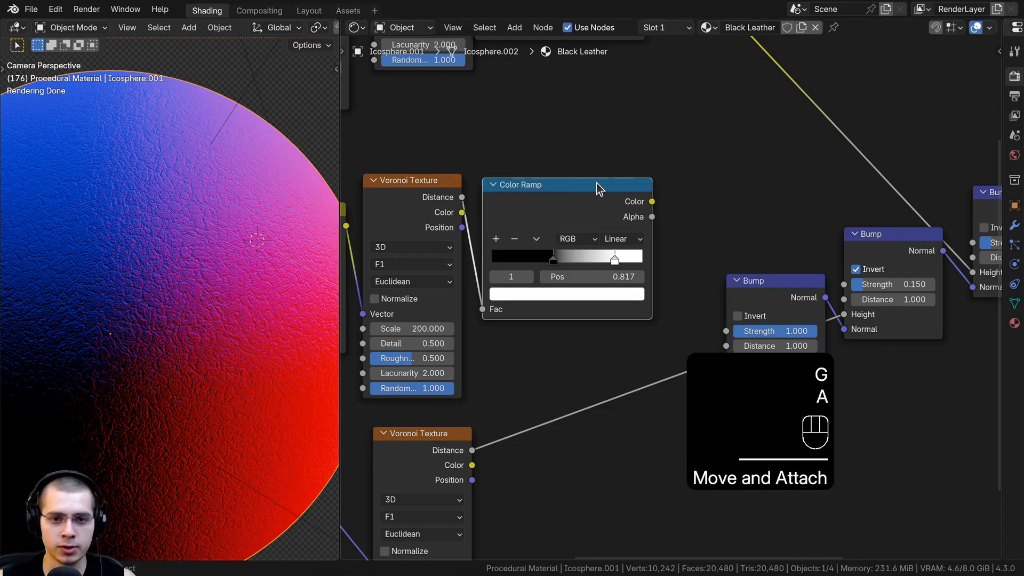
- Link the Color output of the Scale 200 Voronoi's Color Ramp to the first Bump's Height input
middle_drag(599, 187, 526, 183)
drag(615, 189, 689, 348)
drag(729, 278, 735, 275)
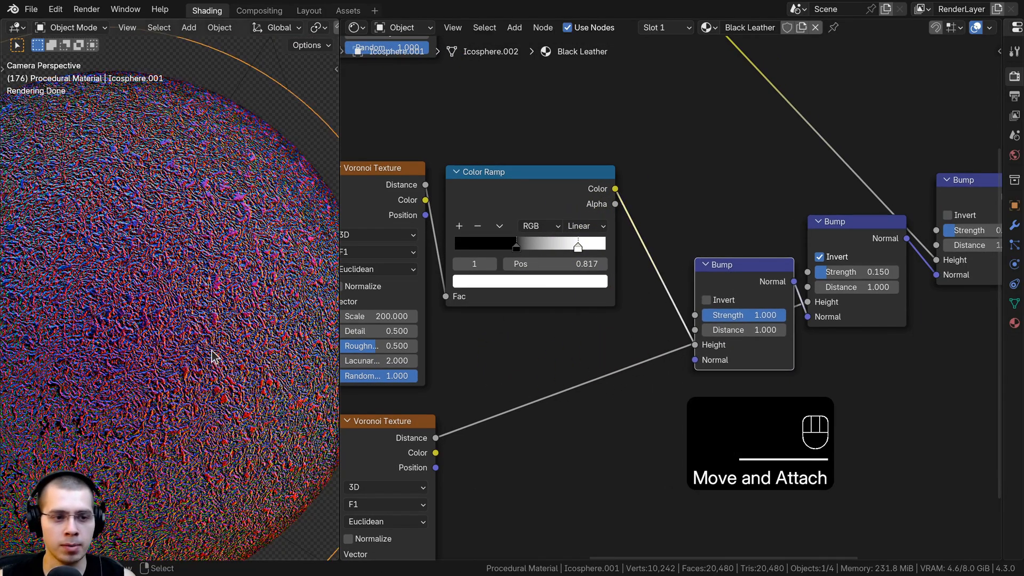
- Set the first Bump node's Strength to 0.1
middle_drag(667, 265, 618, 256)
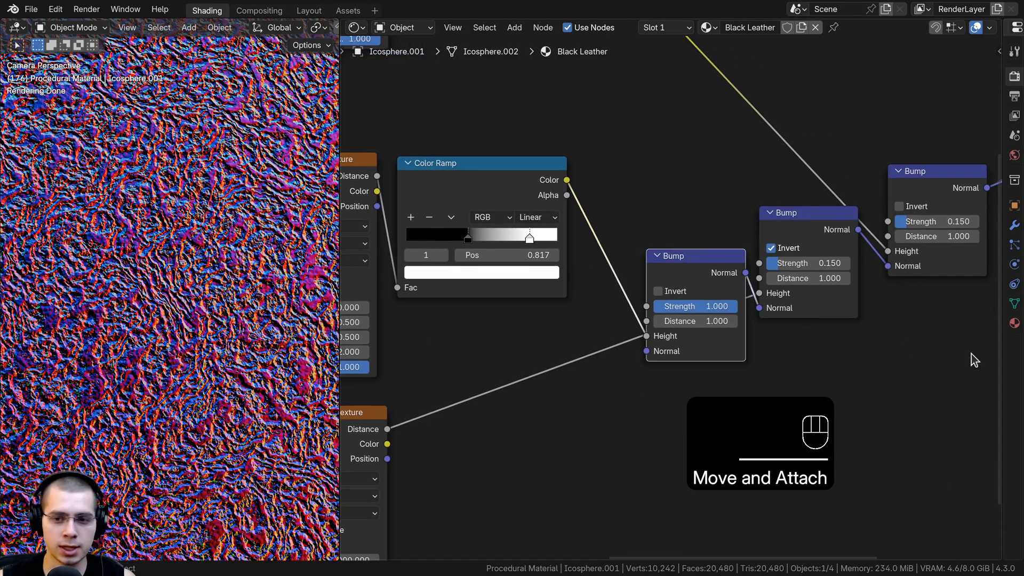
click(710, 303)
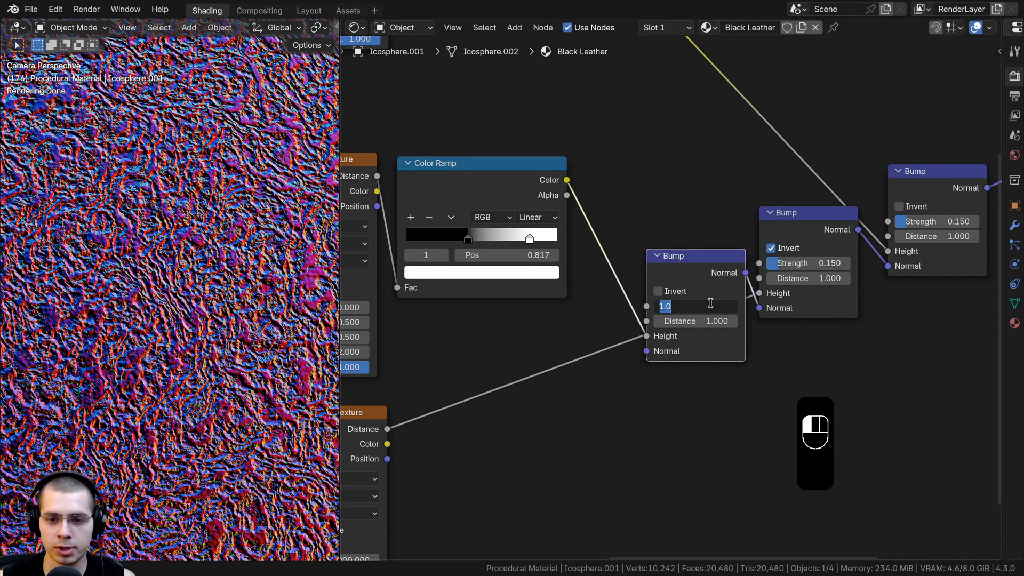
text(0.1)
key(Return)
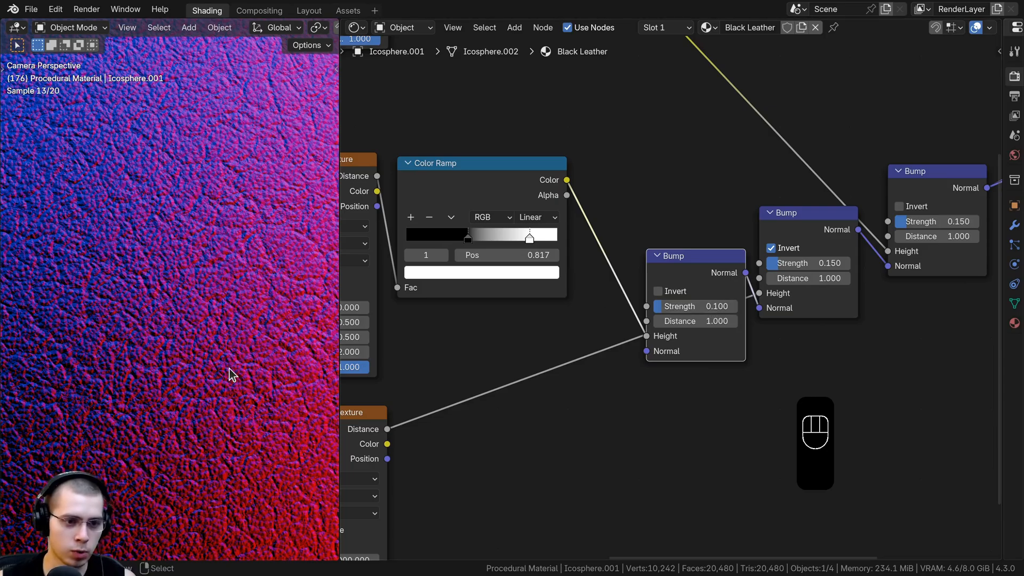
- Toggle Invert on the first Bump and raise its Strength to about 0.413 to compare the crease direction
click(659, 292)
click(659, 292)
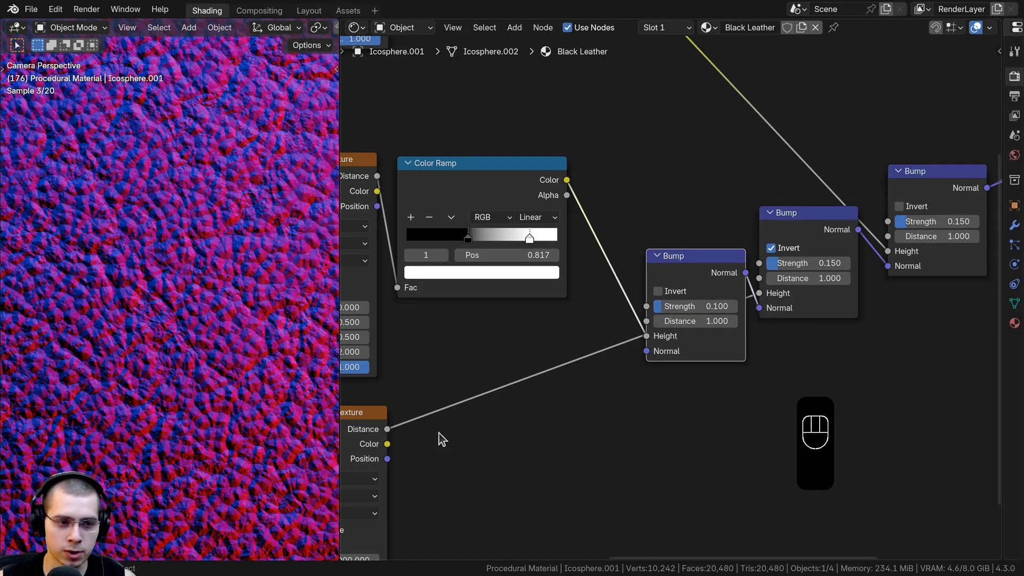
drag(688, 306, 709, 307)
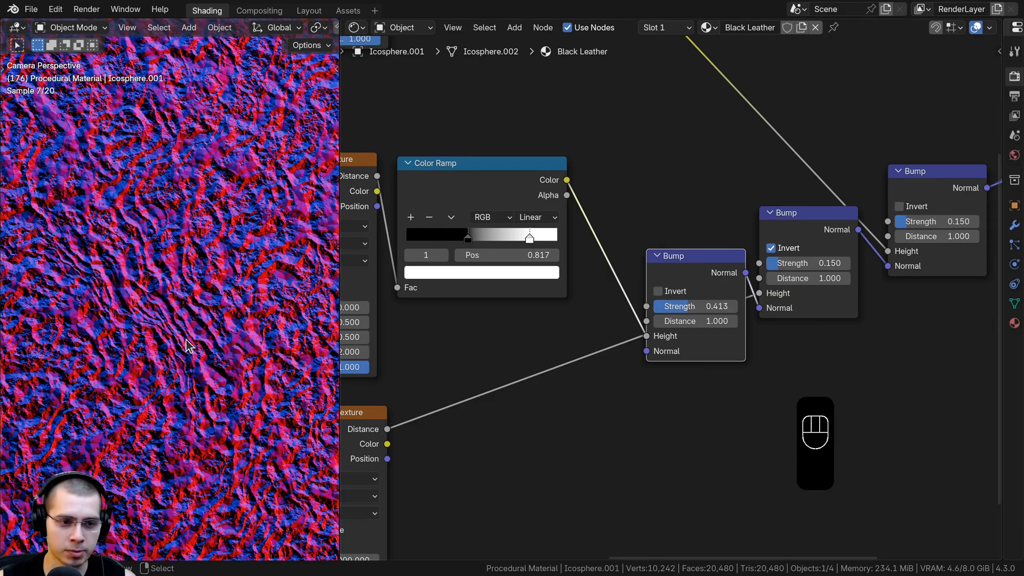
scroll(693, 293, up, 1)
- Turn on Invert for the first Bump node and set its Strength to 0.1
click(658, 292)
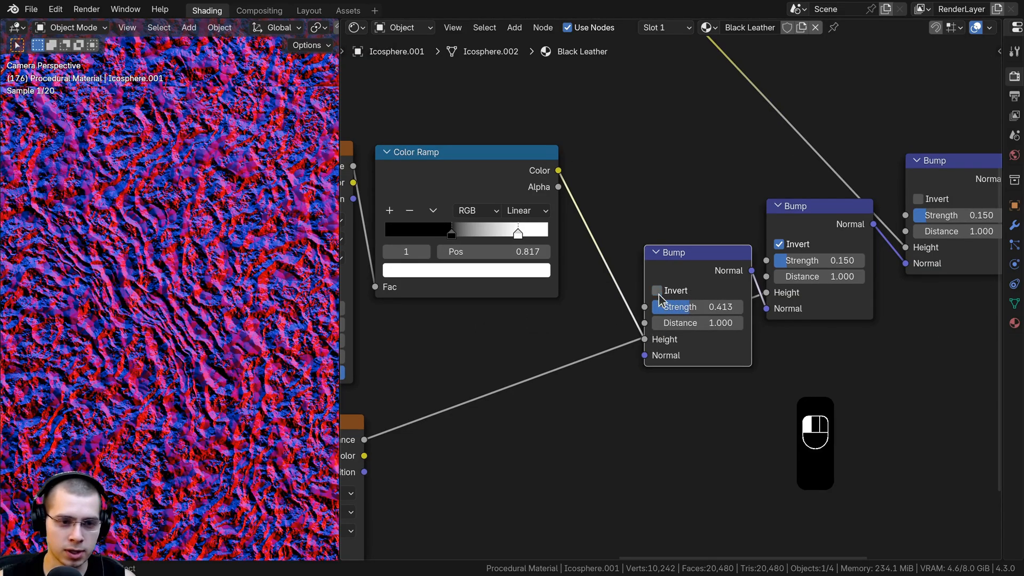
click(657, 292)
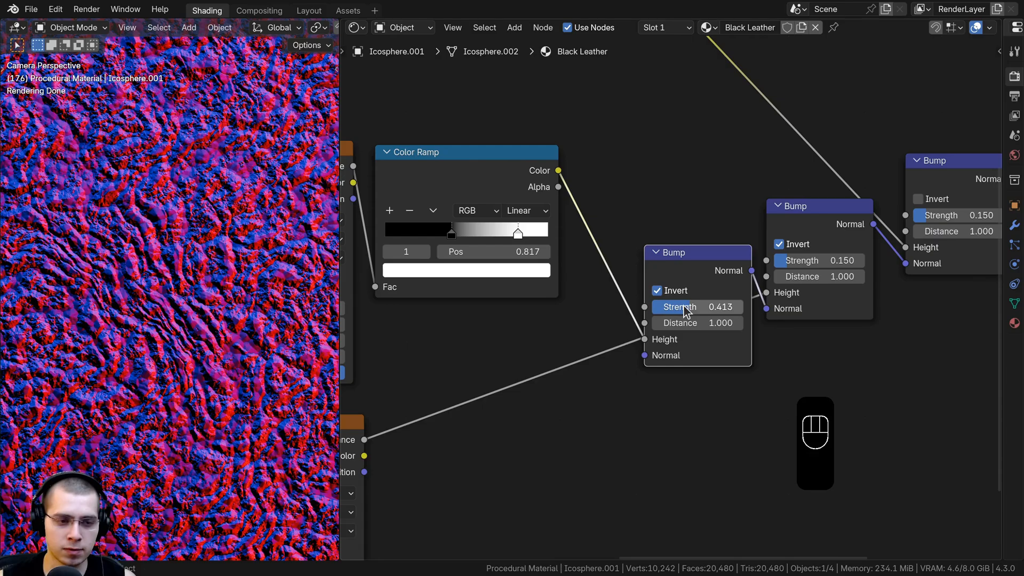
click(685, 307)
text(.1)
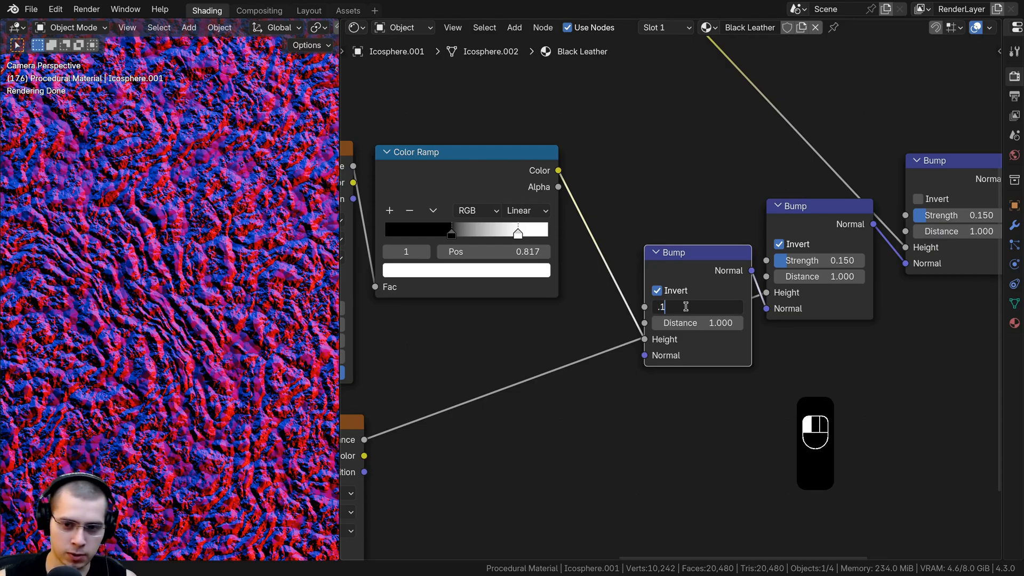
key(Return)
- Connect the Principled BSDF to the Material Output's Surface to preview the full leather shader
scroll(634, 288, down, 1)
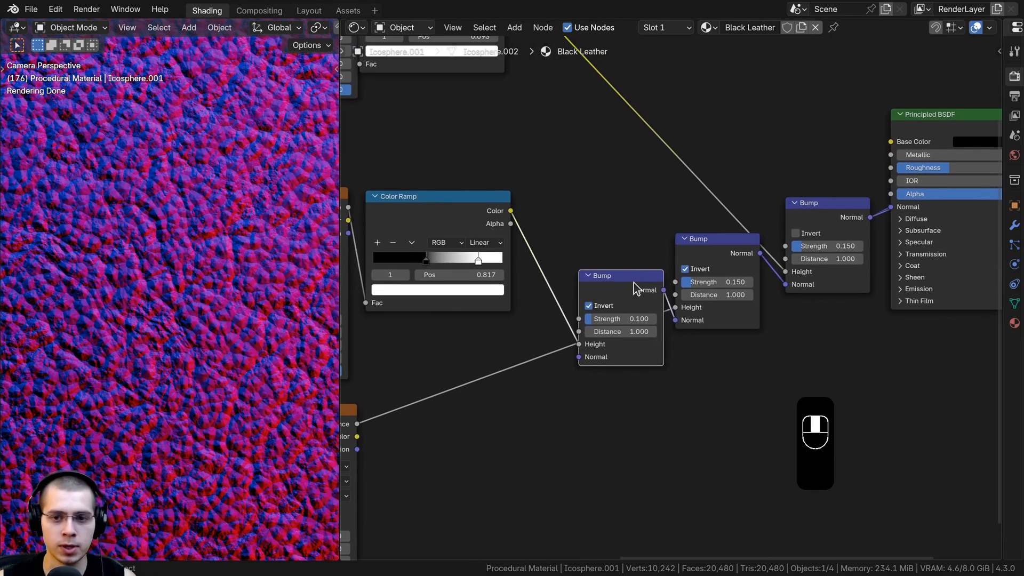
click(635, 288)
scroll(308, 293, down, 3)
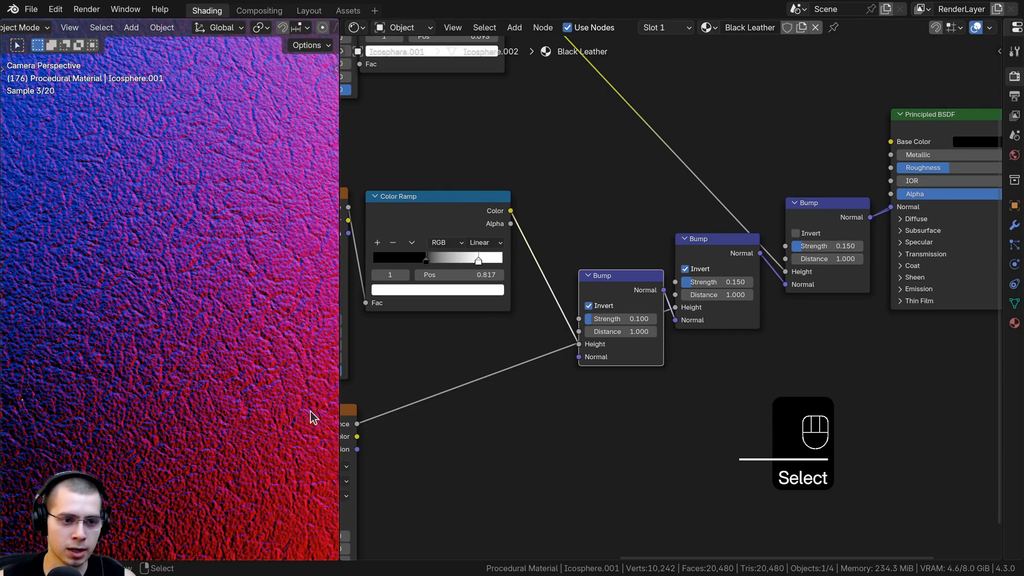
scroll(693, 246, down, 2)
scroll(712, 242, up, 2)
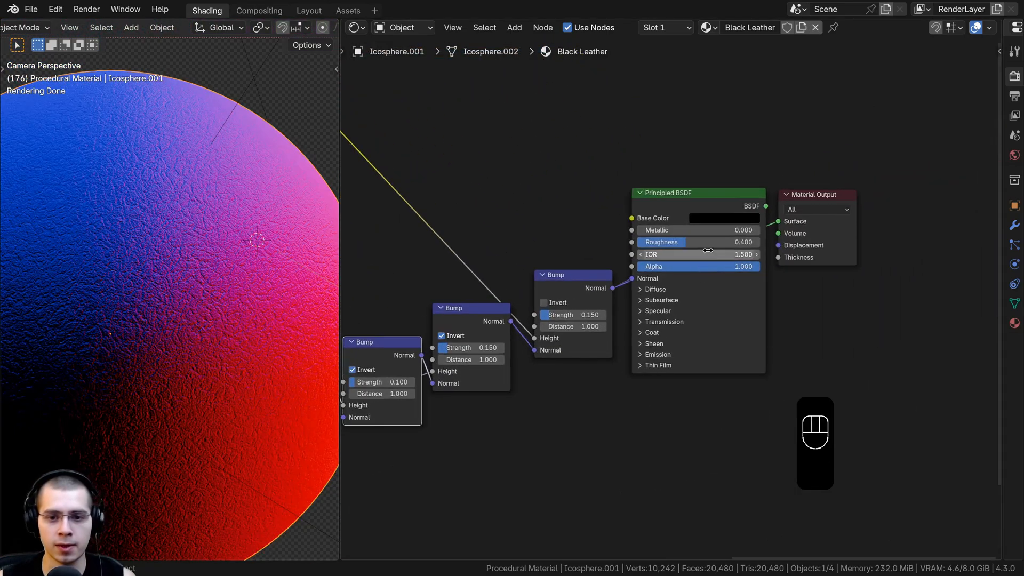
ctrl+shift+click(719, 207)
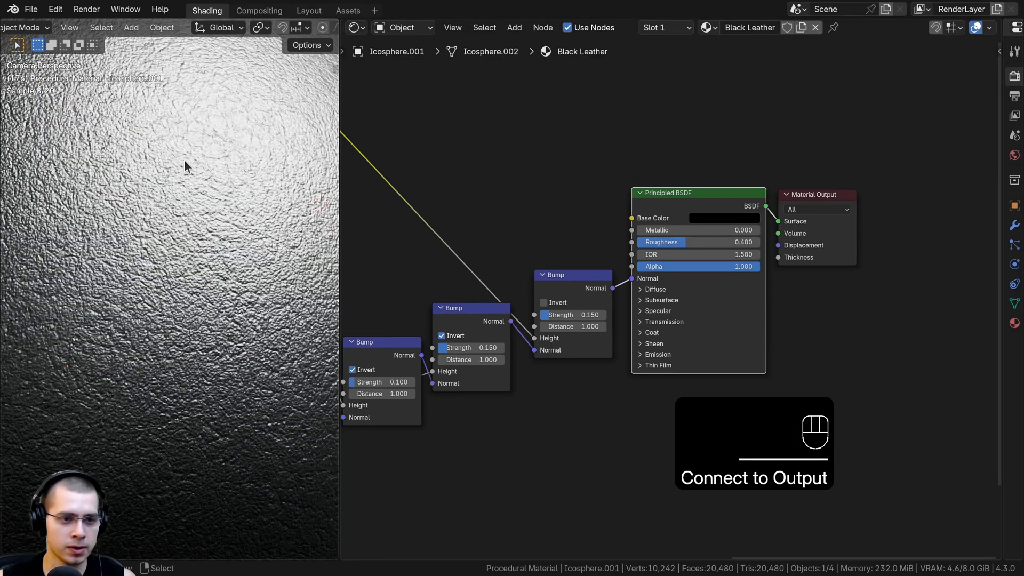
- Examine the leather creases and pores on the shaded sphere, both close up and from a distance
shift+middle_drag(185, 173, 165, 310)
scroll(204, 368, up, 4)
scroll(195, 298, up, 3)
scroll(165, 311, up, 5)
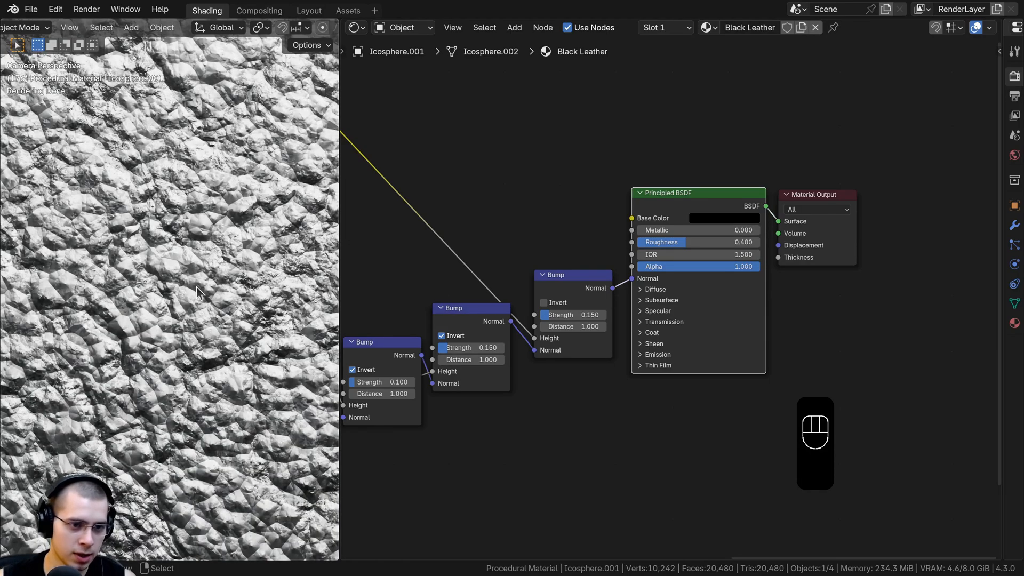
scroll(216, 389, down, 5)
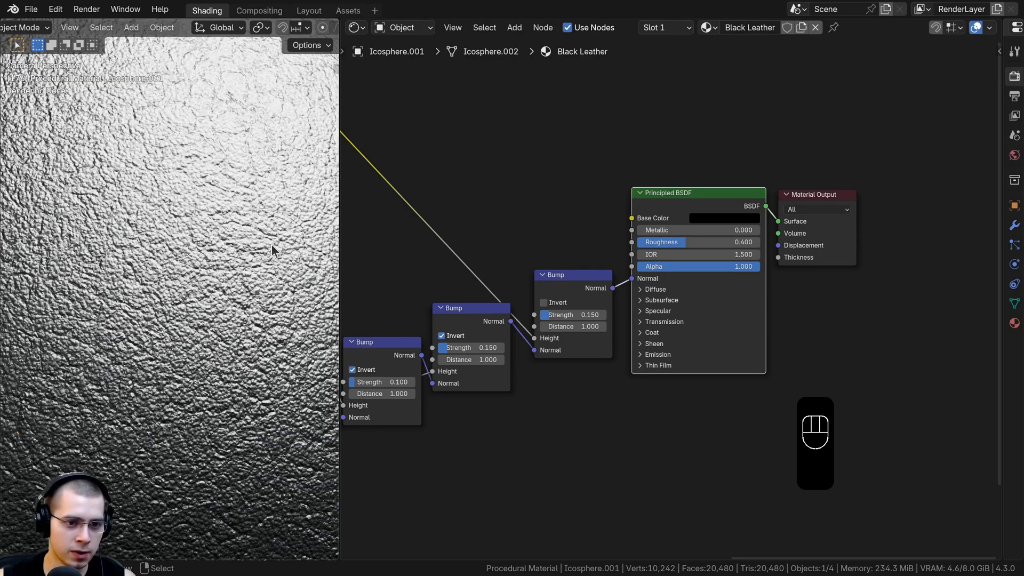
scroll(213, 222, down, 2)
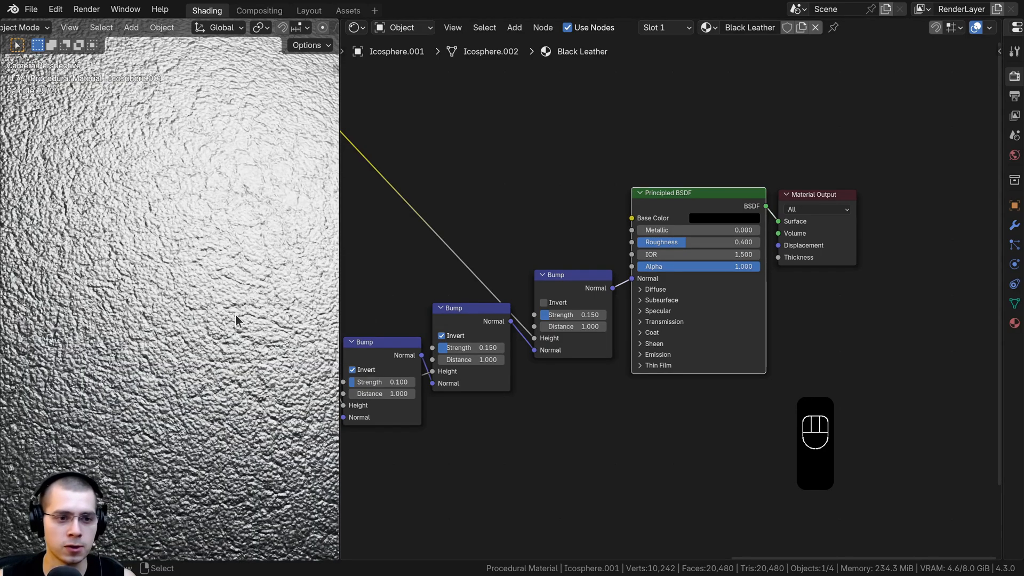
scroll(235, 314, down, 6)
scroll(779, 287, down, 5)
- Shift the Principled BSDF and Material Output nodes together beside the last Bump node, then deselect everything
drag(701, 149, 784, 281)
key(g)
click(777, 282)
key(a)
scroll(671, 299, down, 8)
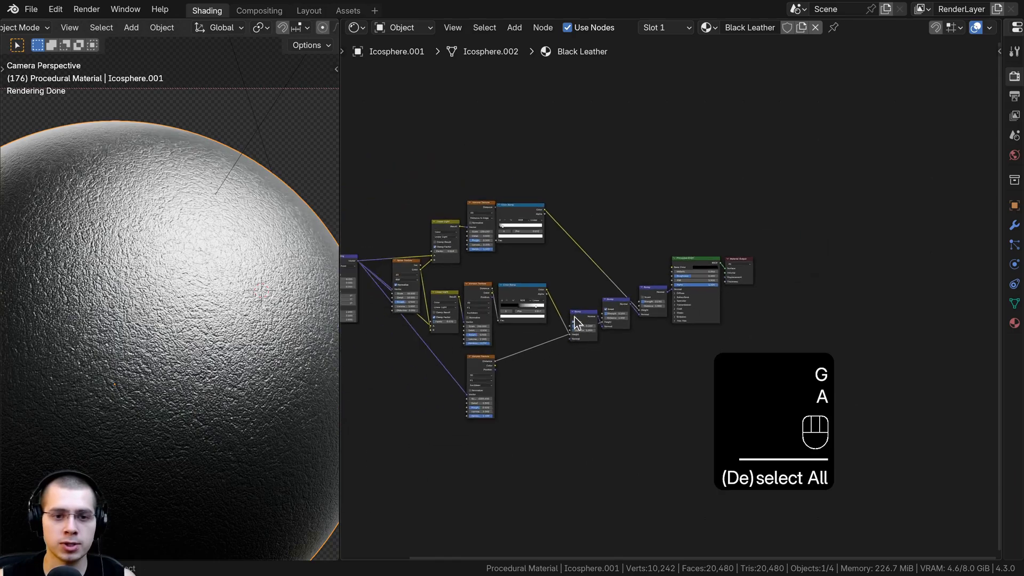
- Combine all nodes except the Material Output into a node group and return to the main material tree
key(Home)
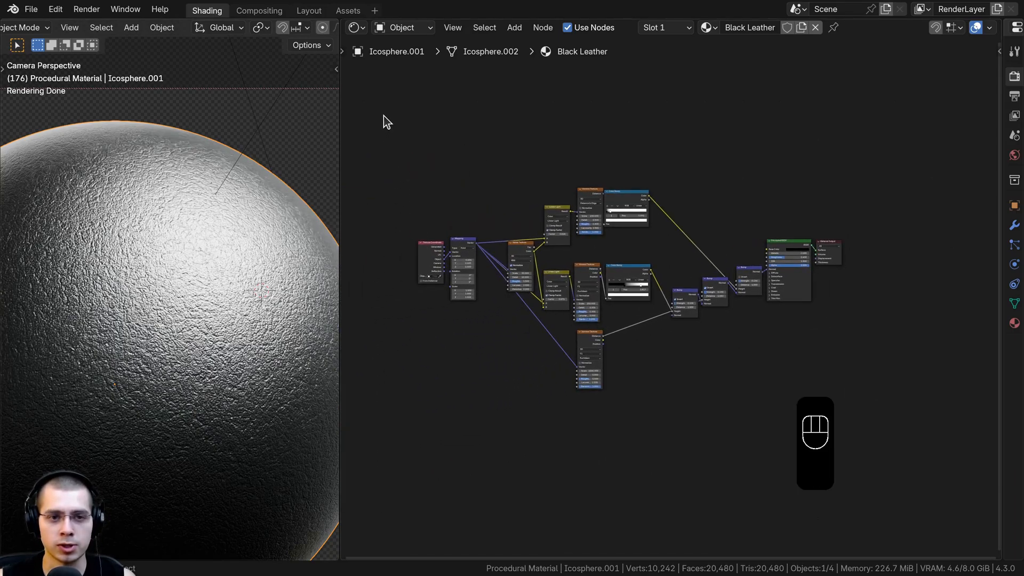
drag(383, 115, 798, 421)
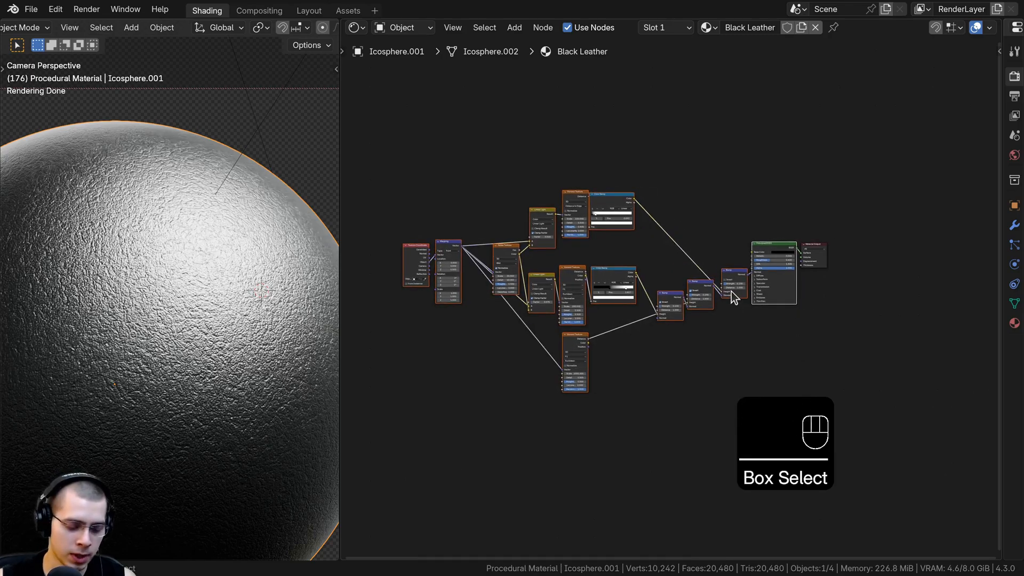
key(ctrl+g)
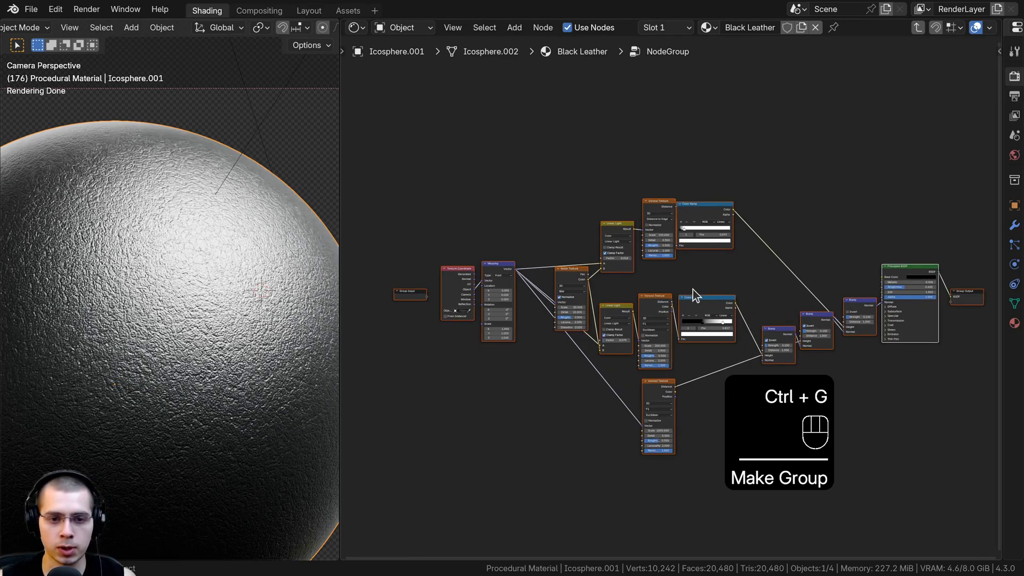
key(Tab)
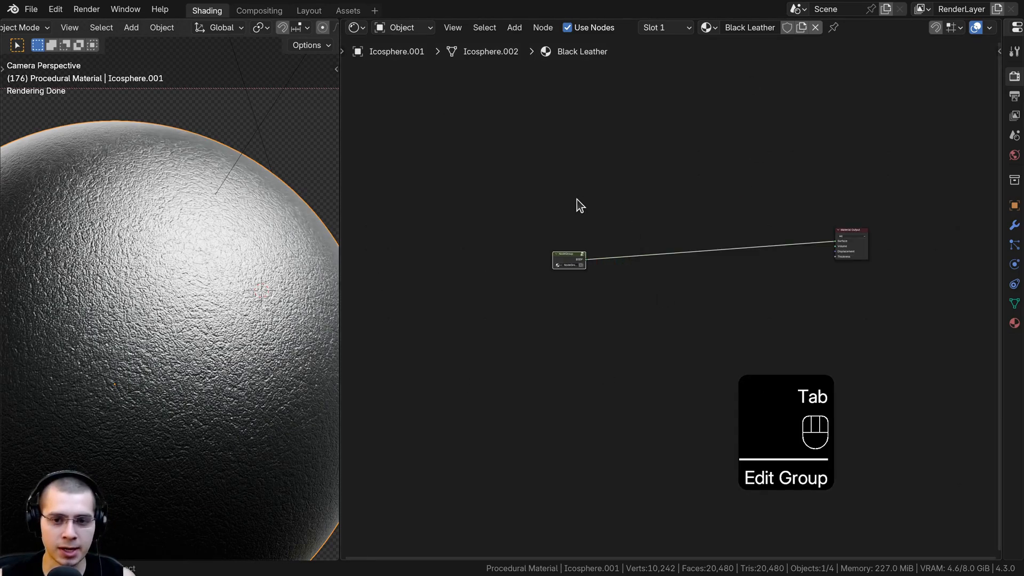
- Place the new group node beside the Material Output and widen it so its name fits
key(g)
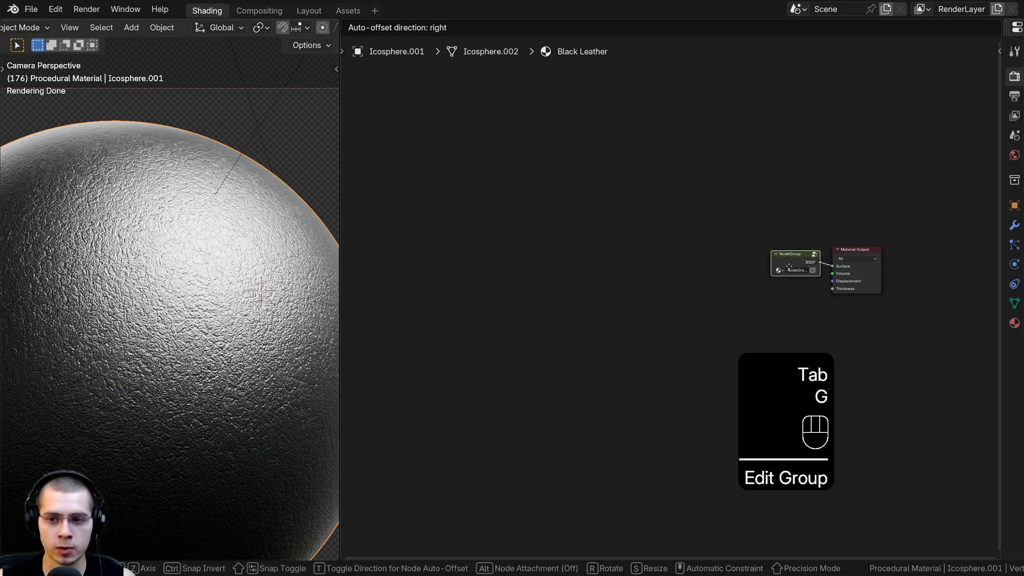
click(791, 271)
scroll(641, 295, up, 4)
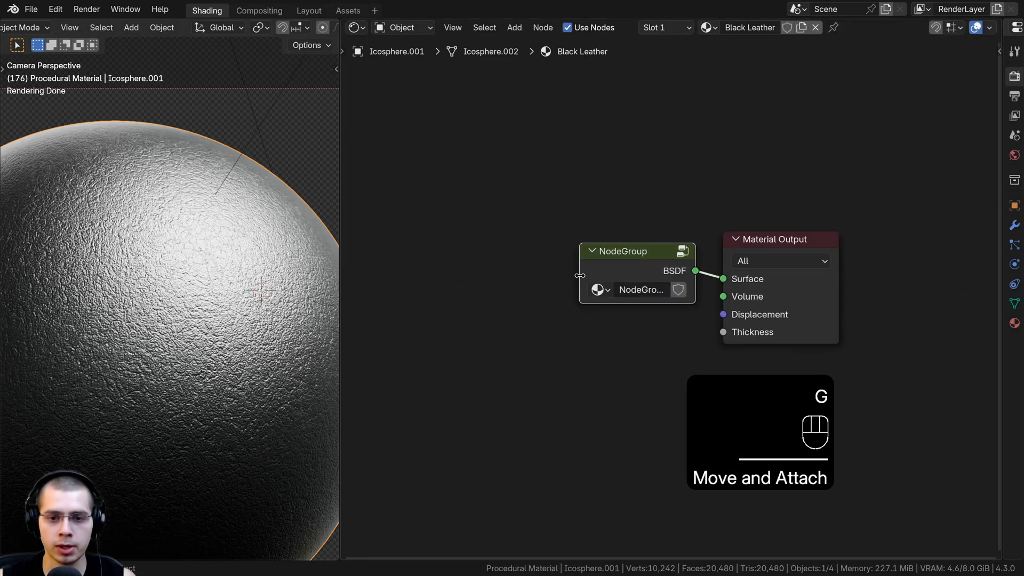
drag(580, 275, 489, 272)
middle_drag(558, 270, 574, 268)
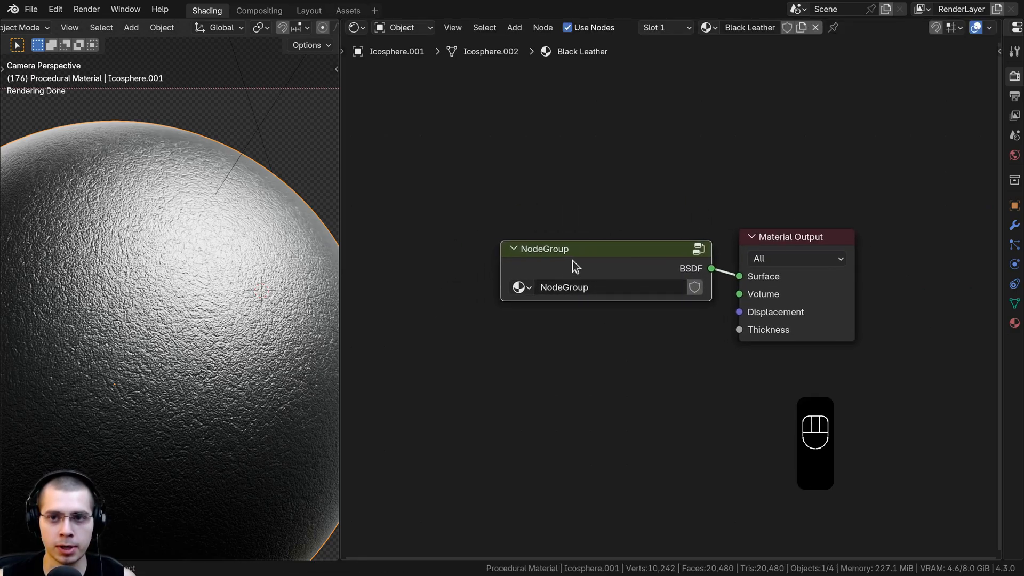
- Rename the node group to Black Leather by copying the material's name
click(745, 27)
key(ctrl+c)
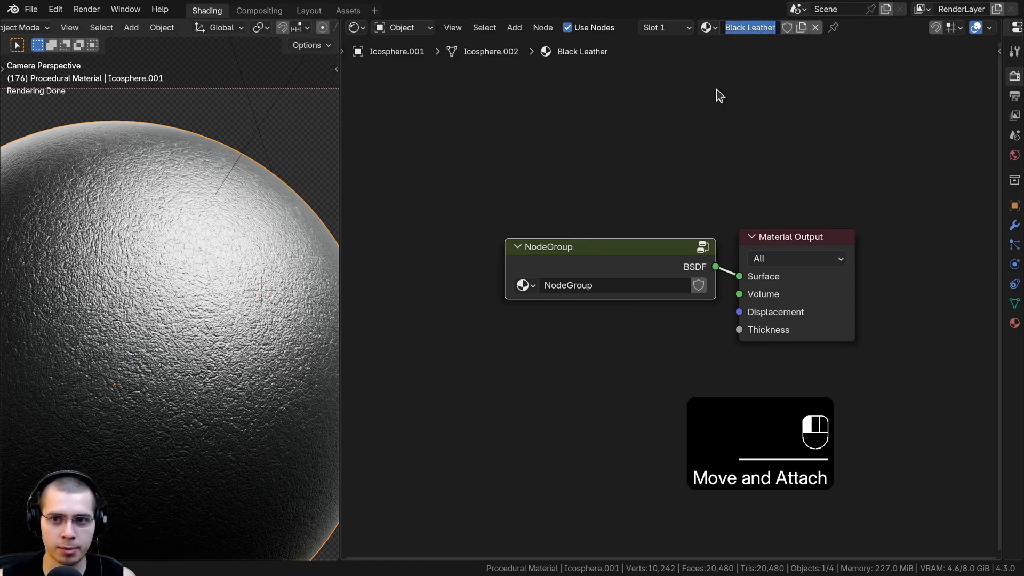
click(594, 288)
click(580, 283)
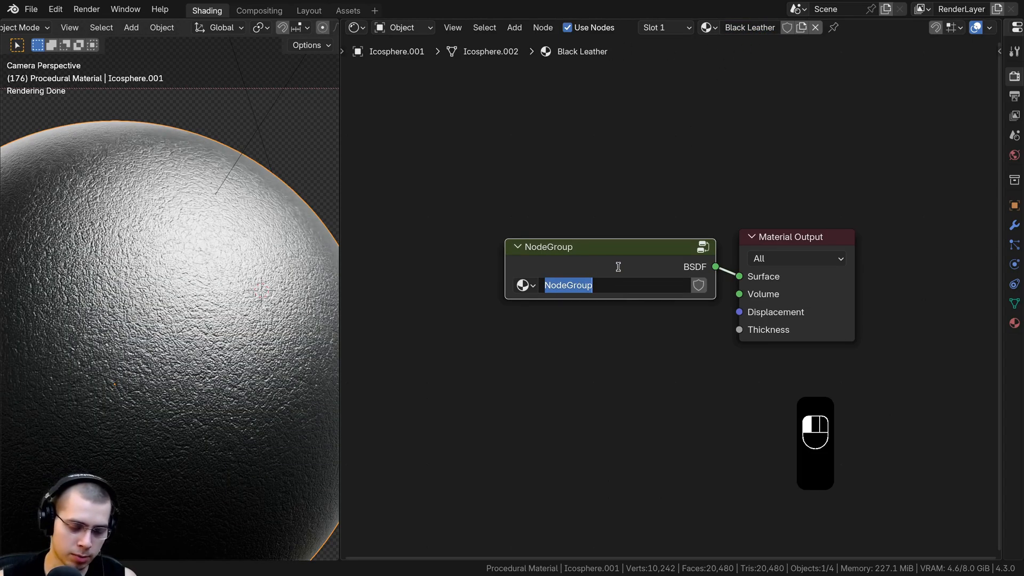
key(ctrl+v)
key(Return)
- Move the Black Leather group node closer to the Material Output and narrow it slightly
scroll(540, 288, up, 3)
key(a)
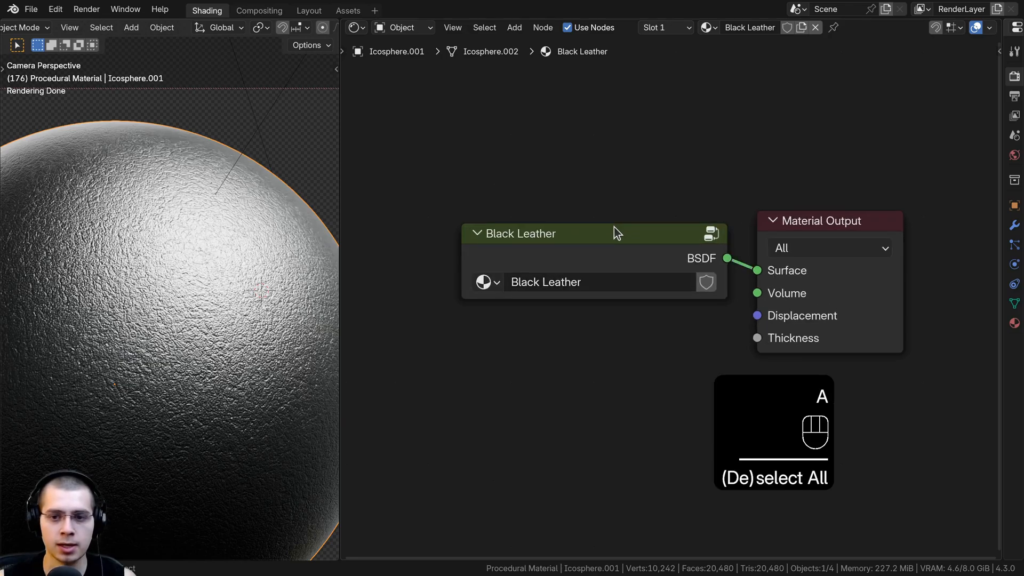
drag(613, 227, 625, 219)
drag(477, 258, 503, 258)
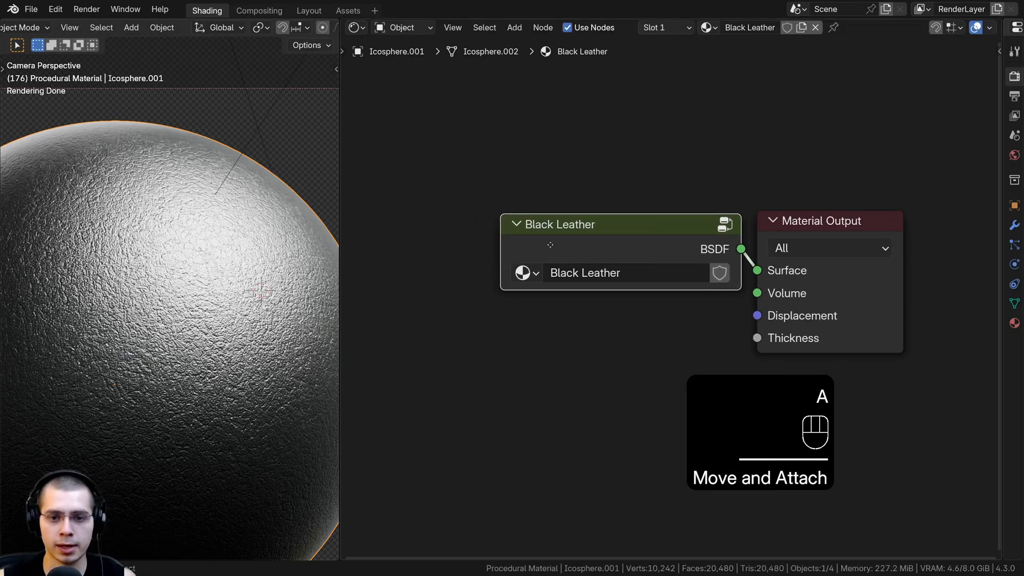
scroll(651, 251, down, 1)
middle_drag(648, 252, 657, 251)
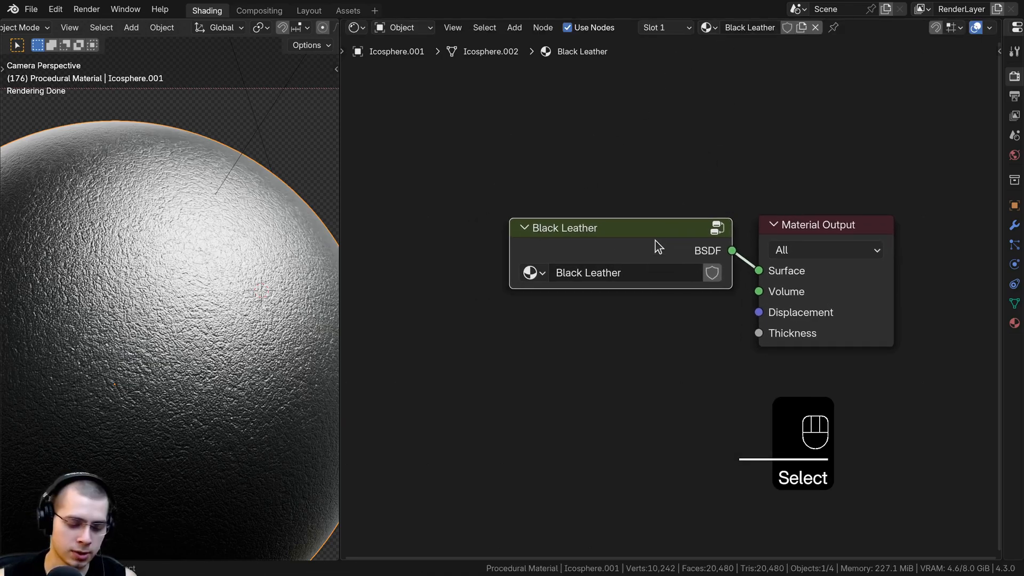
- Enter the Black Leather group and rename its BSDF output socket to Shader
key(Tab)
scroll(661, 193, down, 5)
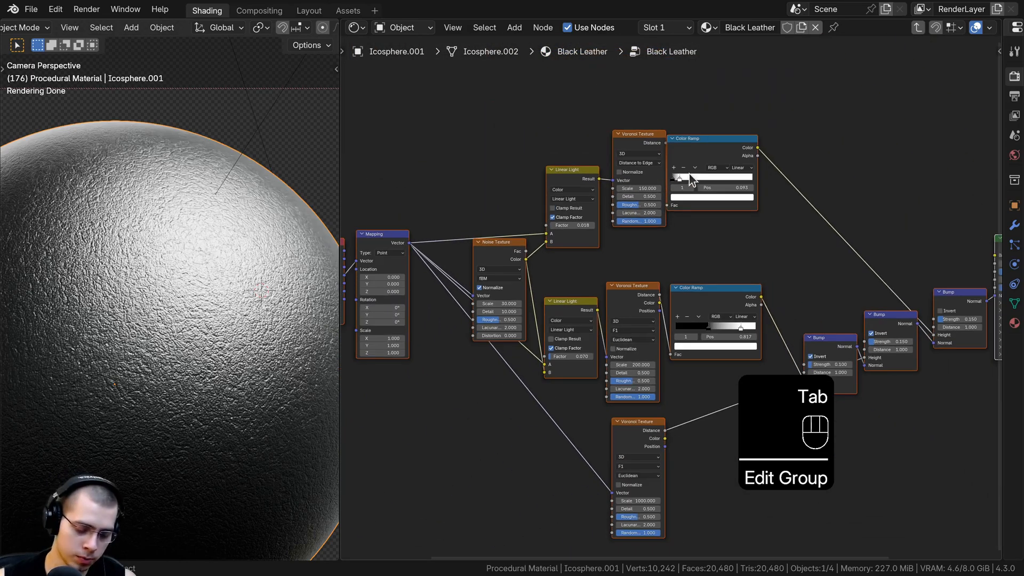
key(n)
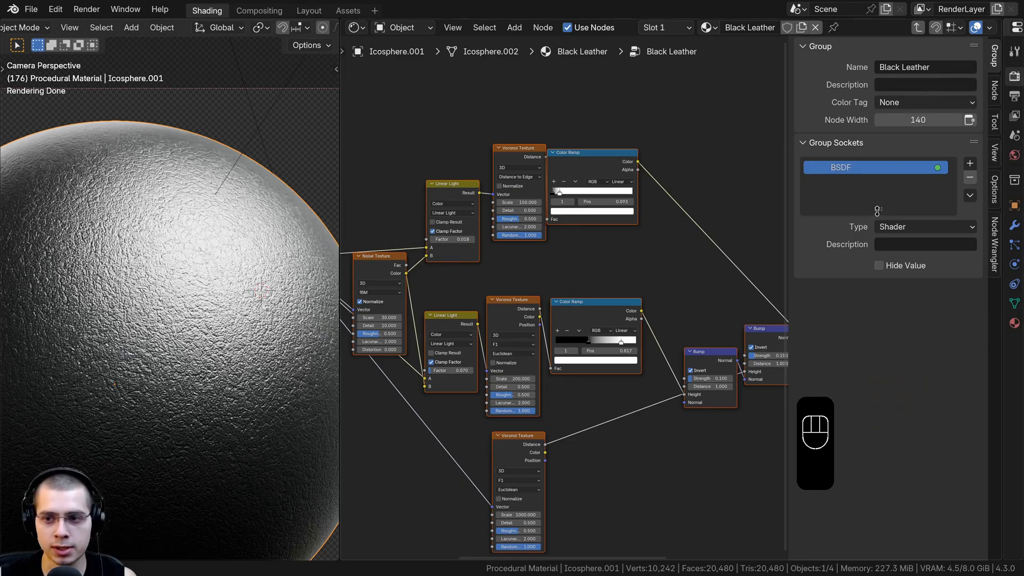
drag(877, 210, 878, 300)
scroll(564, 285, down, 2)
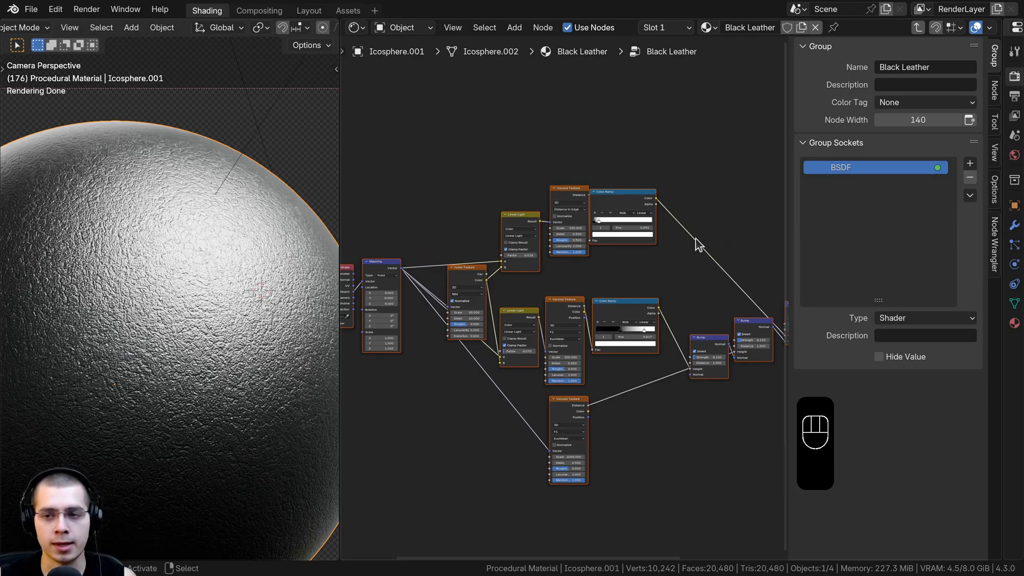
double_click(841, 169)
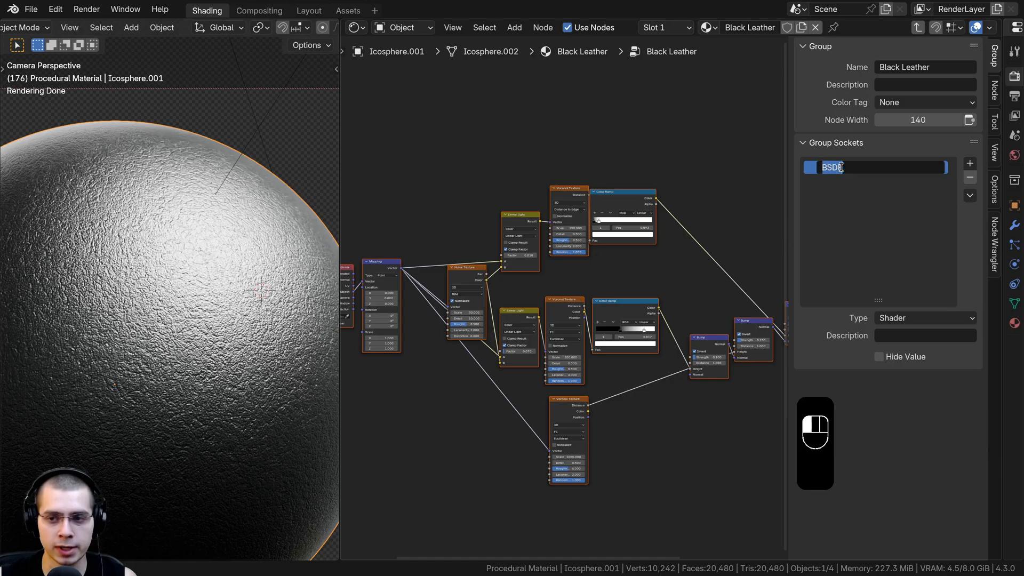
text(Shader)
click(810, 277)
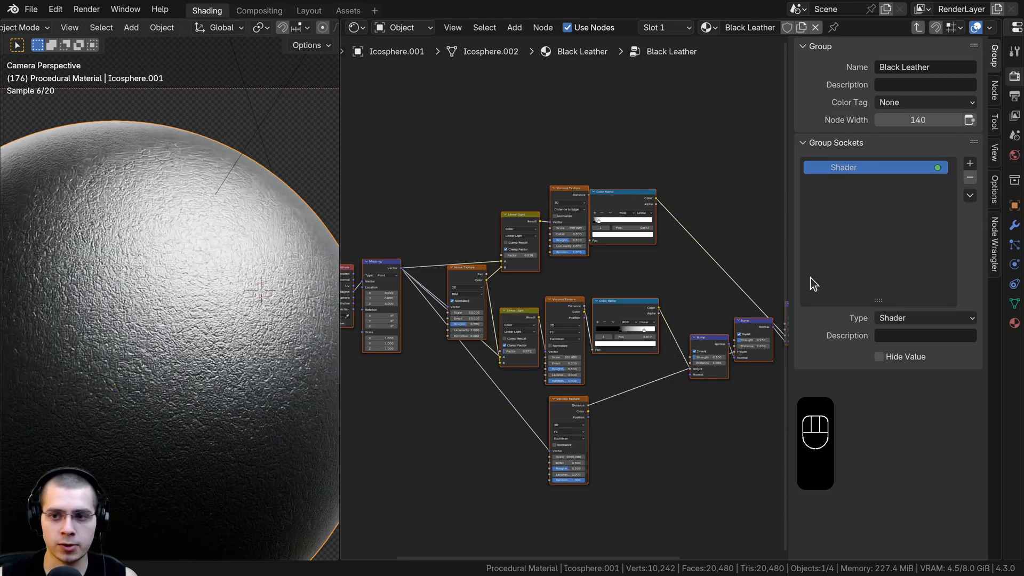
- Move the Group Input node slightly higher beside the Texture Coordinate node inside the group
middle_drag(490, 302, 504, 302)
middle_drag(379, 297, 584, 290)
scroll(516, 293, up, 6)
click(509, 289)
key(g)
right_click(479, 283)
scroll(498, 295, up, 1)
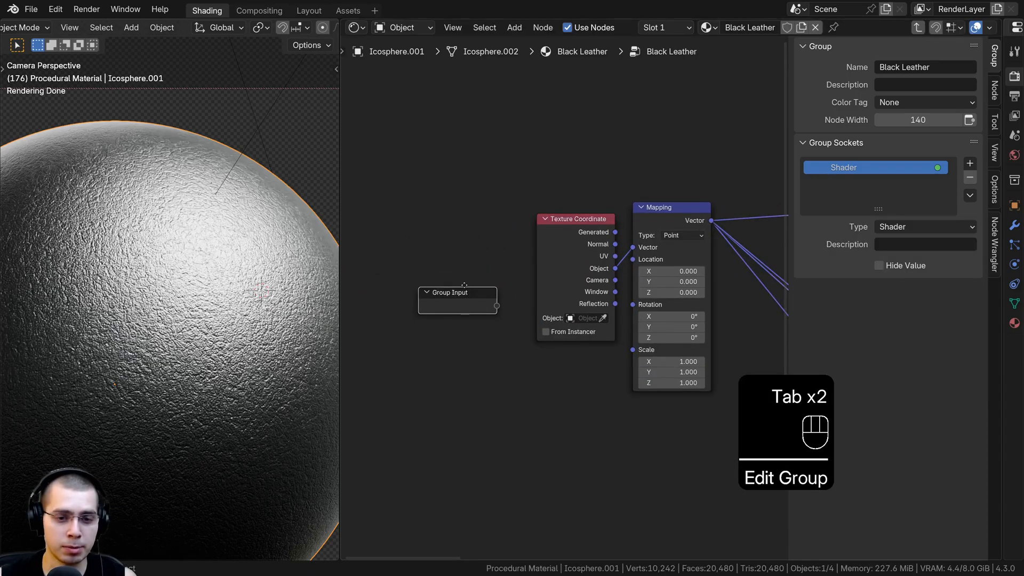
drag(468, 292, 471, 275)
- Check the group node from outside, then move the Mapping node slightly away from Texture Coordinate inside the group
key(Tab)
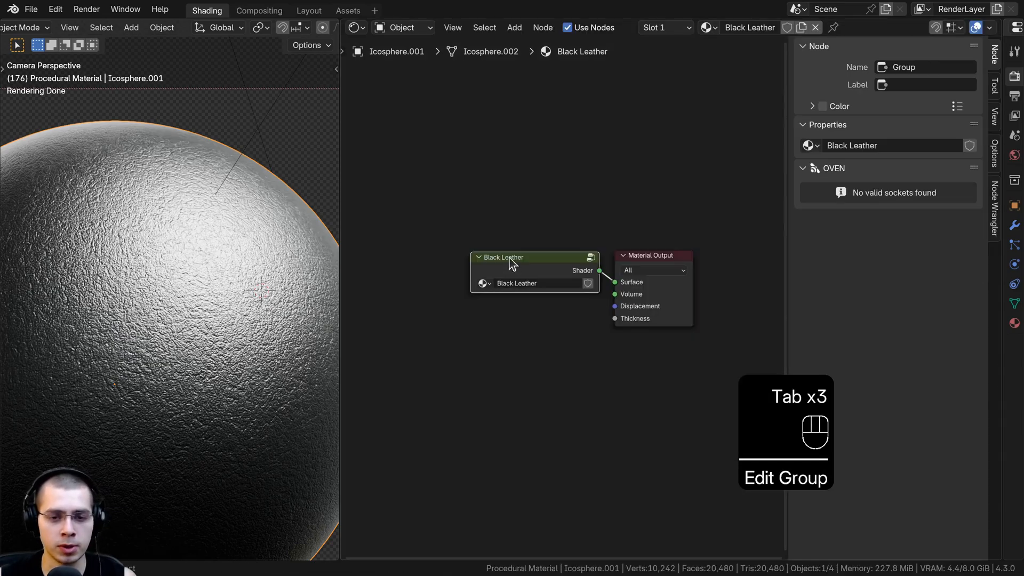
key(Tab)
middle_drag(528, 384, 487, 370)
drag(619, 205, 646, 193)
scroll(581, 166, down, 5)
middle_drag(572, 155, 410, 206)
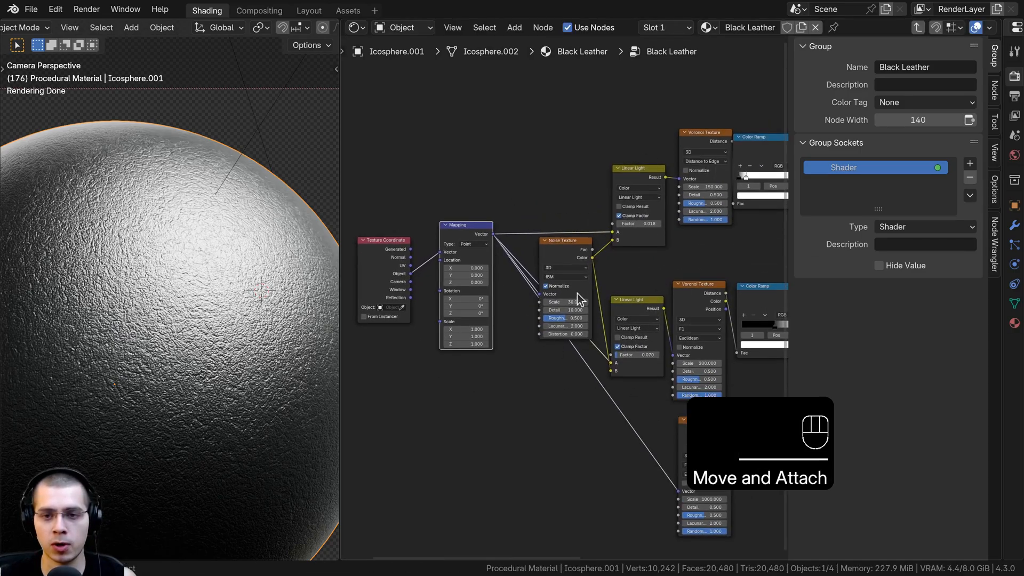
- Expose the Mapping node's Scale through the Group Input node, placed lower near that socket, and check it on the group node
scroll(635, 311, up, 4)
scroll(669, 326, down, 1)
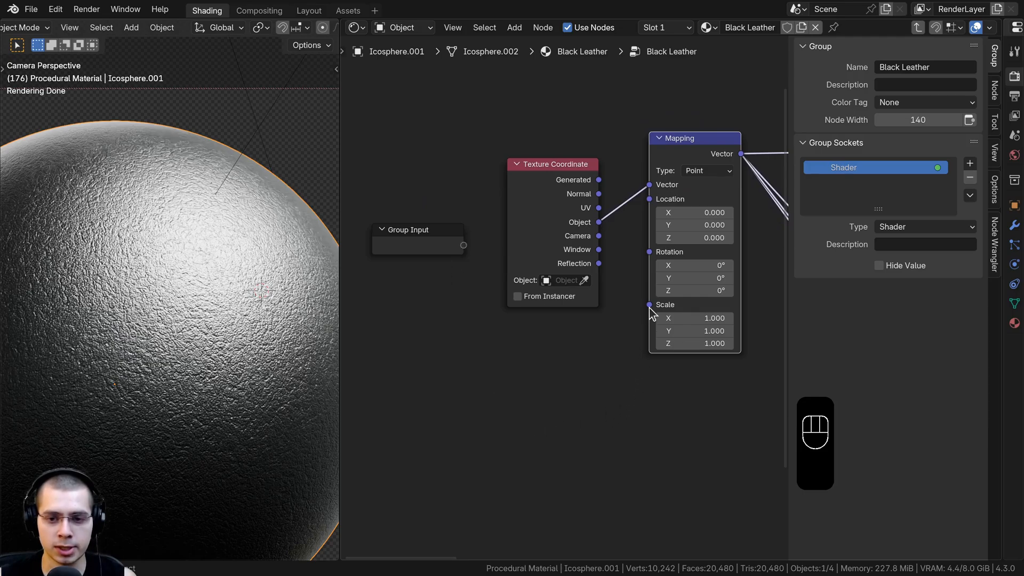
drag(650, 304, 450, 309)
click(845, 185)
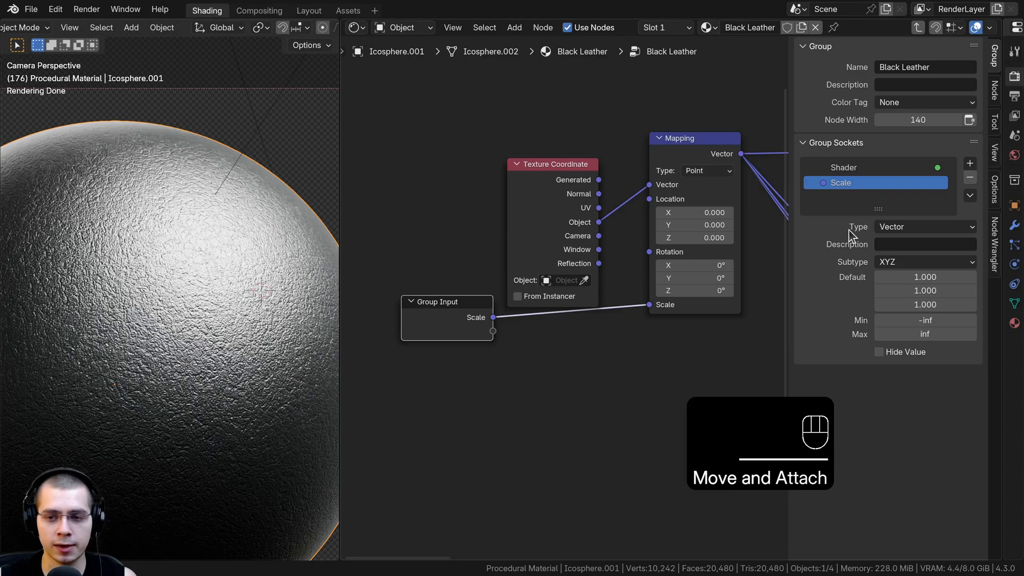
key(Tab)
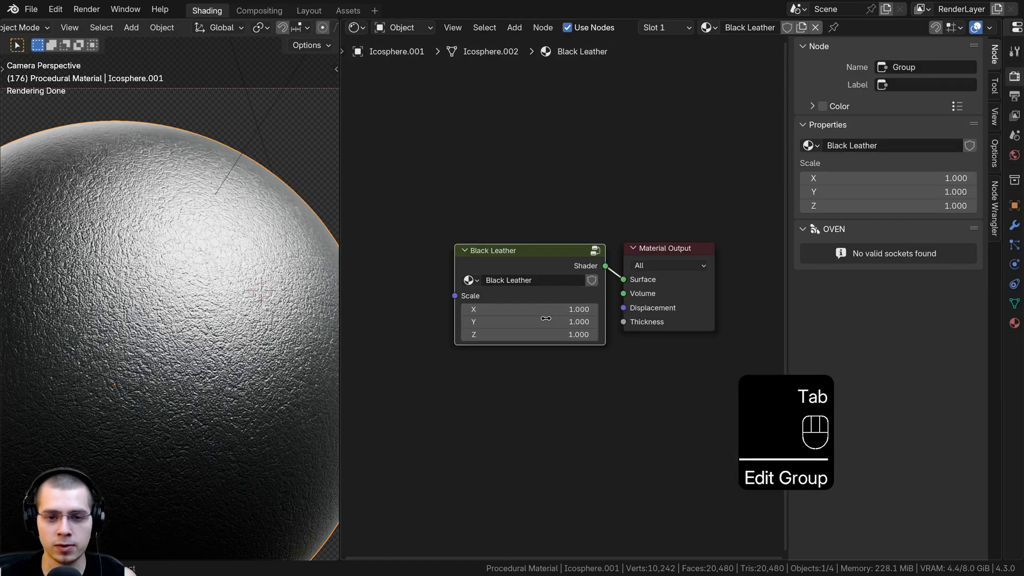
key(Tab)
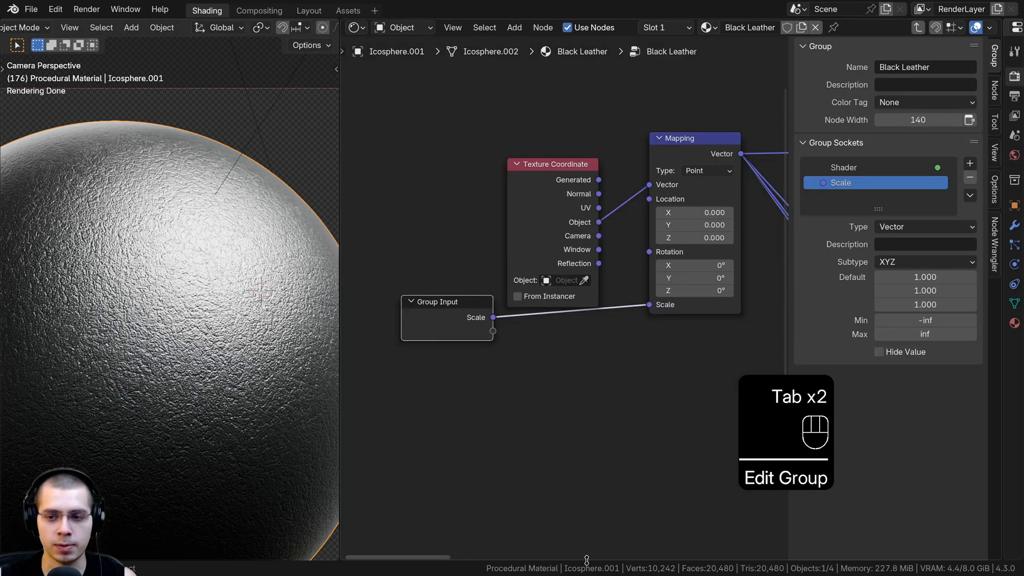
- Change the group's Scale input socket type to Float and set its default to 1.000
click(928, 227)
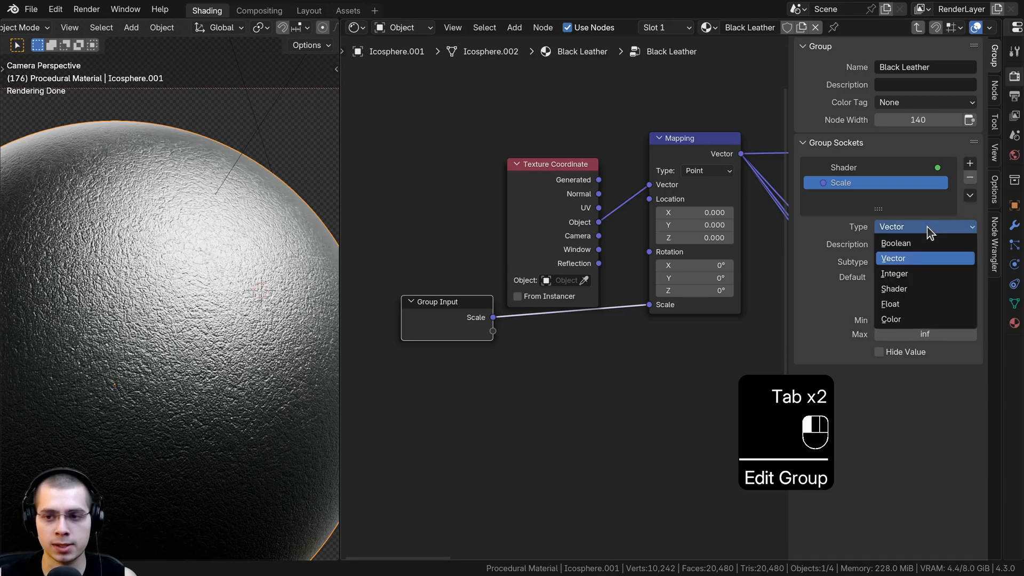
click(910, 304)
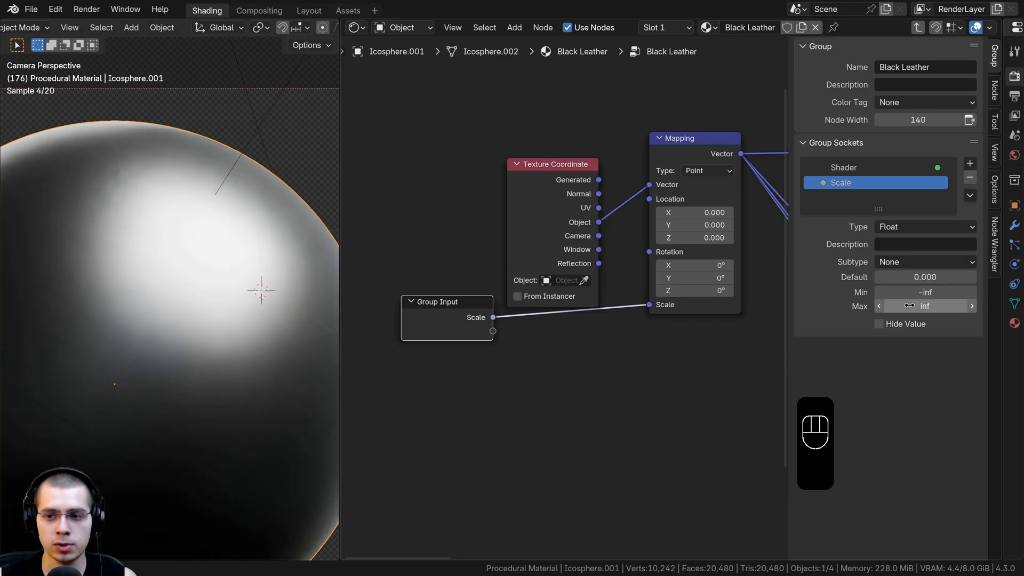
click(912, 277)
key(Return)
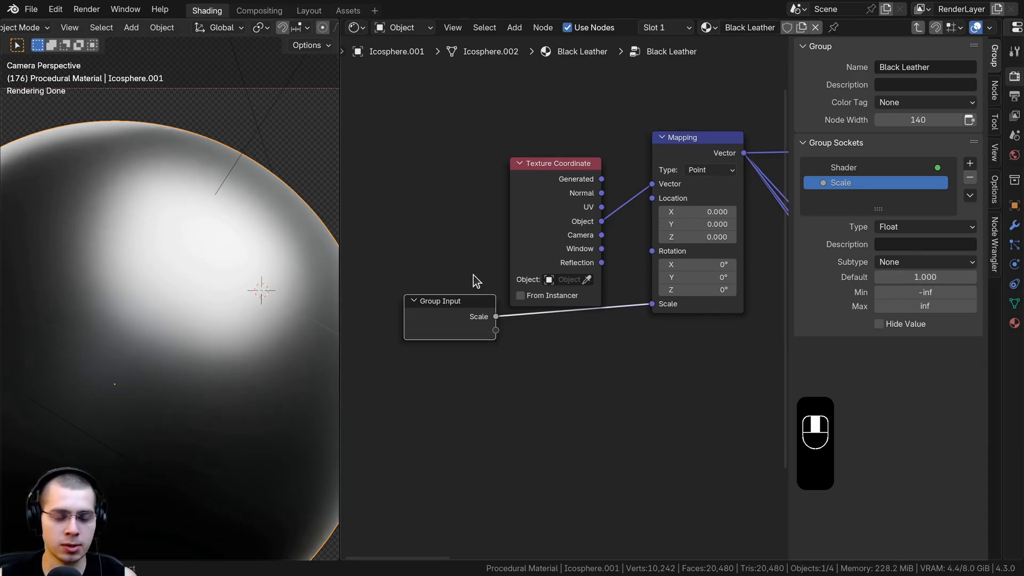
- Leave the group, set the Black Leather node's Scale to 3.8, and adjust it by eye
scroll(471, 271, up, 1)
key(Tab)
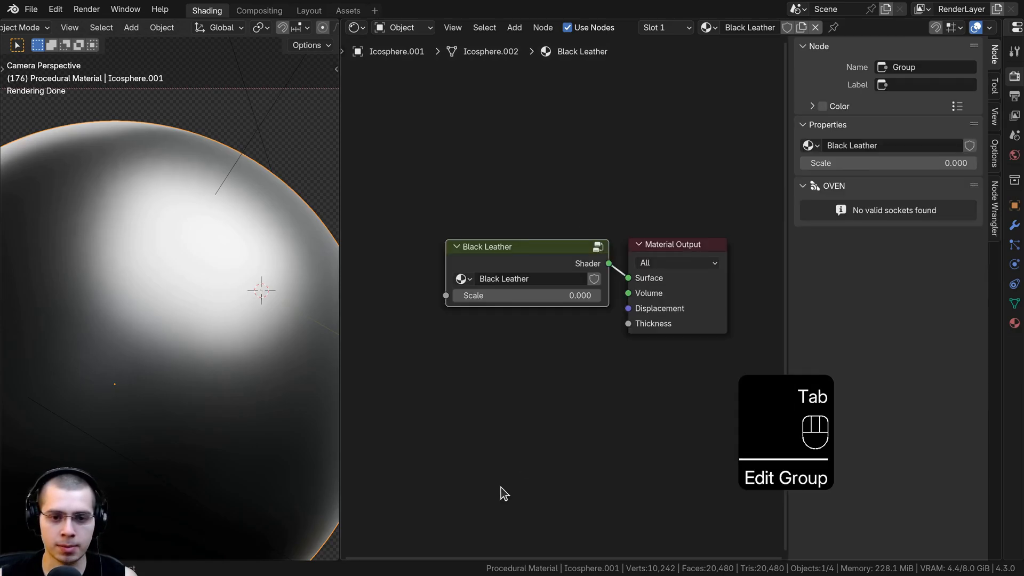
click(534, 296)
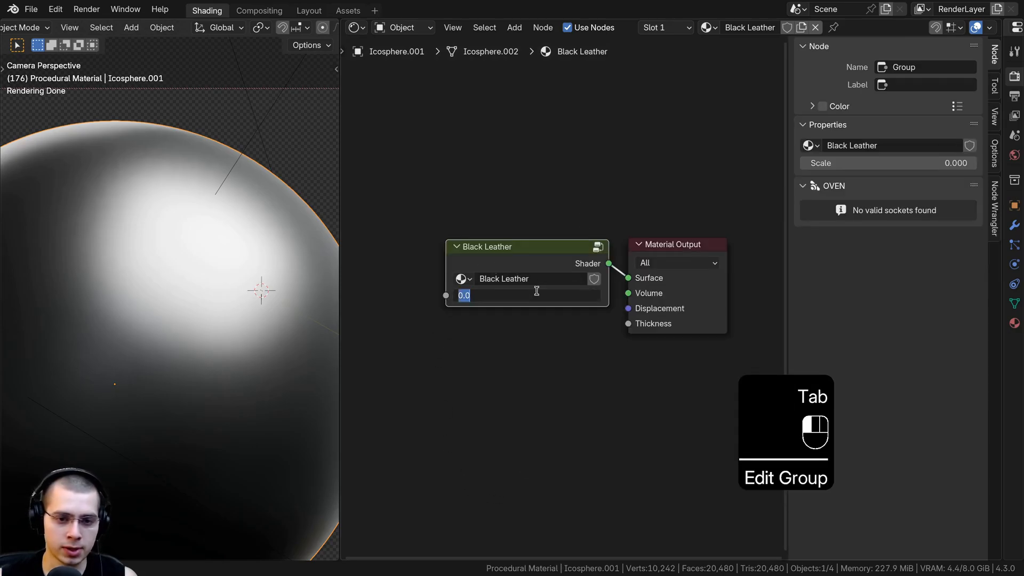
text(3.8)
key(Return)
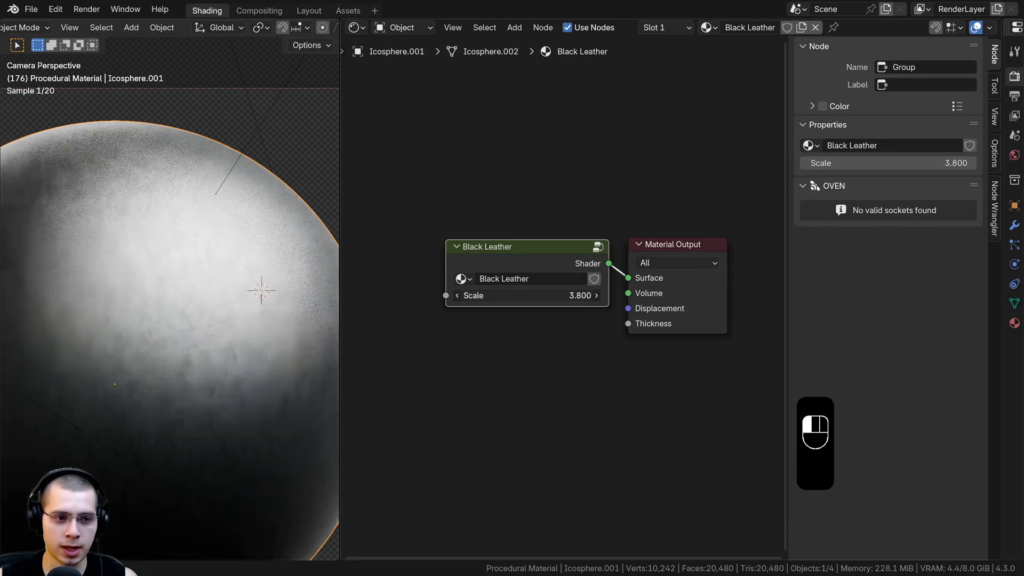
mouse_move(534, 297)
mouse_down()
mouse_move(505, 296)
mouse_move(519, 297)
mouse_up()
drag(537, 252, 543, 251)
- Enter the group again and move the Group Input node above the upper Linear Light node, beside the Distance to Edge Voronoi Texture
key(Tab)
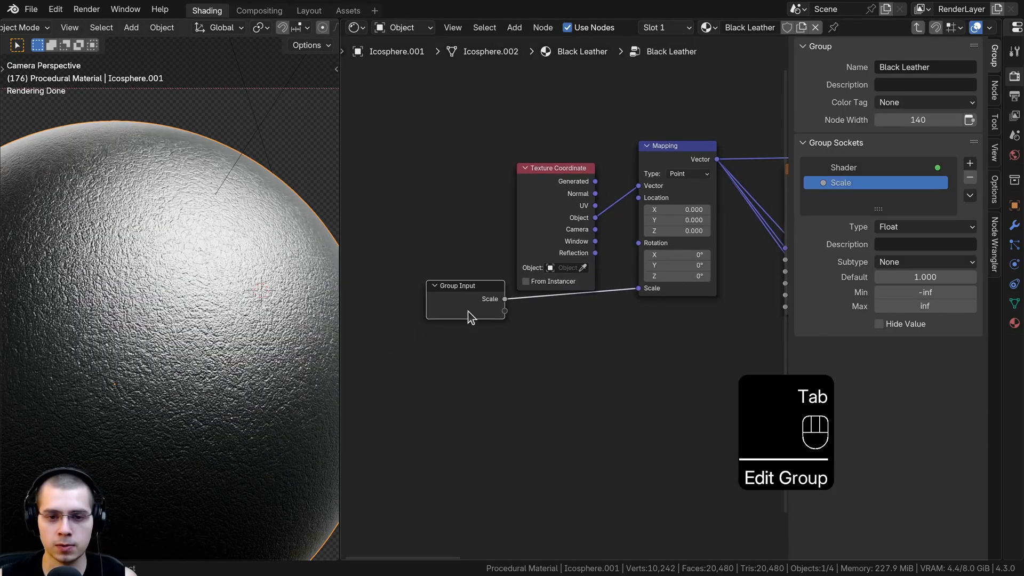
scroll(539, 283, down, 4)
scroll(515, 303, down, 4)
middle_drag(506, 305, 463, 356)
key(g)
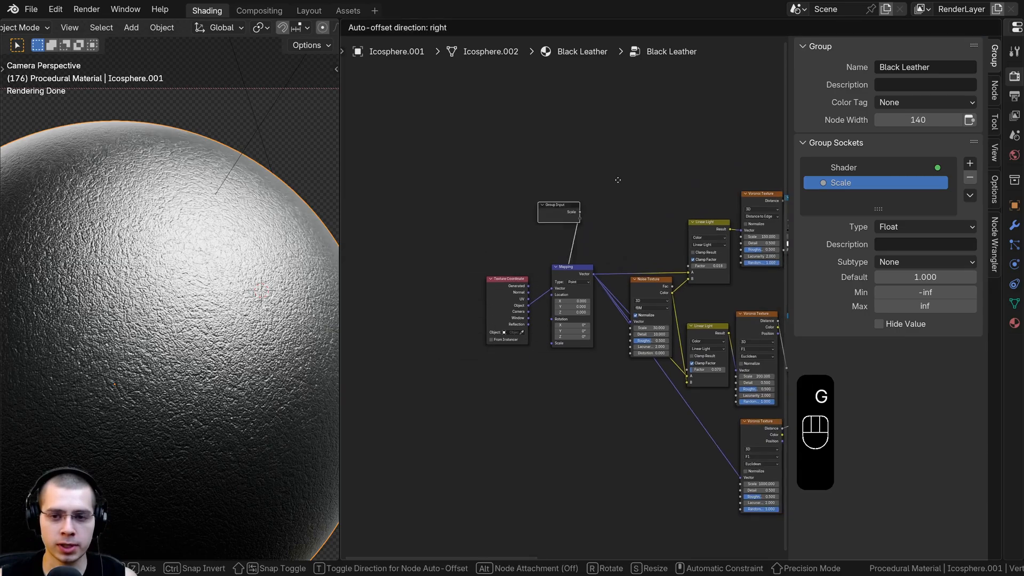
click(652, 171)
middle_drag(559, 196, 402, 246)
scroll(403, 240, up, 8)
key(g)
click(499, 199)
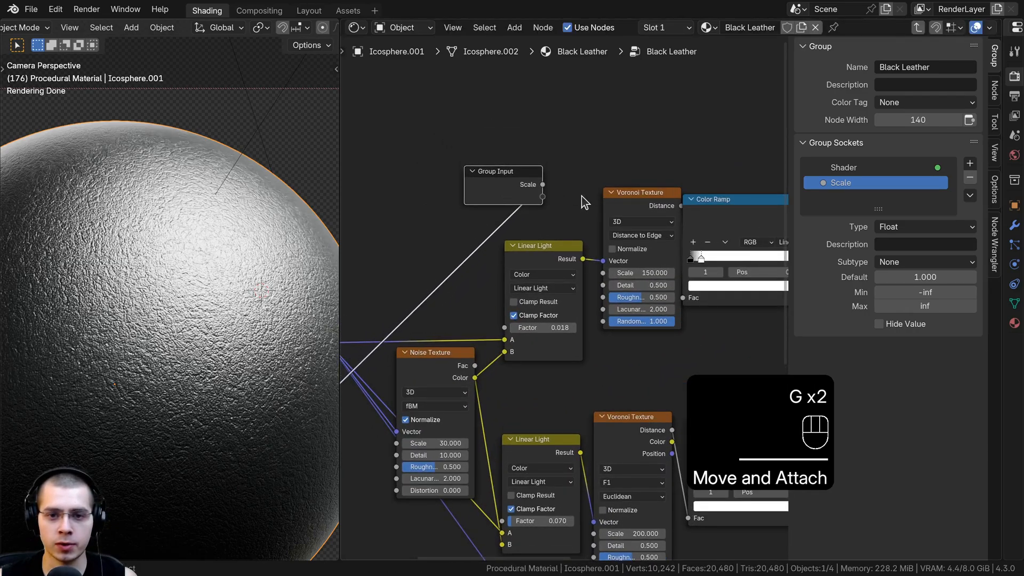
scroll(614, 195, up, 1)
- Expose the Distance to Edge Voronoi Texture's Scale through the Group Input node and rename the socket Cracks Scale
drag(648, 184, 638, 178)
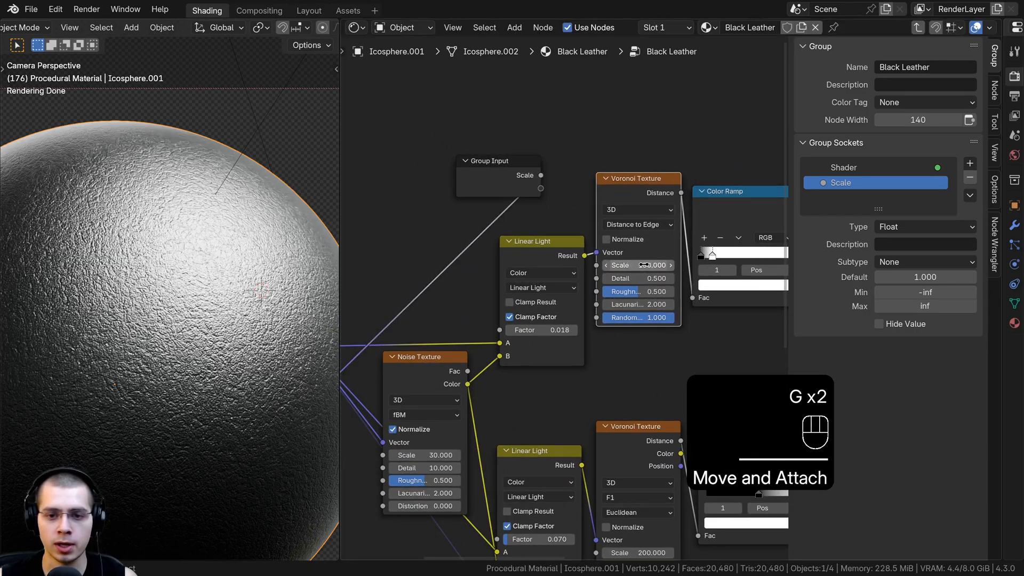
drag(596, 265, 540, 189)
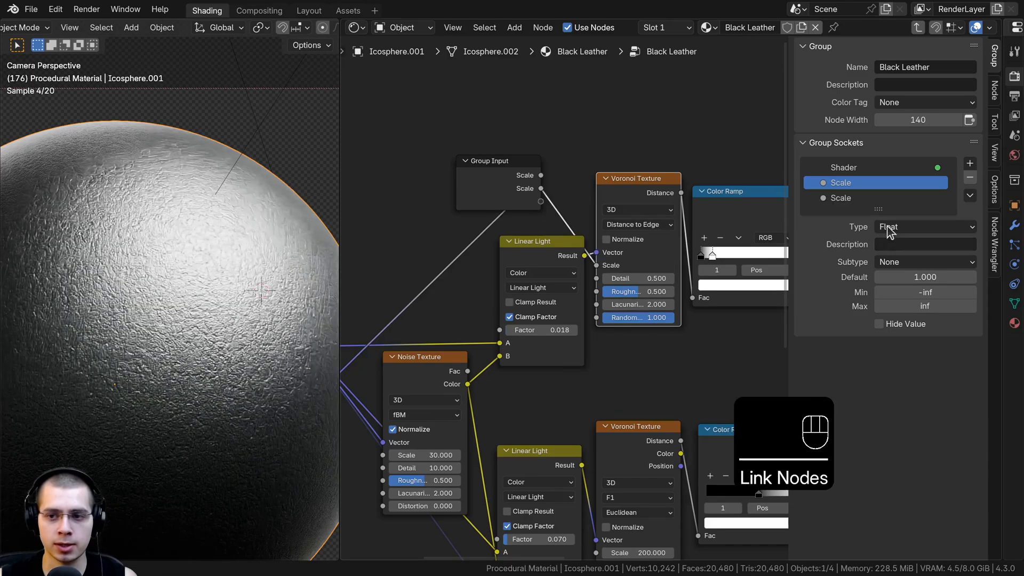
double_click(833, 196)
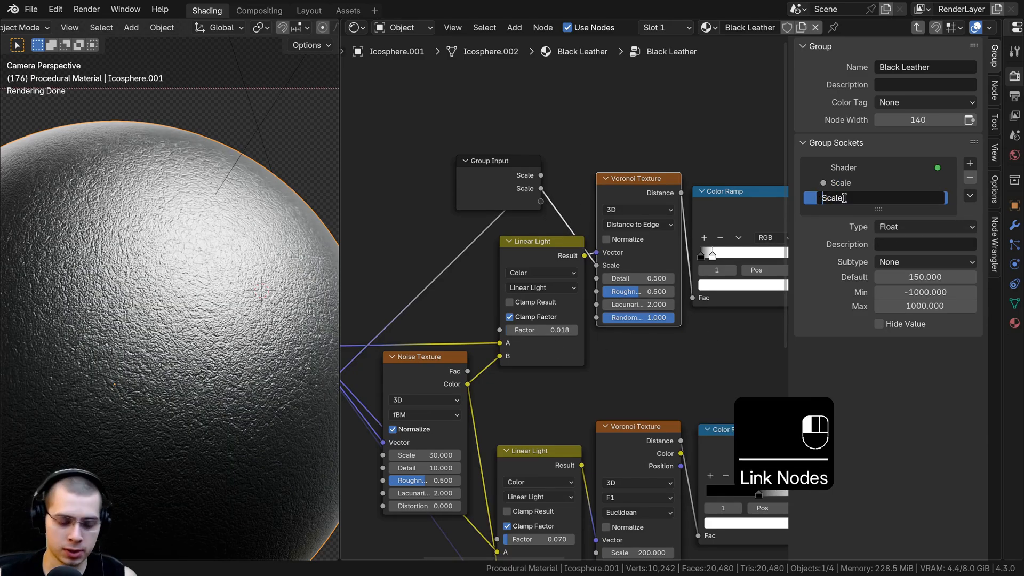
text(Cracks)
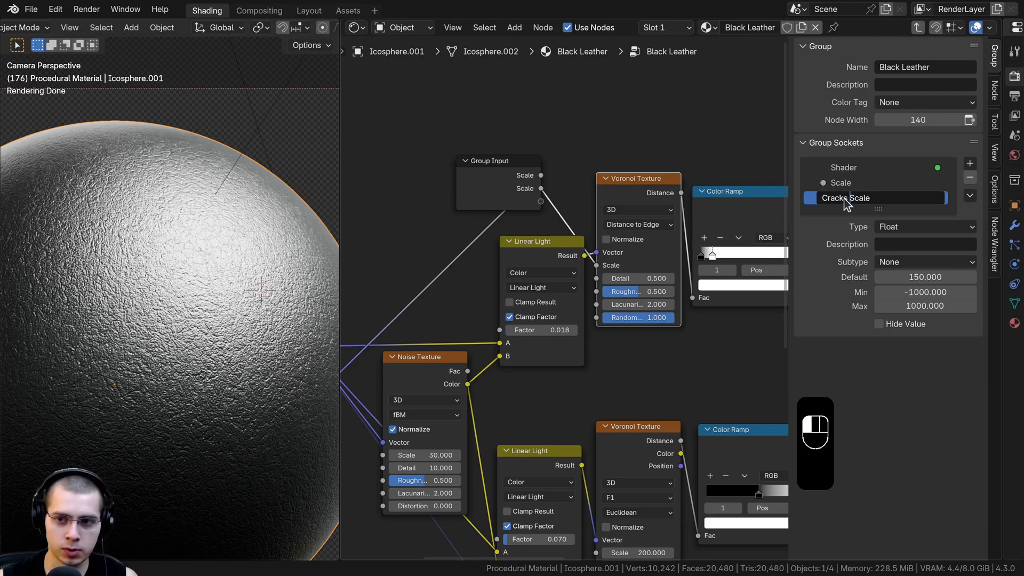
key(Return)
- Move the Group Input node down beside the lowest Voronoi Texture node
scroll(651, 256, down, 4)
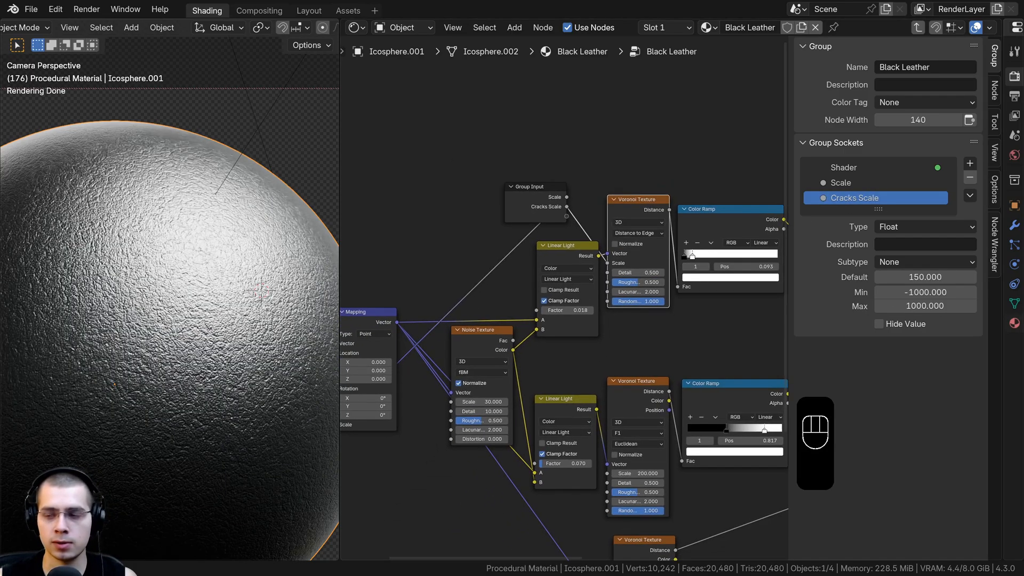
scroll(544, 211, down, 1)
click(543, 211)
middle_drag(543, 211, 558, 115)
middle_drag(560, 116, 564, 99)
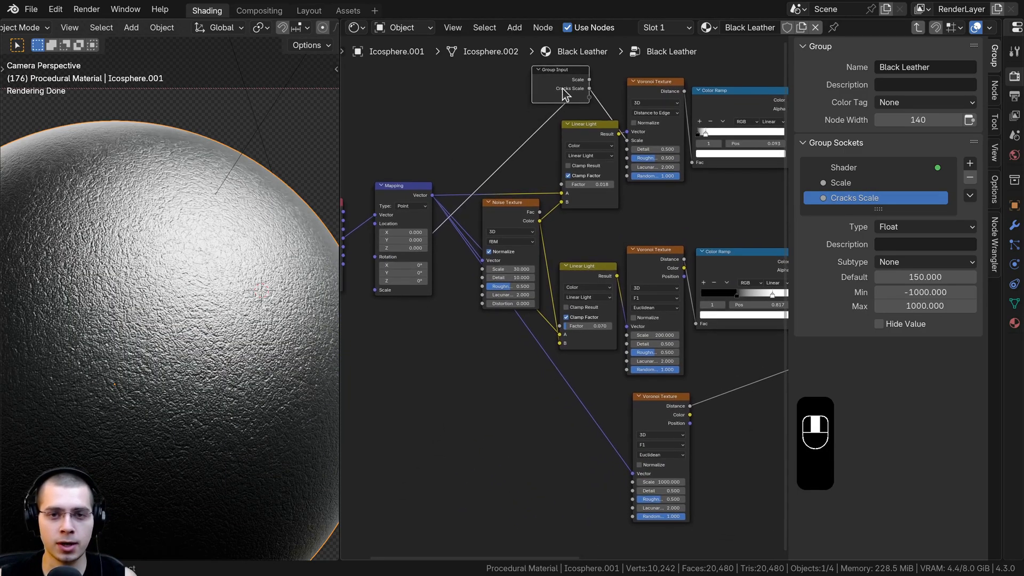
key(g)
click(551, 470)
middle_drag(567, 454, 581, 240)
scroll(580, 240, up, 1)
key(g)
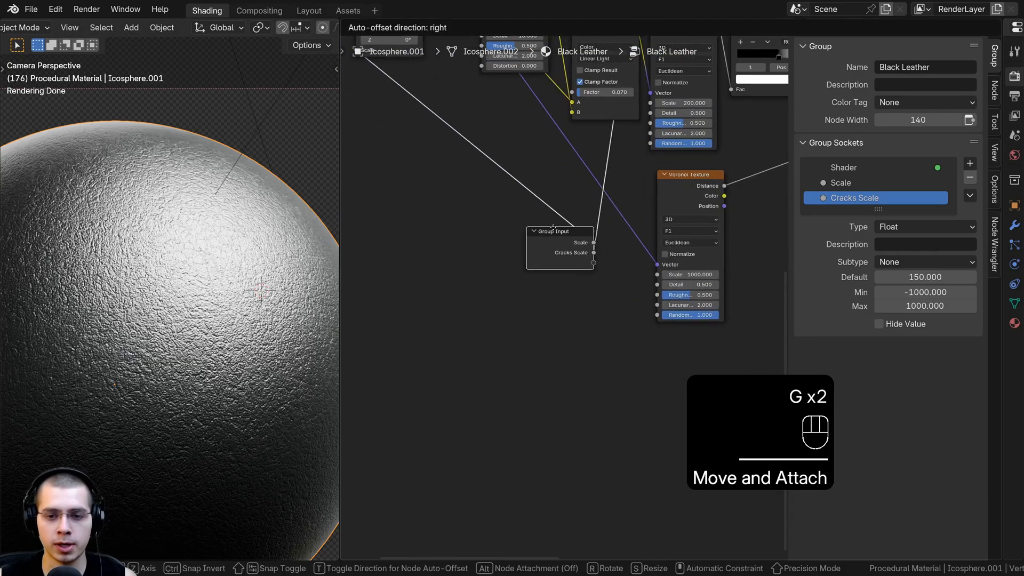
click(565, 267)
- Expose the lowest Voronoi Texture's Scale through the Group Input node and rename the socket Dots Scale
scroll(560, 288, up, 2)
middle_drag(754, 226, 716, 247)
drag(706, 206, 703, 204)
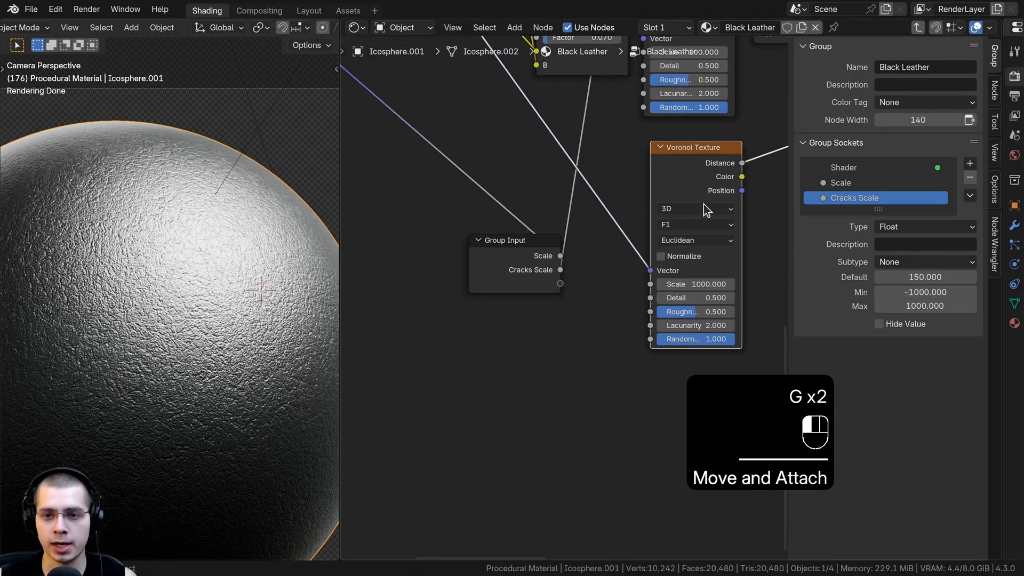
drag(573, 286, 560, 283)
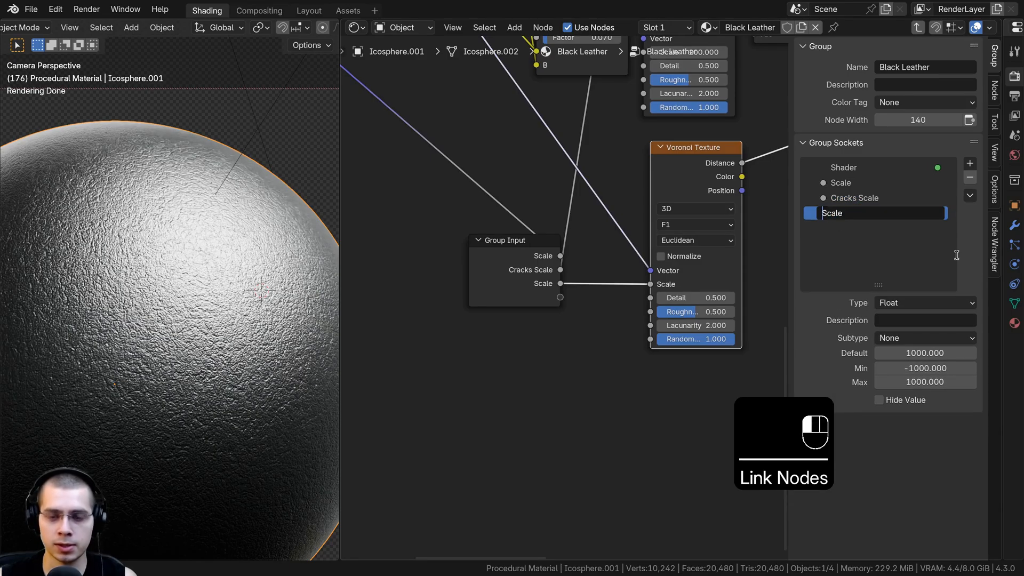
key(Return)
- Move Group Input closer to the middle Voronoi Texture, expose that texture's Scale, and rename the socket Voronoi Scale
scroll(569, 354, down, 4)
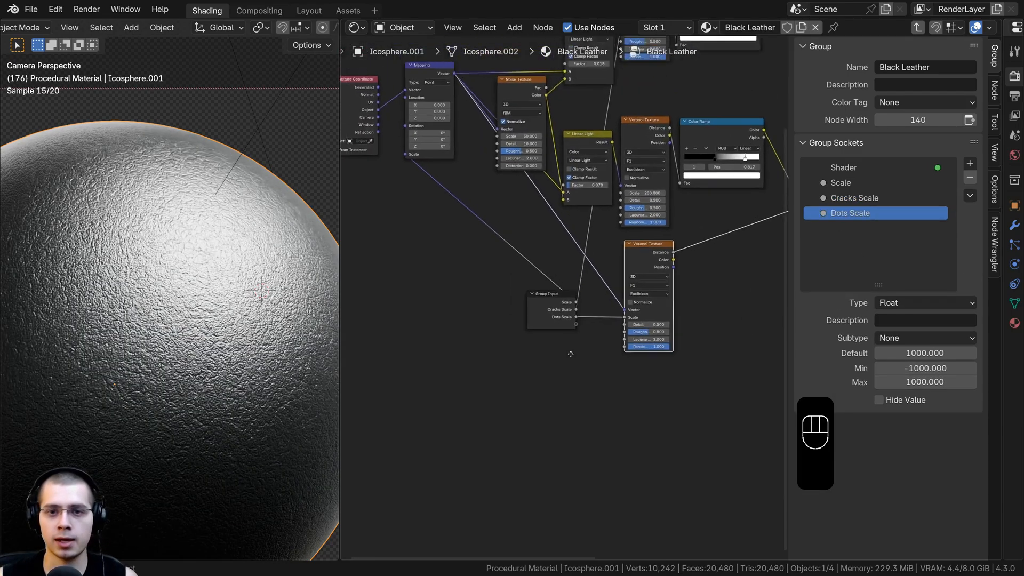
click(528, 299)
key(g)
scroll(631, 274, up, 2)
click(684, 188)
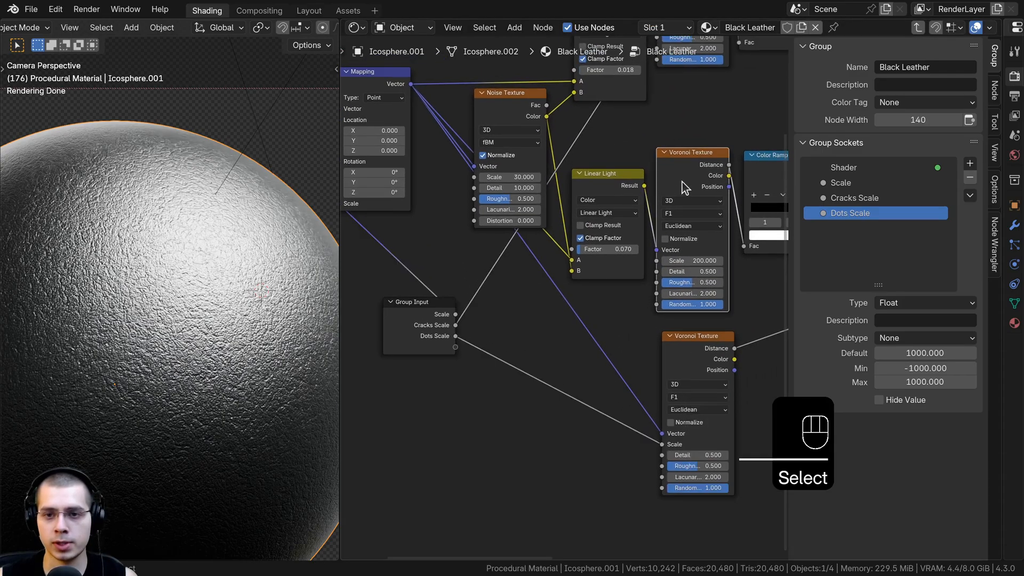
drag(657, 260, 455, 346)
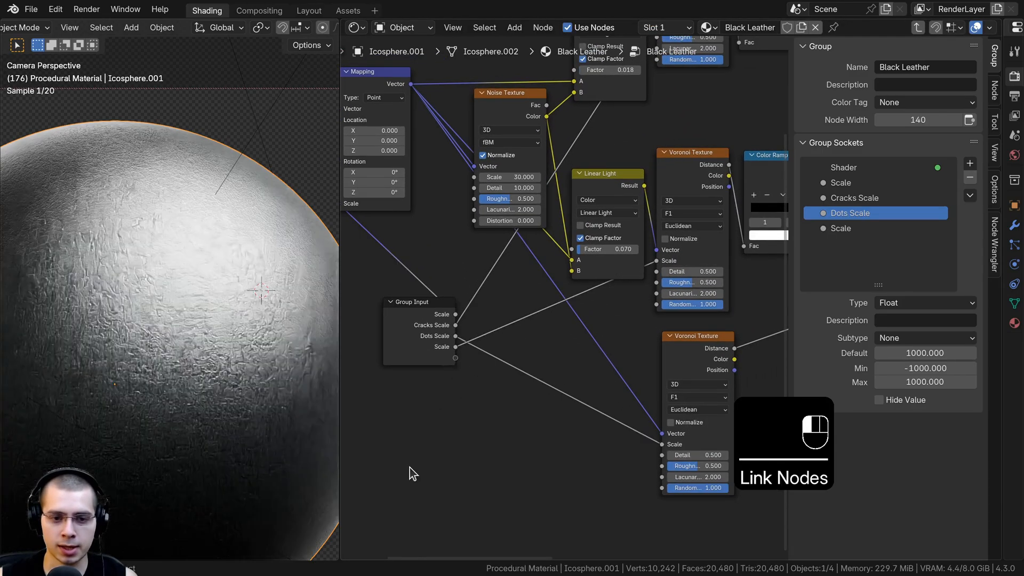
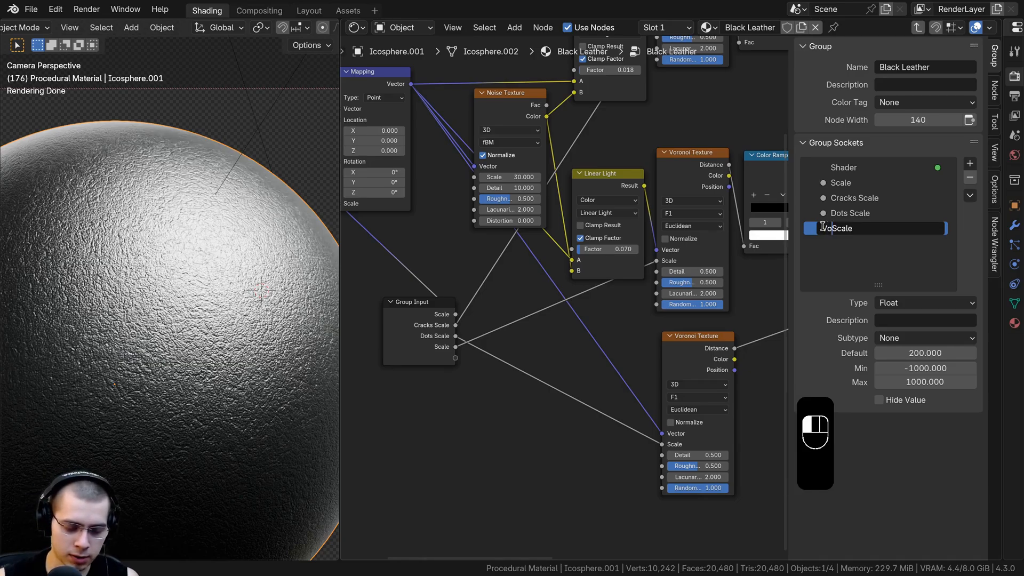
text(ronoi)
key(Return)
- Try other Roughness and Detail values on the middle Voronoi Texture and other Factor values on the Linear Light nodes
scroll(632, 126, up, 2)
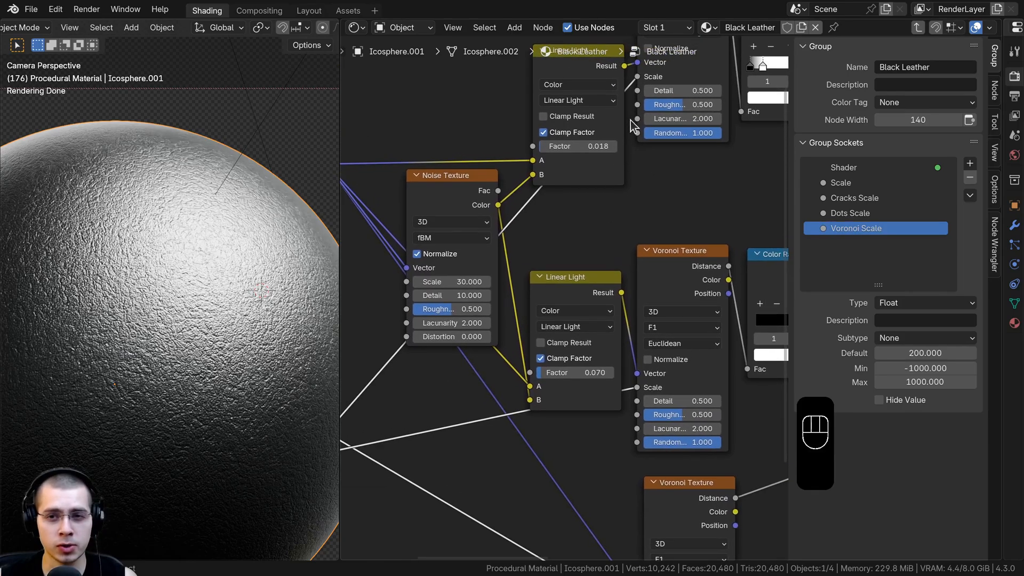
middle_drag(675, 379, 646, 333)
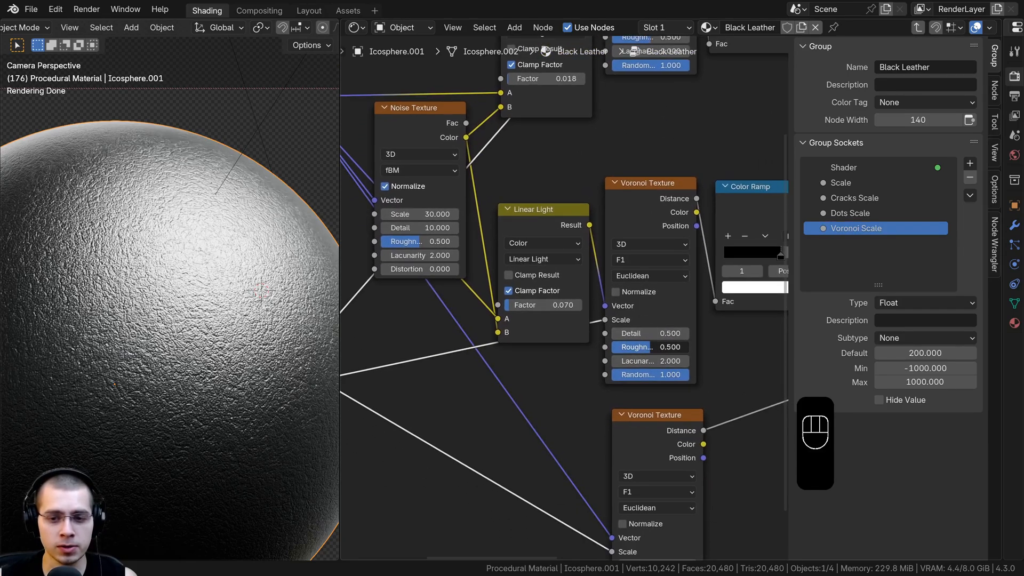
drag(648, 346, 677, 348)
right_click(678, 347)
drag(672, 334, 653, 334)
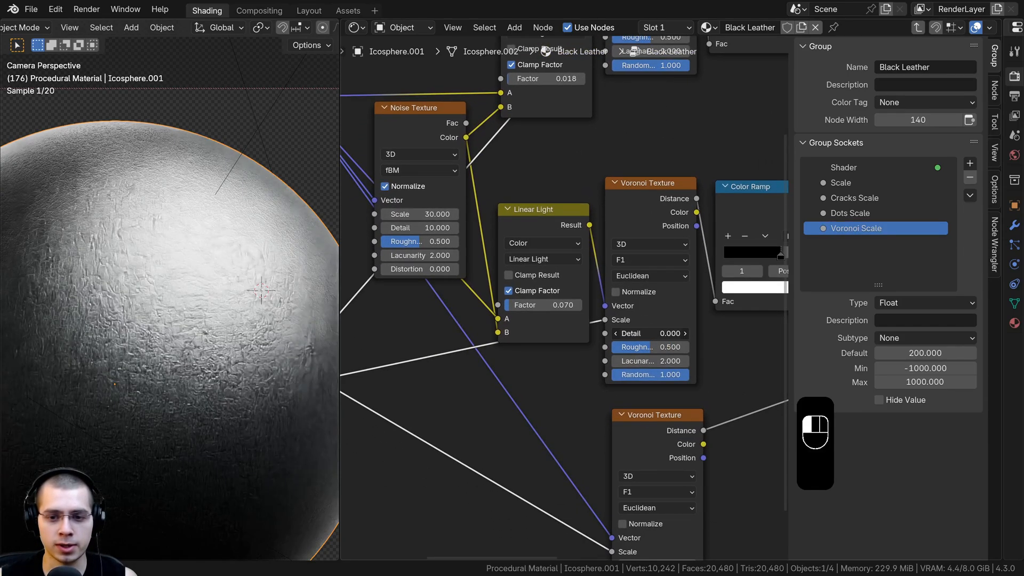
right_click(653, 335)
middle_drag(516, 355, 583, 476)
mouse_move(591, 200)
mouse_down()
mouse_move(632, 199)
mouse_move(581, 199)
mouse_move(600, 200)
mouse_up()
right_click(599, 199)
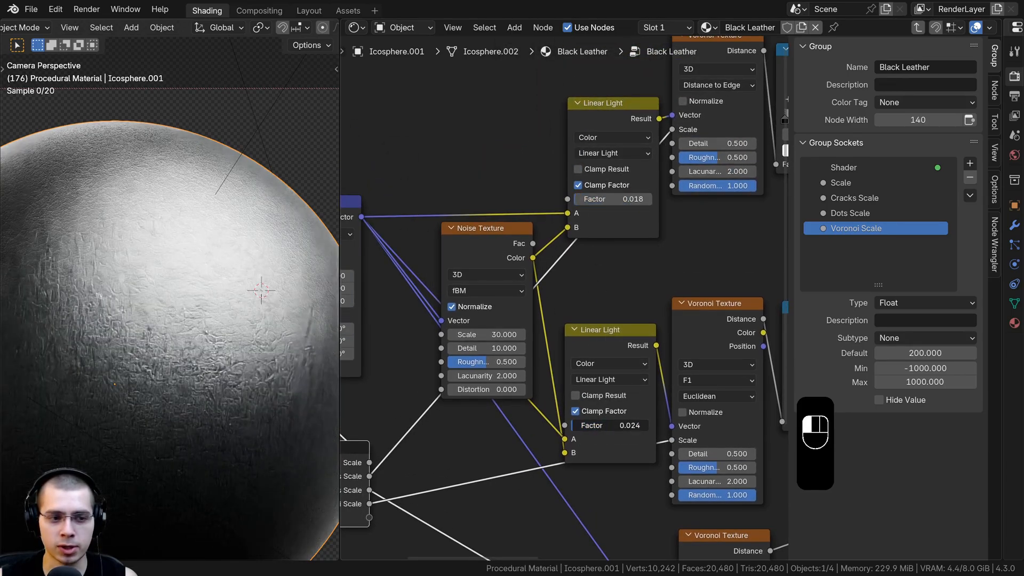
scroll(507, 224, up, 3)
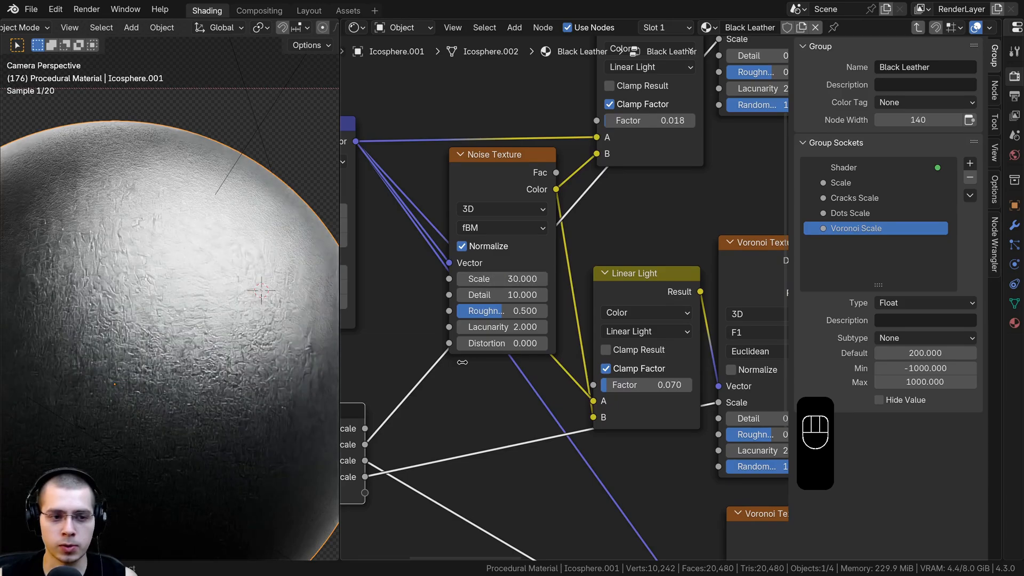
- Move the Group Input node up beside the upper Linear Light node and test that node's Factor
scroll(533, 298, down, 3)
click(453, 453)
key(g)
click(526, 141)
scroll(587, 321, up, 2)
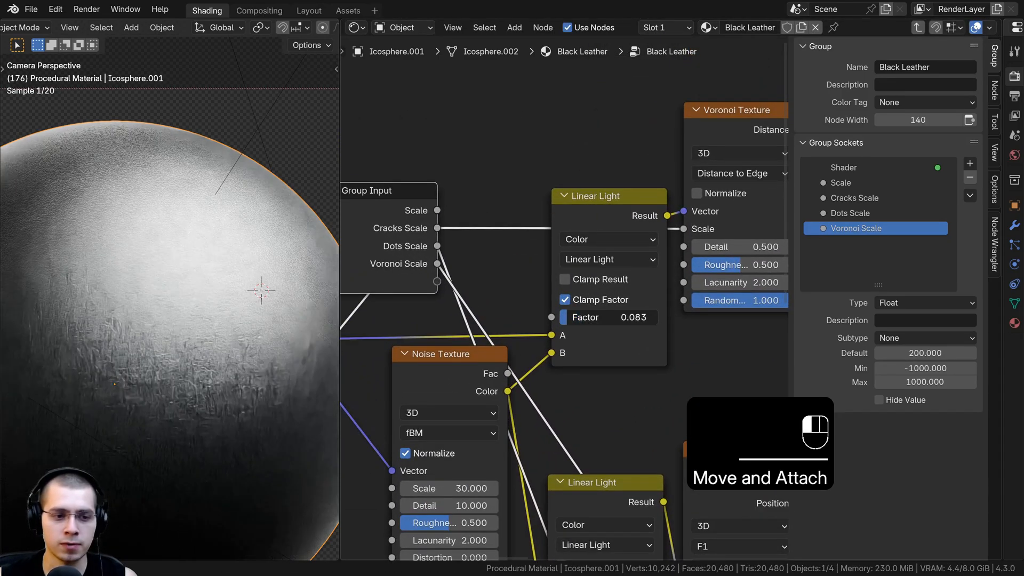
drag(557, 317, 558, 317)
middle_drag(595, 551, 601, 417)
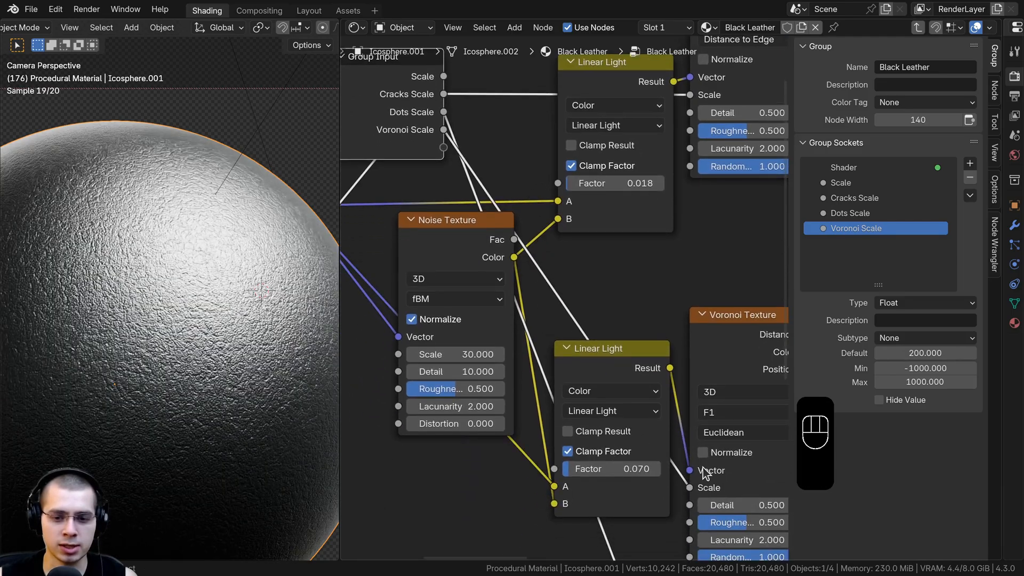
middle_drag(493, 354, 509, 451)
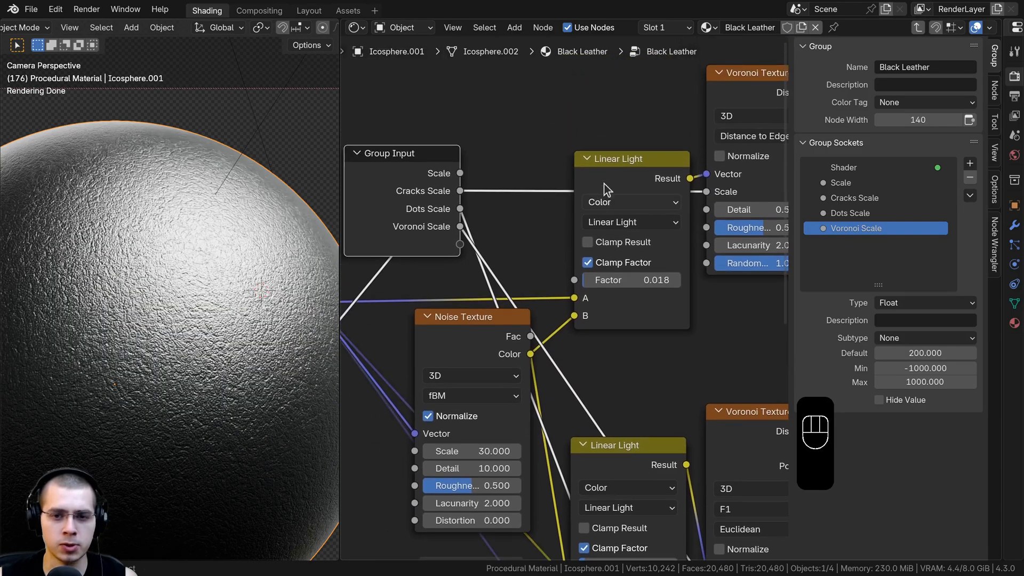
- Expose the upper Linear Light node's Factor through the Group Input node and rename the socket Cracks Distortion
drag(595, 184, 596, 178)
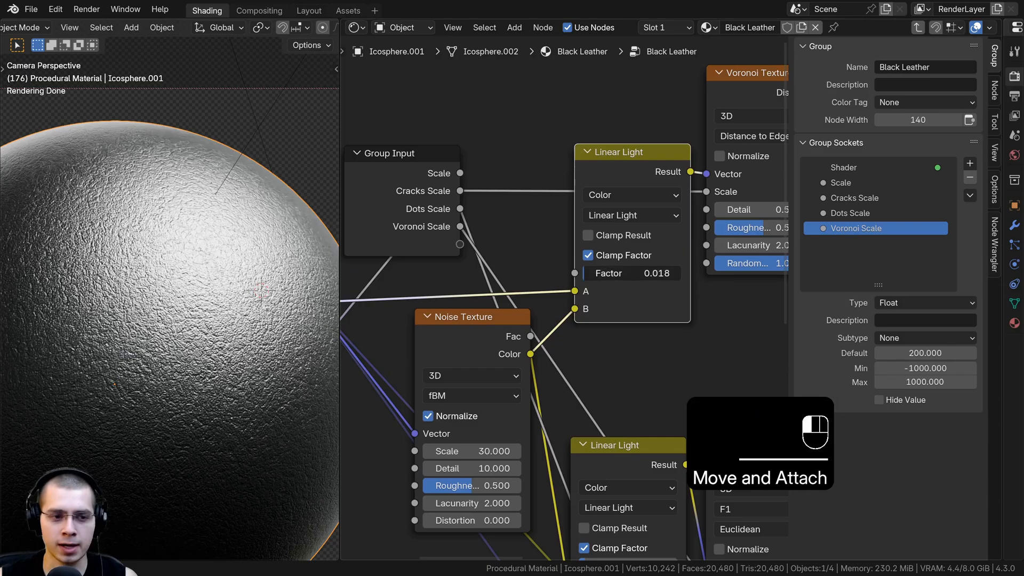
drag(618, 273, 680, 273)
right_click(619, 273)
drag(575, 273, 460, 256)
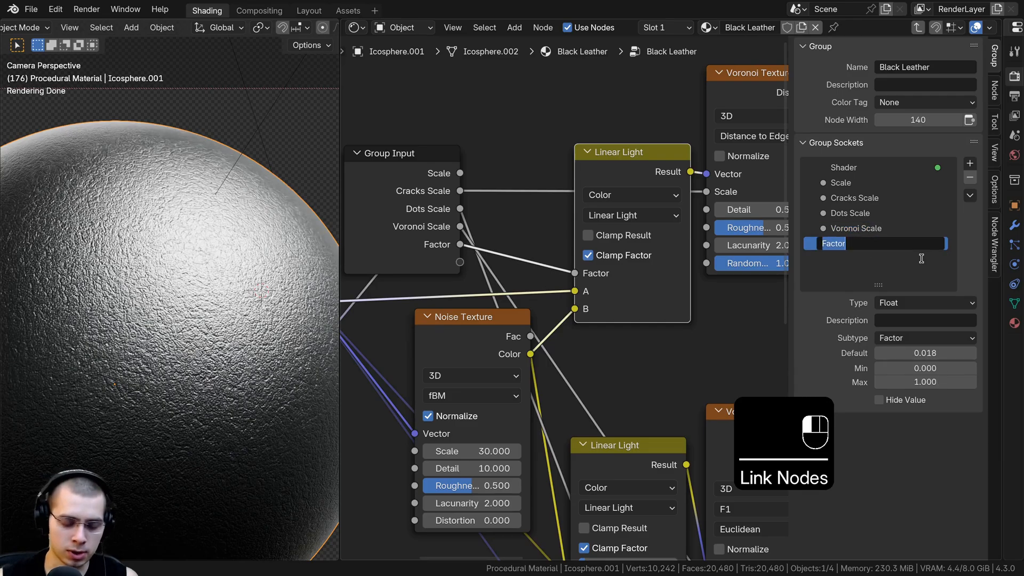
key(Return)
- Try a lower Randomness on the Distance to Edge Voronoi Texture
scroll(656, 232, down, 2)
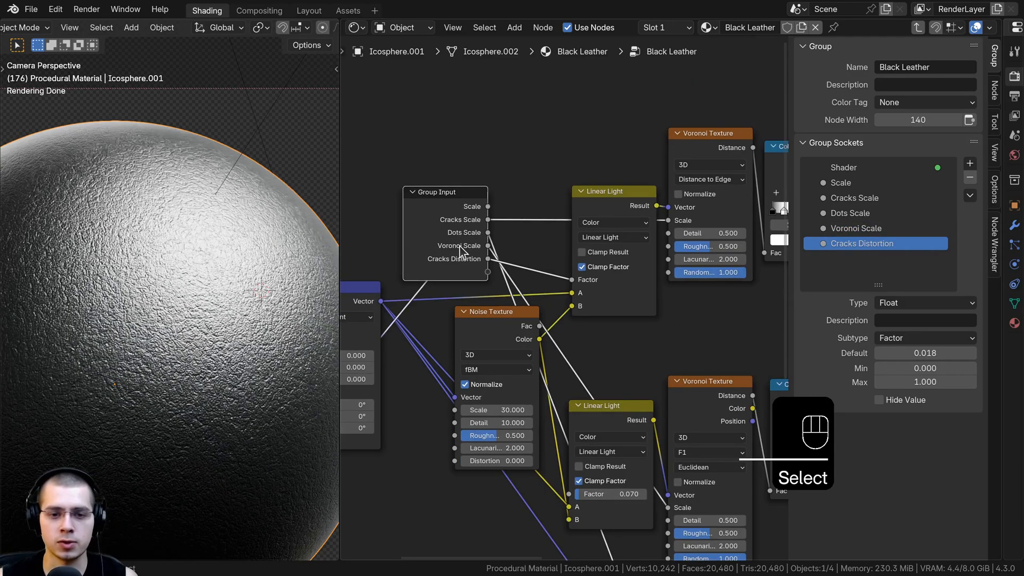
scroll(657, 232, up, 1)
scroll(657, 232, down, 2)
middle_drag(657, 232, 545, 244)
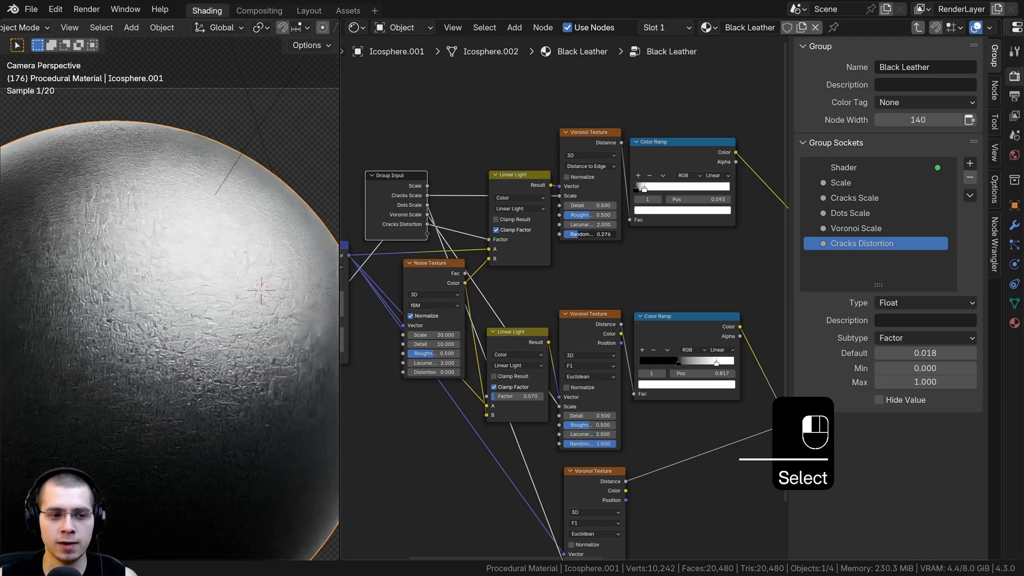
scroll(479, 278, down, 2)
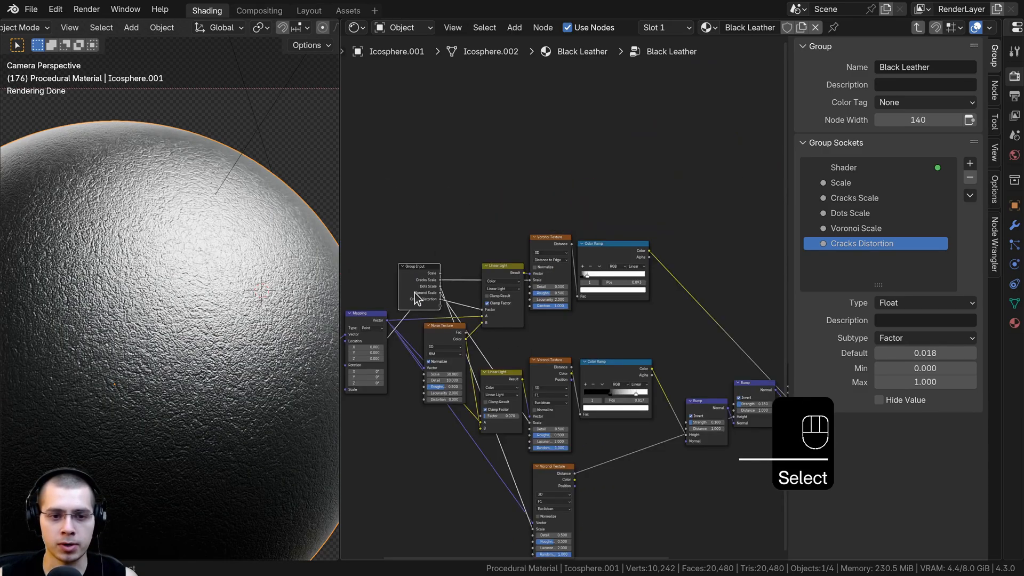
- Move the Group Input node beside the Principled BSDF and expose the shader's Base Color and Roughness as group inputs
key(g)
key(g)
click(542, 266)
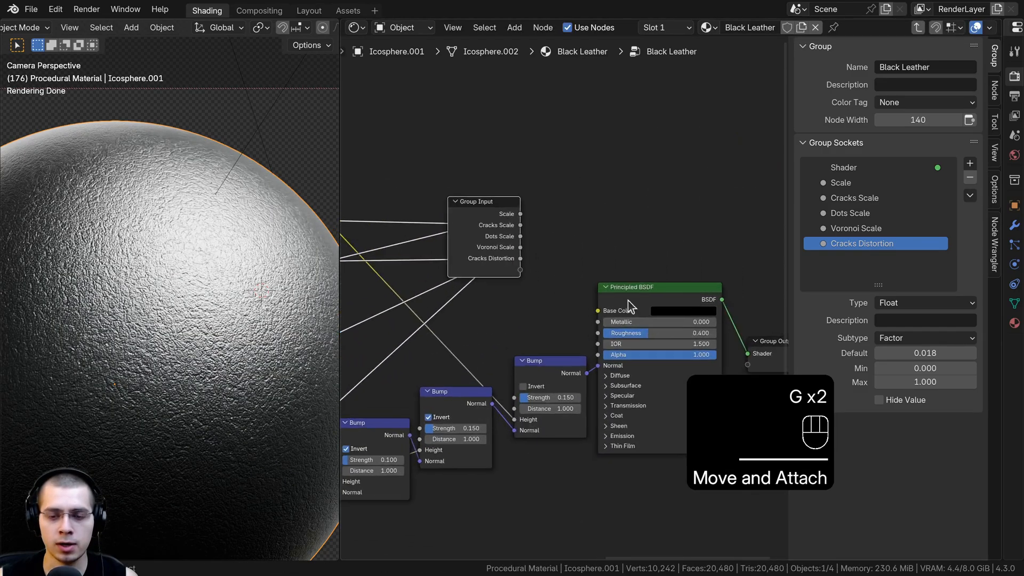
scroll(582, 298, up, 2)
drag(581, 296, 492, 261)
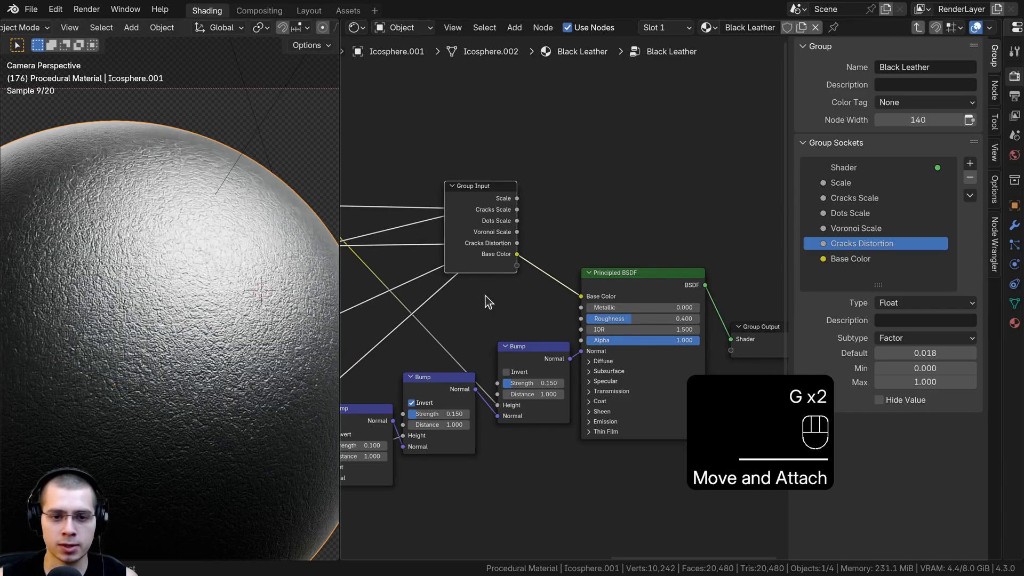
scroll(563, 298, up, 3)
drag(585, 325, 504, 257)
key(g)
click(494, 256)
scroll(455, 256, down, 3)
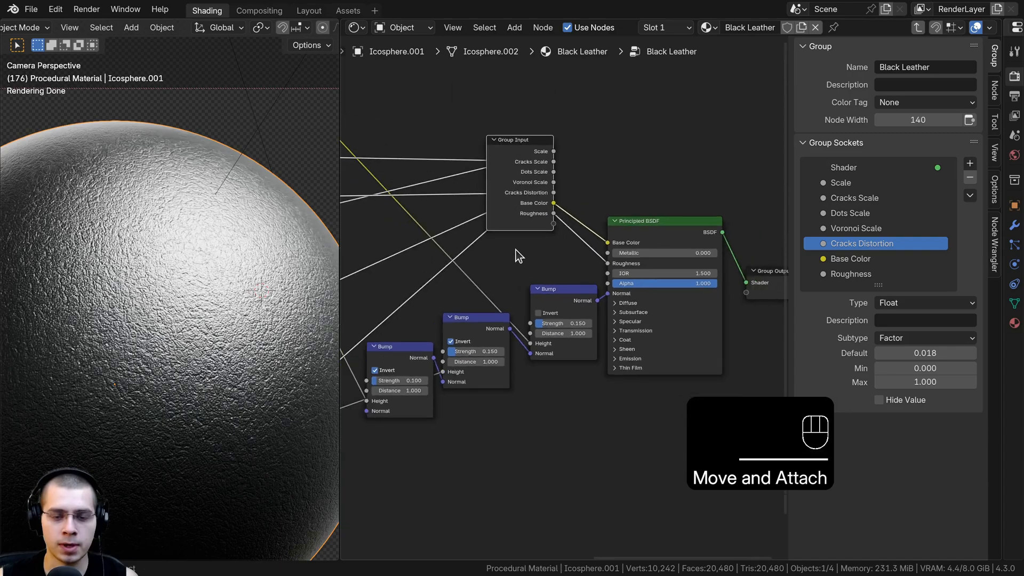
- Expose the Strength of the Bump node nearest the Principled BSDF through the Group Input and name the socket Crack Bump Strength
middle_drag(611, 296, 522, 350)
scroll(522, 350, up, 4)
middle_drag(687, 312, 640, 341)
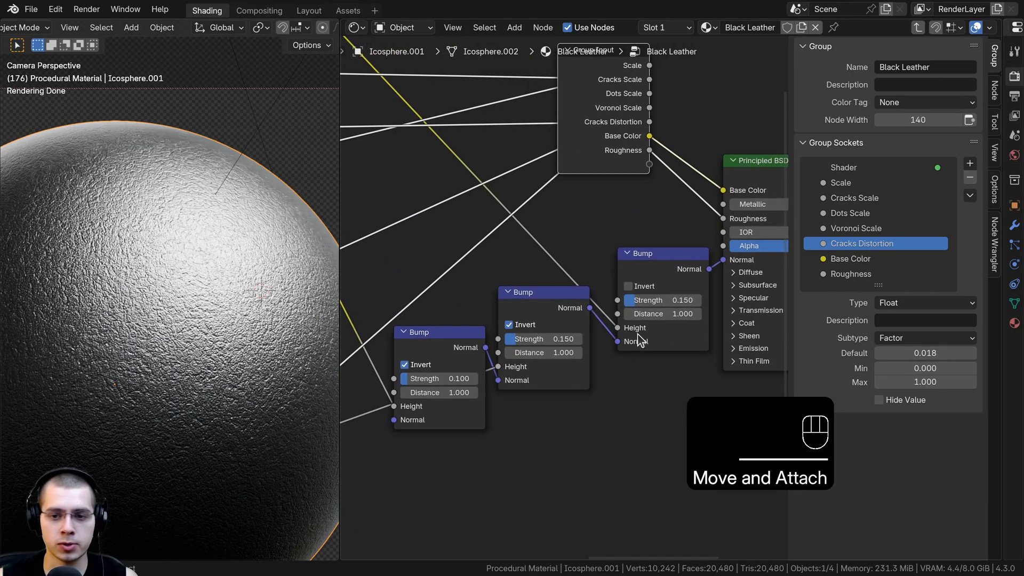
scroll(644, 275, down, 1)
drag(645, 274, 647, 271)
scroll(669, 264, down, 5)
middle_drag(679, 260, 710, 317)
key(g)
right_click(709, 309)
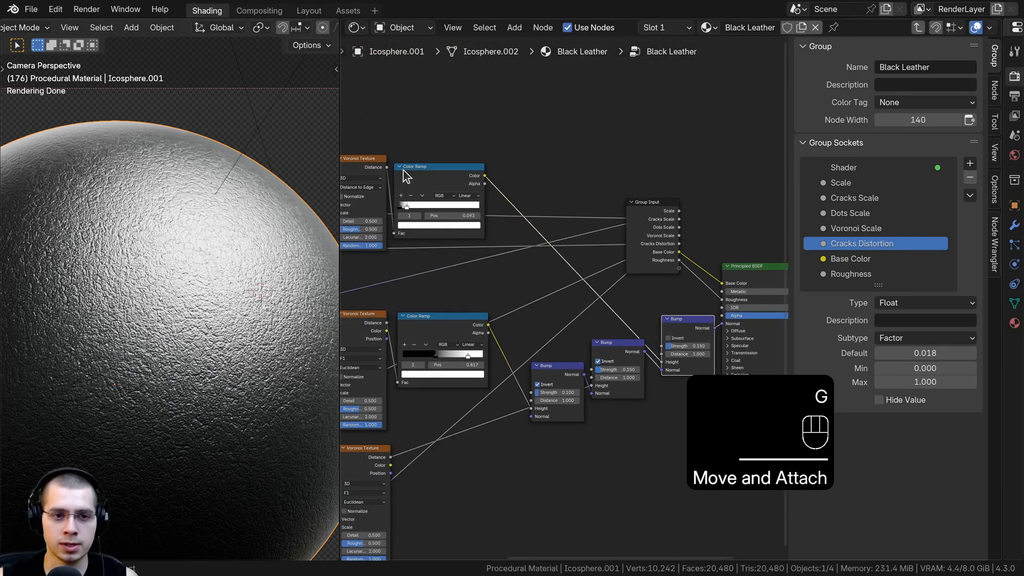
middle_drag(666, 344, 599, 343)
scroll(598, 343, up, 7)
drag(592, 373, 594, 347)
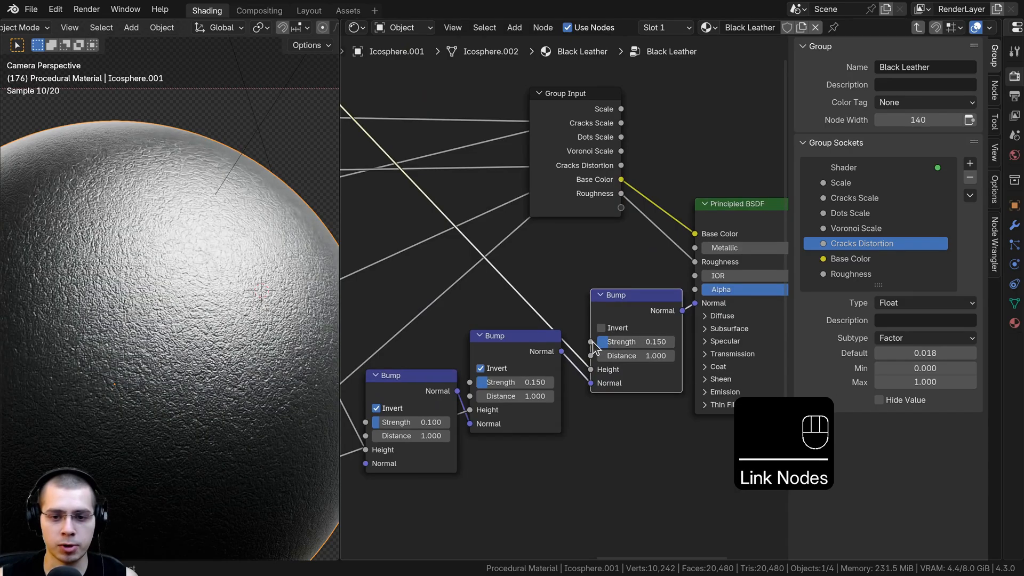
drag(622, 213, 621, 208)
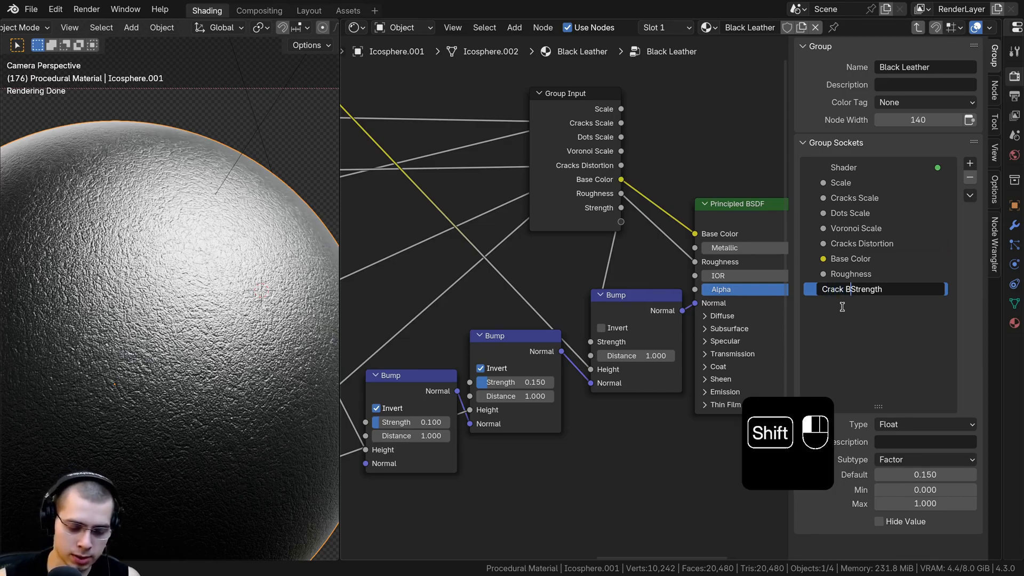
click(843, 307)
- Expose the middle Bump node's Strength through the Group Input and rename the socket Dots Bump Strength
middle_drag(556, 333, 660, 299)
scroll(661, 299, down, 10)
click(642, 325)
middle_drag(649, 359, 646, 294)
key(g)
right_click(628, 357)
middle_drag(628, 329, 612, 413)
scroll(573, 371, up, 5)
middle_drag(574, 372, 557, 405)
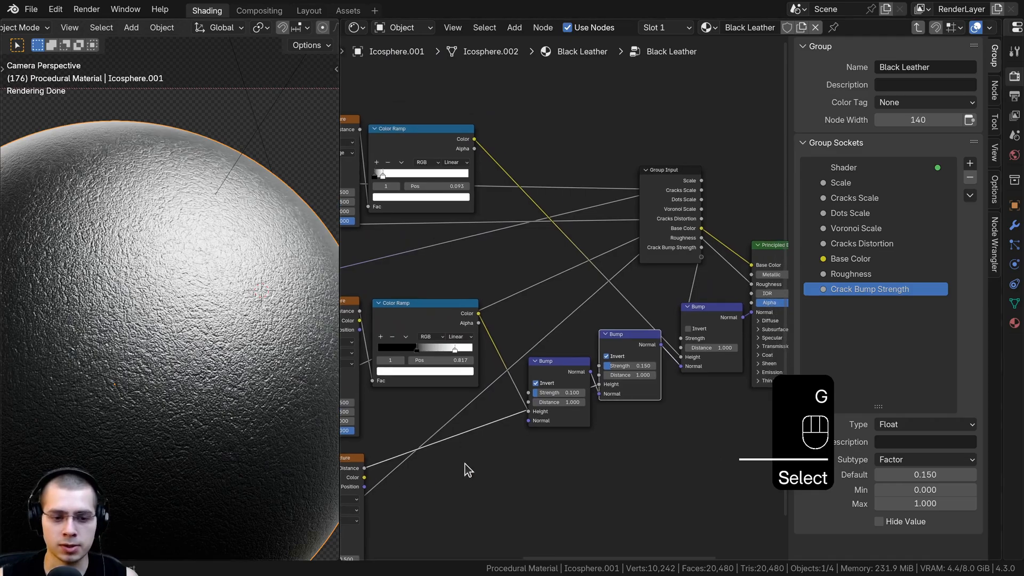
scroll(645, 389, up, 2)
middle_drag(644, 389, 597, 403)
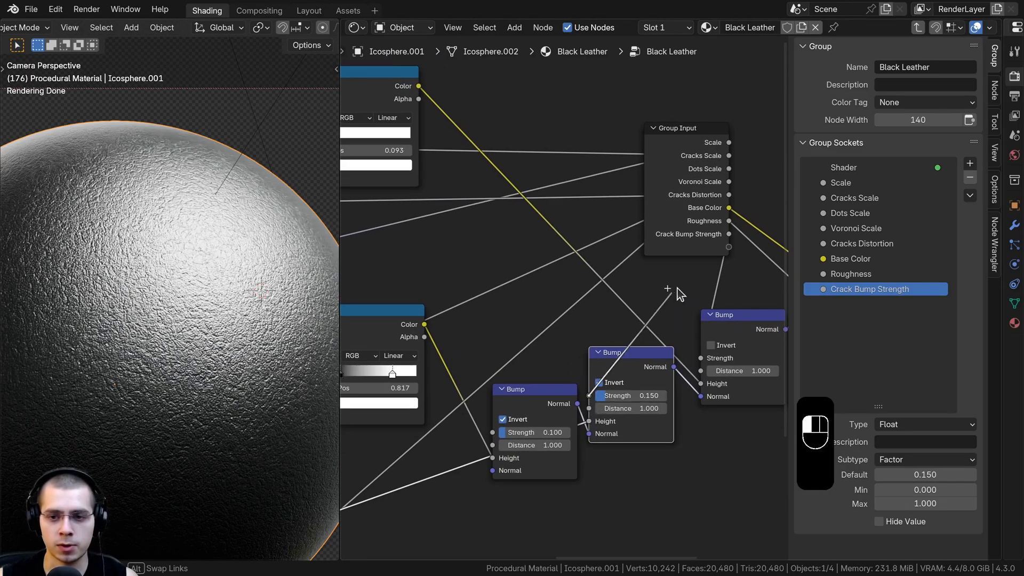
drag(726, 248, 728, 247)
drag(701, 265, 644, 249)
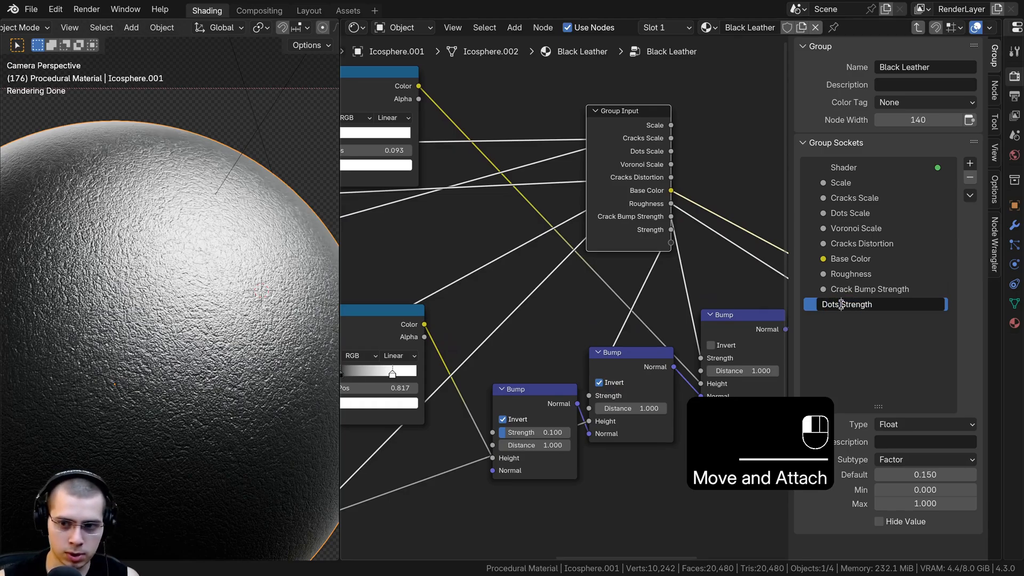
text(Bump)
key(Return)
scroll(624, 328, down, 3)
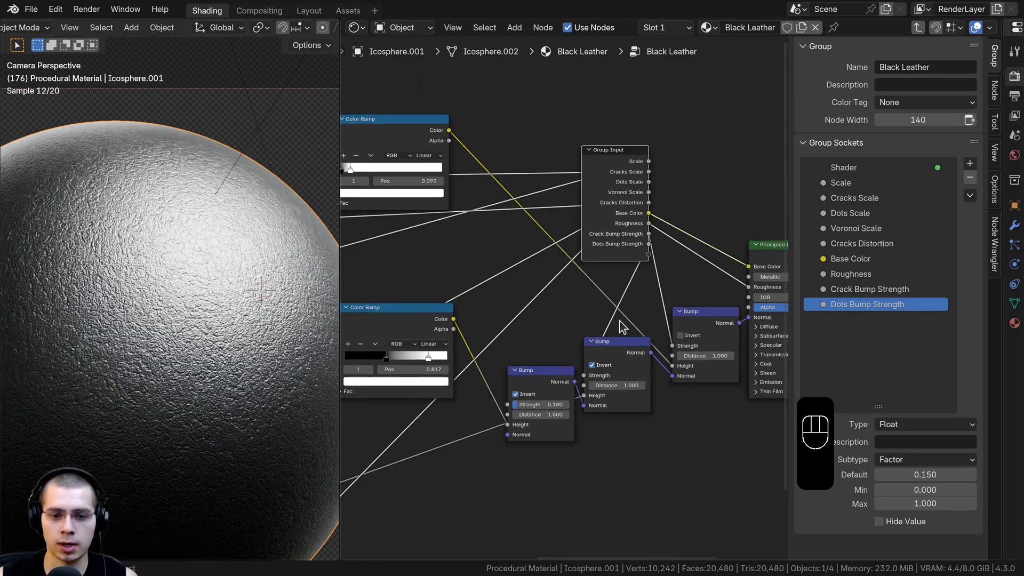
- Move the Group Input near the first Bump node, expose that node's Strength and rename the socket Voronoi Bump Strength
middle_drag(622, 324, 688, 185)
key(g)
click(467, 425)
scroll(563, 297, up, 1)
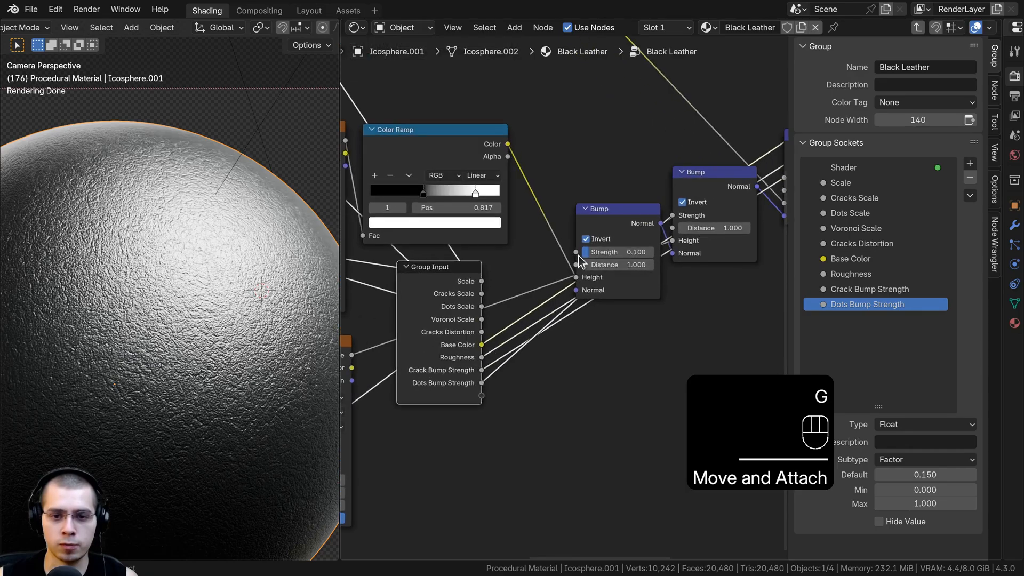
drag(577, 252, 485, 402)
click(863, 320)
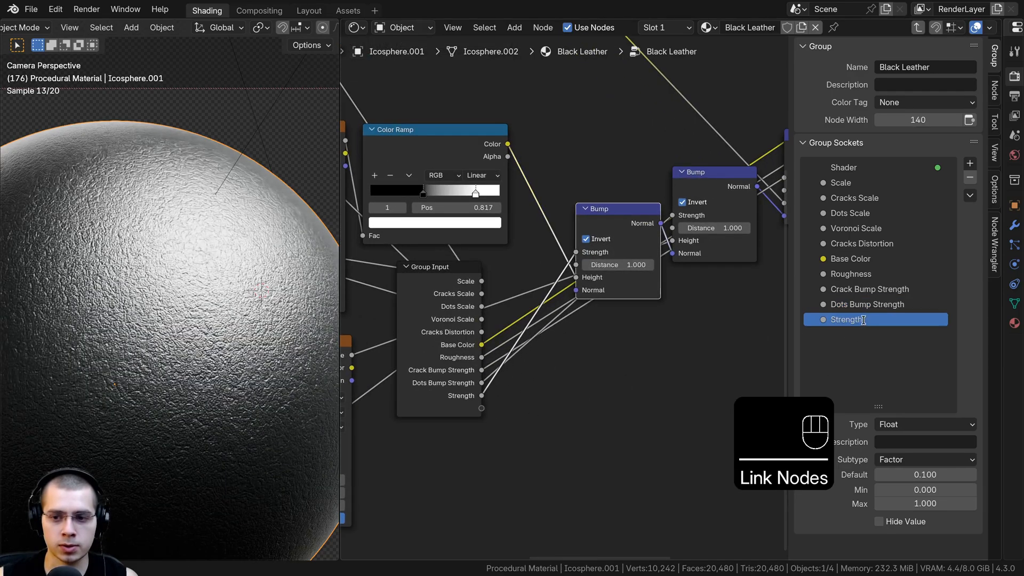
key(Return)
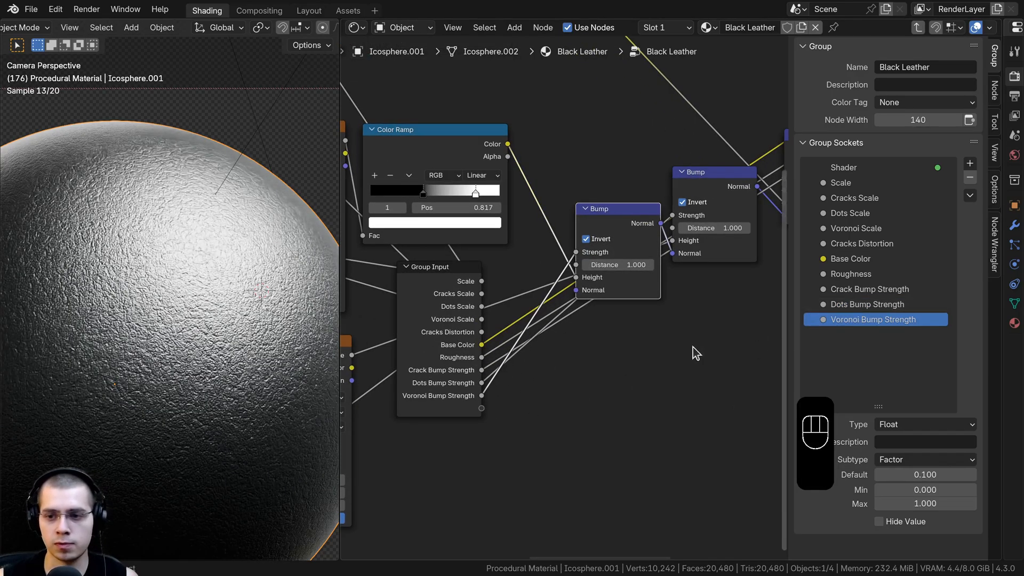
- Move the Group Input node in front of the Texture Coordinate node, hide the sidebar and exit the Black Leather group
scroll(450, 317, down, 6)
click(706, 331)
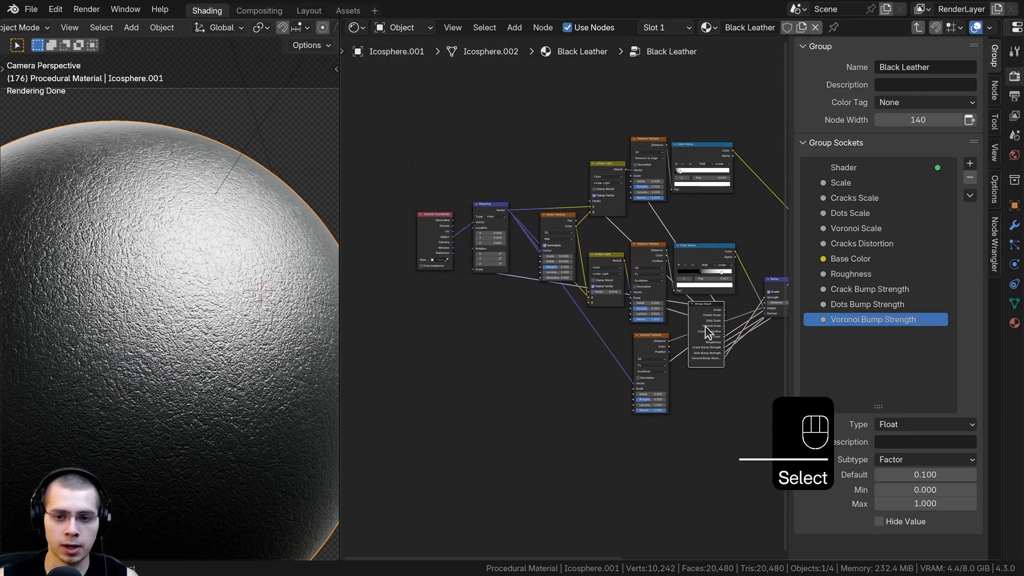
key(g)
click(402, 246)
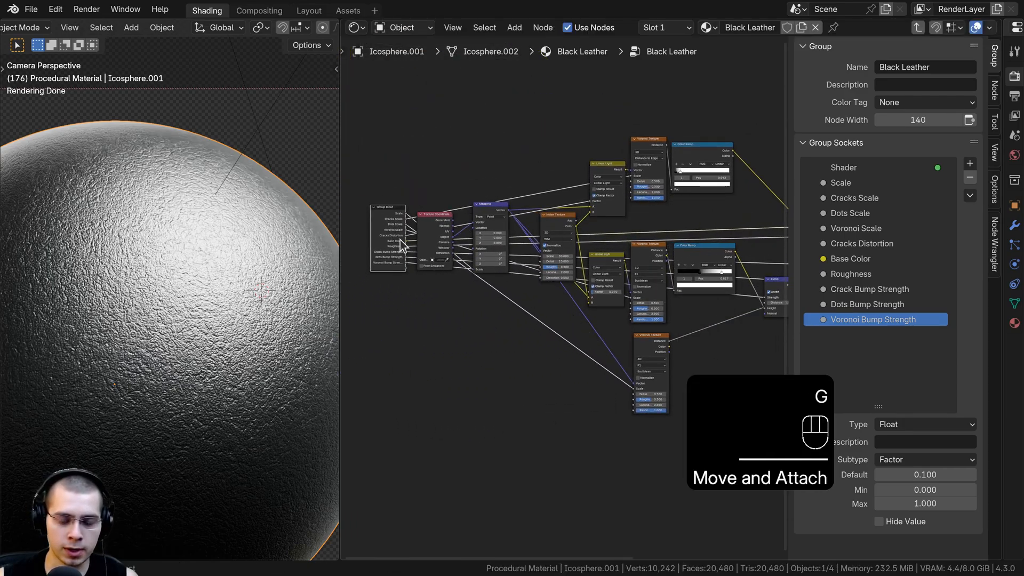
key(n)
scroll(666, 261, up, 2)
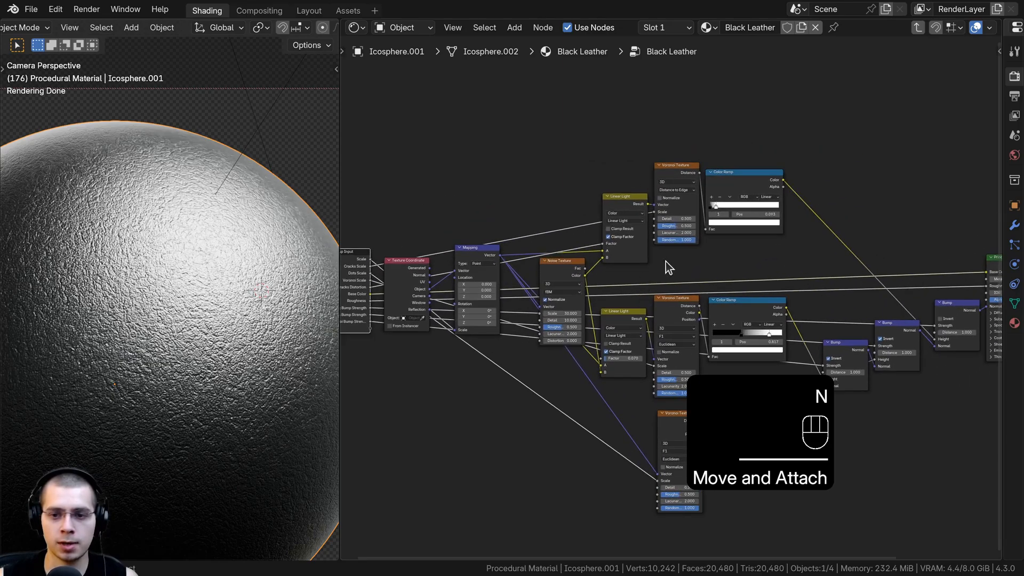
key(Tab)
scroll(661, 244, up, 4)
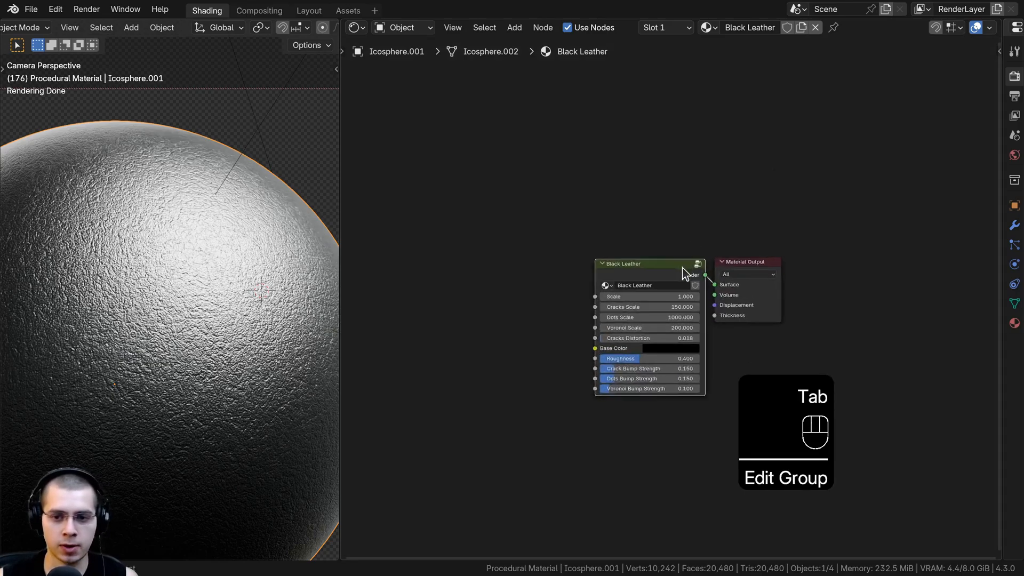
drag(622, 245, 628, 238)
- Try other Scale, Cracks Scale, Dots Scale, Voronoi Scale and Cracks Distortion values on the Black Leather node
scroll(197, 277, down, 1)
shift+middle_drag(197, 277, 206, 254)
middle_drag(605, 356, 610, 290)
scroll(610, 290, up, 4)
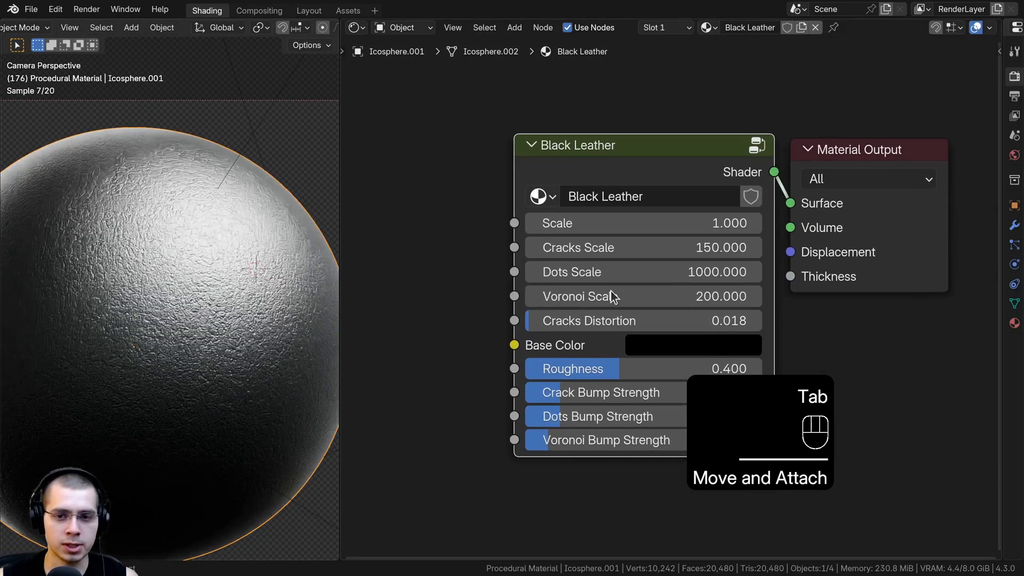
middle_drag(617, 329, 555, 283)
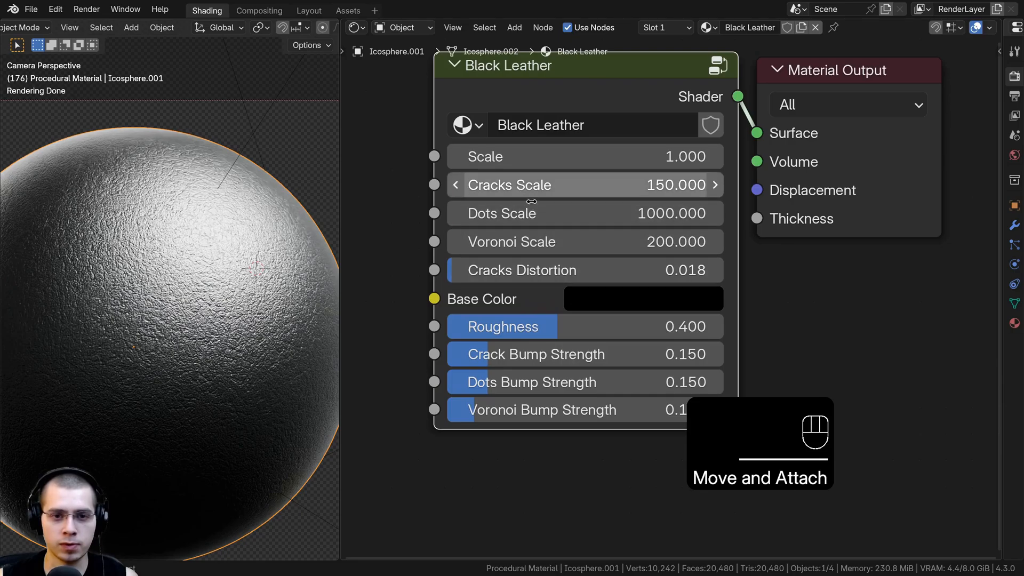
middle_drag(530, 187, 528, 205)
mouse_move(533, 172)
mouse_down()
mouse_move(571, 173)
mouse_move(474, 173)
mouse_move(547, 173)
mouse_up()
right_click(547, 172)
drag(567, 205, 485, 288)
right_click(545, 206)
right_click(538, 229)
right_click(508, 258)
right_click(517, 290)
- Try orange-brown and other hues as the Black Leather node's Base Color
scroll(70, 298, up, 3)
click(640, 302)
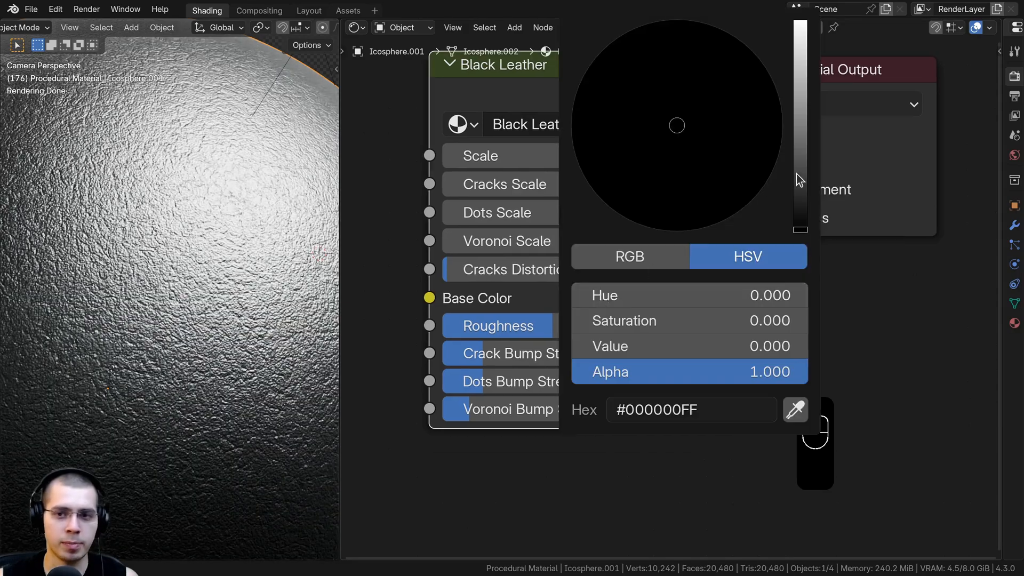
drag(799, 174, 800, 144)
click(617, 212)
scroll(160, 235, down, 5)
click(629, 296)
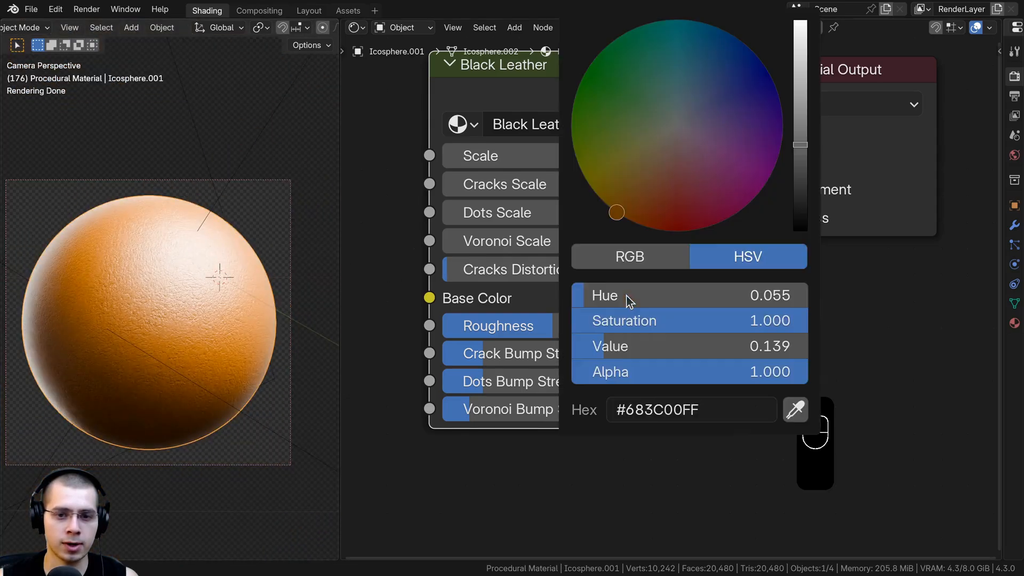
click(638, 223)
drag(800, 145, 800, 169)
click(610, 297)
click(686, 229)
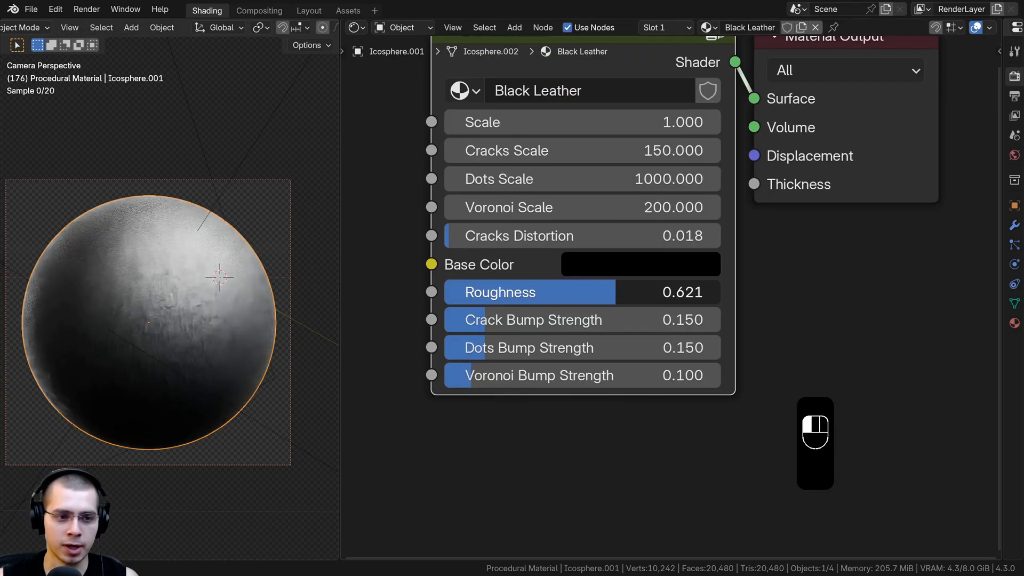
- Try higher Roughness, Crack Bump Strength, Dots Bump Strength and Voronoi Bump Strength values on the Black Leather node
drag(587, 292, 513, 321)
drag(632, 321, 711, 321)
right_click(711, 321)
drag(514, 351, 674, 351)
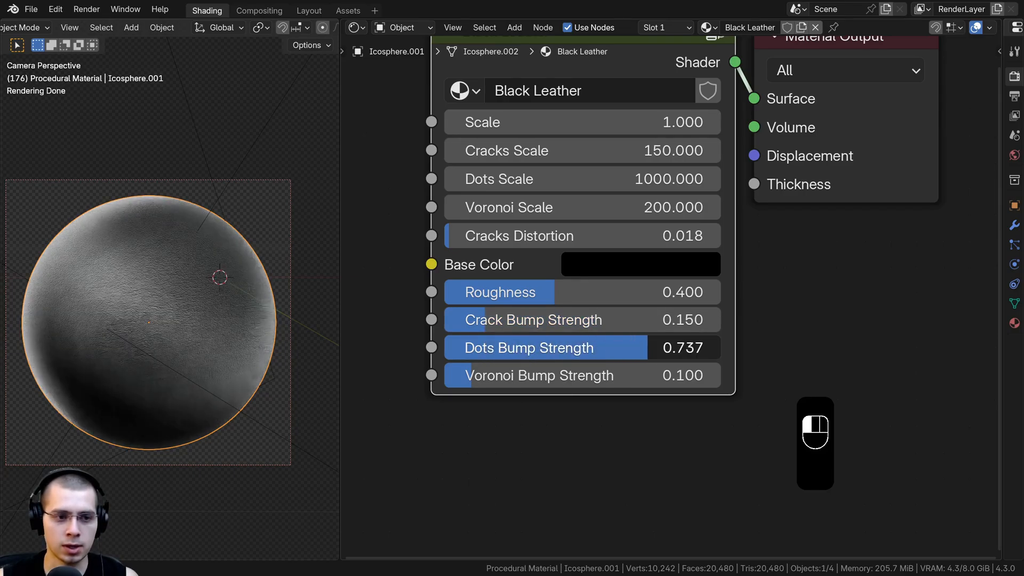
right_click(674, 351)
drag(517, 379, 619, 379)
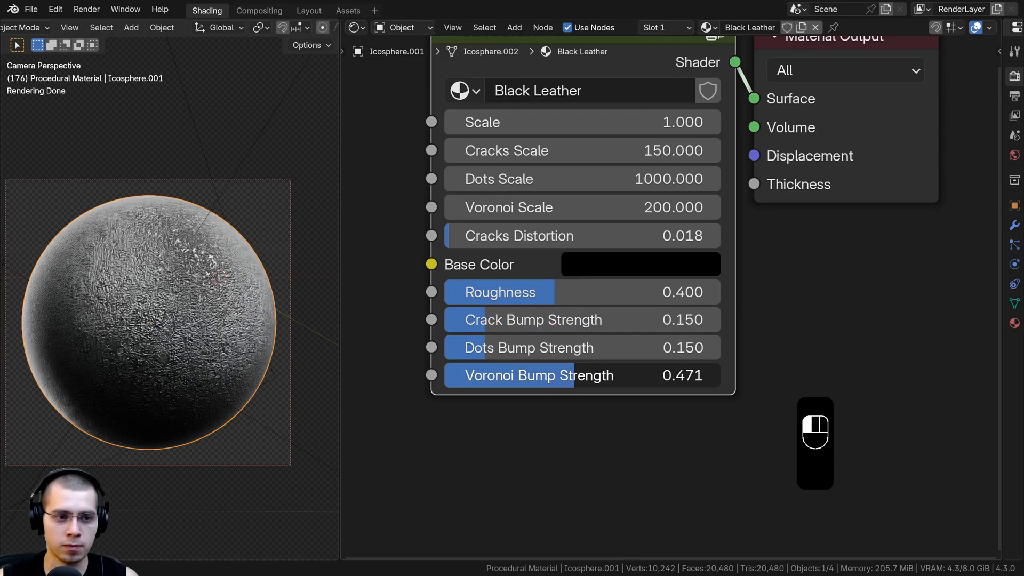
right_click(618, 379)
key(Home)
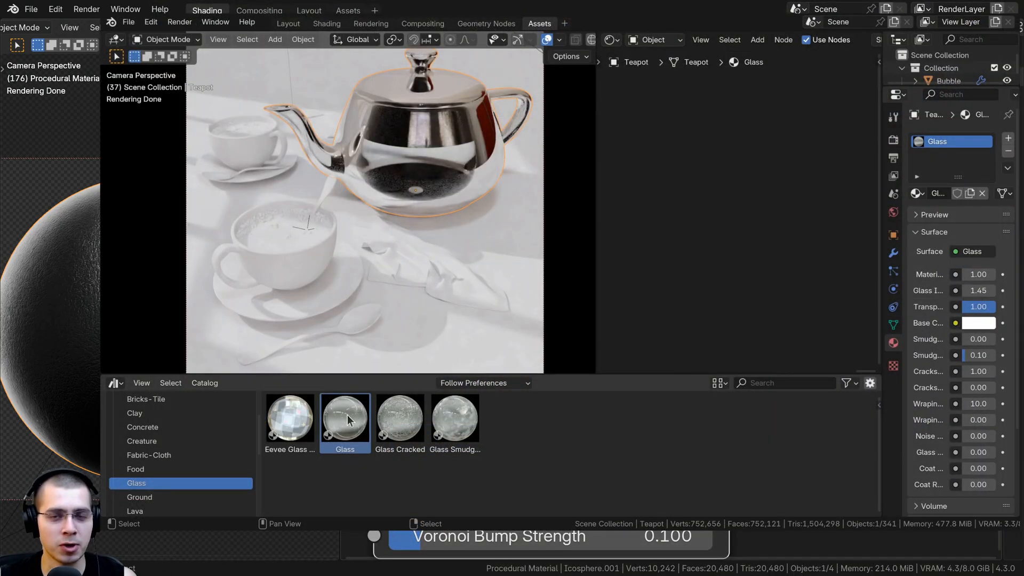
- In the teapot scene, apply the Glass material to the teacup and the Dark Wood Floor Boards material to the table
drag(347, 415, 311, 263)
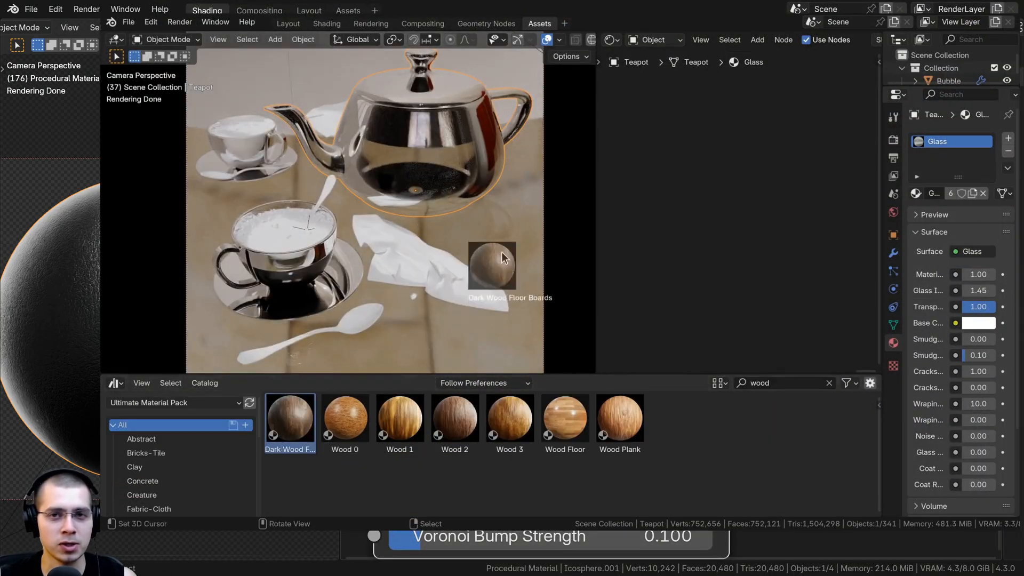
drag(492, 269, 492, 270)
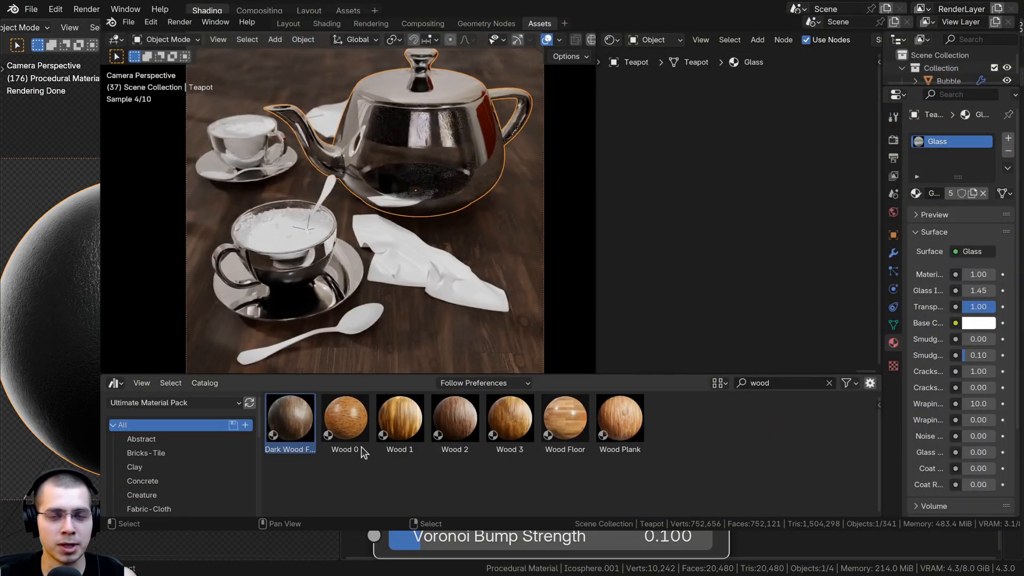
- Try the Wood 0, Wood 1, Wood 3 and Wood Floor materials on the table
drag(360, 452, 518, 244)
drag(400, 422, 500, 245)
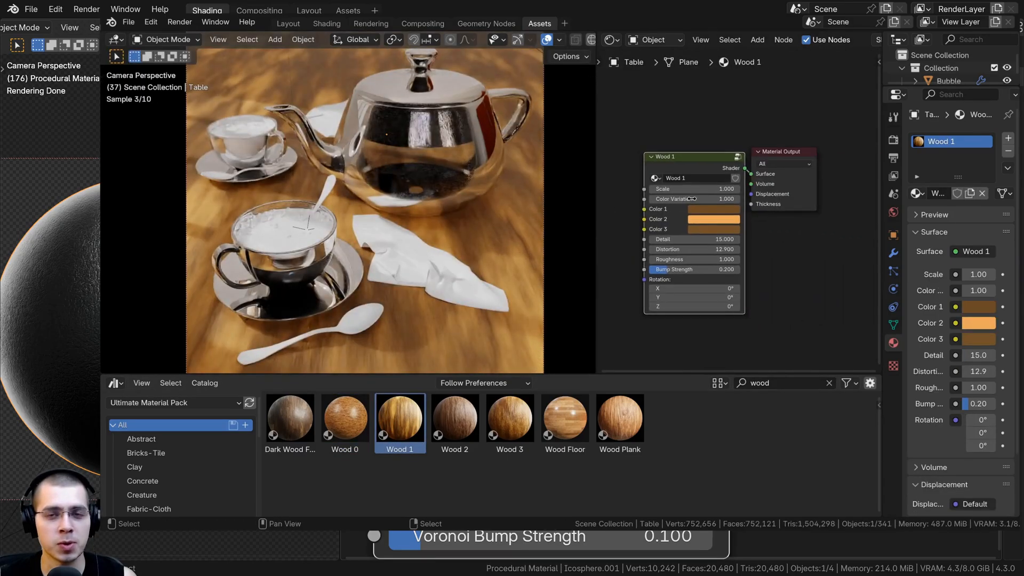
drag(510, 419, 506, 245)
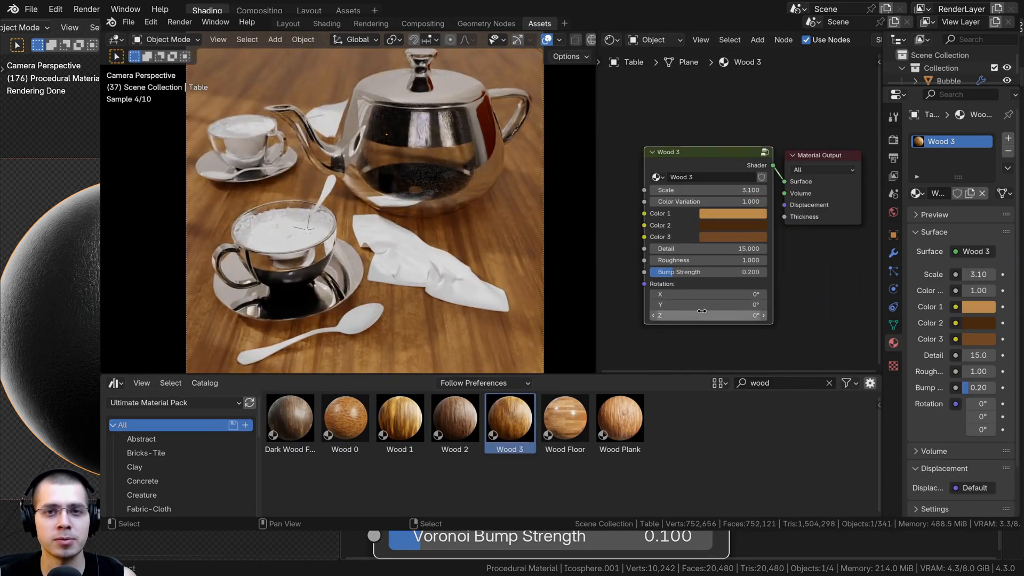
drag(565, 419, 501, 240)
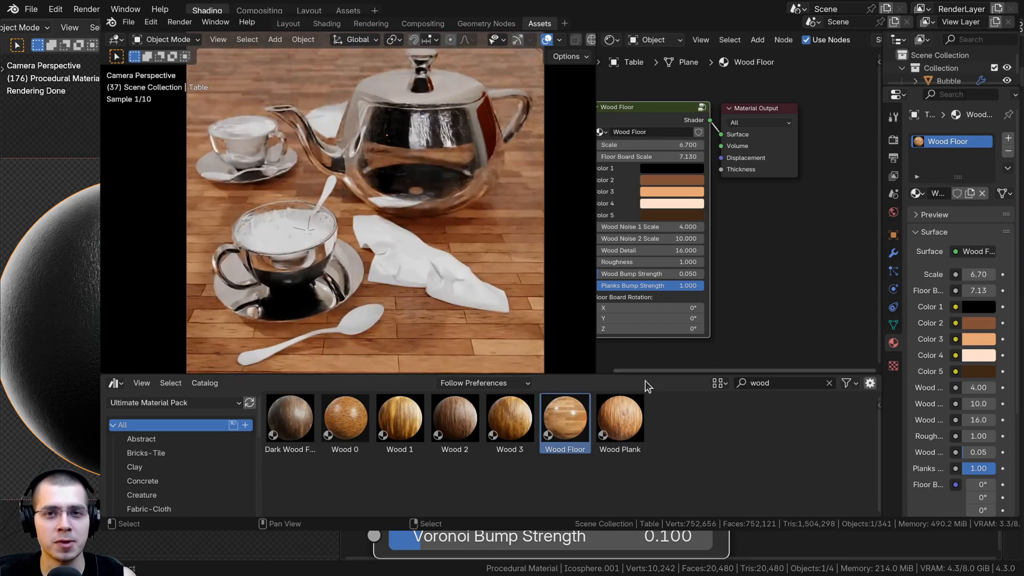
- Apply the Wood Plank material to the table, set Texture Variation 2 to 11 and darken Color 1
drag(620, 419, 509, 256)
middle_drag(613, 96, 701, 184)
scroll(693, 176, up, 3)
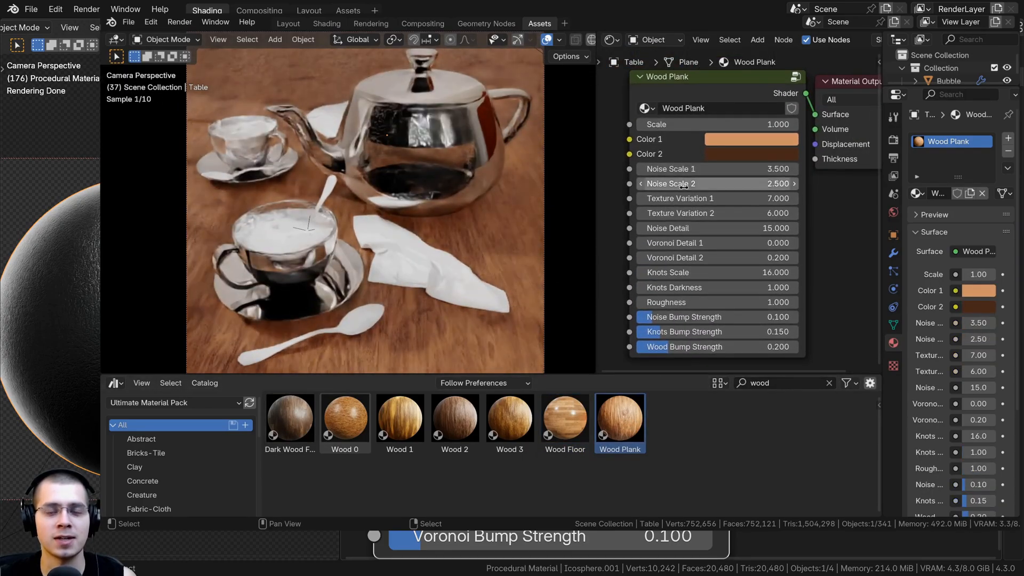
drag(683, 213, 709, 213)
click(774, 140)
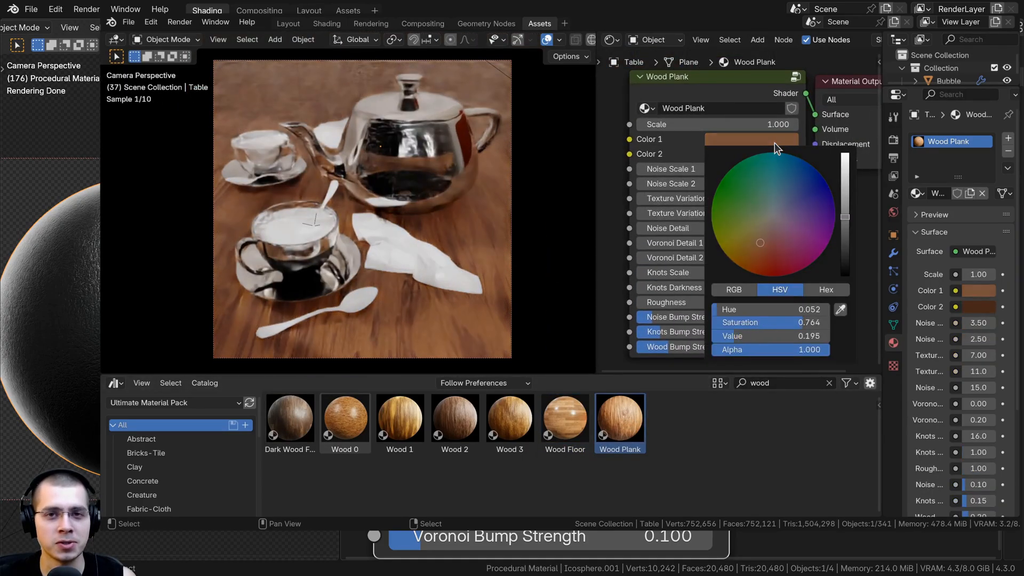
- Filter the material assets by "fab" and apply the blue Fabric material to the napkins
key(ctrl+f)
text(fab)
drag(397, 269, 408, 264)
drag(345, 418, 331, 136)
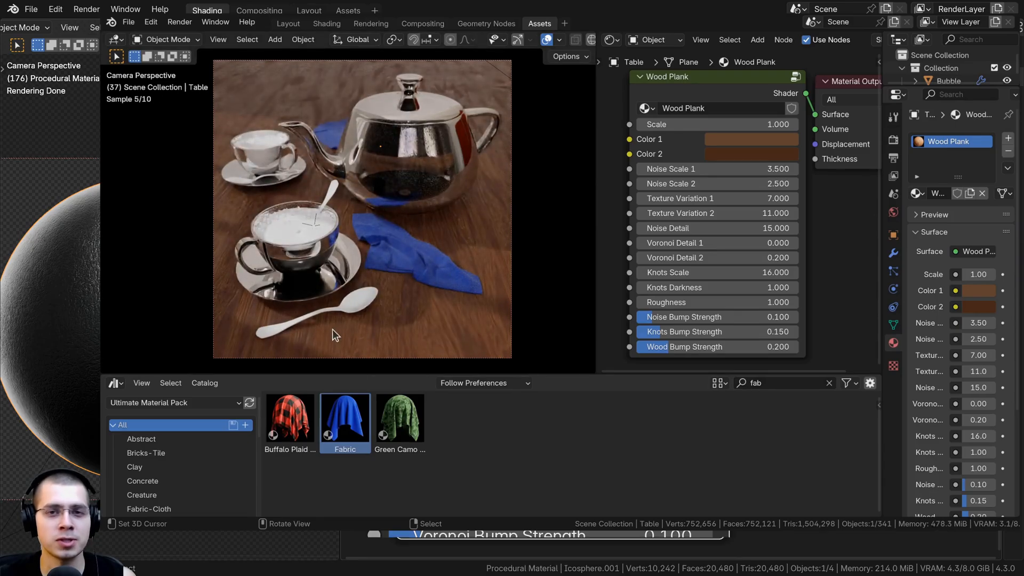
- Select the front saucer and apply its Glass material to the spoons
click(333, 283)
middle_drag(640, 298, 749, 155)
scroll(773, 40, down, 5)
drag(800, 41, 384, 292)
drag(324, 188, 329, 193)
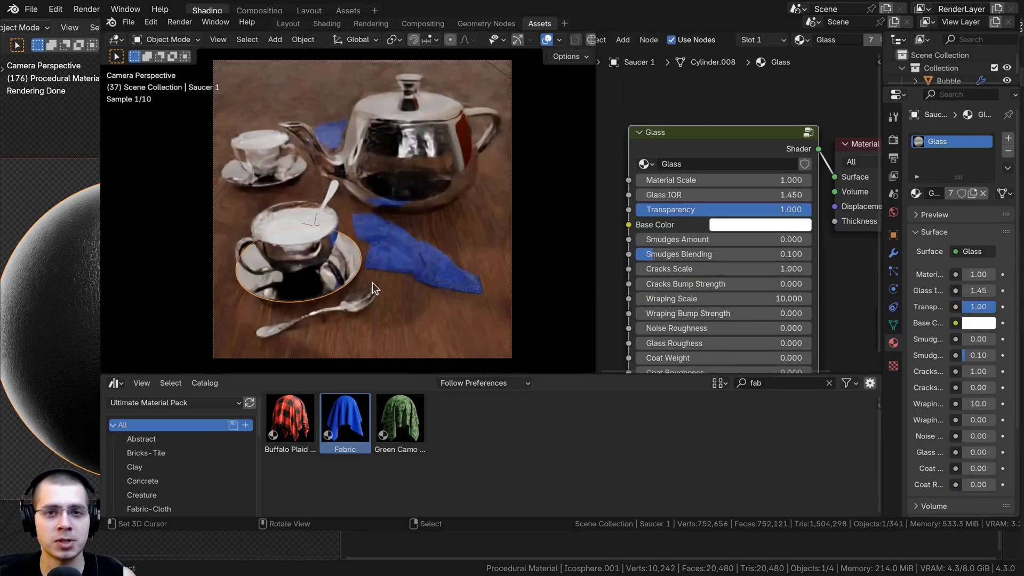
- Select the front napkin and adjust the color of its Fabric material
click(407, 266)
middle_drag(789, 139, 739, 192)
scroll(739, 192, up, 2)
click(750, 191)
drag(805, 256, 797, 270)
drag(875, 222, 875, 270)
drag(798, 271, 789, 275)
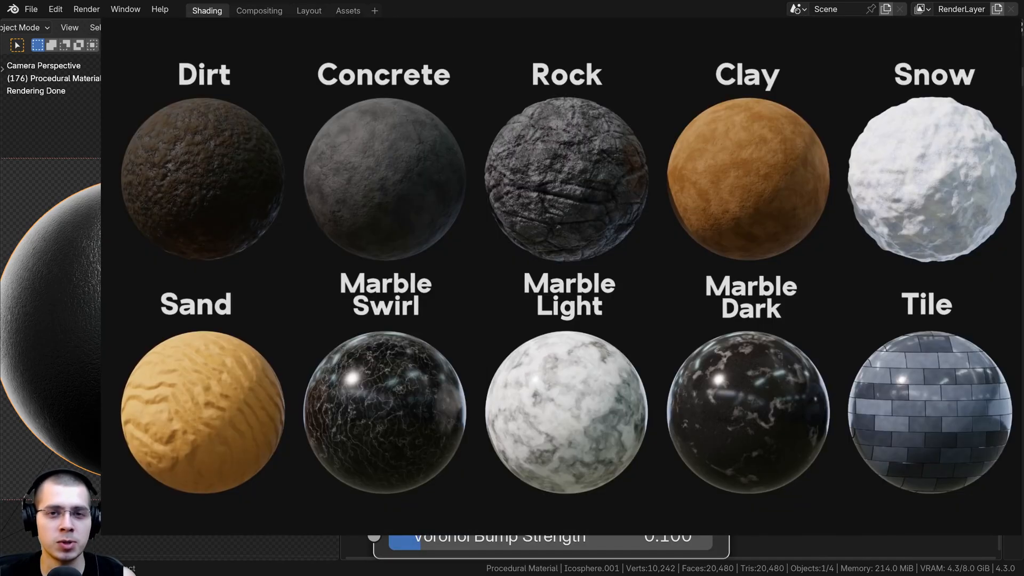